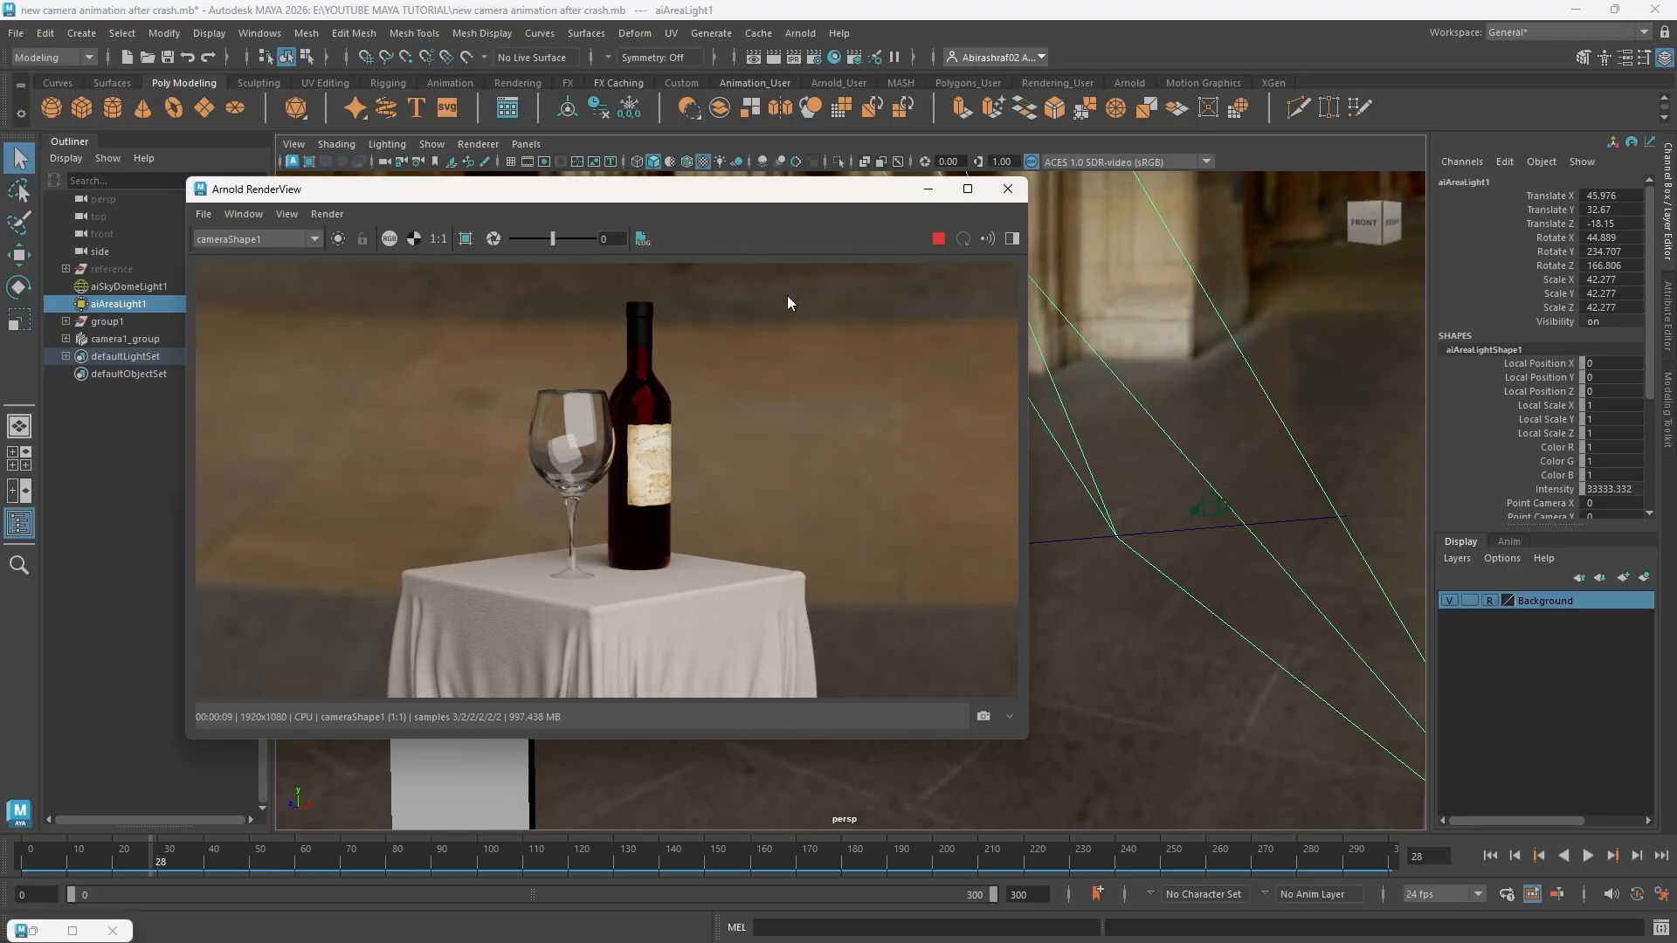
Stop the running Arnold render and move the RenderView window clear of the bottle in the viewport
{"action": "left_click", "coordinate": [938, 239]}
{"action": "left_click_drag", "start_coordinate": [690, 194], "coordinate": [1156, 686]}
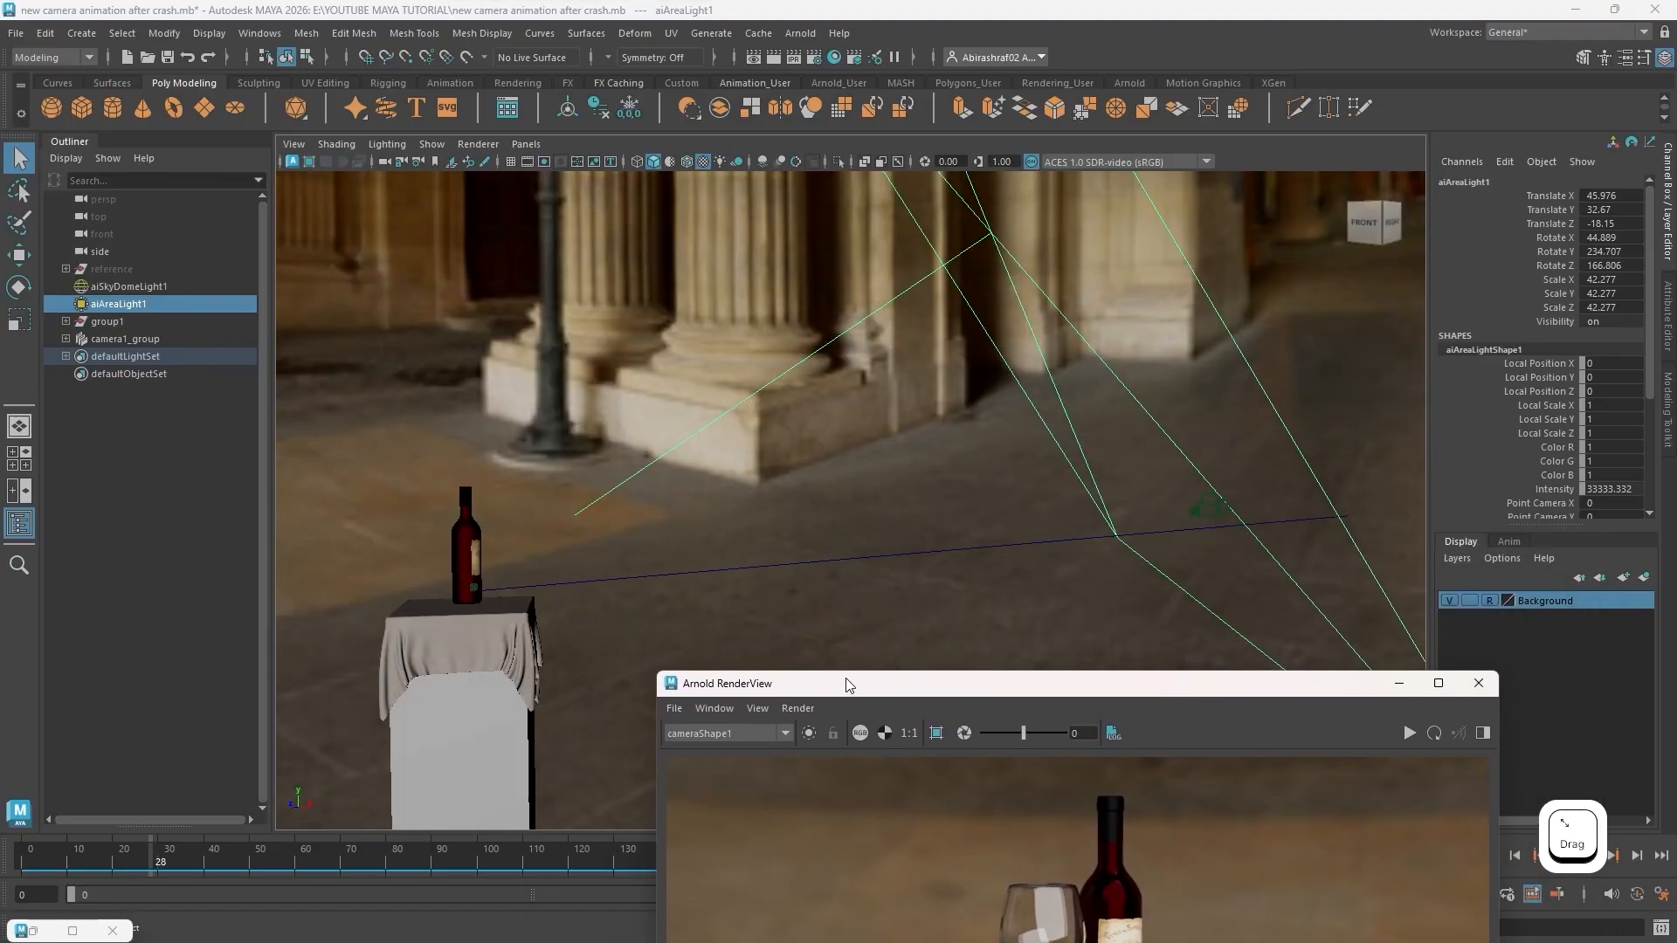
{"action": "left_click_drag", "start_coordinate": [846, 684], "coordinate": [467, 329]}
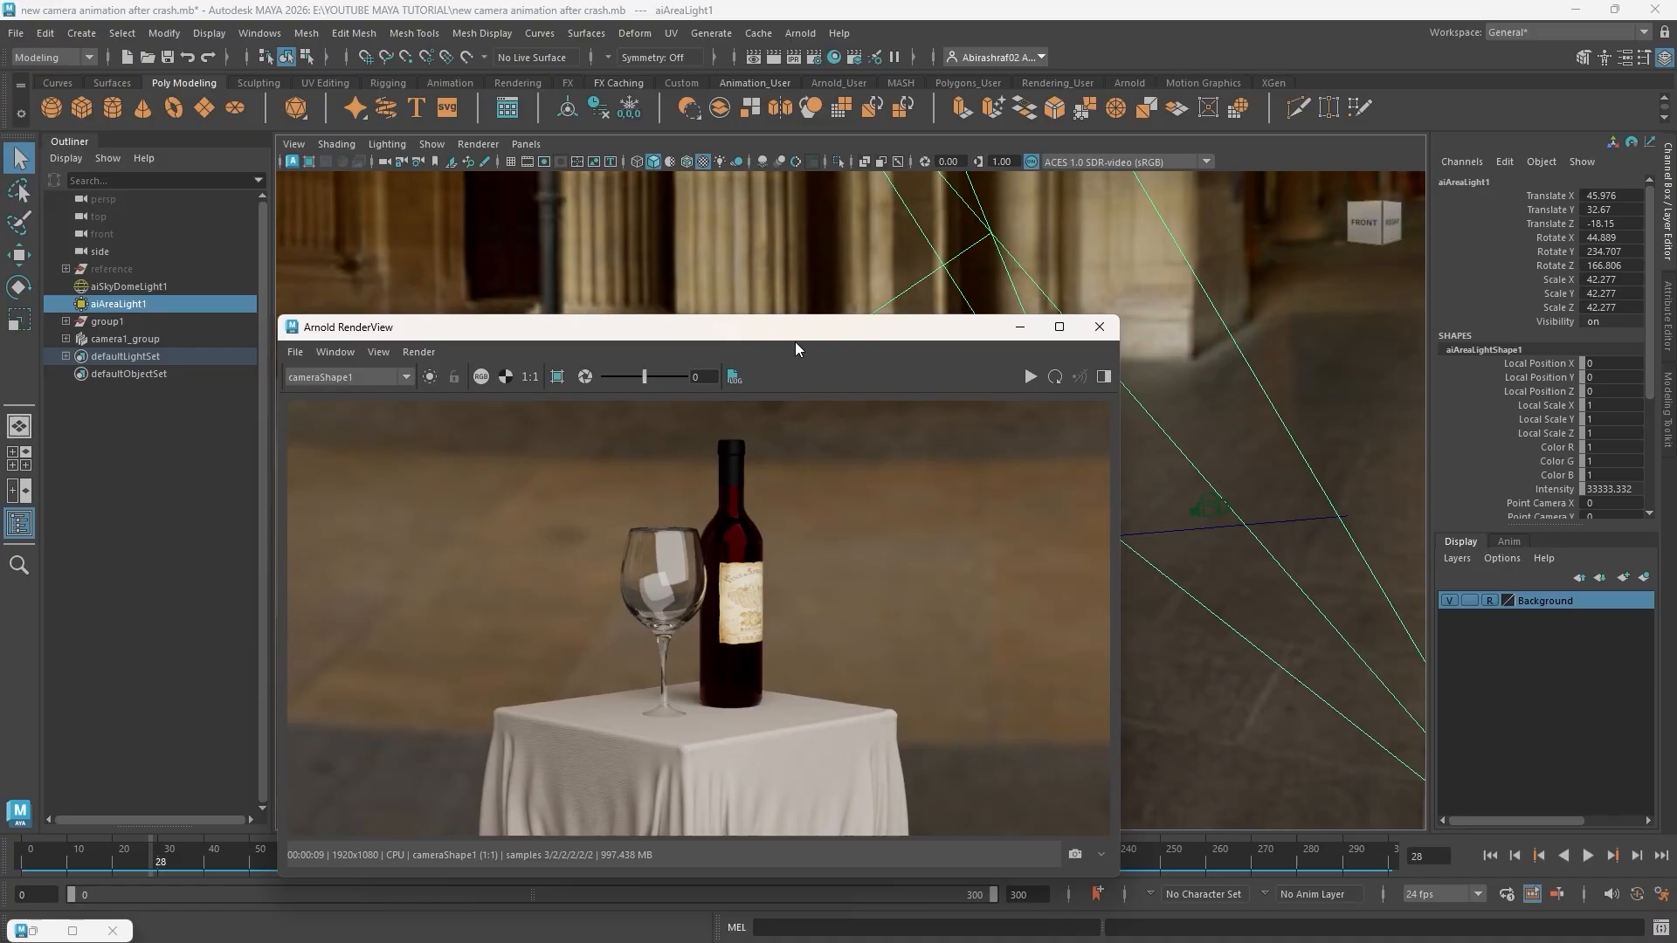
{"action": "left_click_drag", "start_coordinate": [796, 343], "coordinate": [883, 656]}
Turn off scene lighting in the perspective viewport and frame the table, bottle and area light
{"action": "mouse_move", "coordinate": [1001, 450]}
{"action": "left_mouse_down", "text": "alt"}
{"action": "mouse_move", "coordinate": [1158, 345]}
{"action": "mouse_move", "coordinate": [1020, 379]}
{"action": "mouse_move", "coordinate": [995, 359]}
{"action": "mouse_move", "coordinate": [981, 460]}
{"action": "left_mouse_up", "text": "alt"}
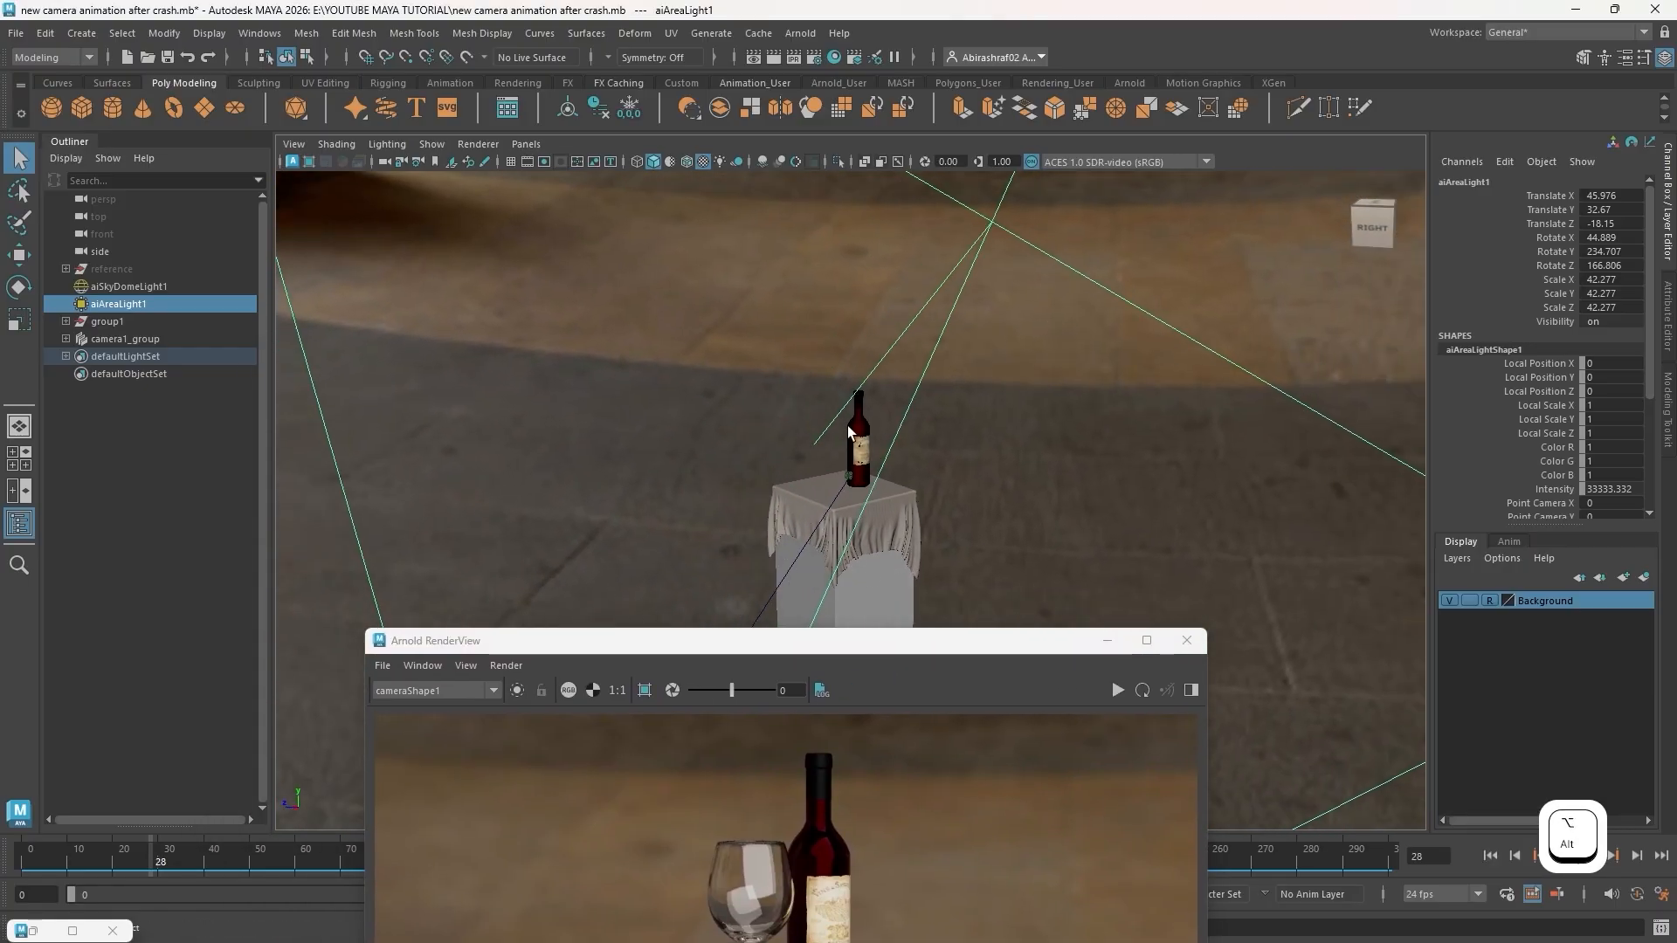
{"action": "scroll", "coordinate": [875, 556], "scroll_direction": "up", "scroll_amount": 6}
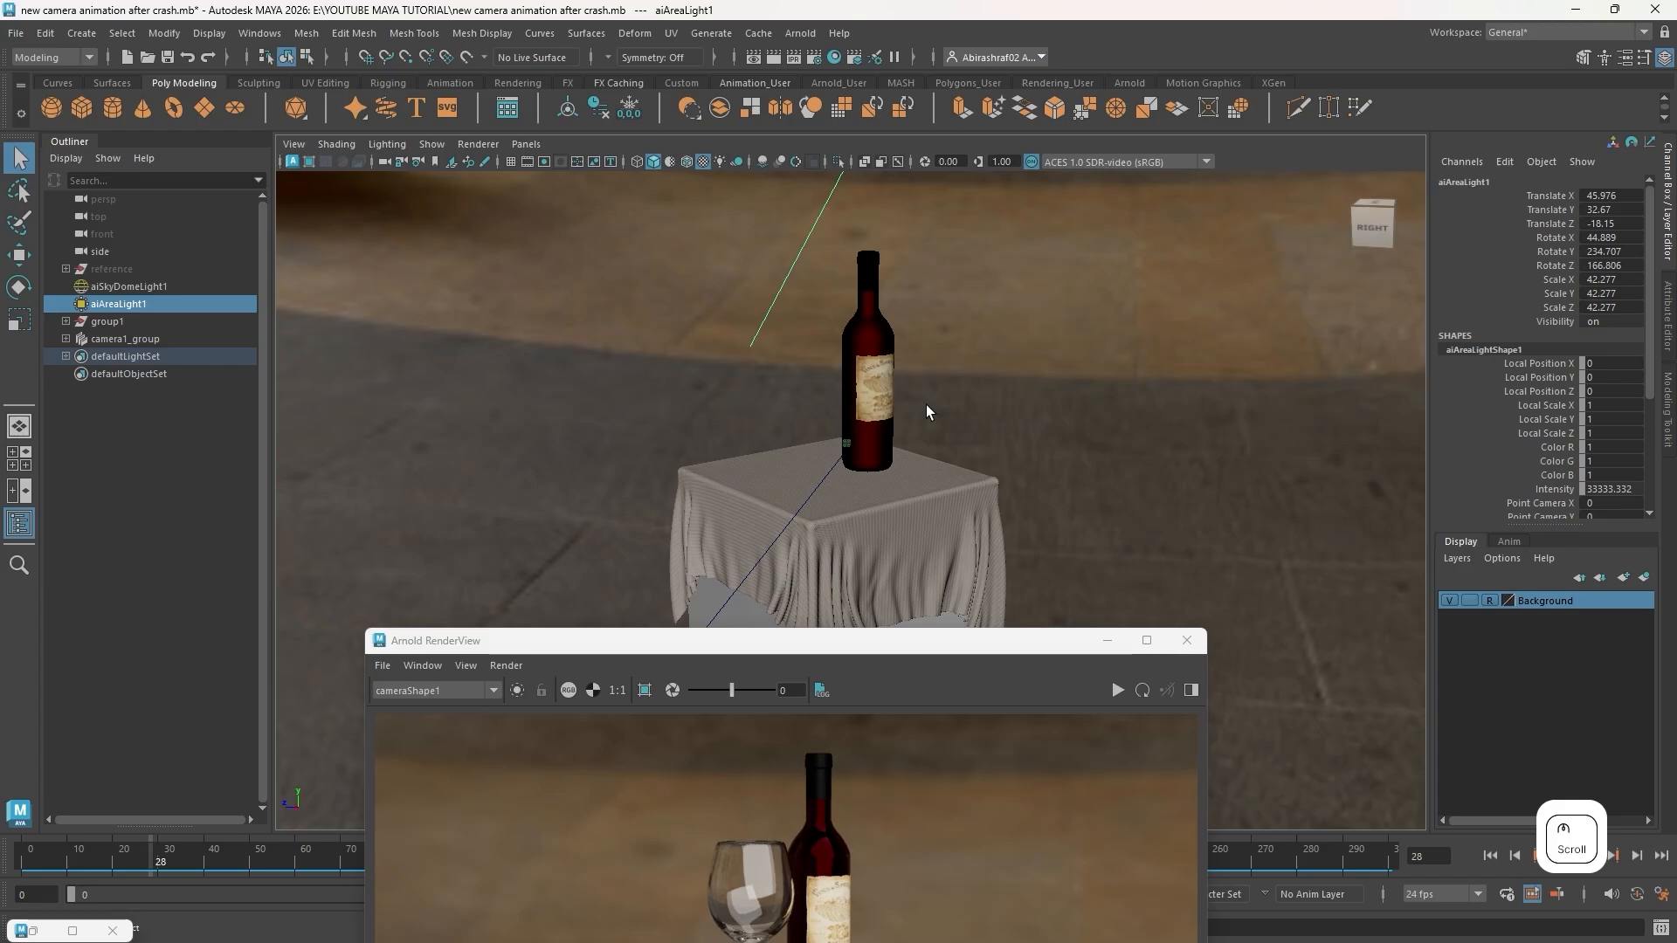
{"action": "left_click", "coordinate": [702, 163]}
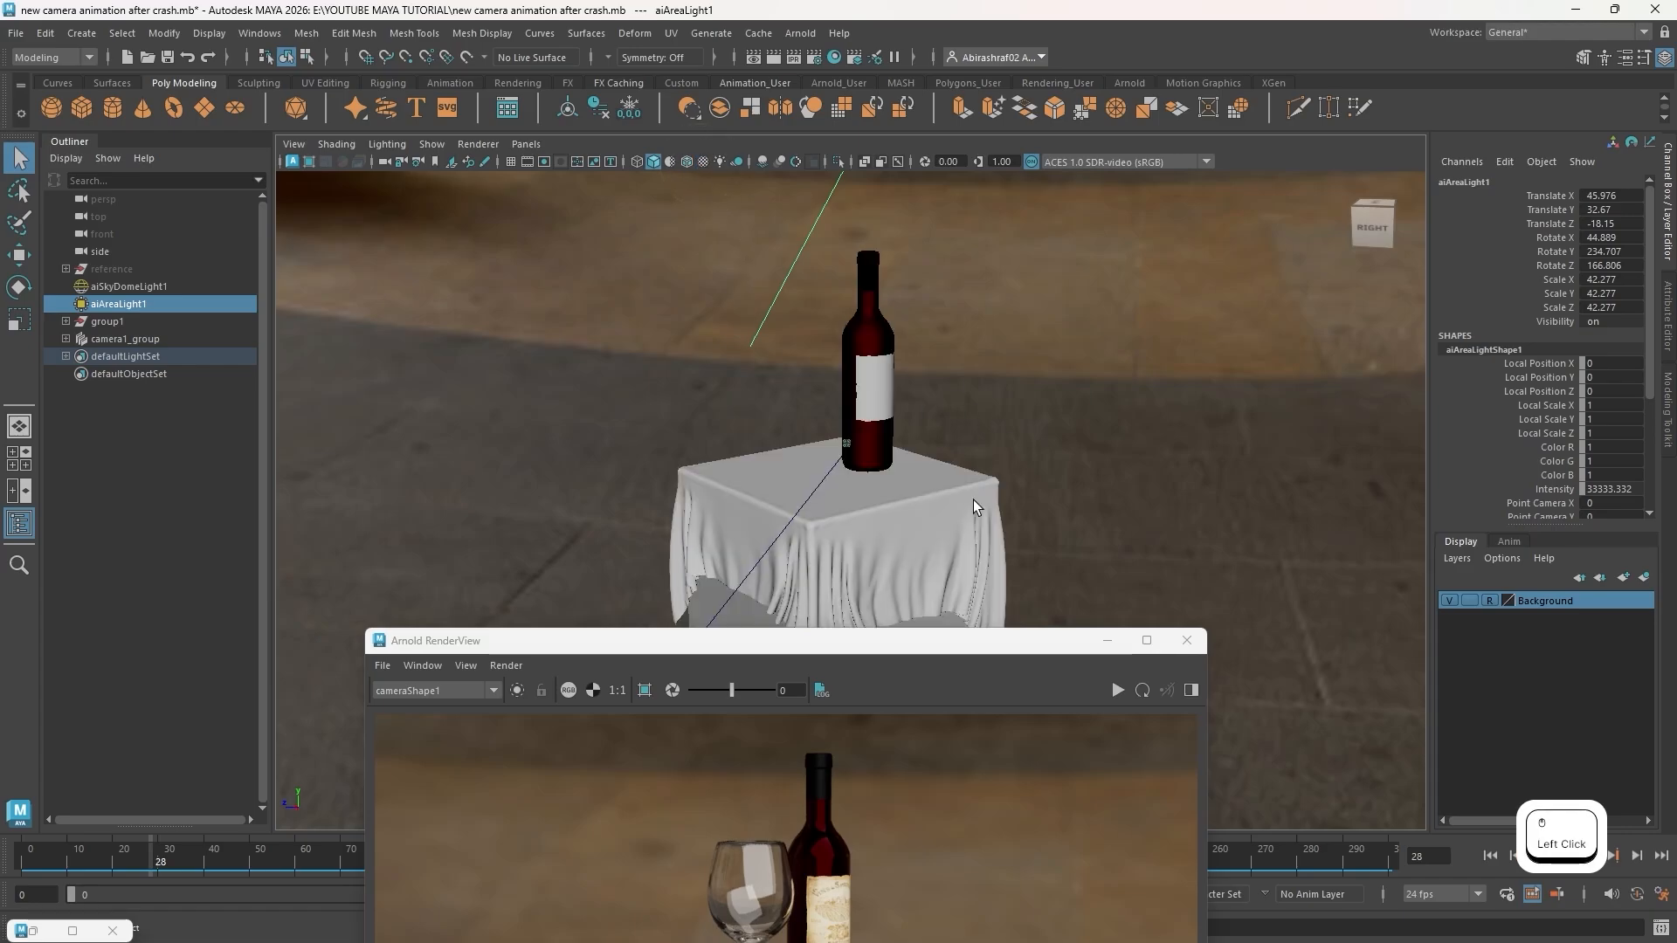
{"action": "scroll", "coordinate": [860, 511], "scroll_direction": "down", "scroll_amount": 6}
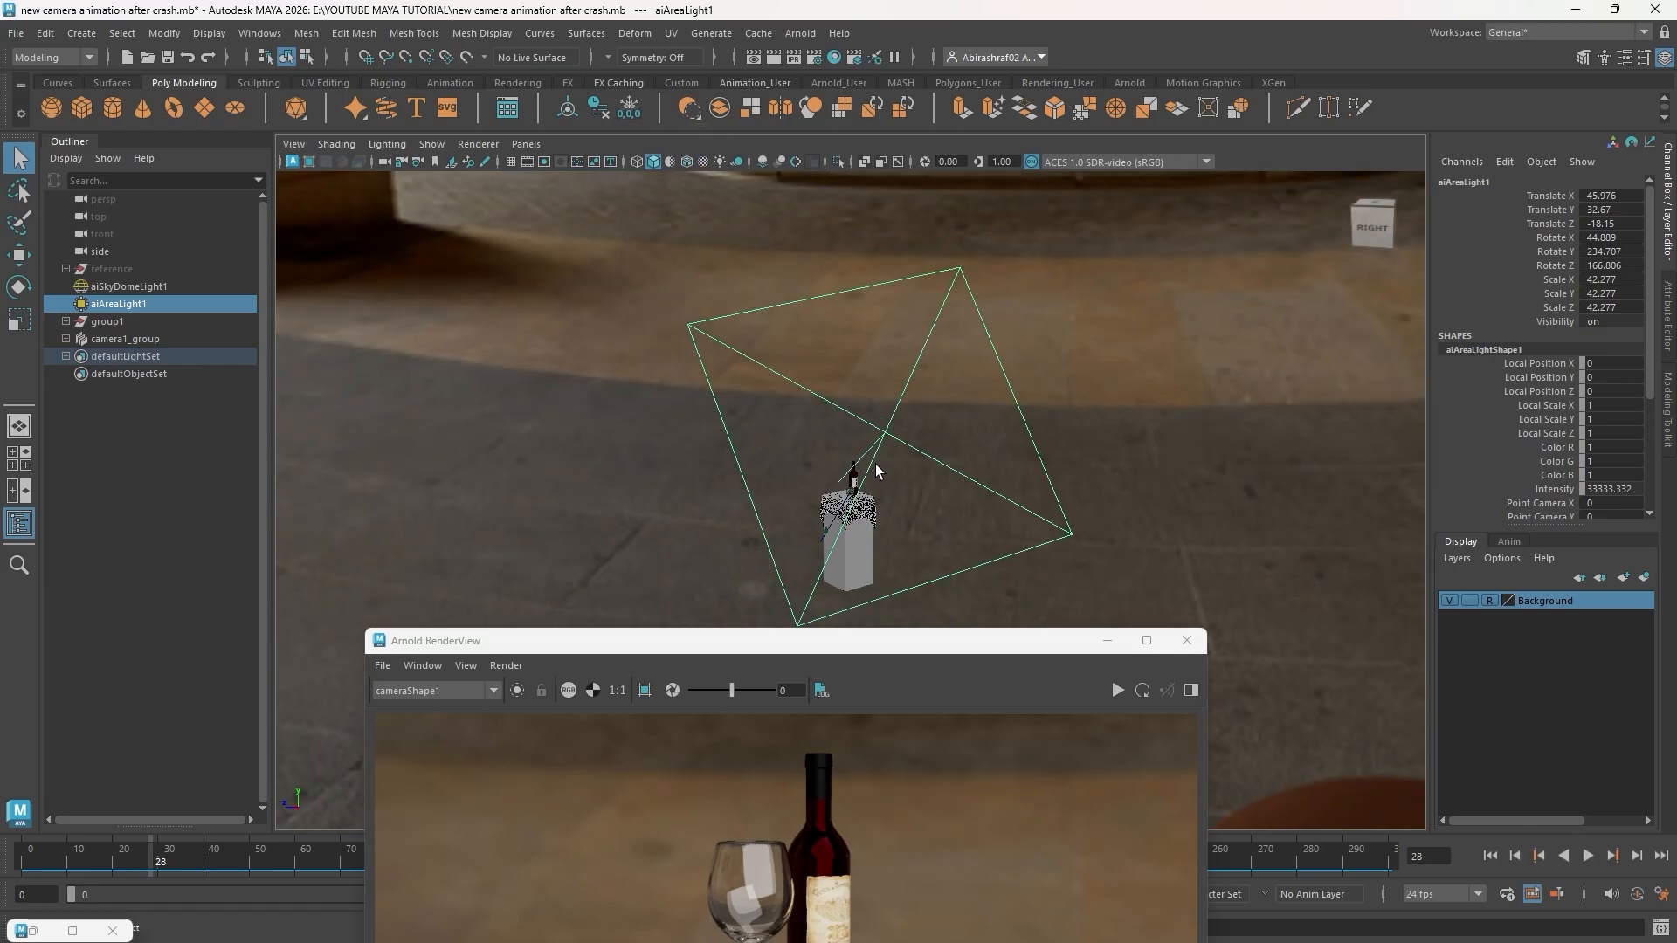
{"action": "left_click_drag", "start_coordinate": [789, 509], "coordinate": [900, 507], "text": "alt"}
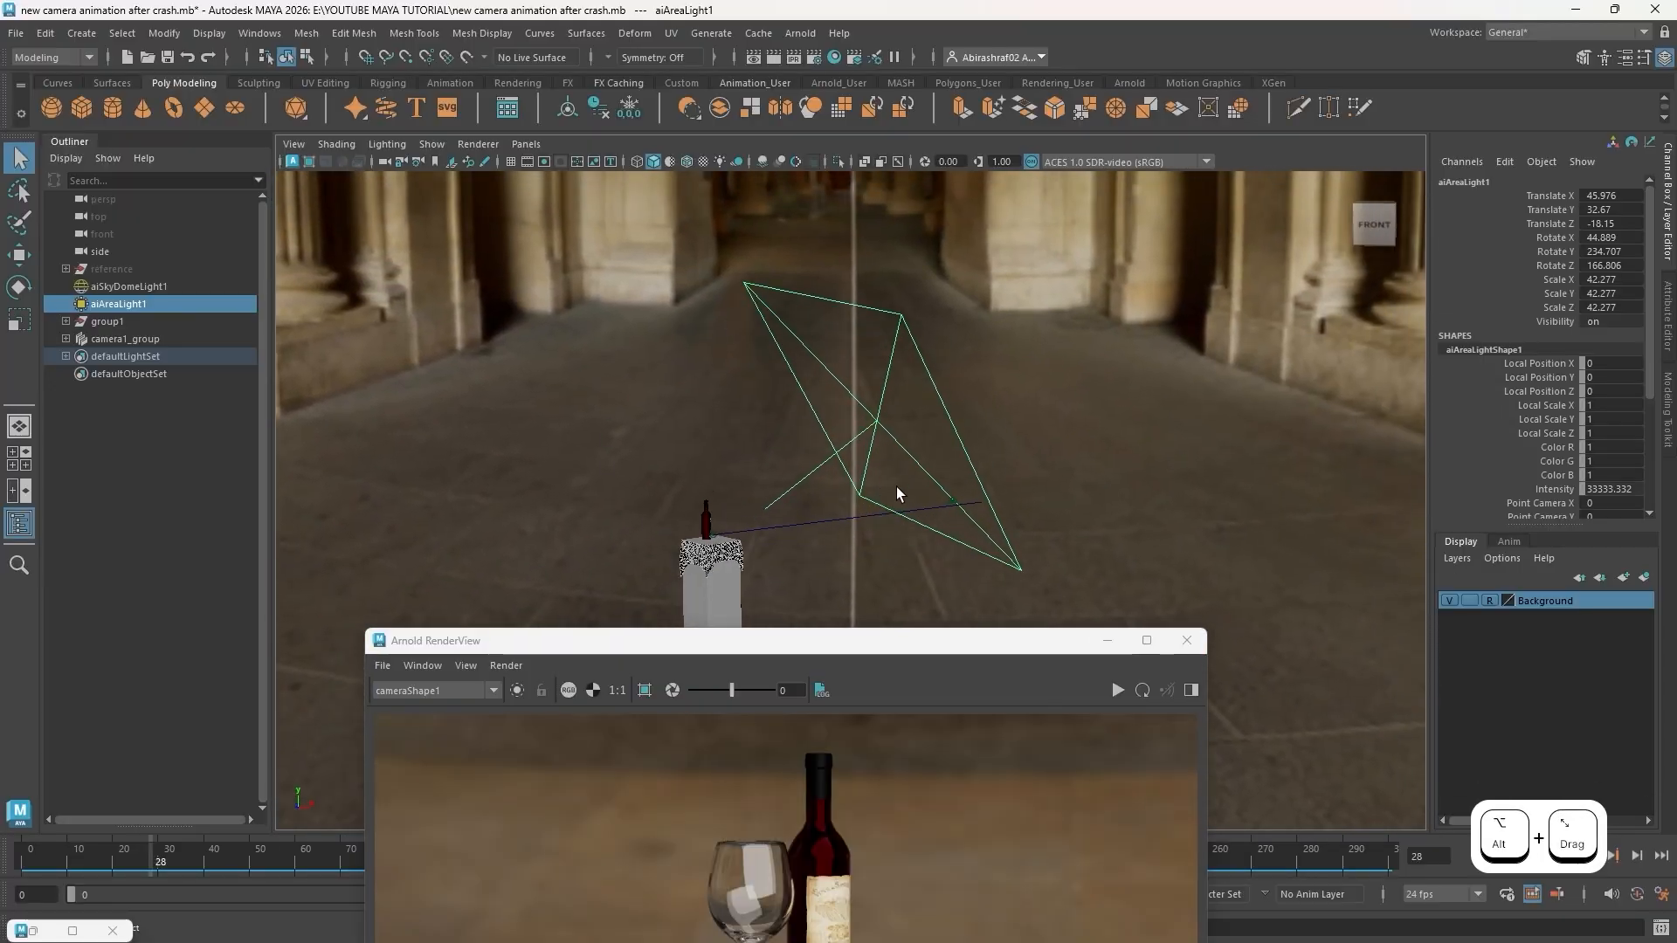
{"action": "scroll", "coordinate": [830, 559], "scroll_direction": "up", "scroll_amount": 5}
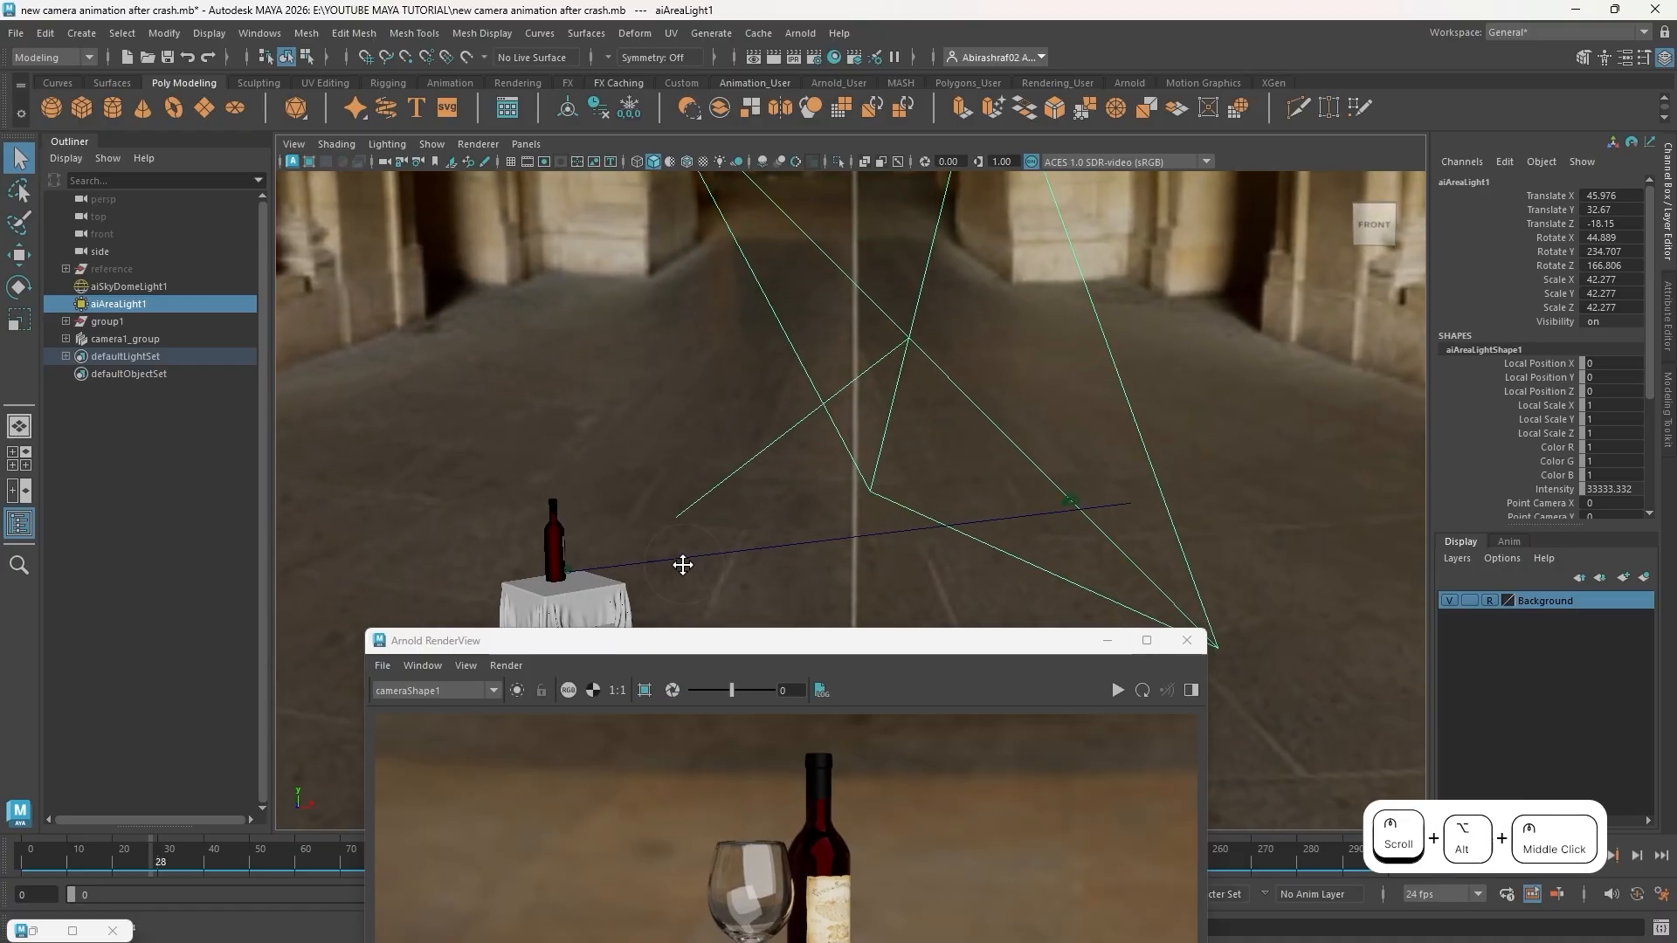
{"action": "middle_click_drag", "start_coordinate": [683, 565], "coordinate": [774, 404], "text": "alt"}
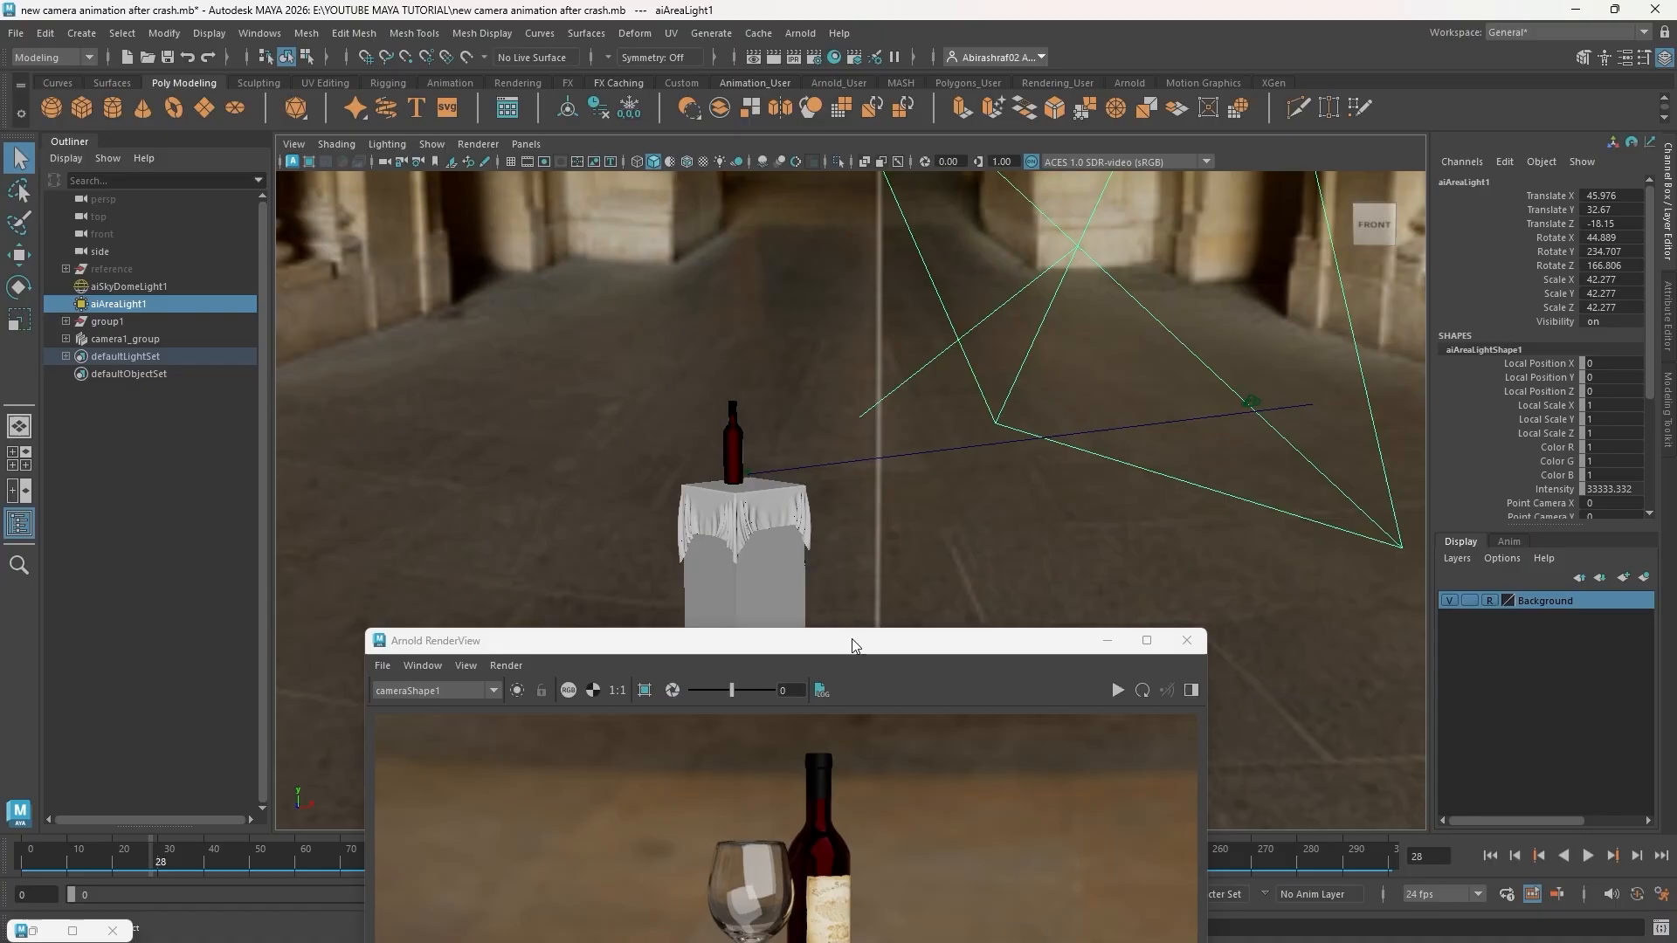
Restart the Arnold render, update it at frame 84, and stop it once the bottle and glass appear
{"action": "left_click_drag", "start_coordinate": [854, 646], "coordinate": [683, 255]}
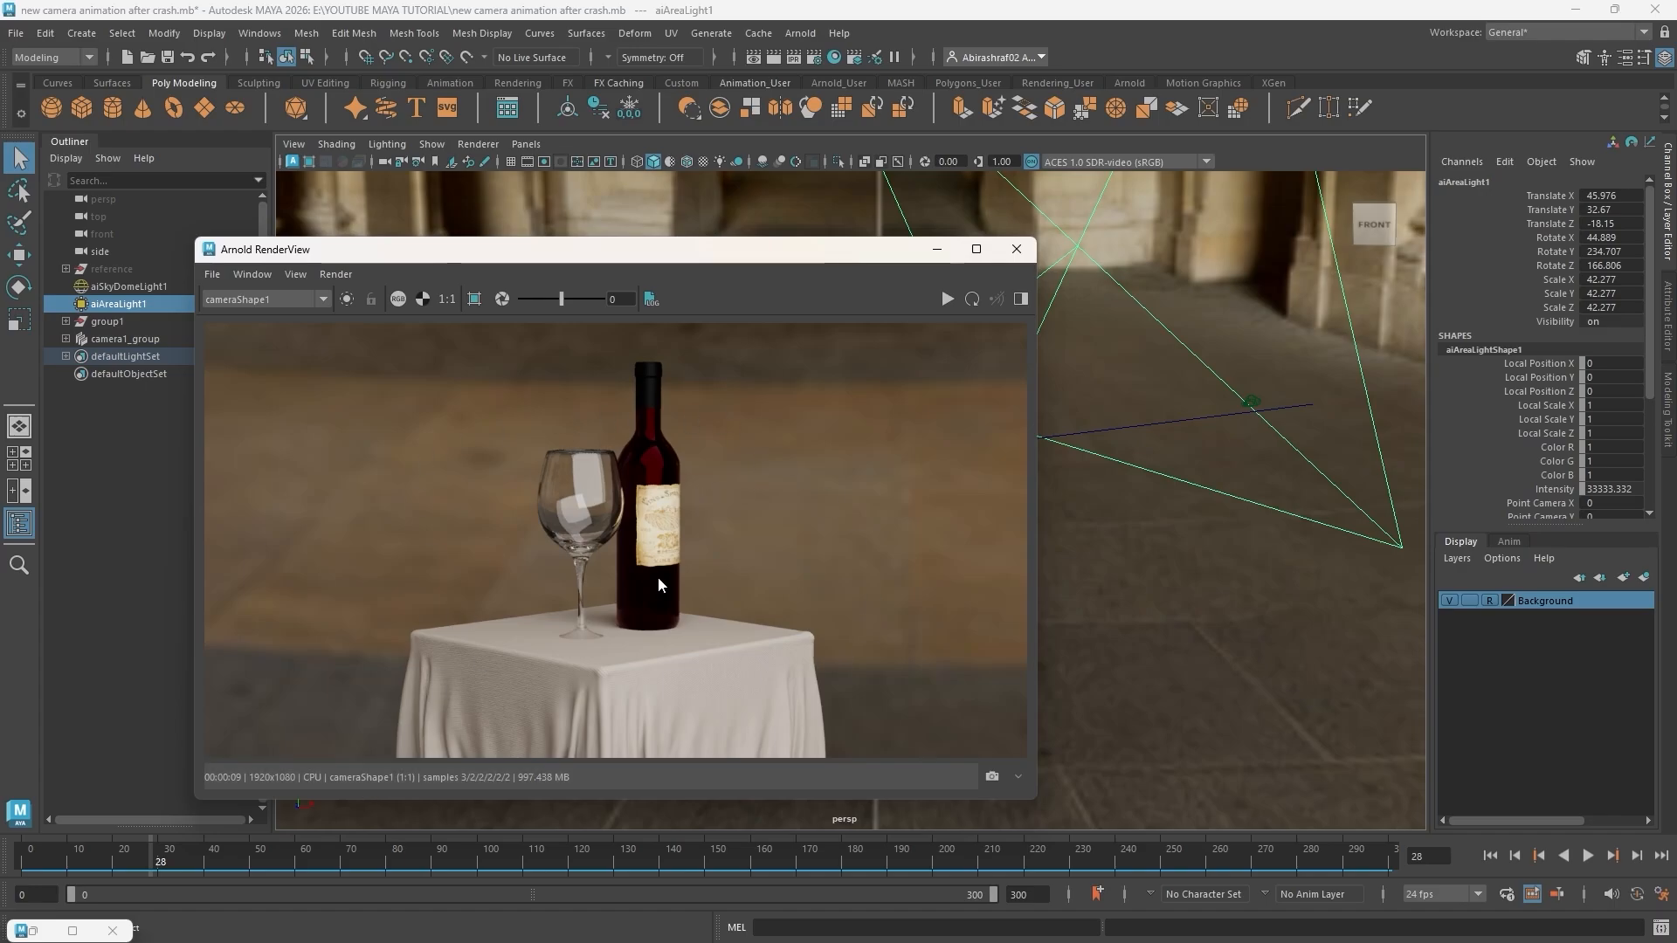
{"action": "left_click", "coordinate": [946, 299]}
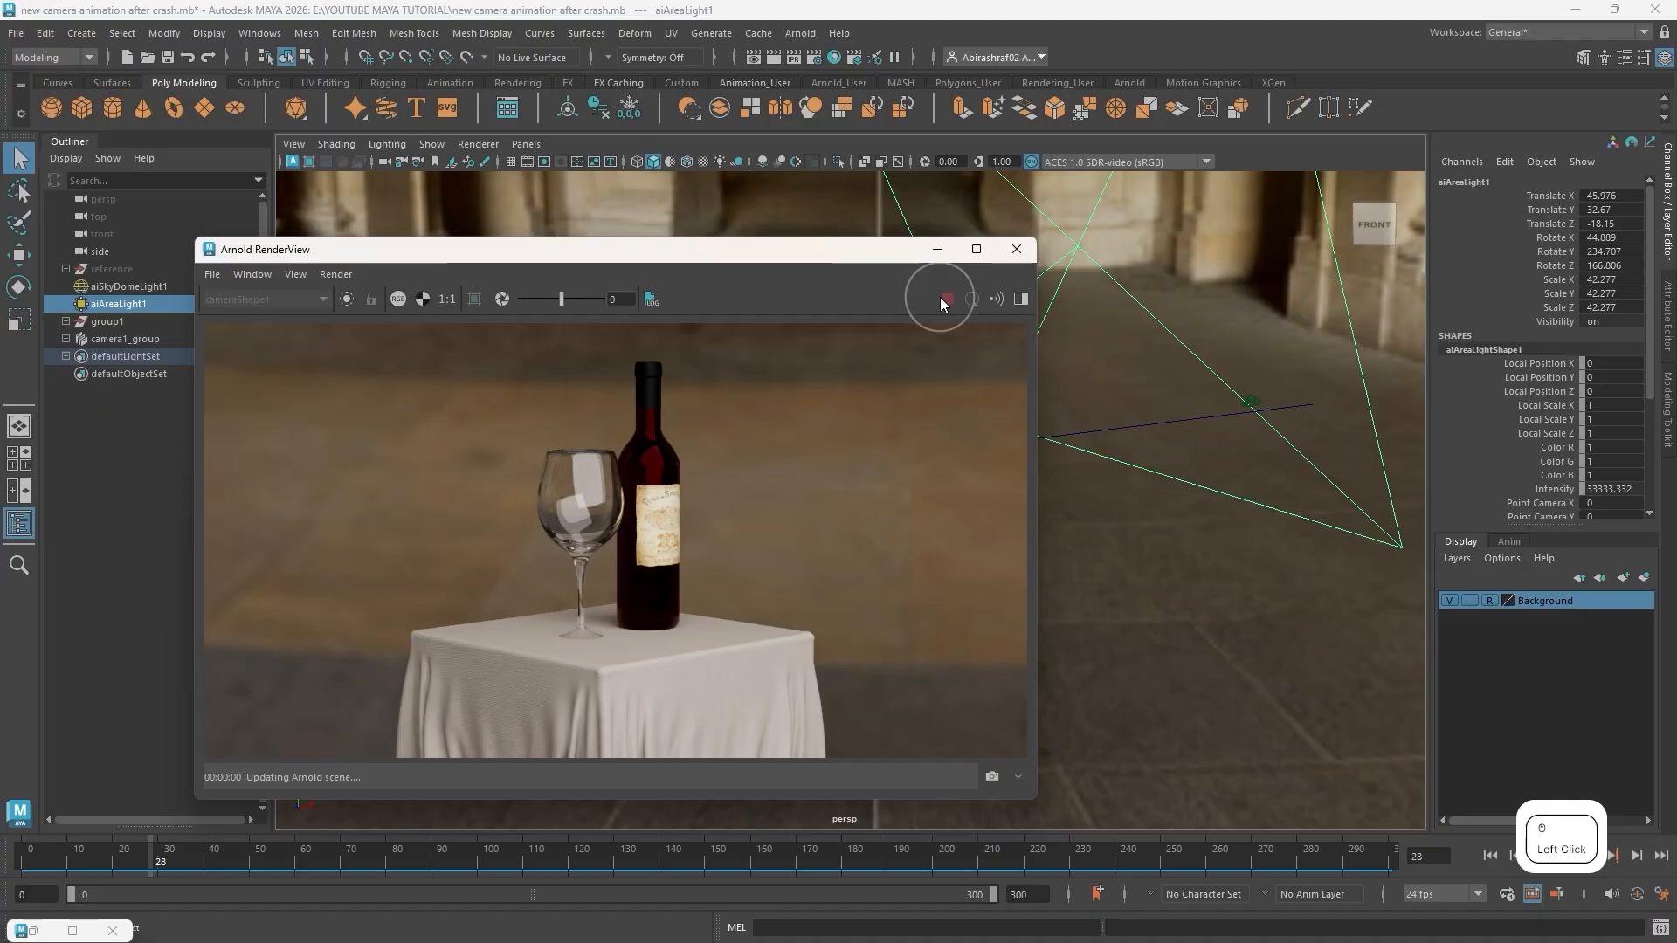
{"action": "left_click_drag", "start_coordinate": [209, 867], "coordinate": [407, 849]}
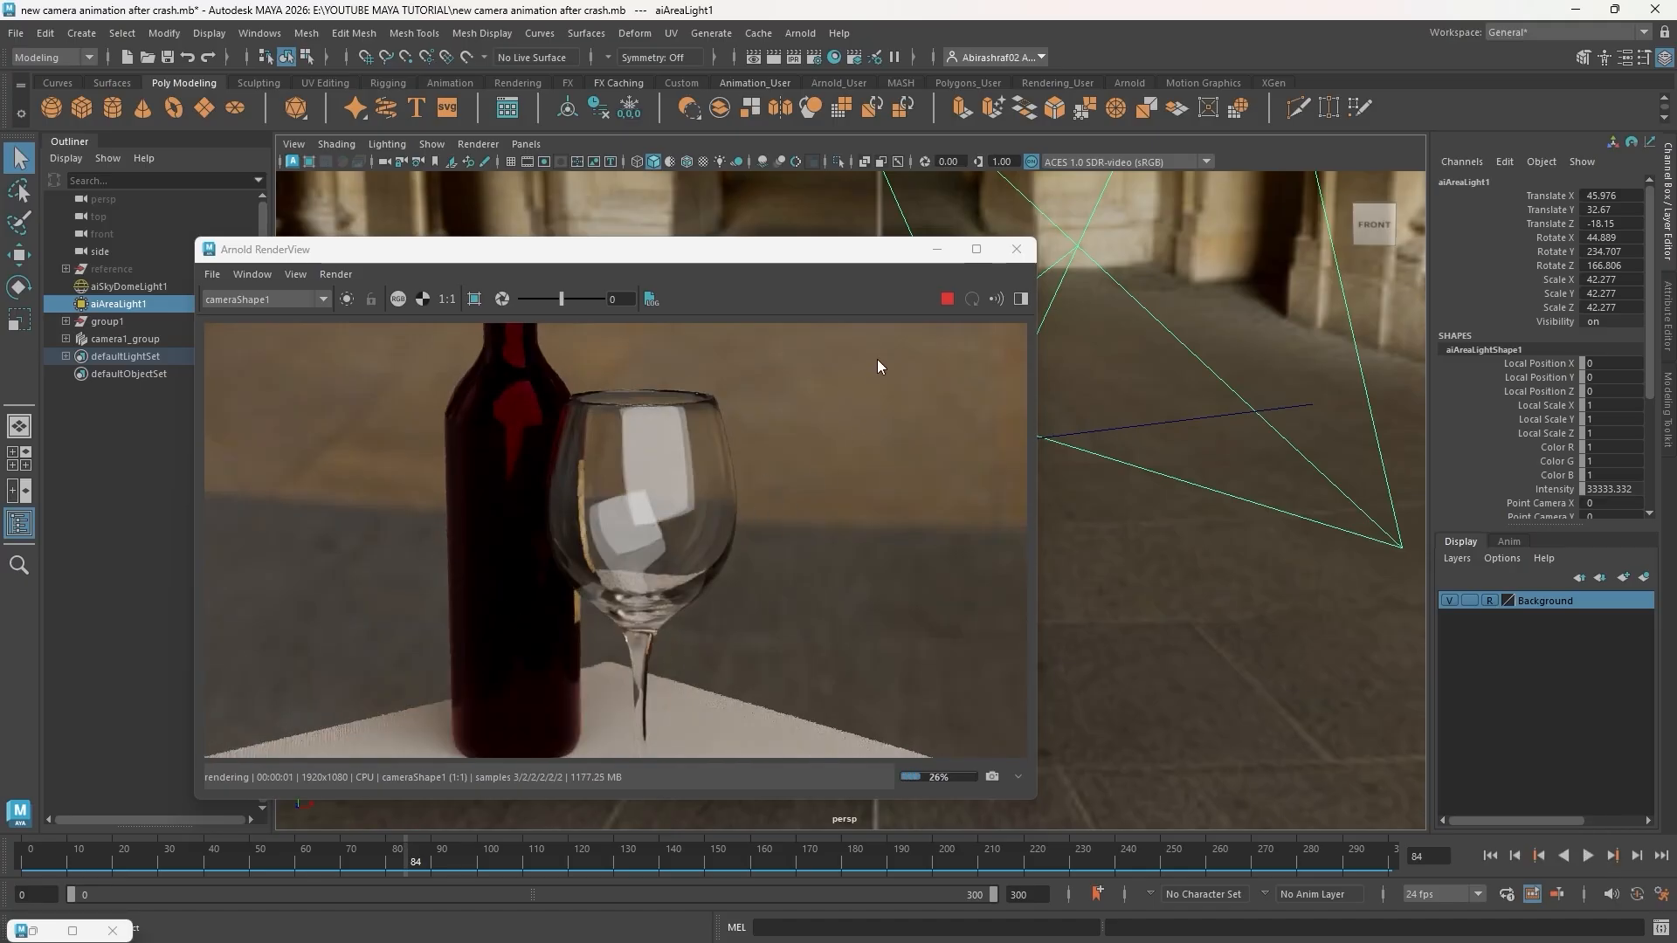
{"action": "left_click", "coordinate": [947, 300]}
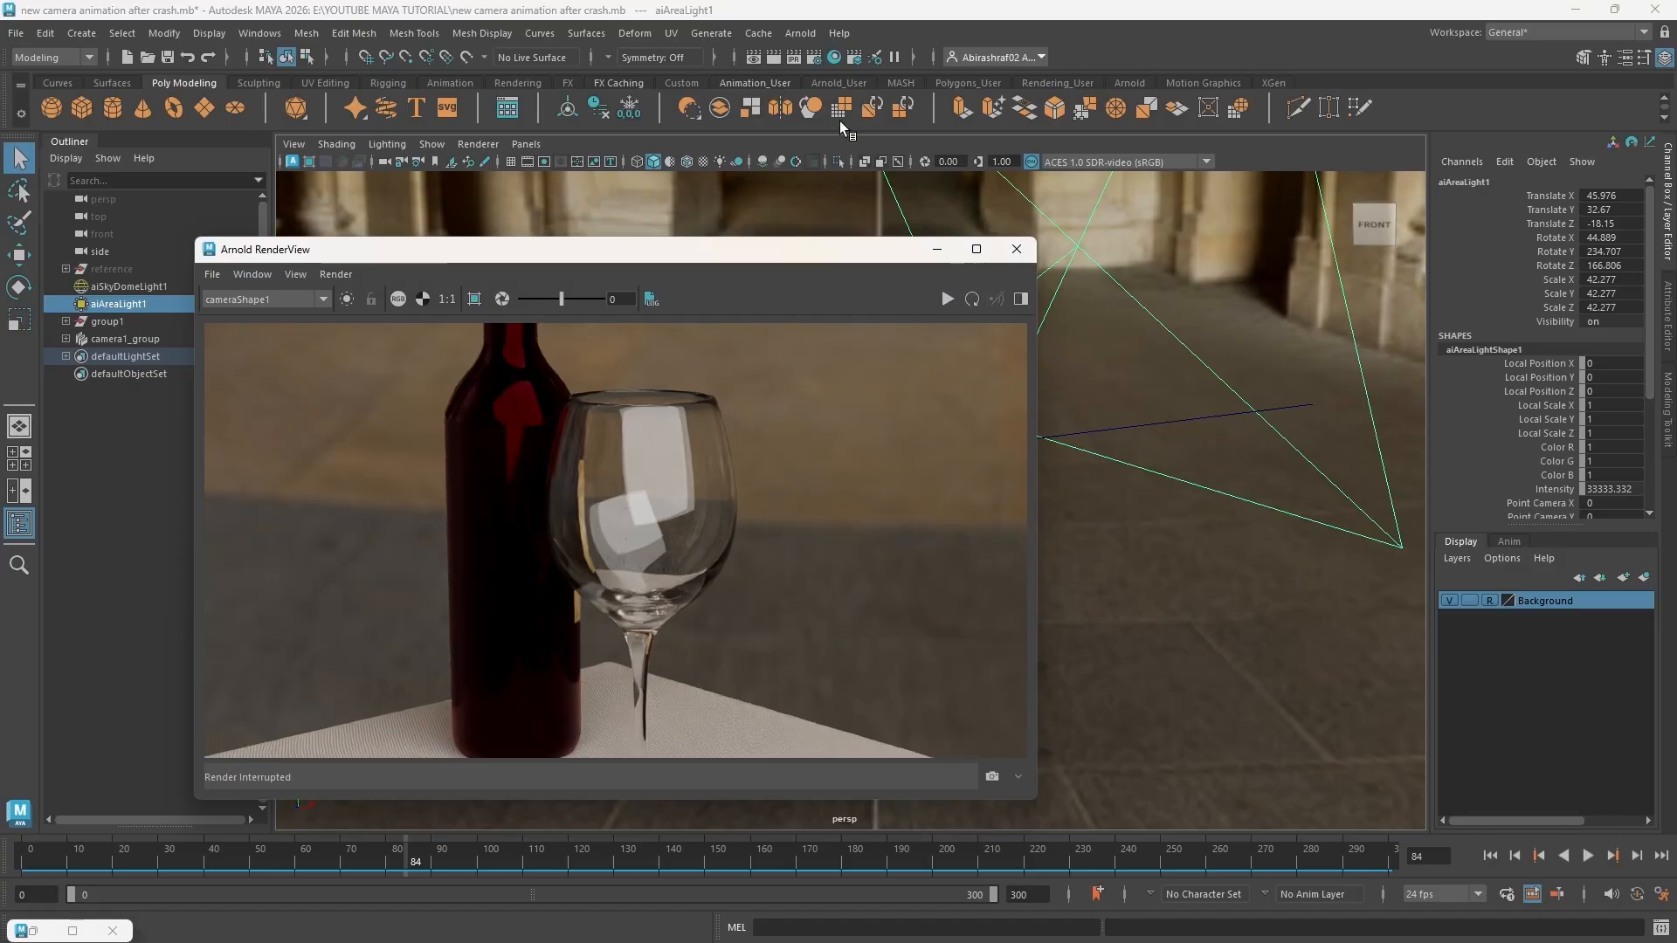
Open the Render Settings on their common output options, placed beside the RenderView
{"action": "left_click", "coordinate": [815, 58]}
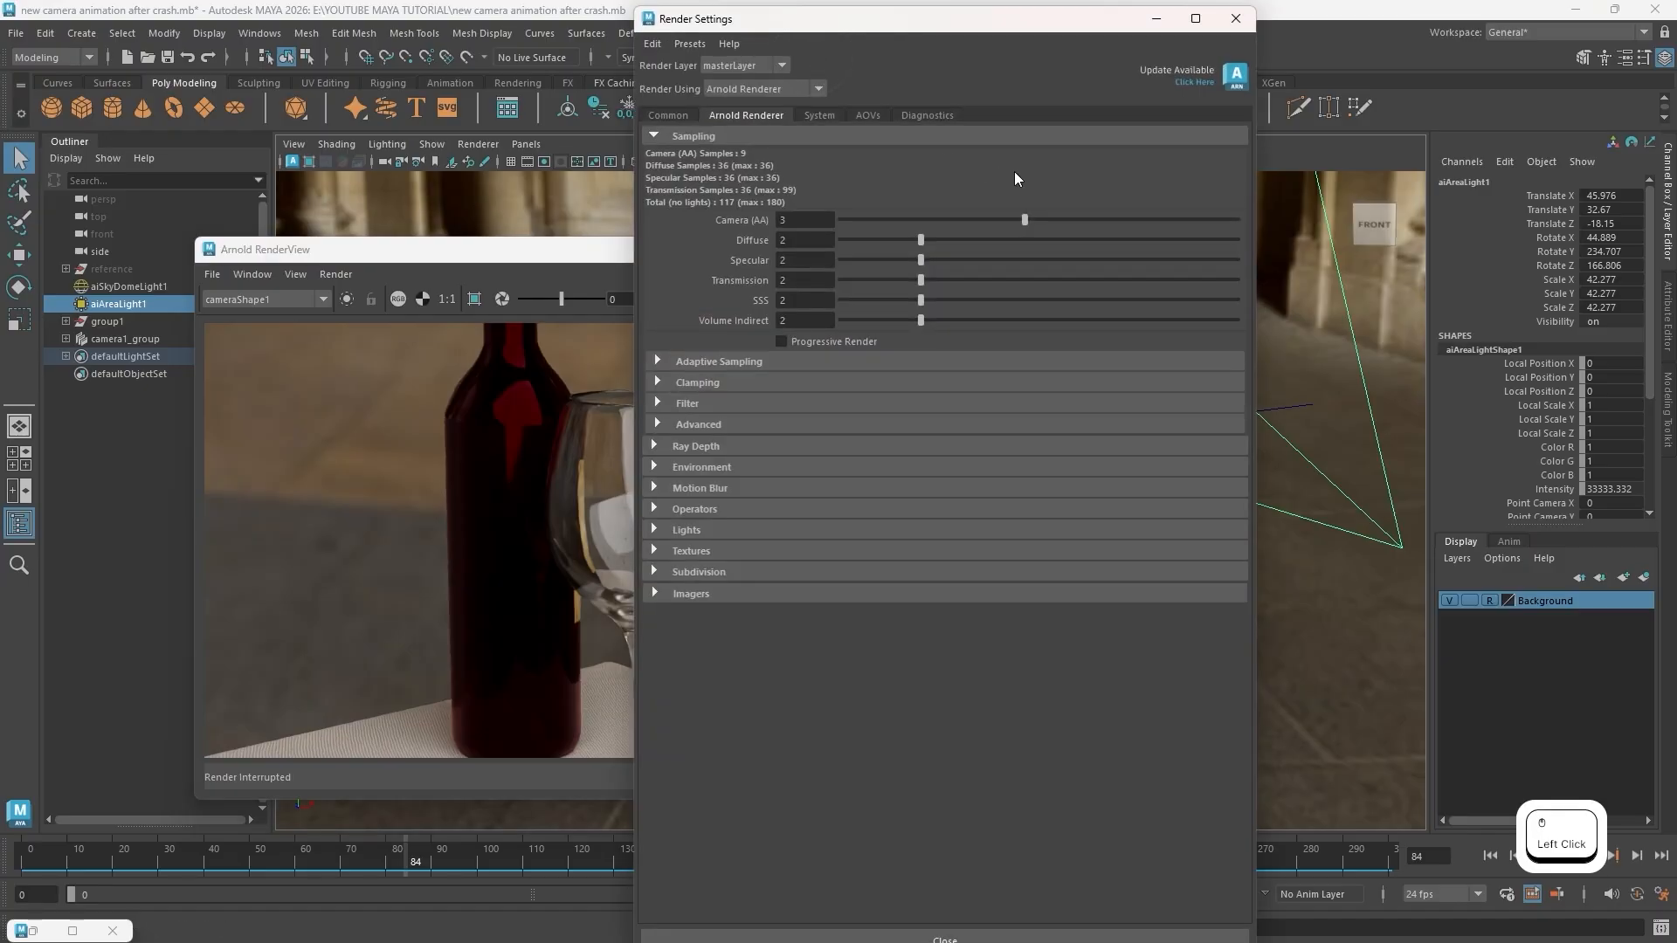
{"action": "left_click_drag", "start_coordinate": [844, 29], "coordinate": [1015, 81]}
{"action": "left_click", "coordinate": [840, 168]}
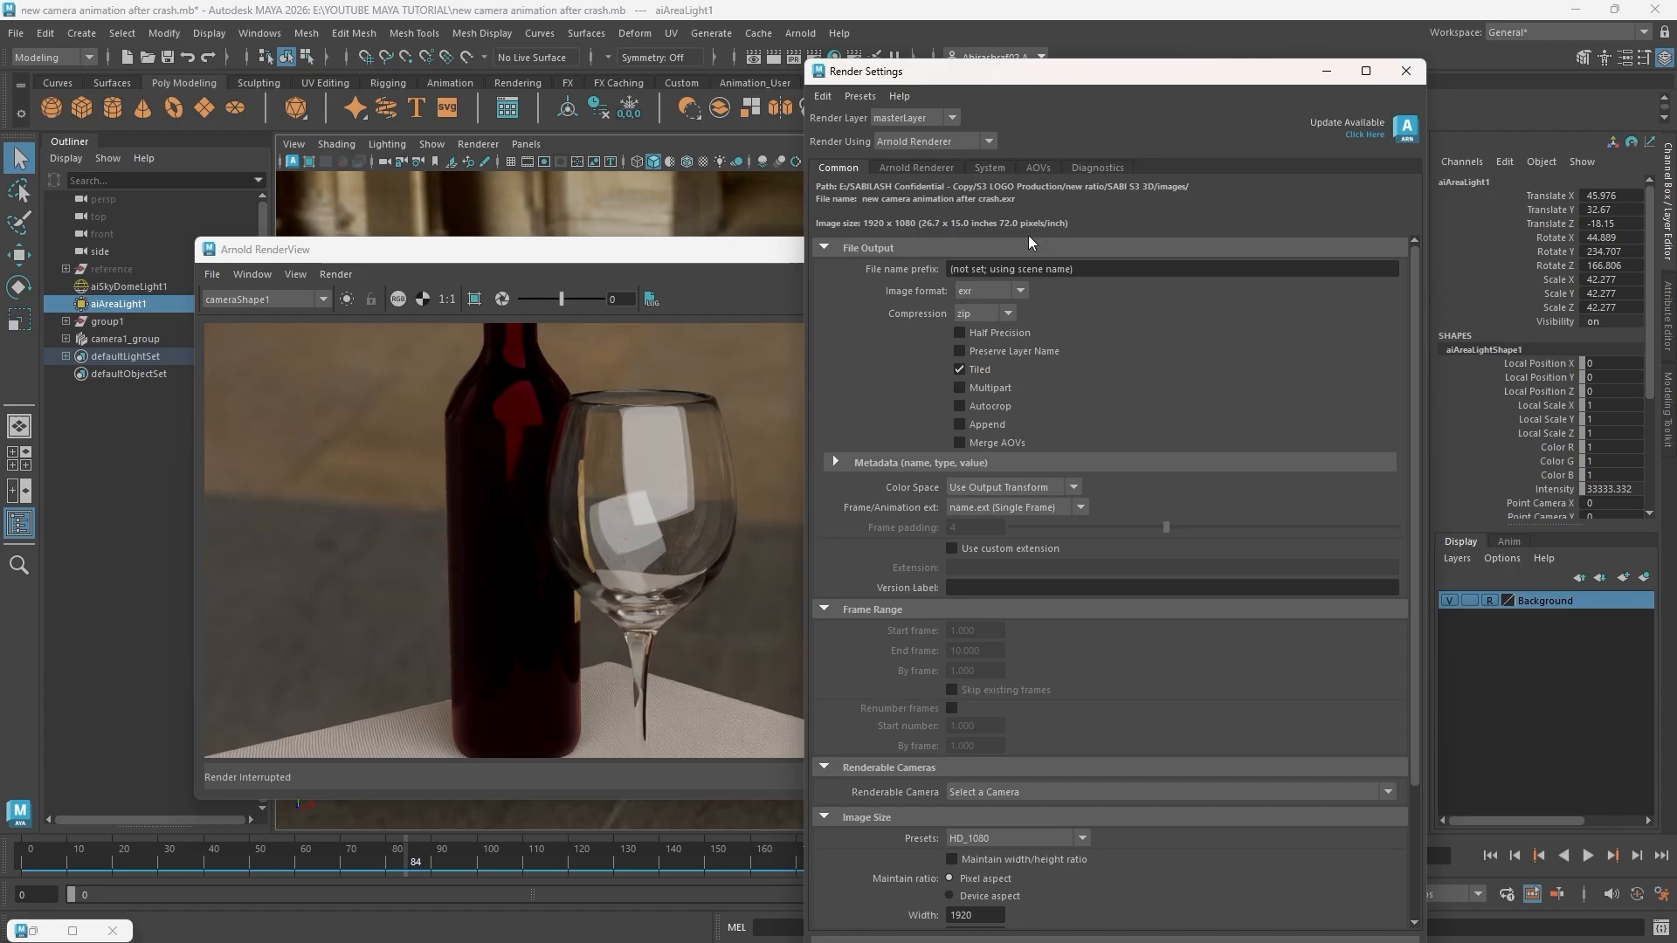
{"action": "left_click_drag", "start_coordinate": [694, 255], "coordinate": [612, 243]}
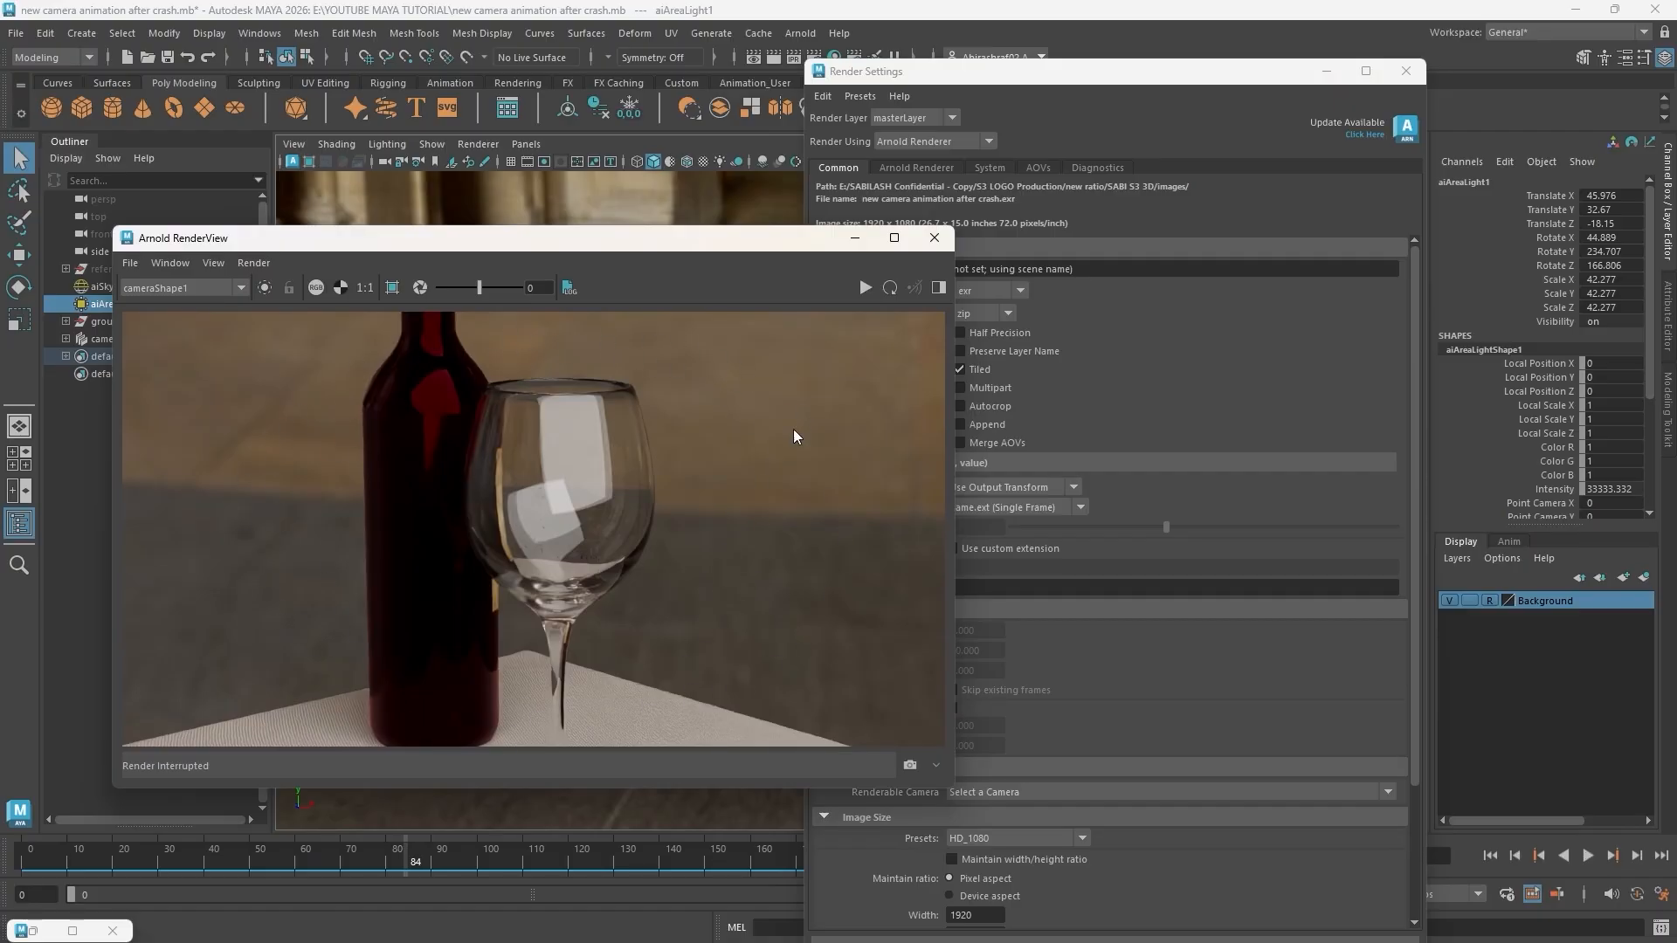
{"action": "left_click", "coordinate": [1099, 77]}
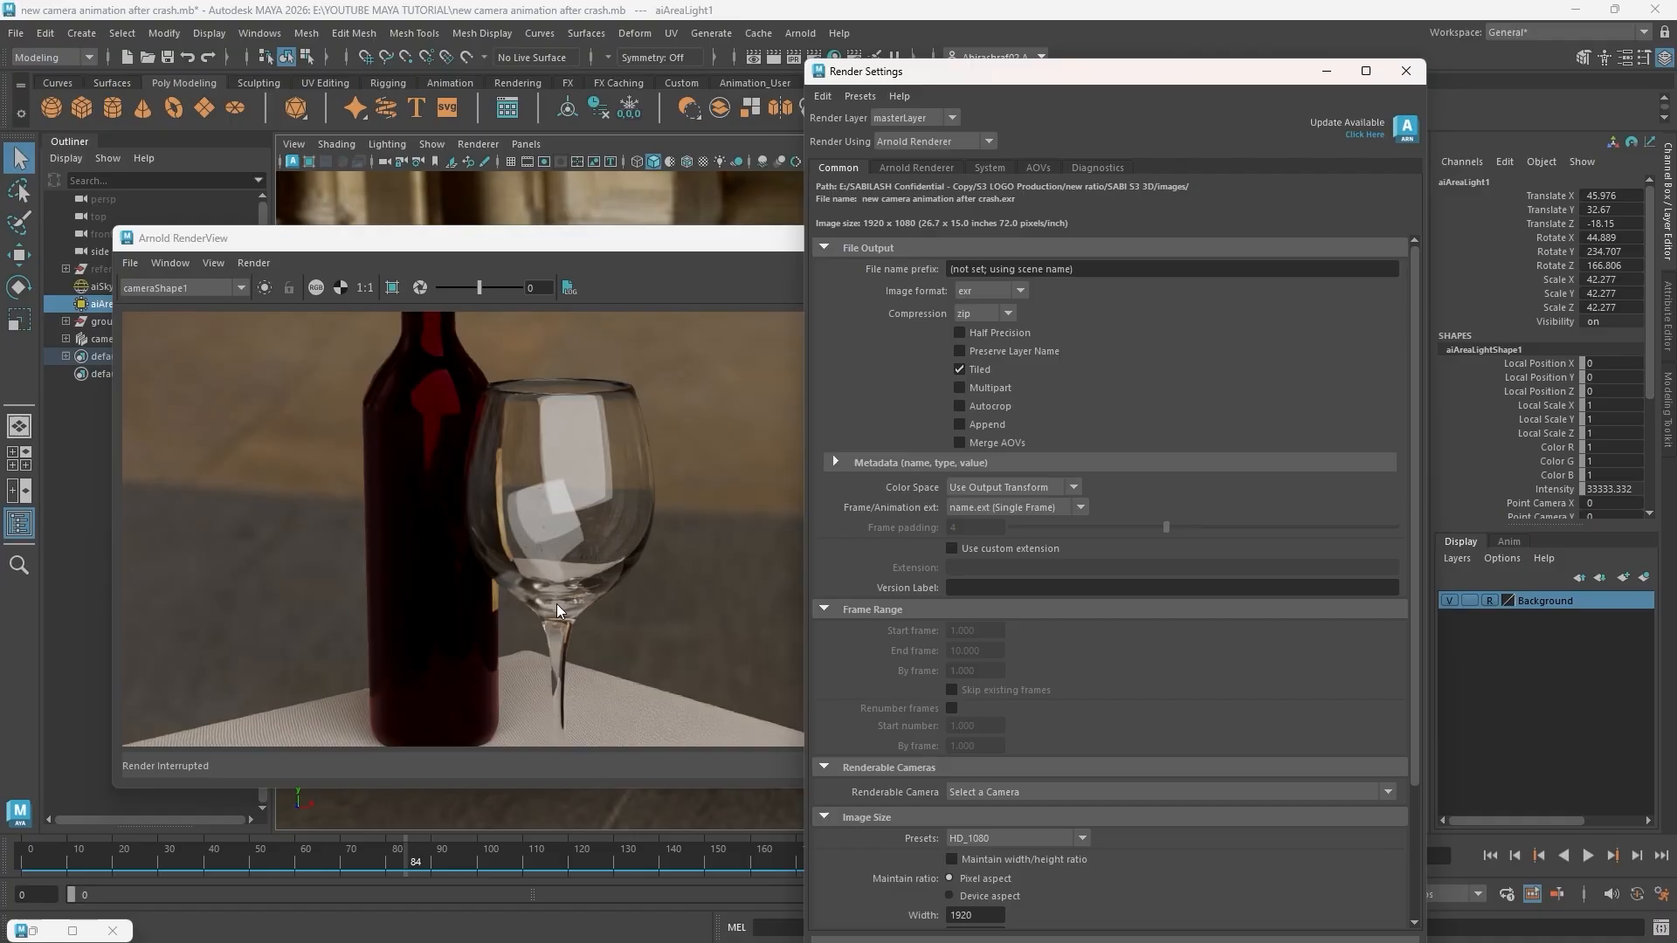
Try Maya Software as the renderer, check its anti-aliasing options, and return to Arnold Renderer
{"action": "left_click", "coordinate": [971, 140]}
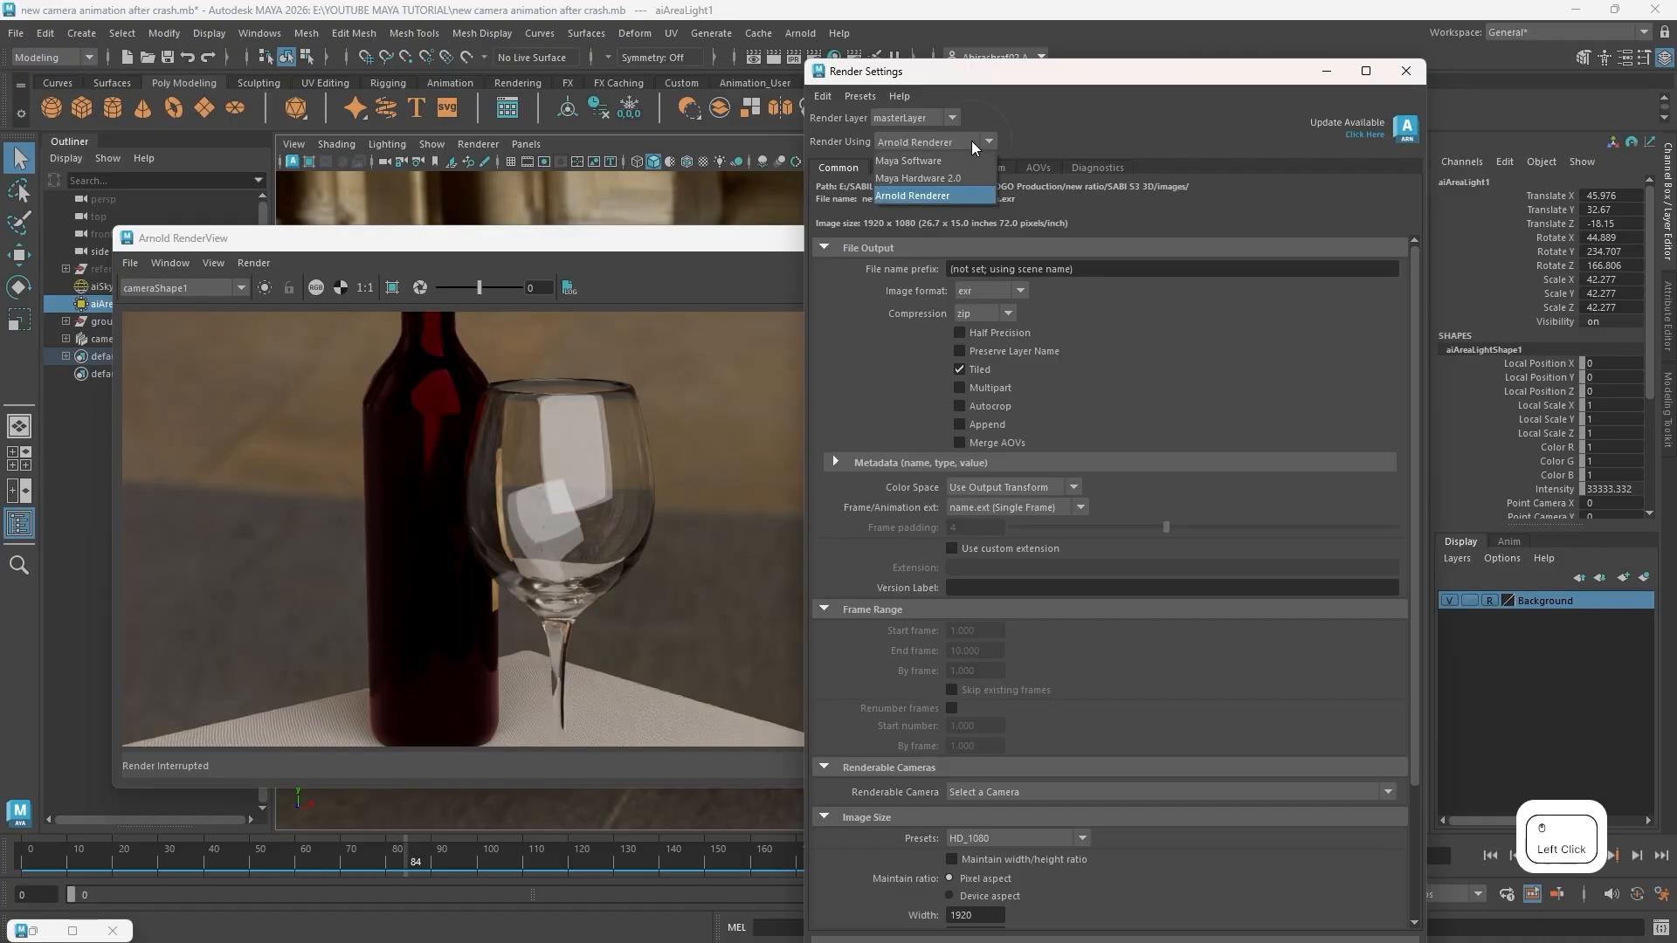
{"action": "left_click", "coordinate": [924, 163]}
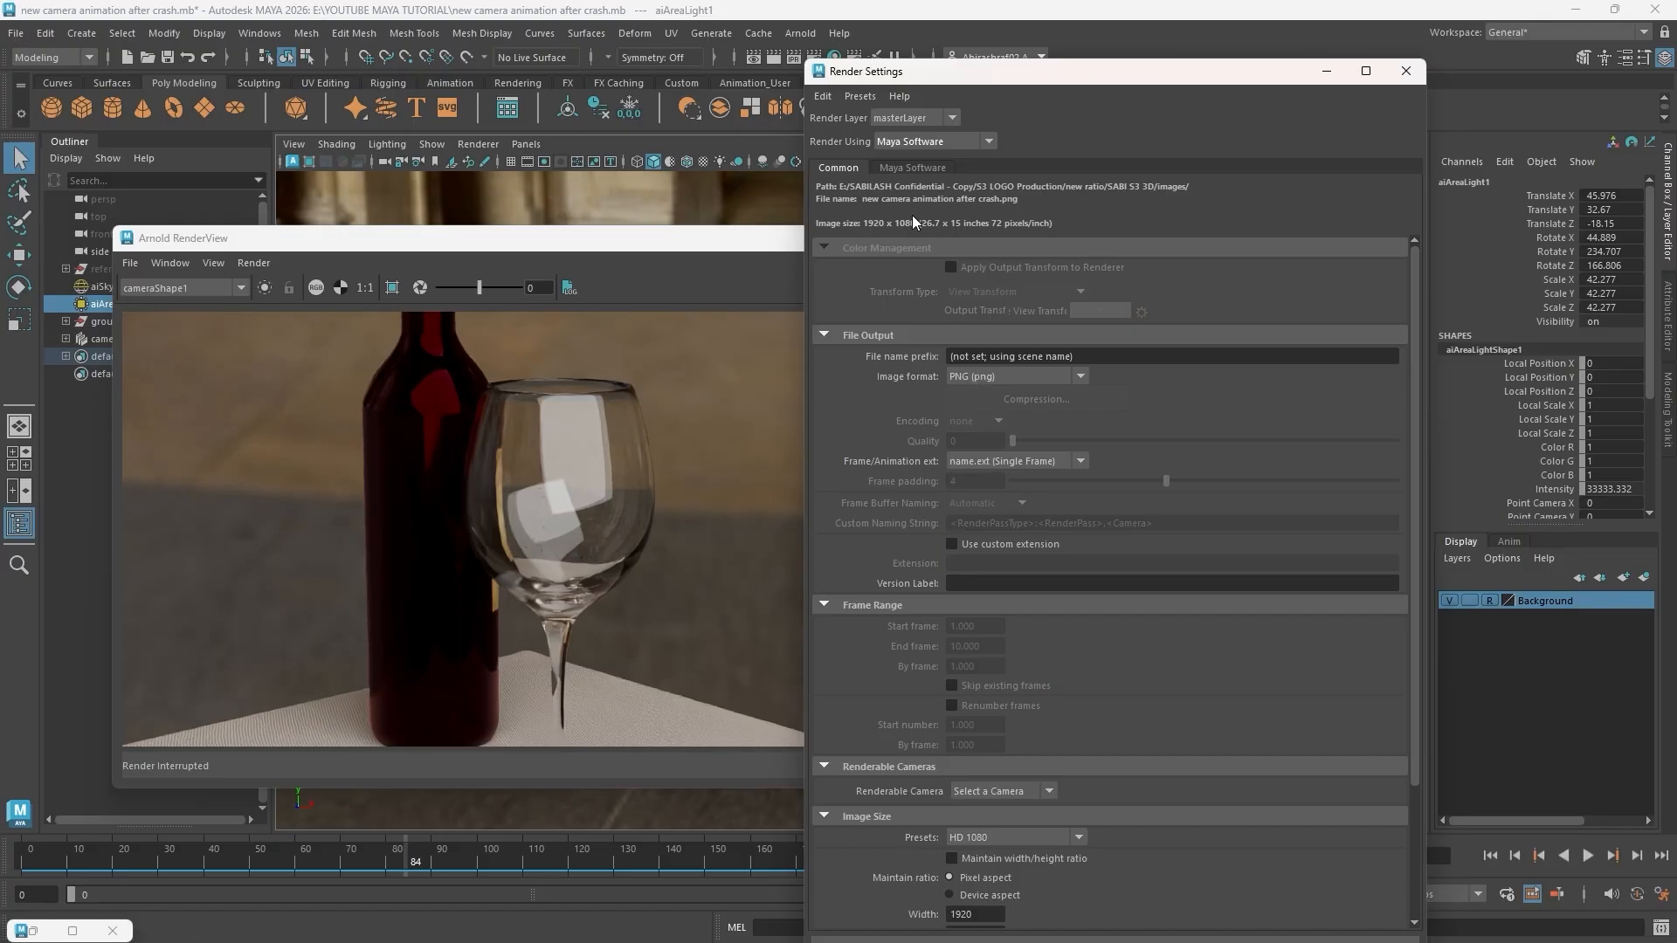
{"action": "left_click", "coordinate": [906, 168]}
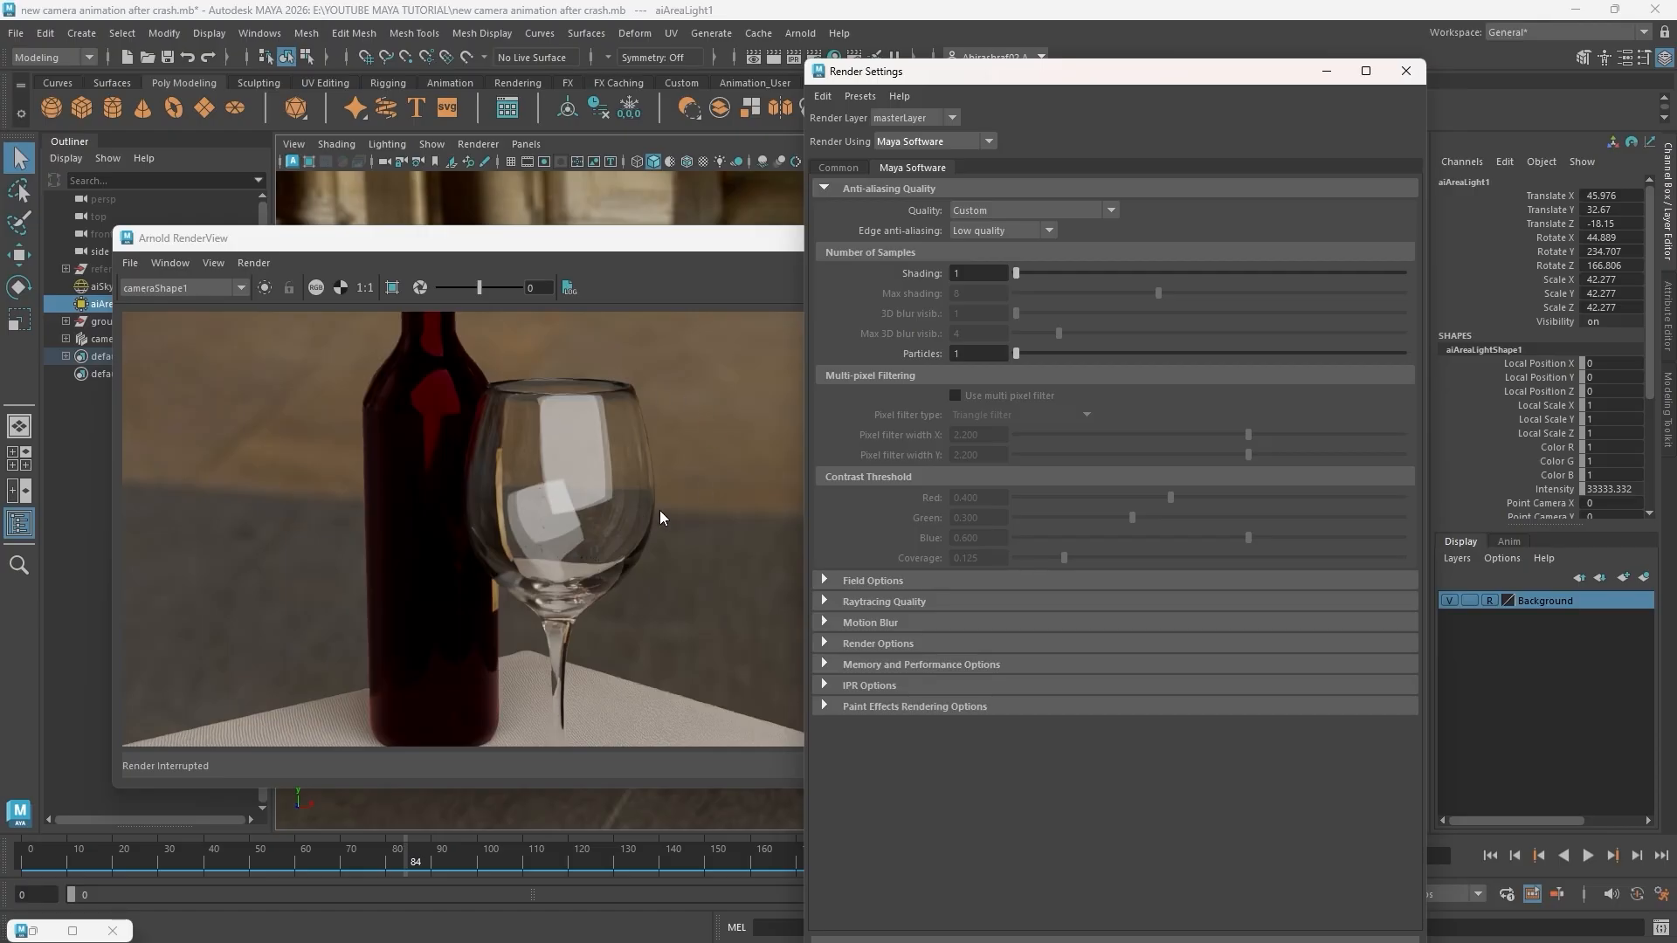
{"action": "left_click", "coordinate": [987, 142]}
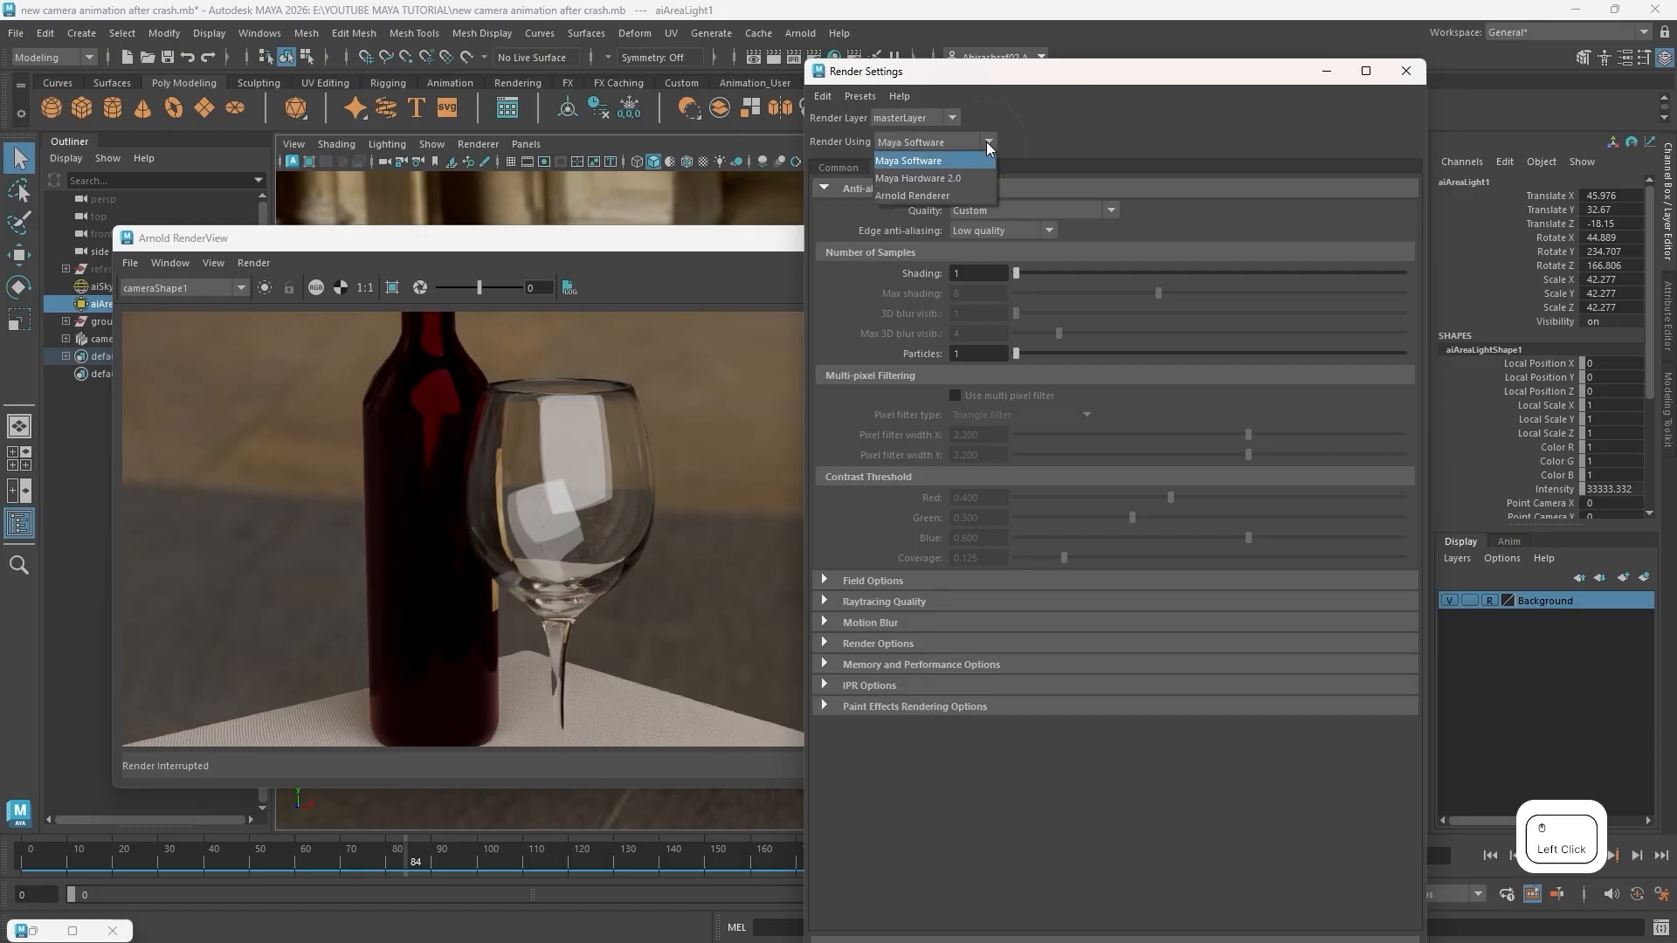
{"action": "left_click", "coordinate": [909, 194]}
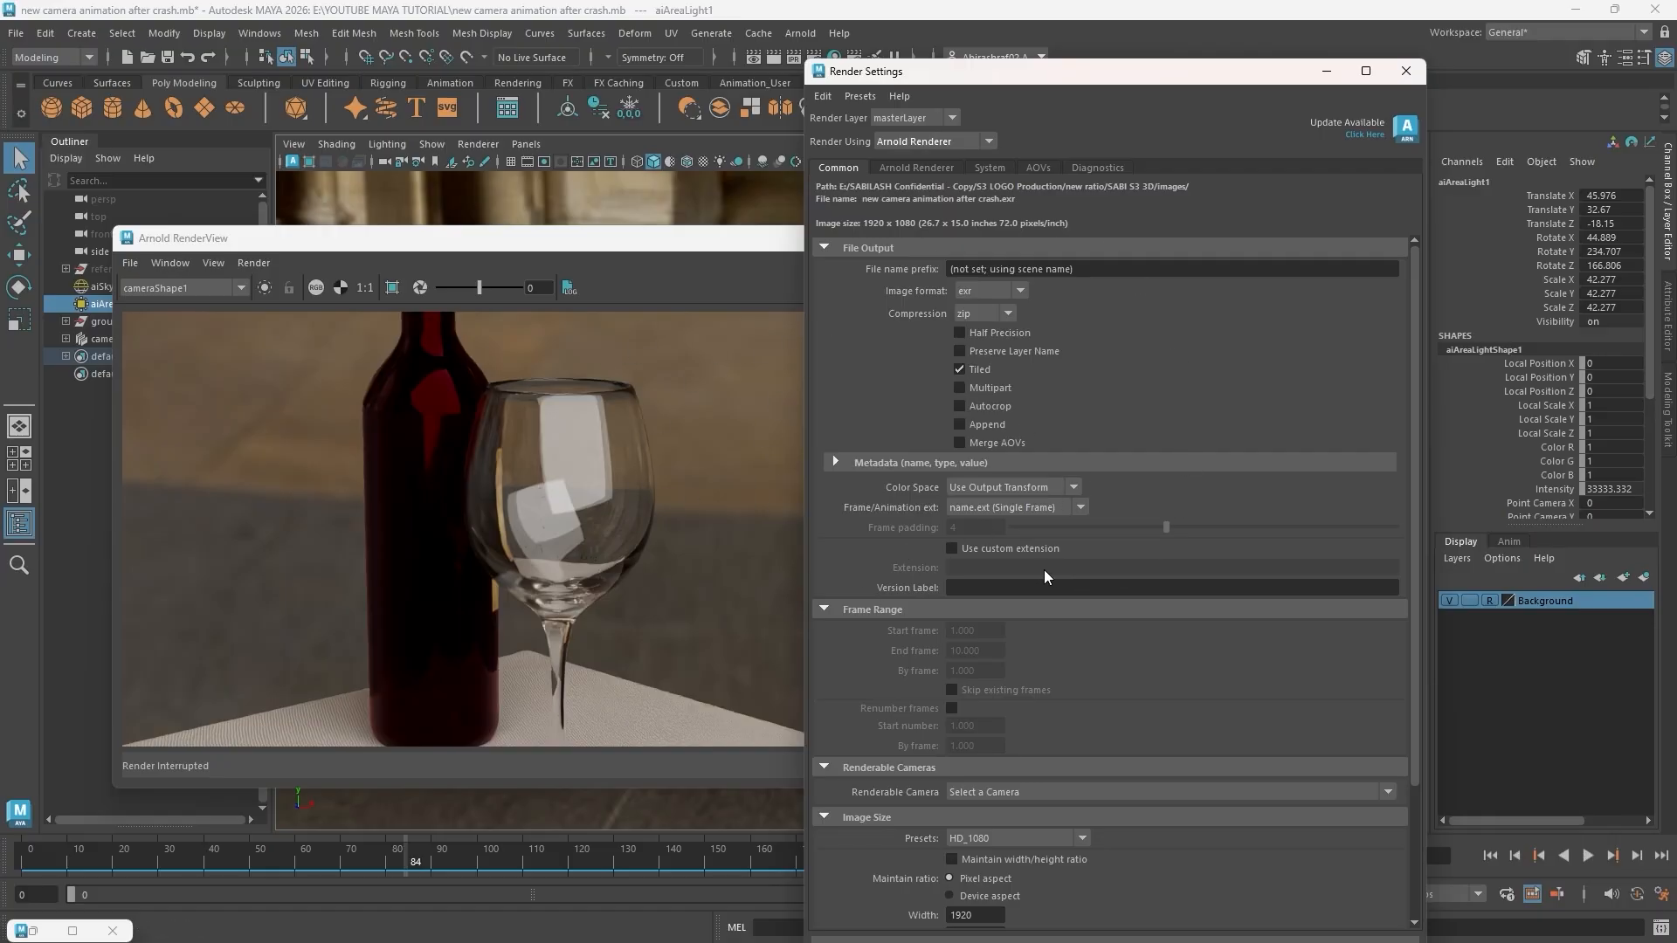
Examine Arnold's render device selection and its sampling settings
{"action": "left_click", "coordinate": [913, 170]}
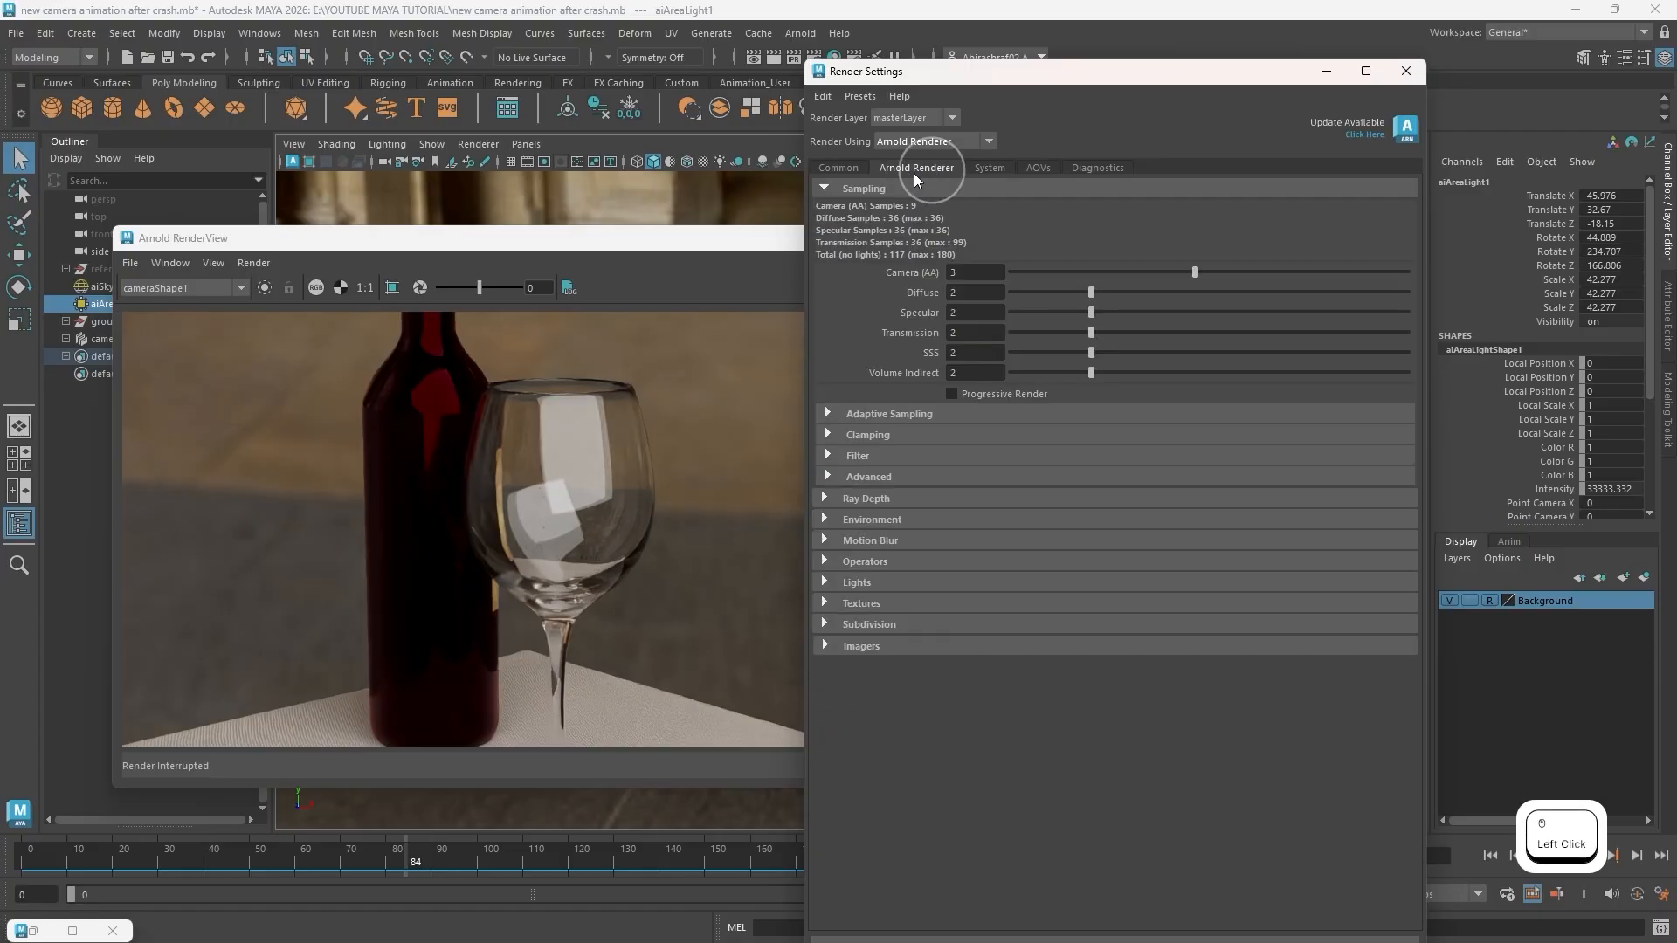
{"action": "left_click", "coordinate": [988, 167]}
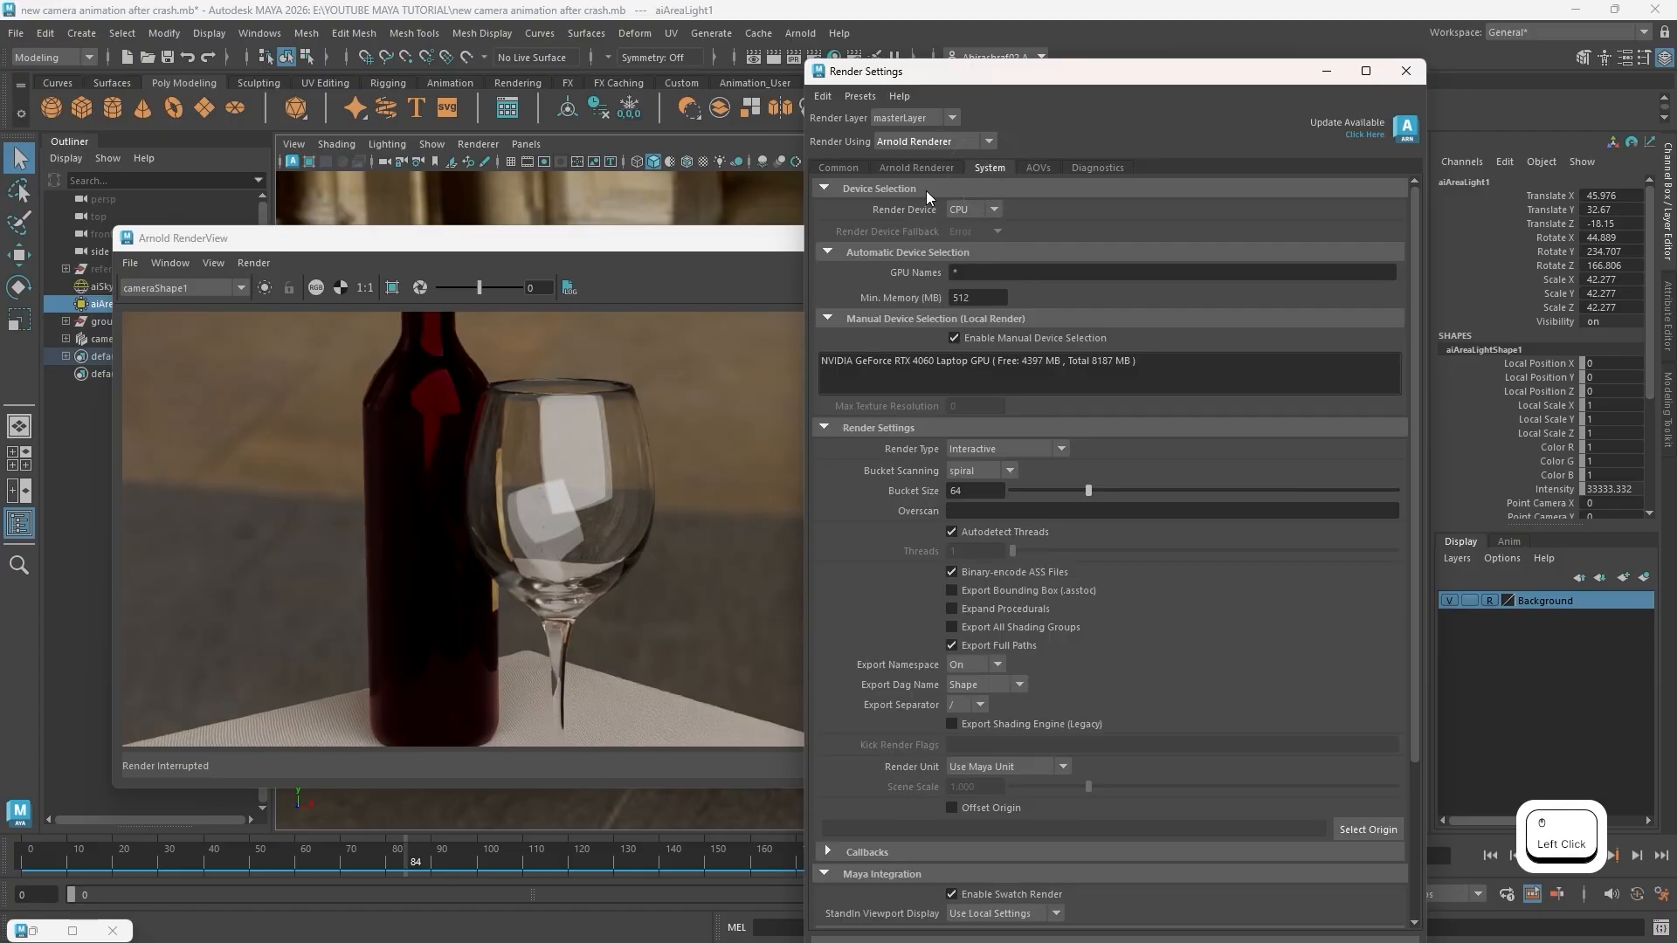
{"action": "left_click", "coordinate": [915, 169]}
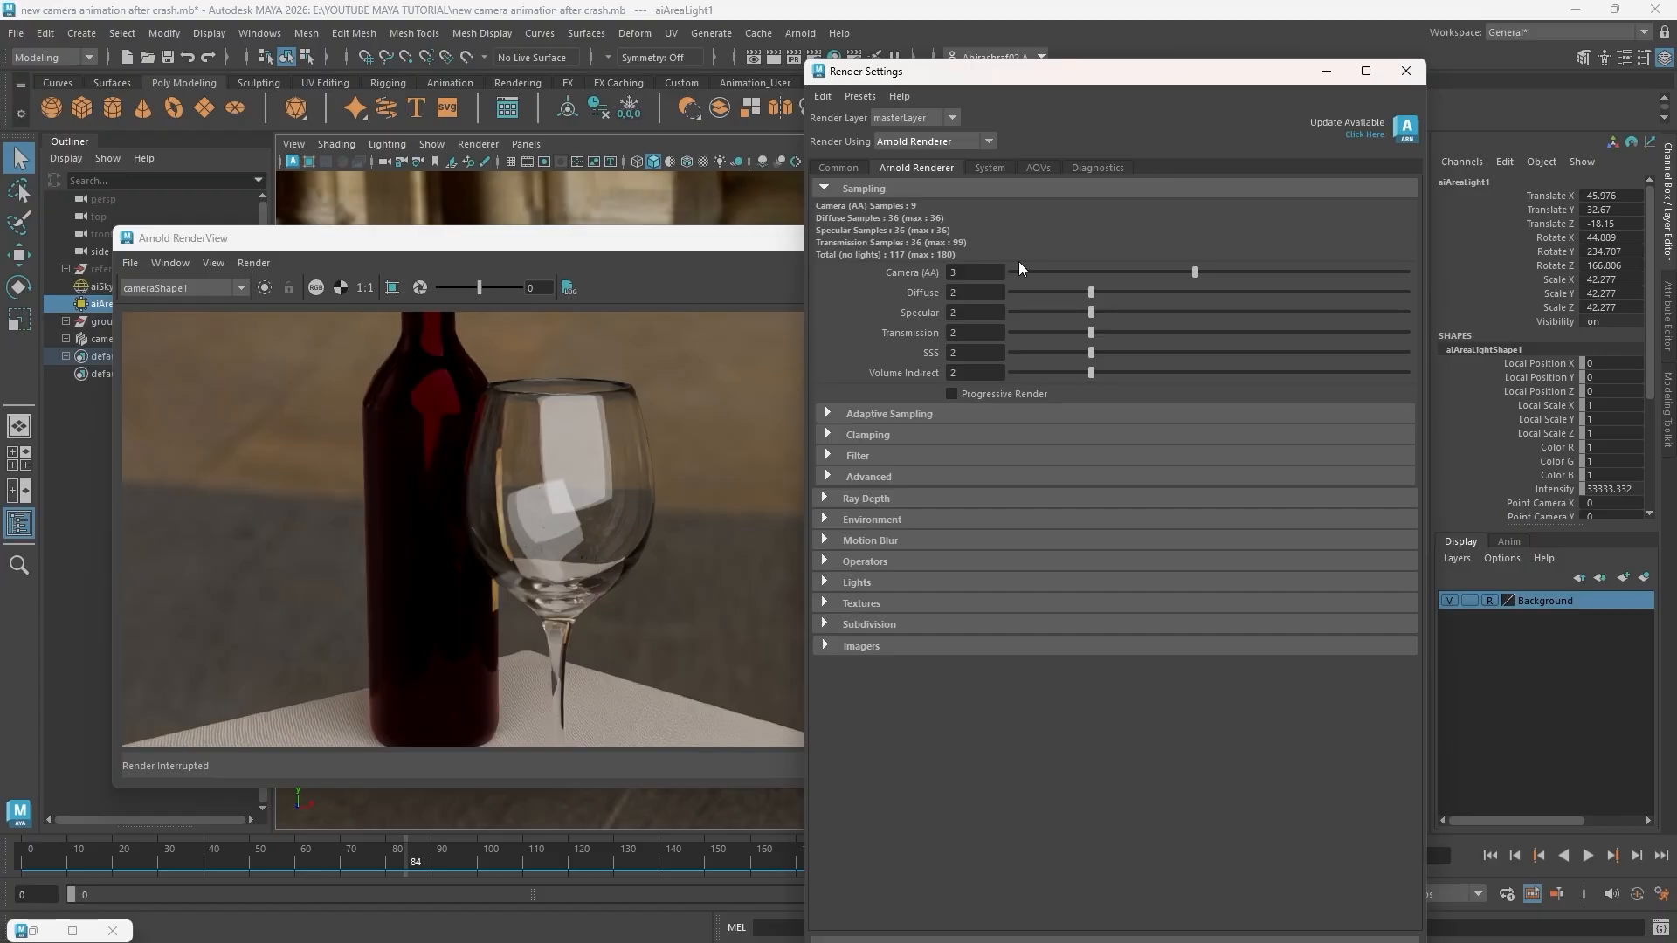
Try different Camera (AA) sample values, including 7, 0 and 10
{"action": "left_click", "coordinate": [1408, 270]}
{"action": "left_click", "coordinate": [1315, 270]}
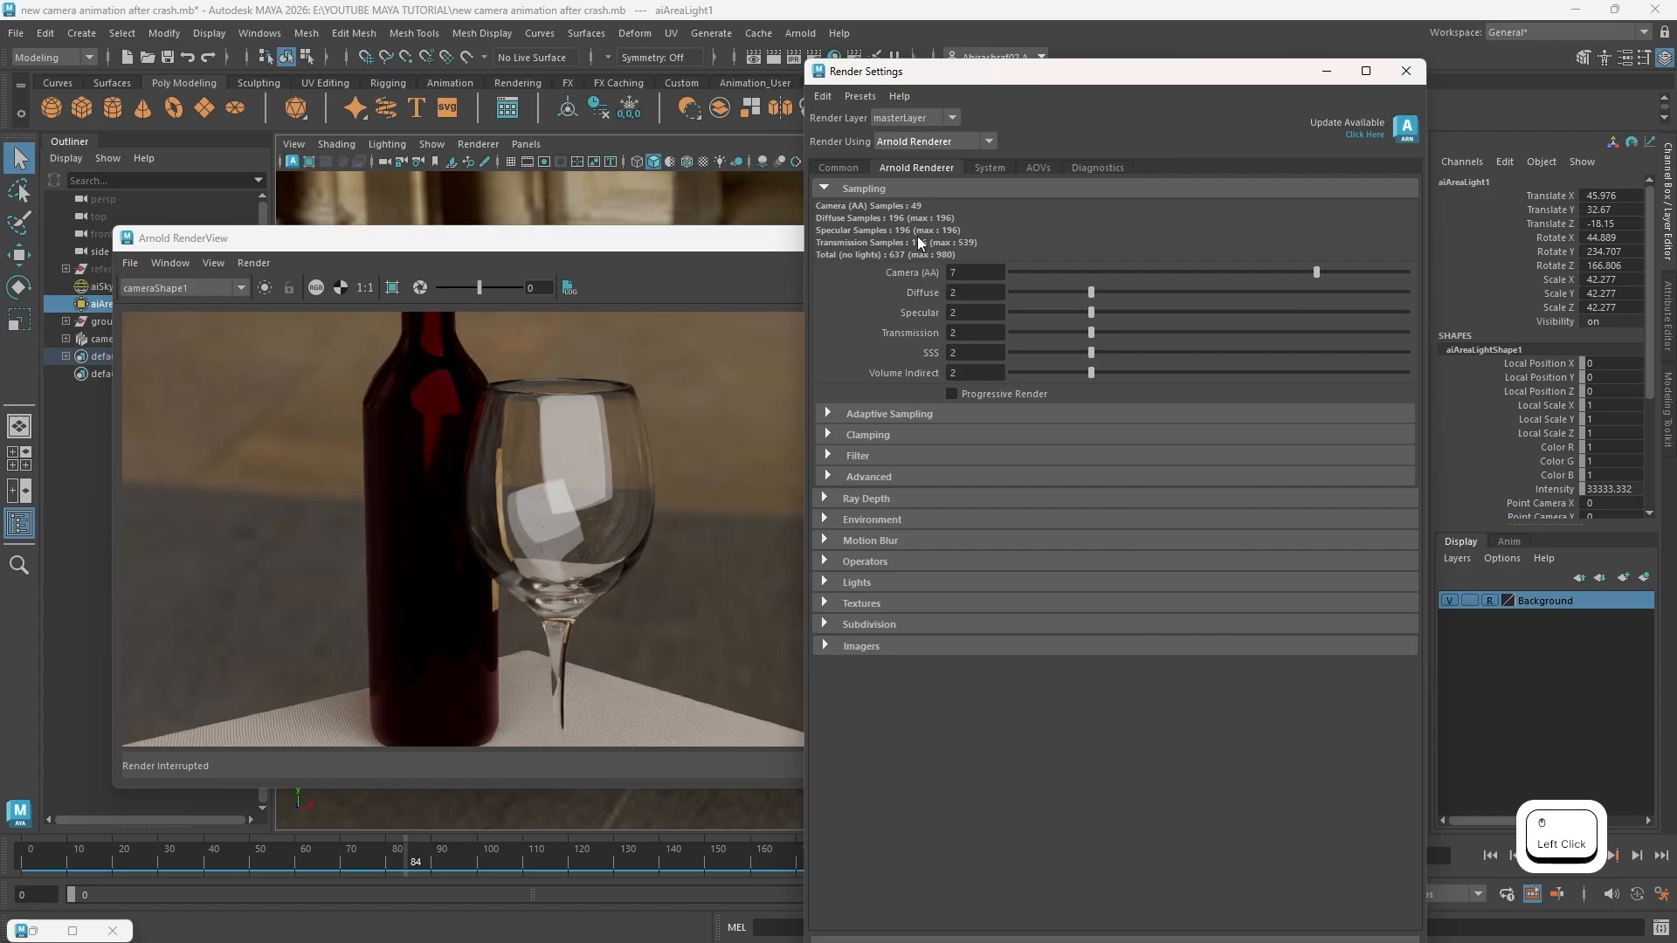
{"action": "left_click_drag", "start_coordinate": [1084, 267], "coordinate": [1194, 270]}
{"action": "left_click_drag", "start_coordinate": [1304, 277], "coordinate": [1408, 269]}
{"action": "left_click", "coordinate": [1111, 276]}
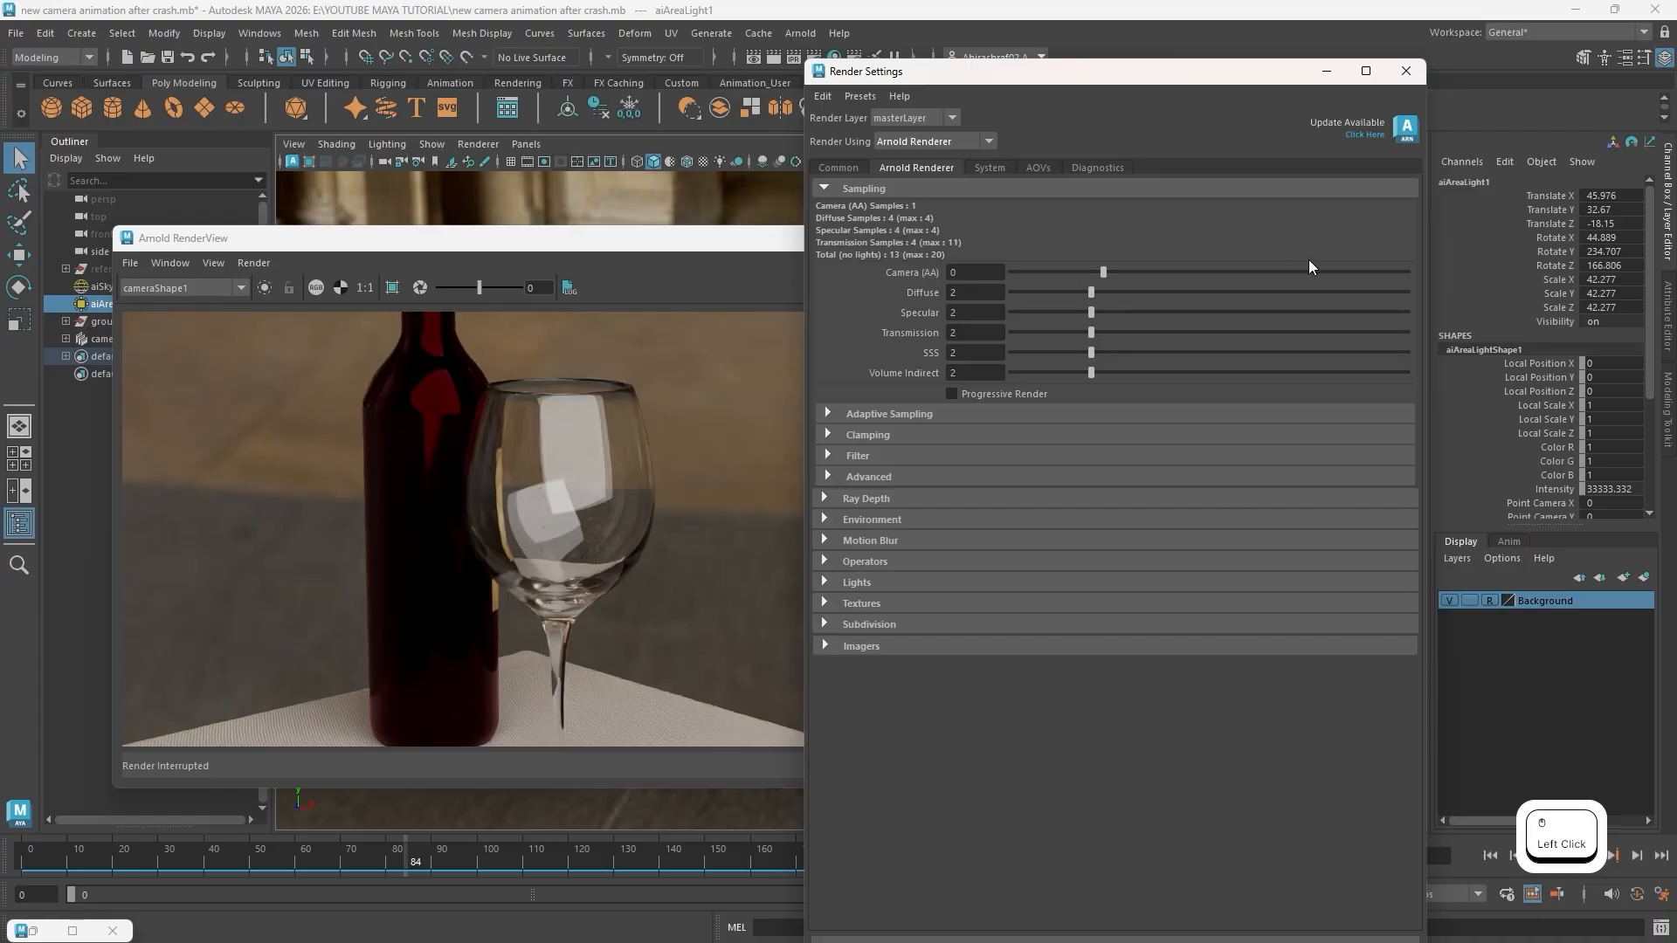
{"action": "left_click", "coordinate": [1413, 272]}
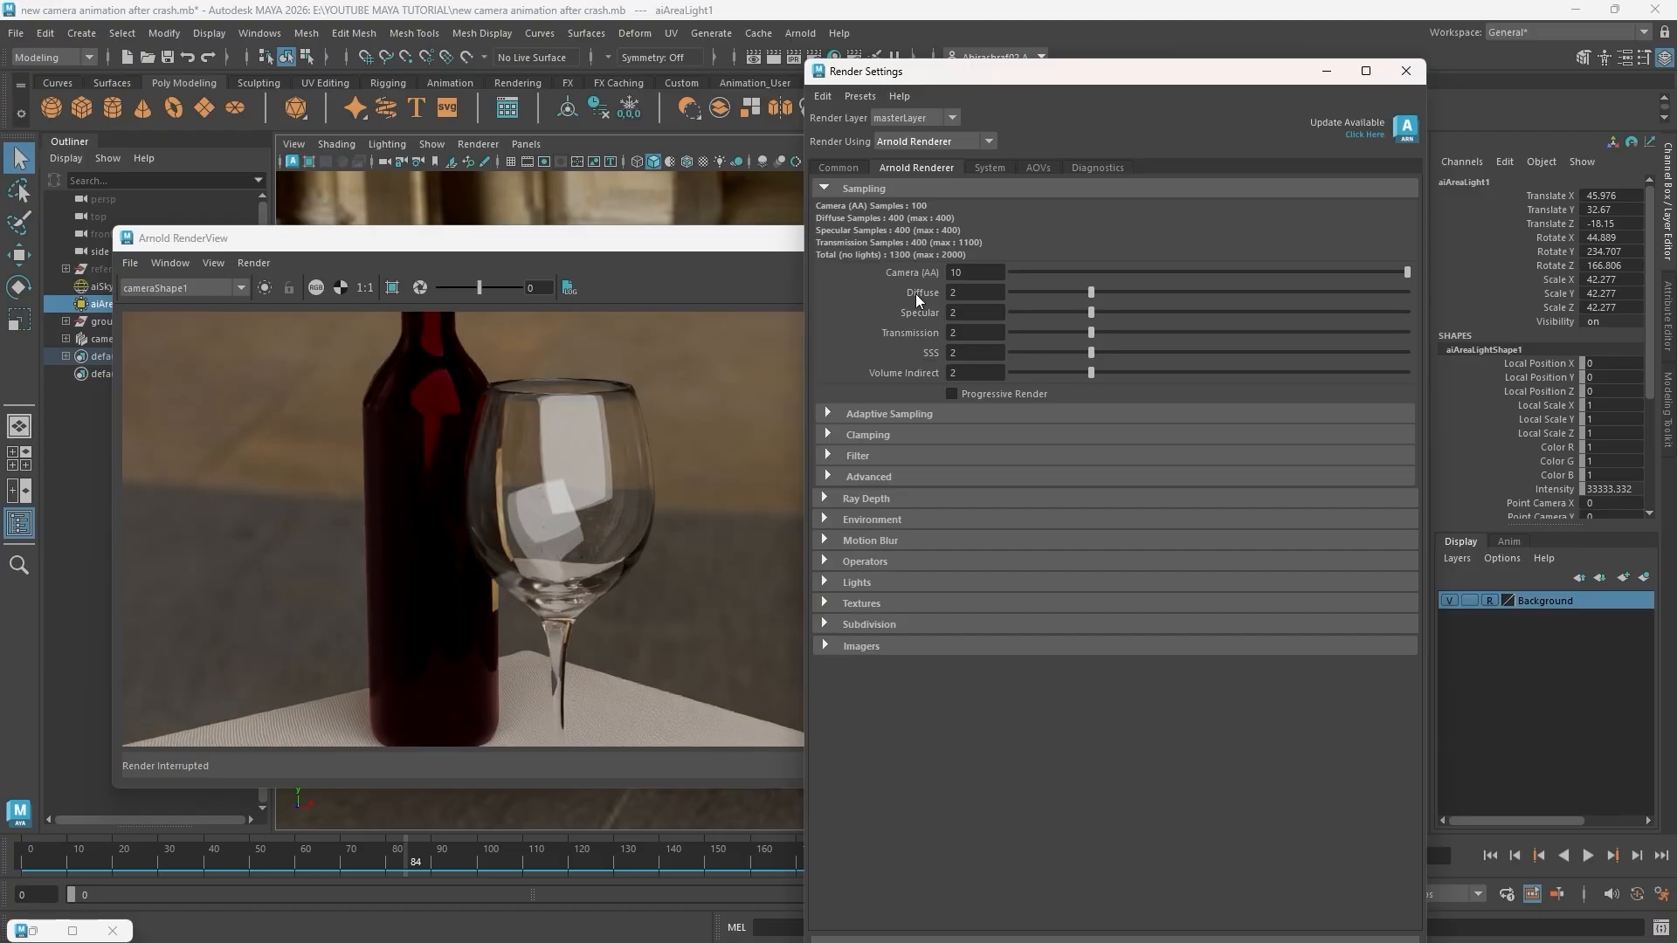
Set Camera (AA) samples to 3 and render frame 84 again in the Arnold RenderView
{"action": "left_click", "coordinate": [709, 262]}
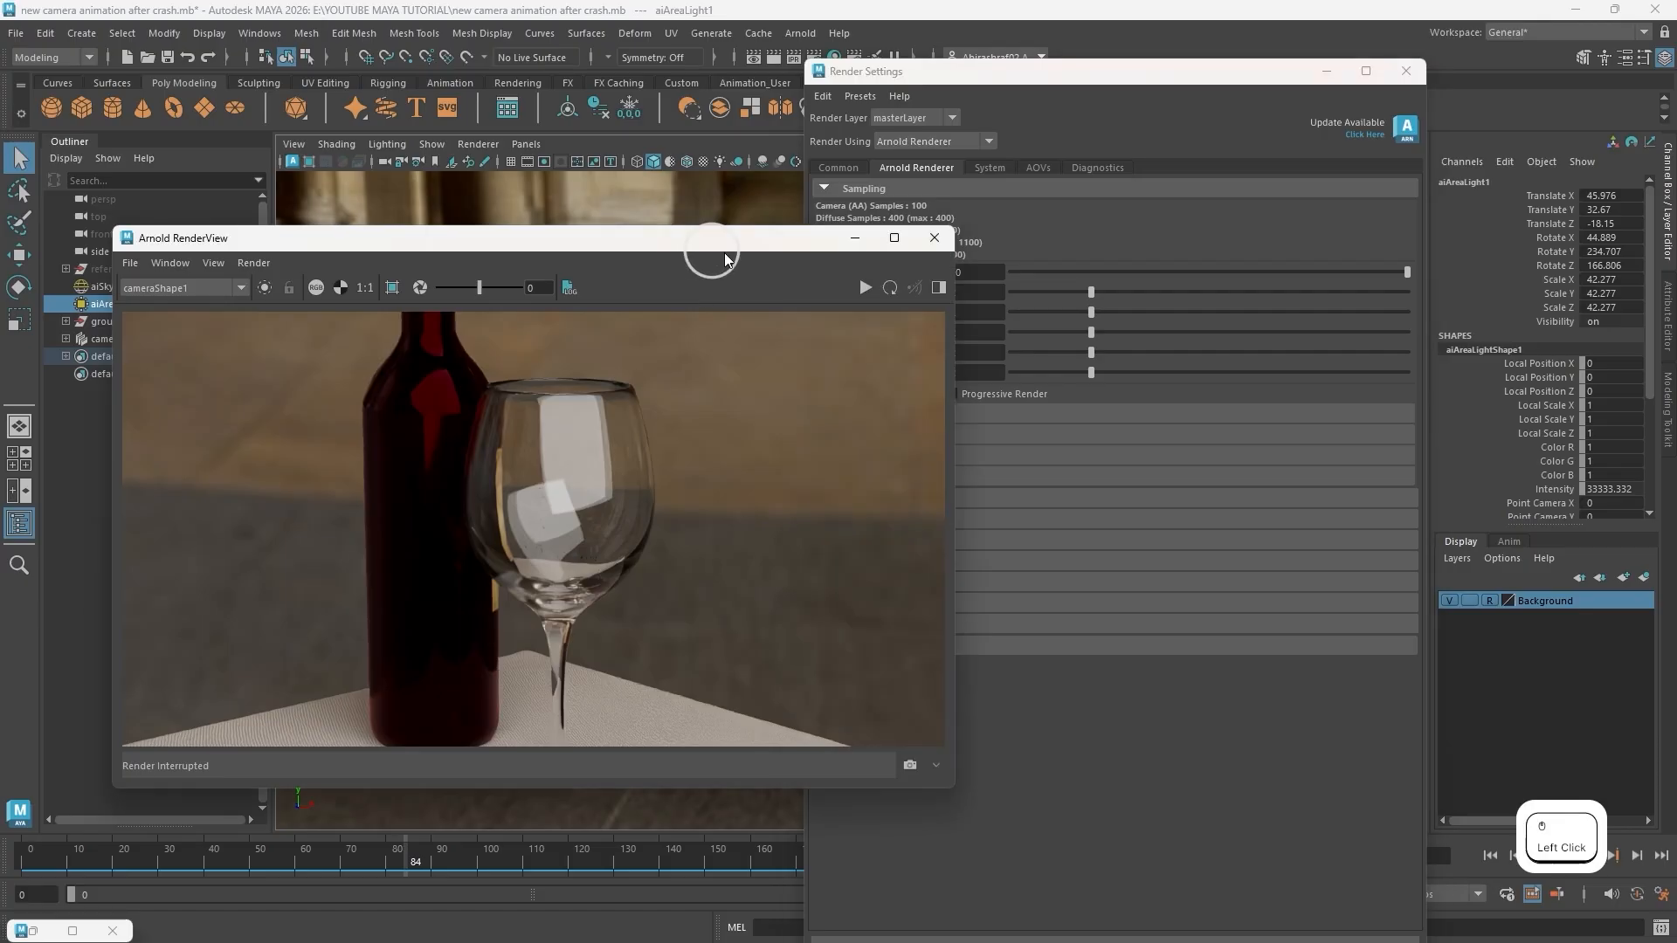
{"action": "left_click", "coordinate": [1164, 271]}
{"action": "left_click", "coordinate": [1195, 271]}
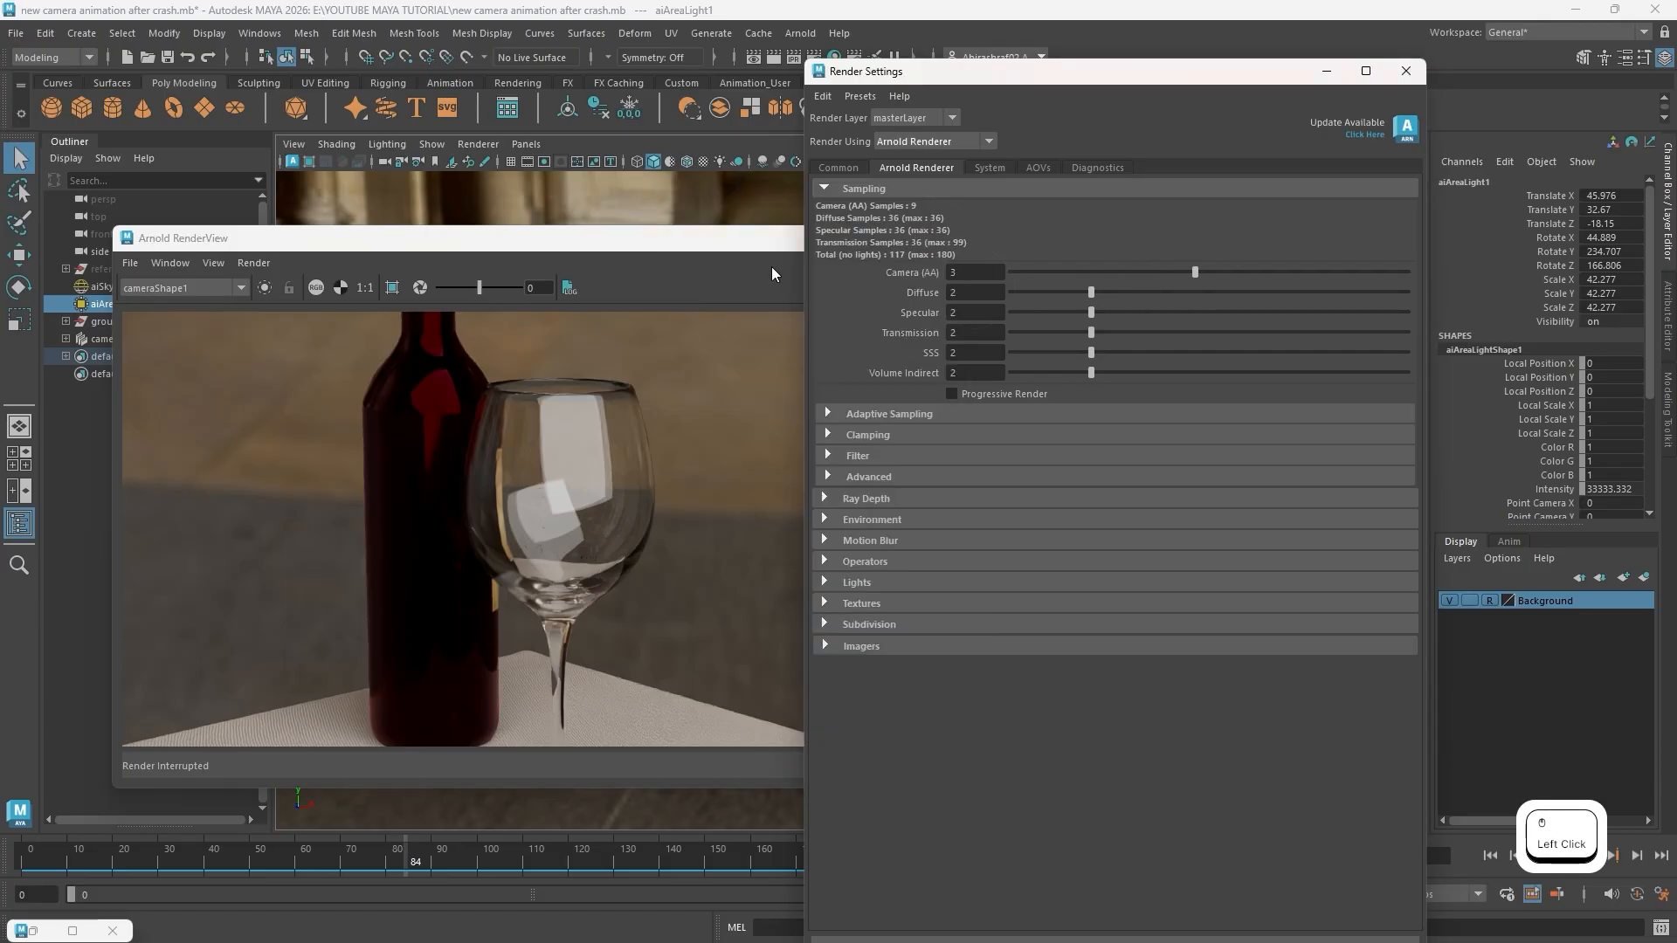
{"action": "left_click", "coordinate": [772, 265]}
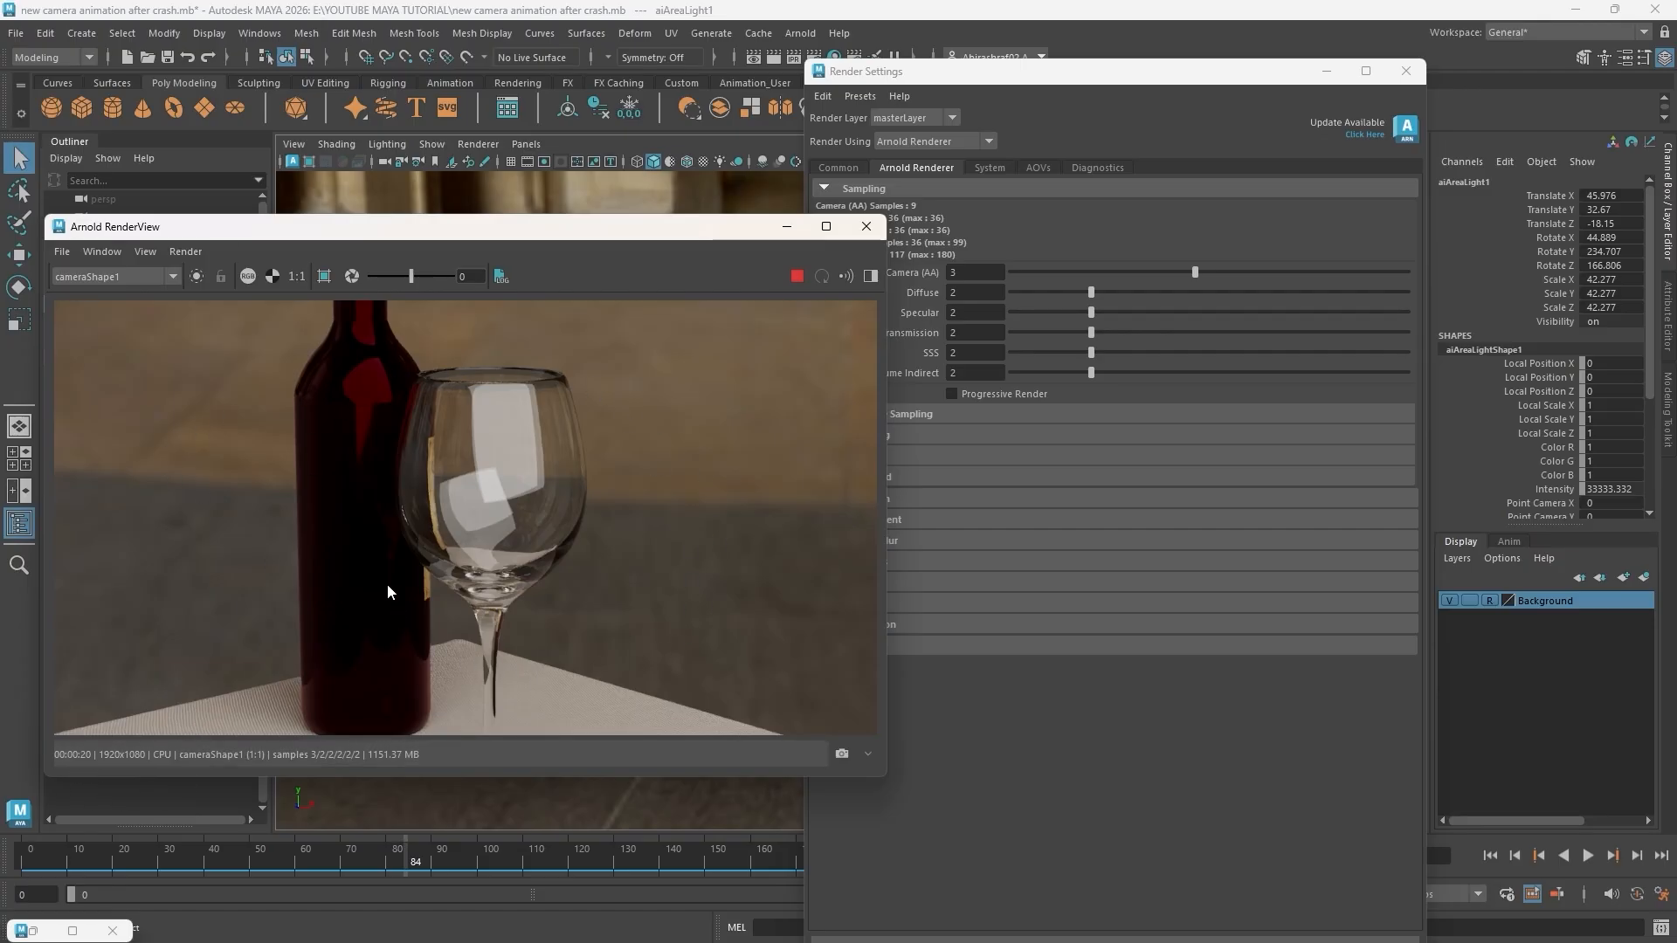
Set Camera (AA) to -1 and Diffuse, Specular, Transmission, SSS and Volume Indirect samples to 1, and check the updated render
{"action": "left_click", "coordinate": [1085, 271]}
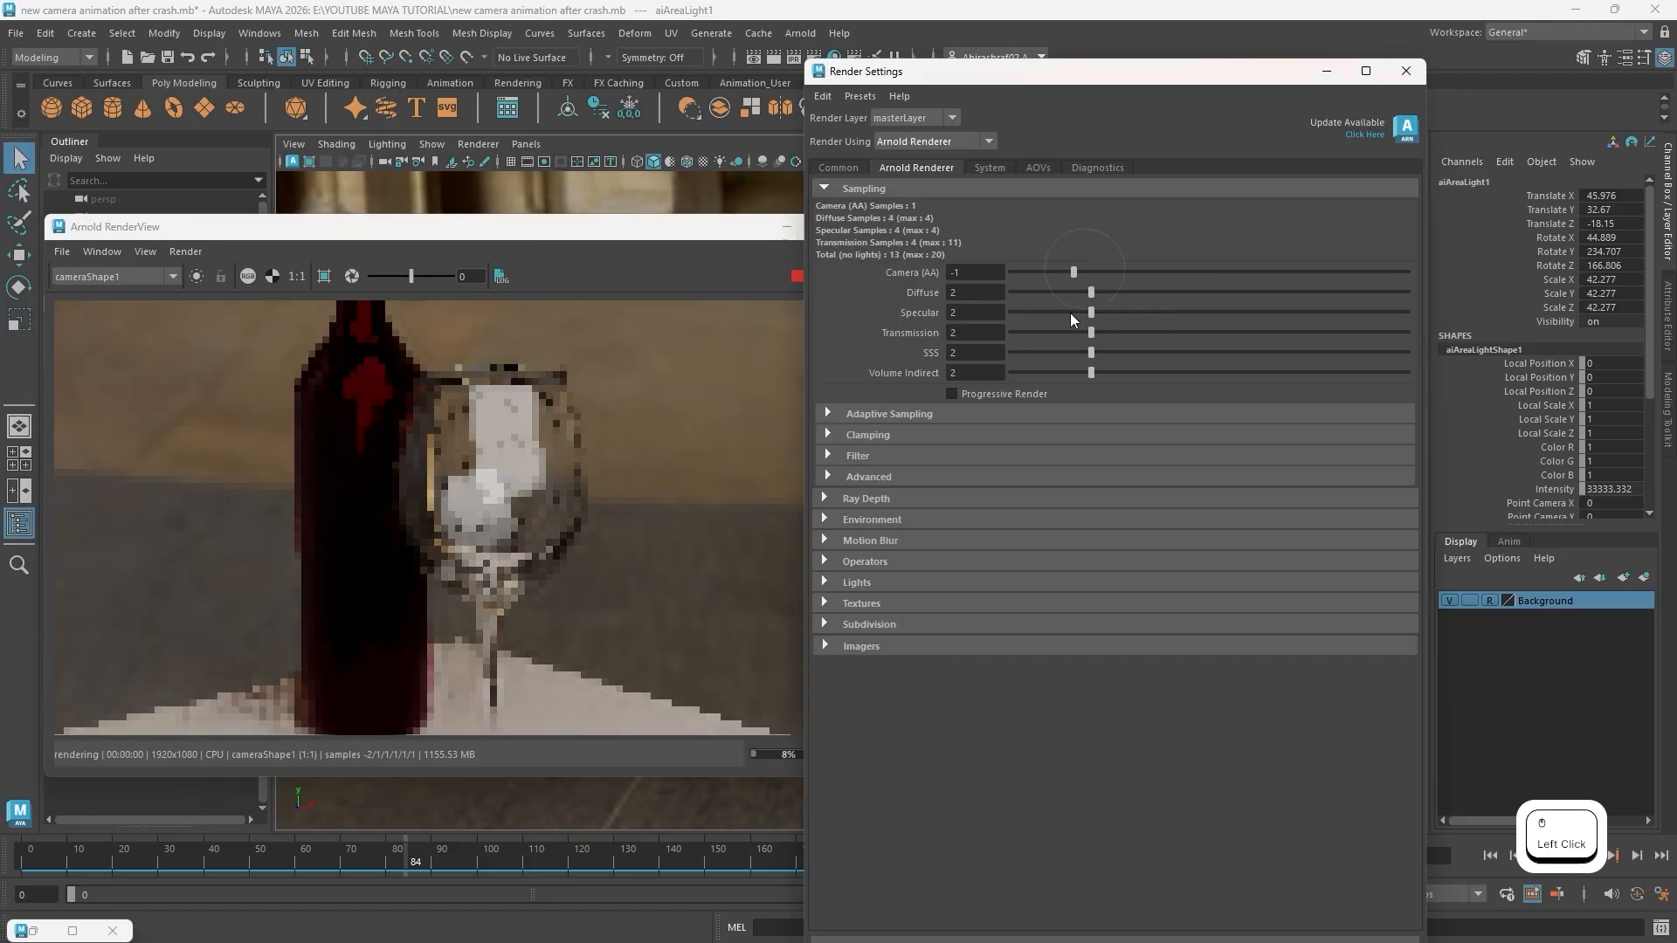
{"action": "left_click", "coordinate": [1043, 292]}
{"action": "left_click", "coordinate": [1041, 312]}
{"action": "left_click", "coordinate": [1035, 332]}
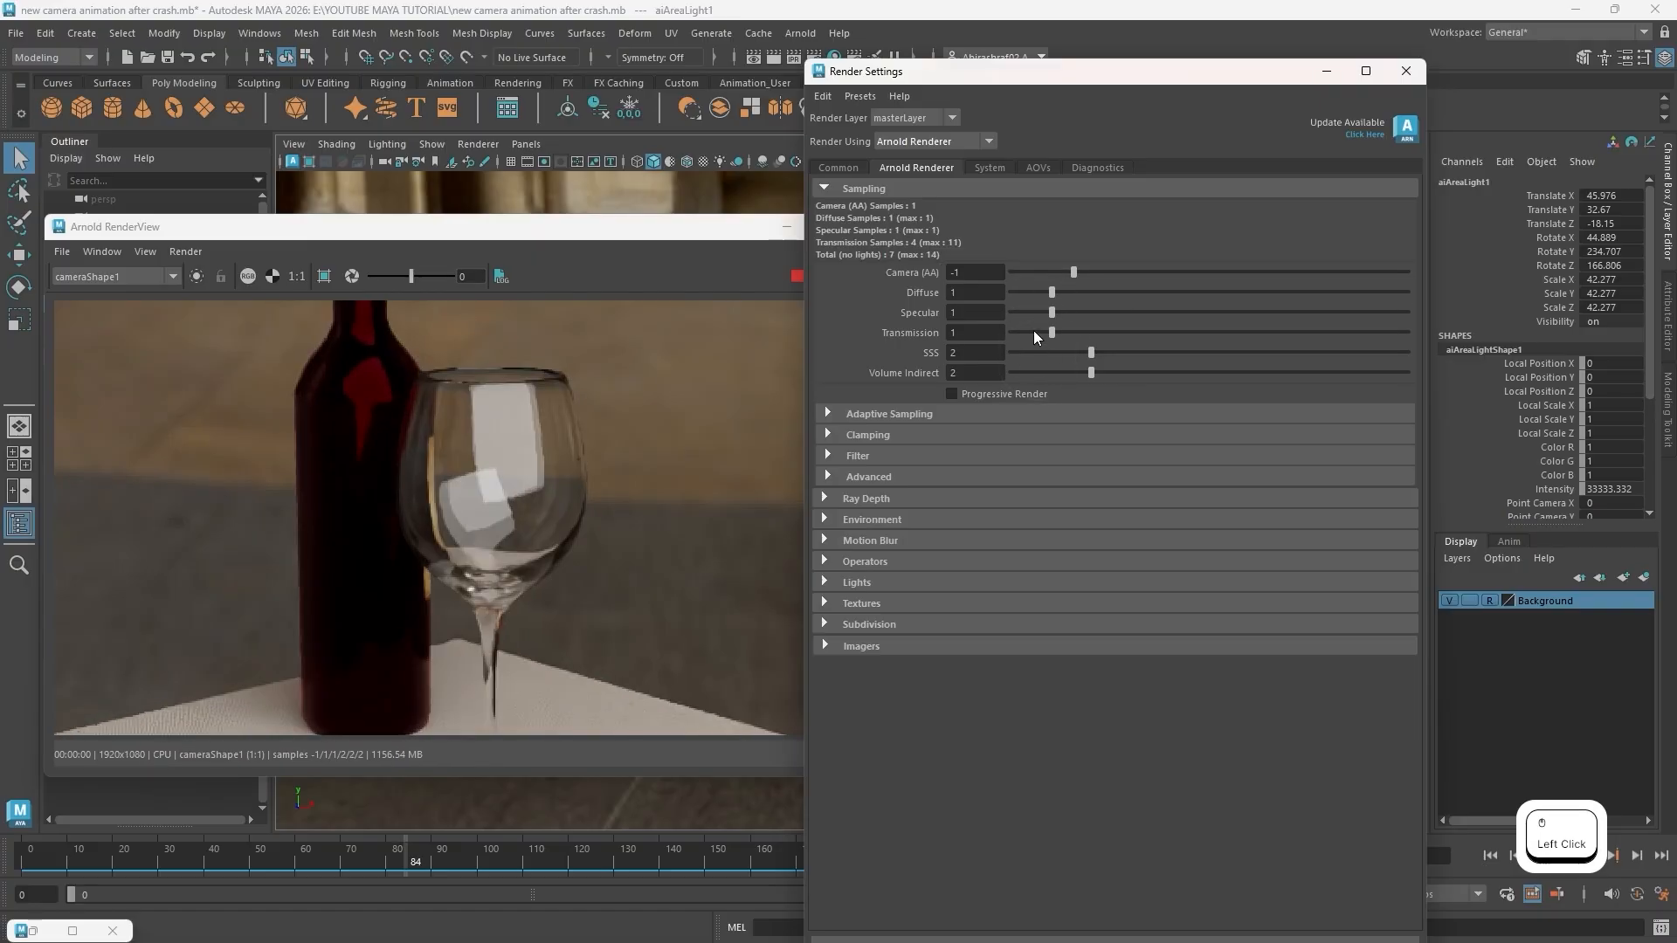
{"action": "left_click", "coordinate": [1039, 353]}
{"action": "left_click", "coordinate": [1039, 372]}
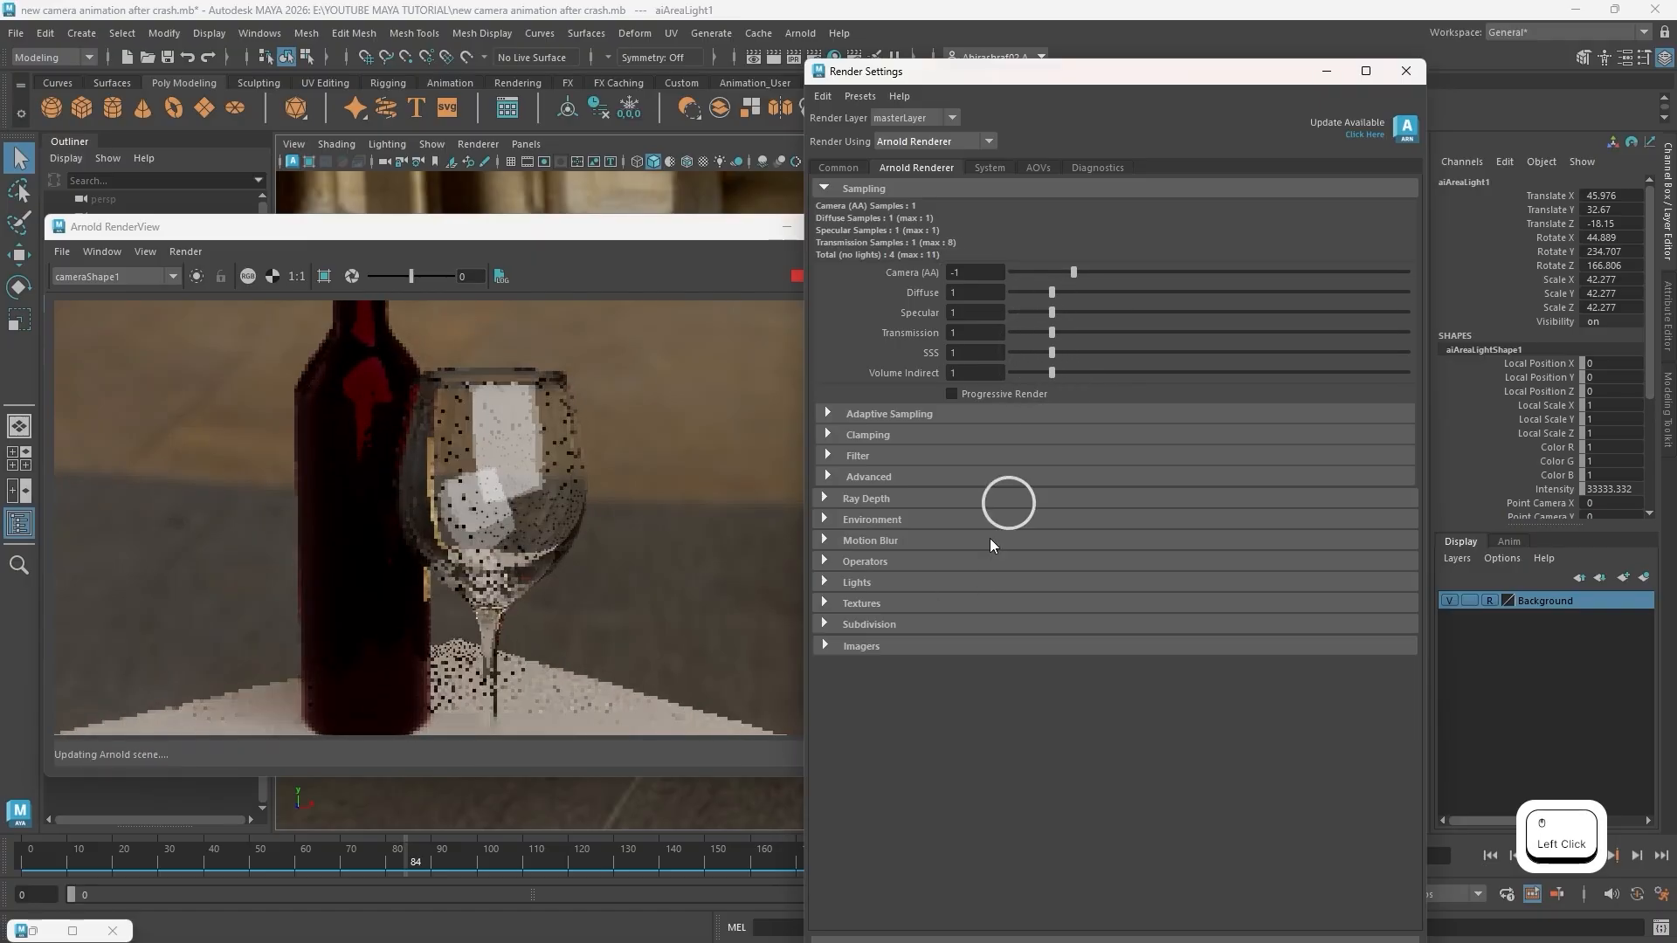
{"action": "left_click", "coordinate": [767, 756]}
{"action": "left_click", "coordinate": [723, 338]}
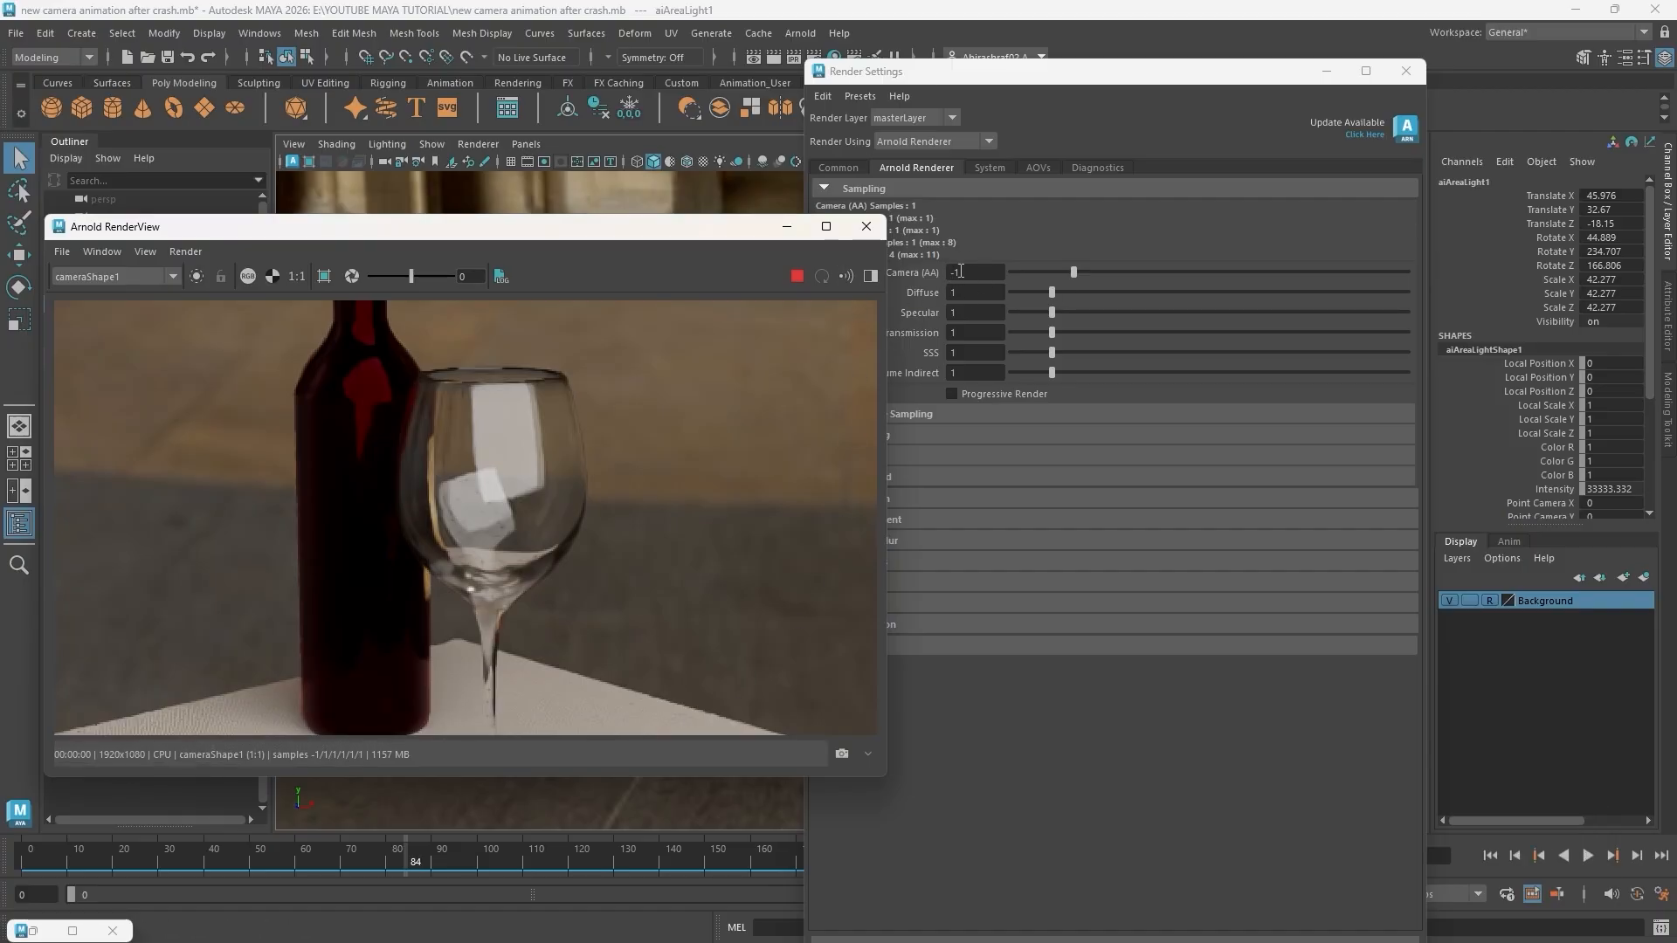
Set Camera (AA) samples to 1 and check the updated render of the bottle and glass
{"action": "left_click", "coordinate": [1124, 271]}
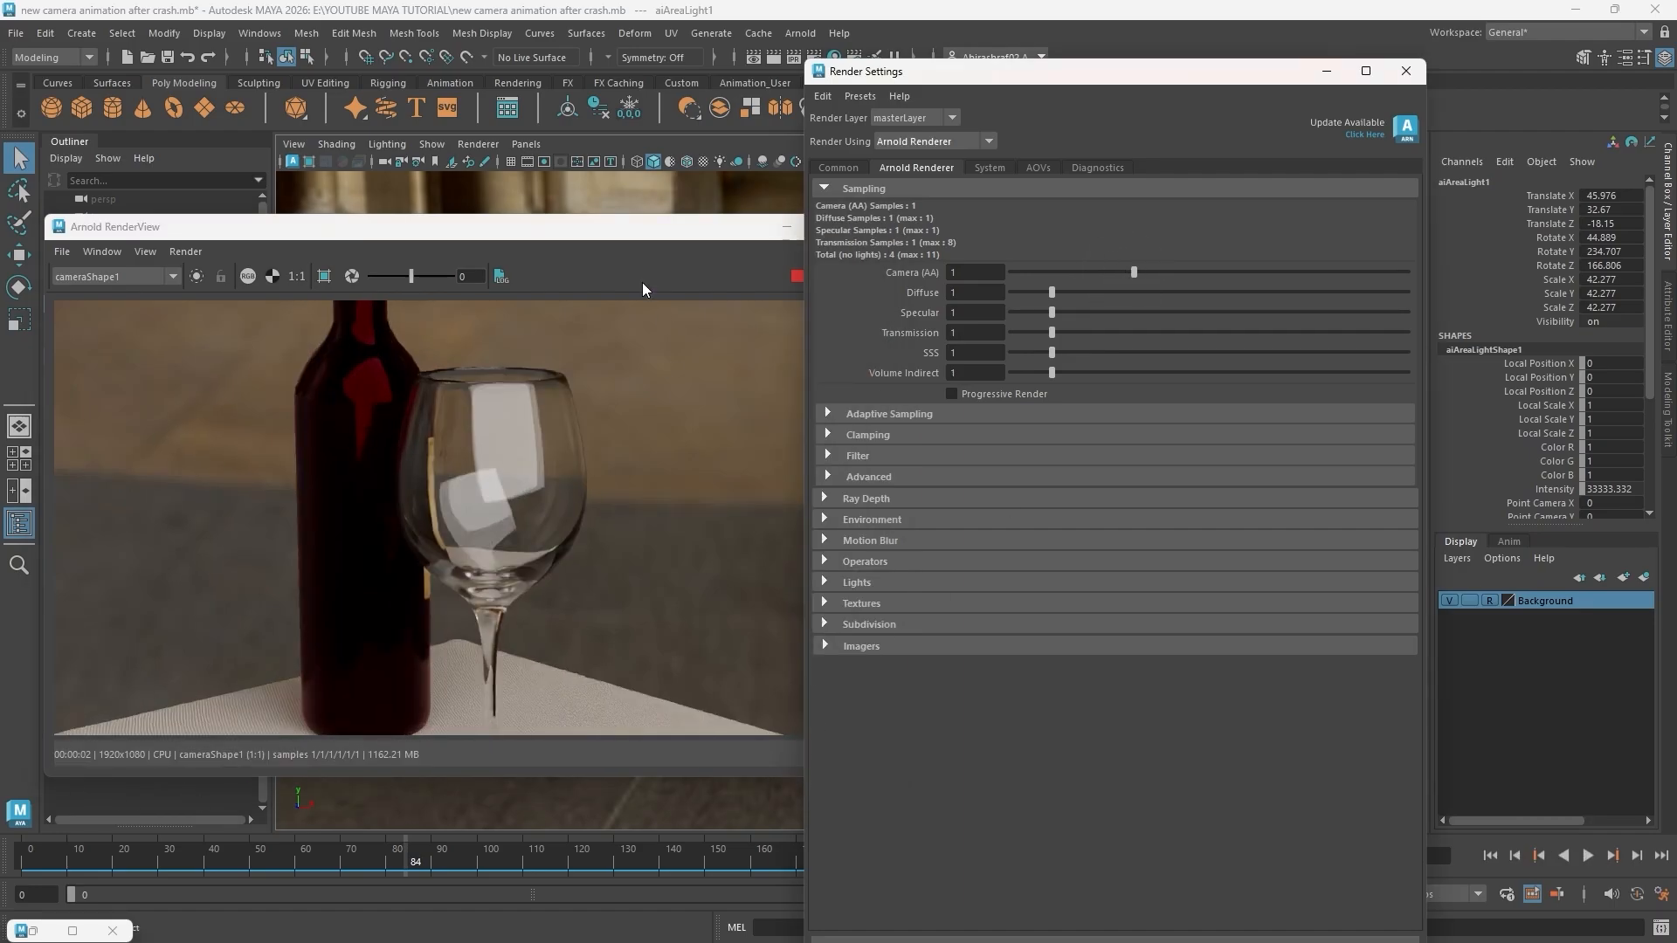
{"action": "left_click", "coordinate": [685, 229]}
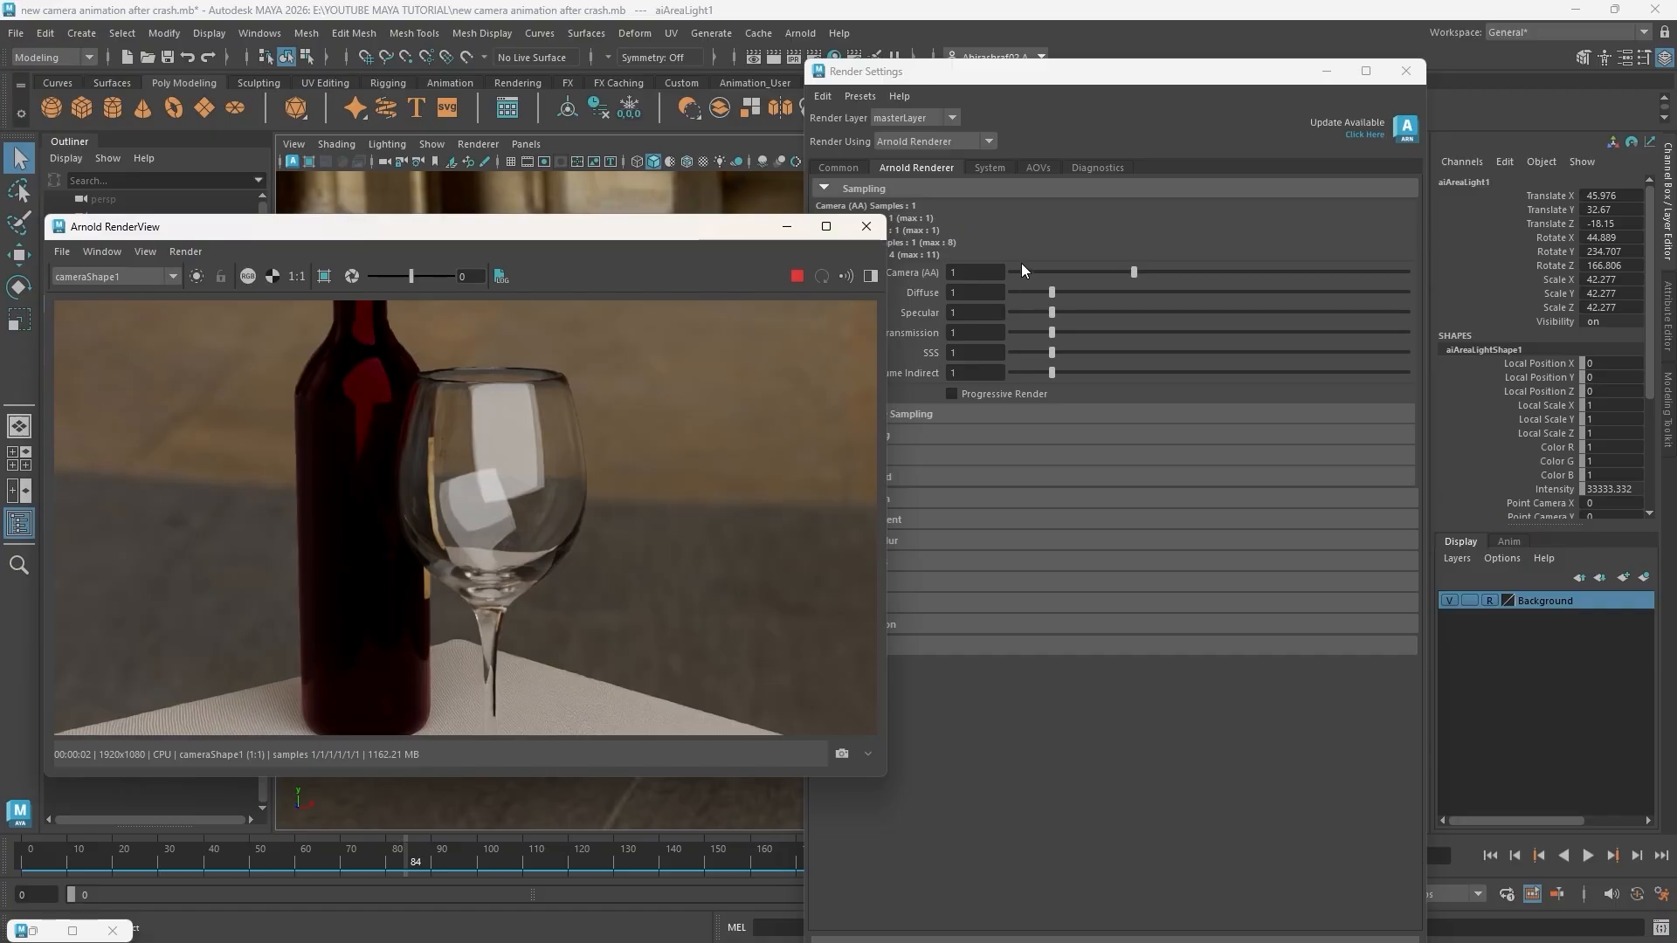
Switch Arnold's render device to GPU, return to the sampling settings and check the updated render
{"action": "left_click", "coordinate": [995, 168]}
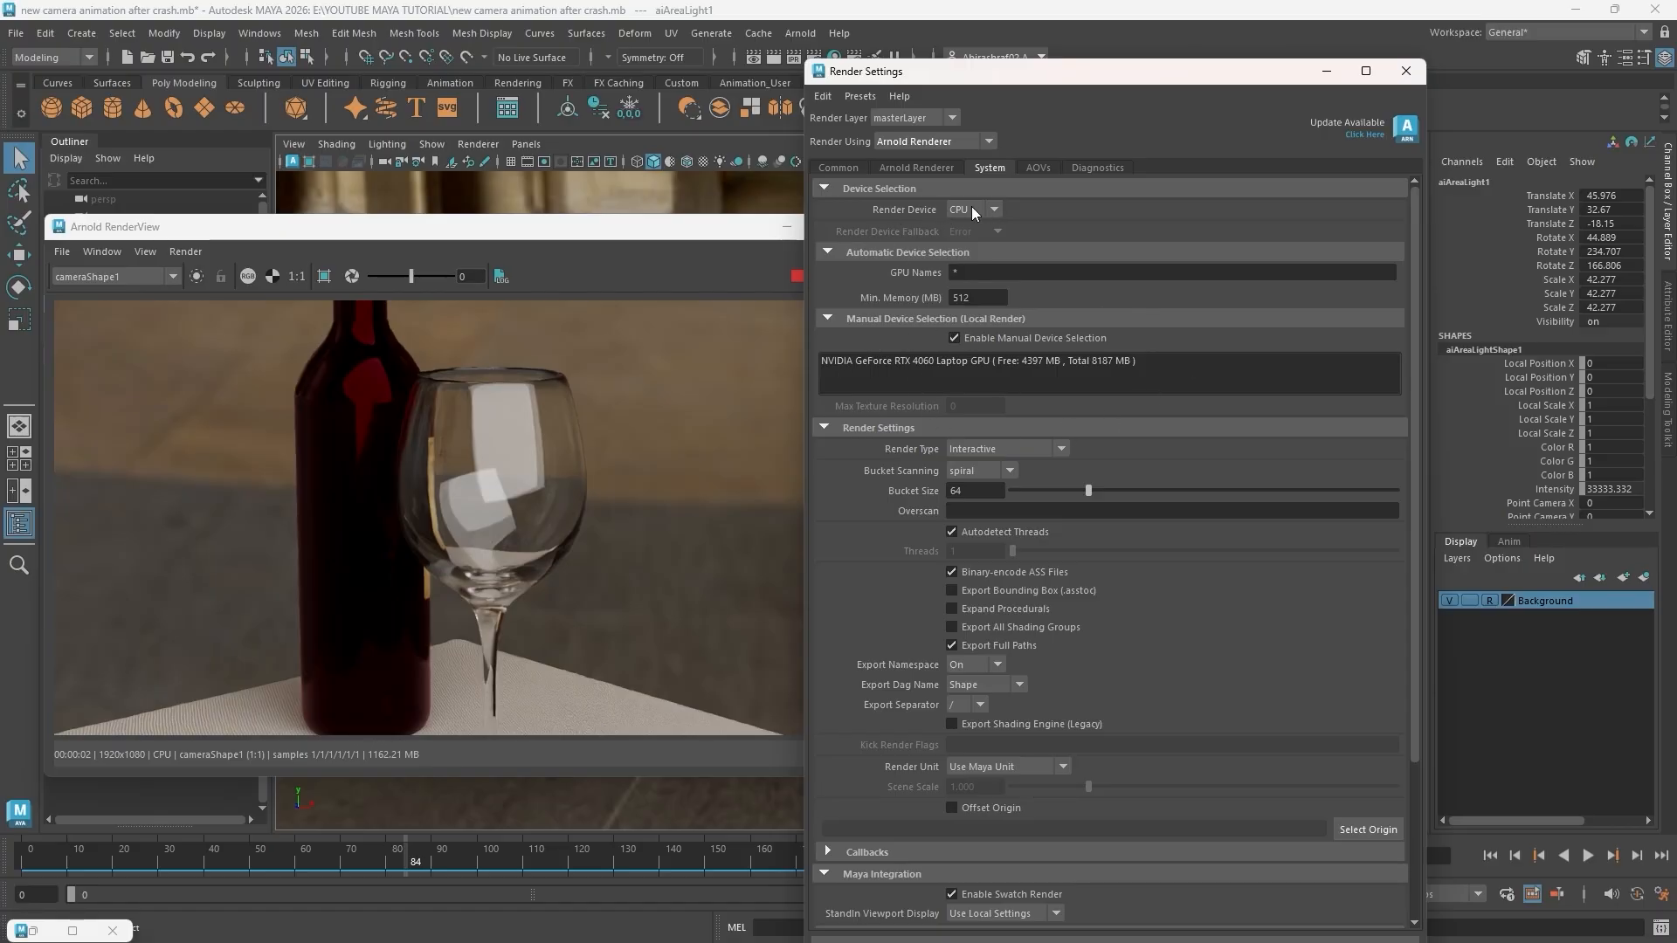
{"action": "left_click", "coordinate": [993, 209]}
{"action": "left_click", "coordinate": [976, 247]}
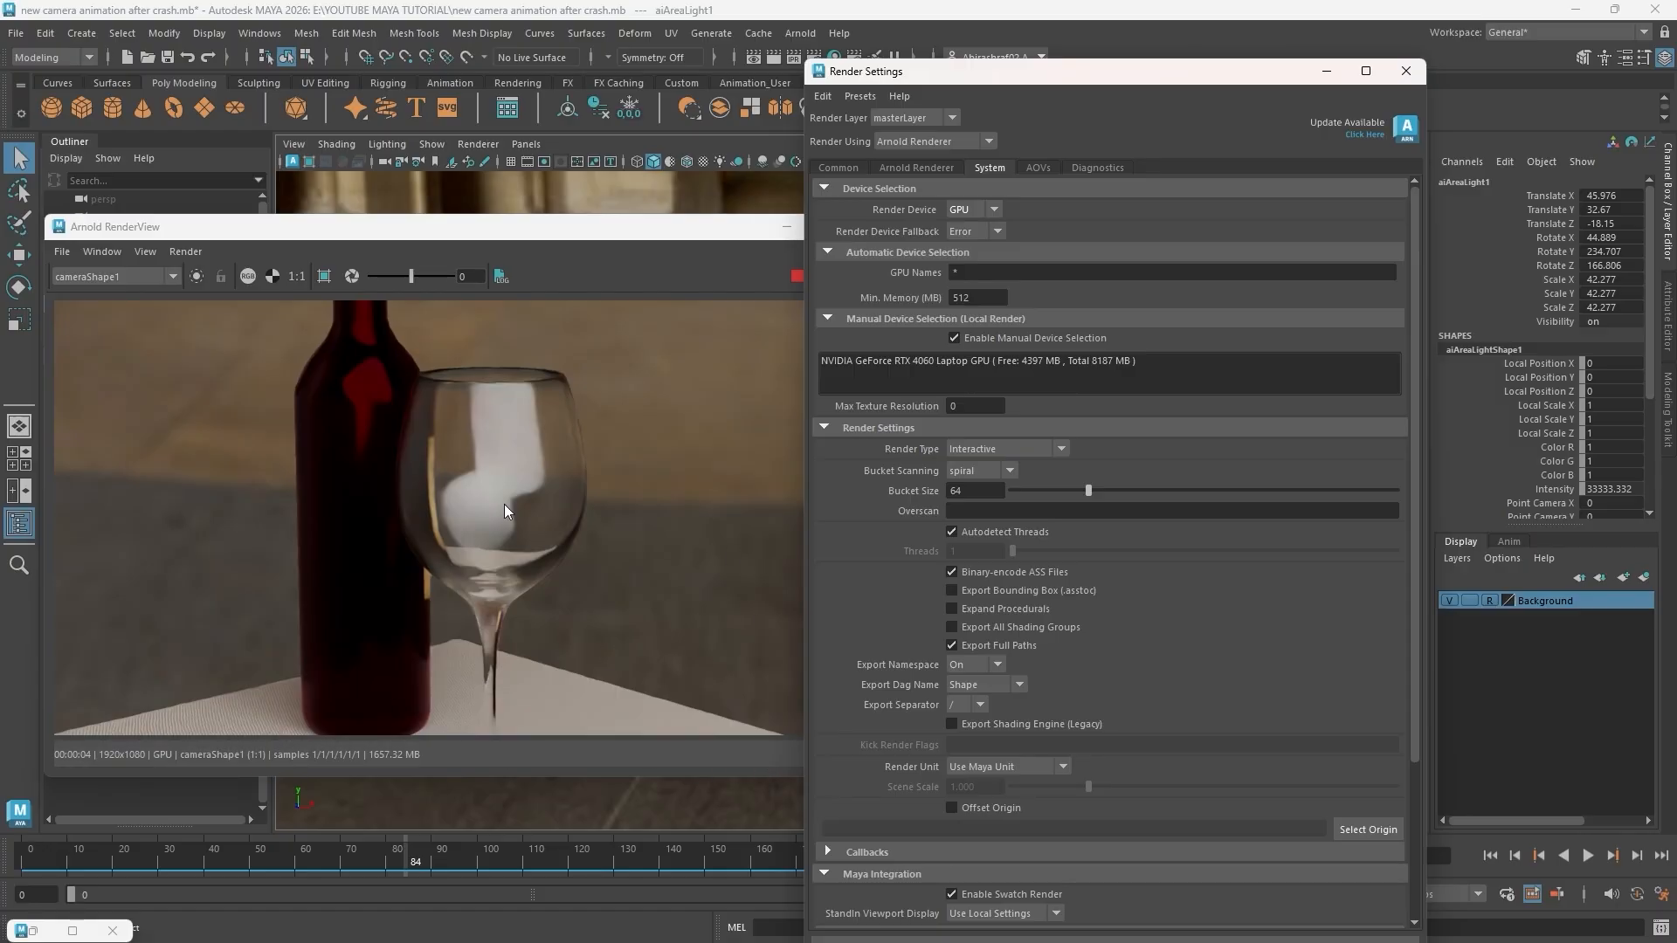
{"action": "left_click", "coordinate": [934, 162]}
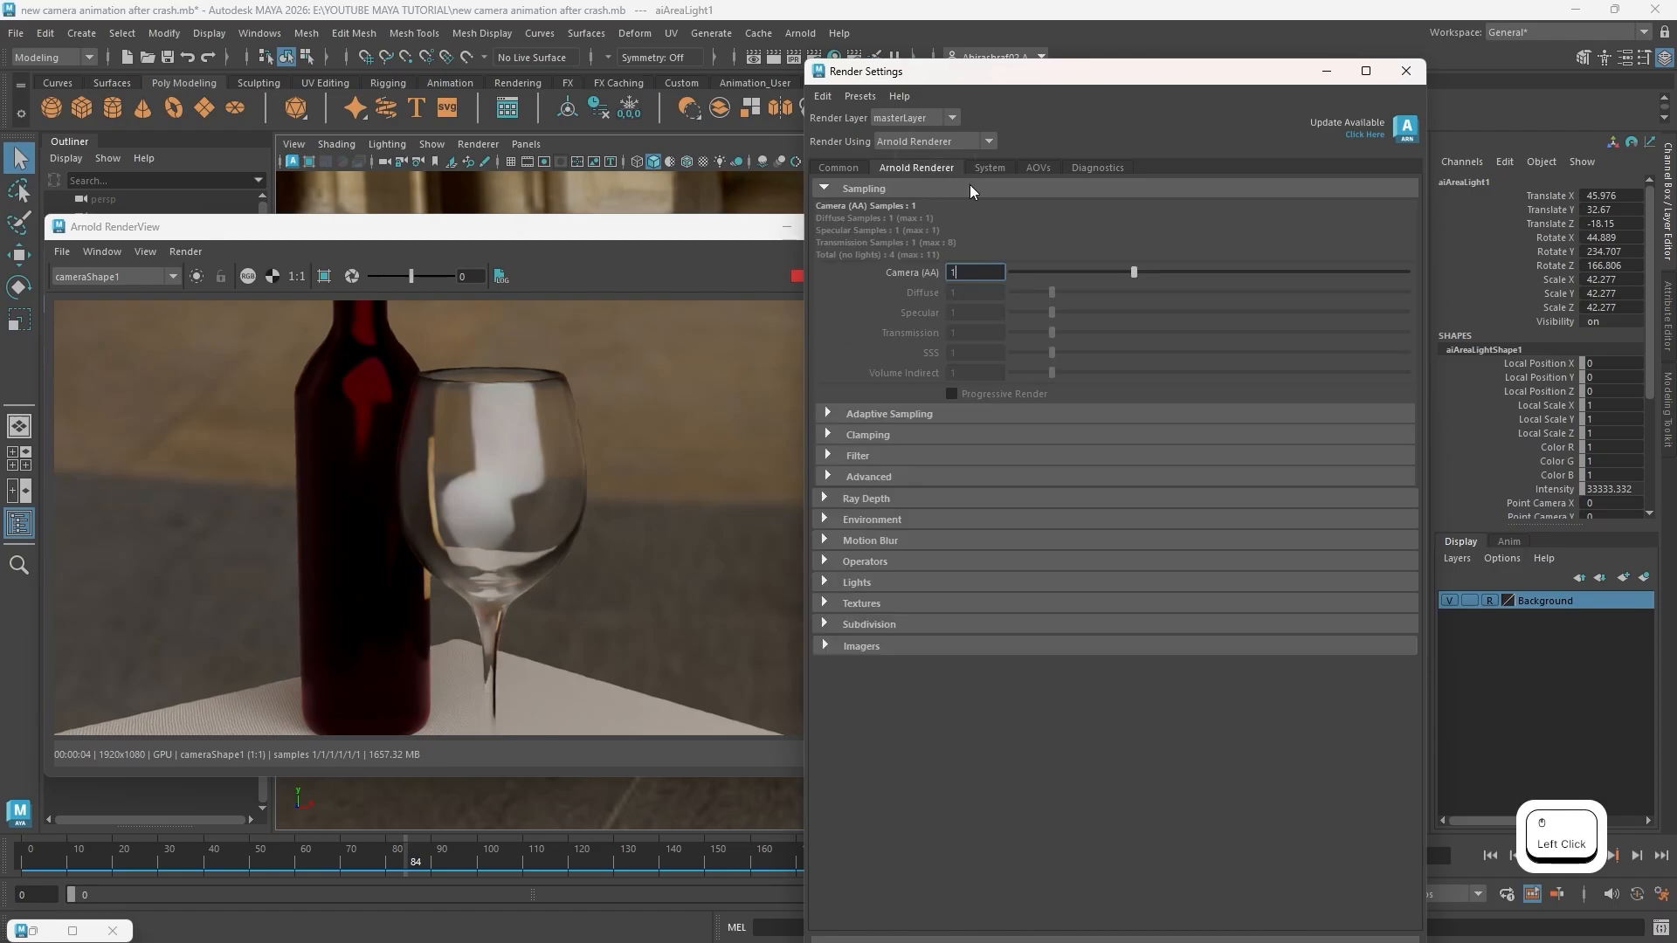
{"action": "left_click", "coordinate": [485, 234]}
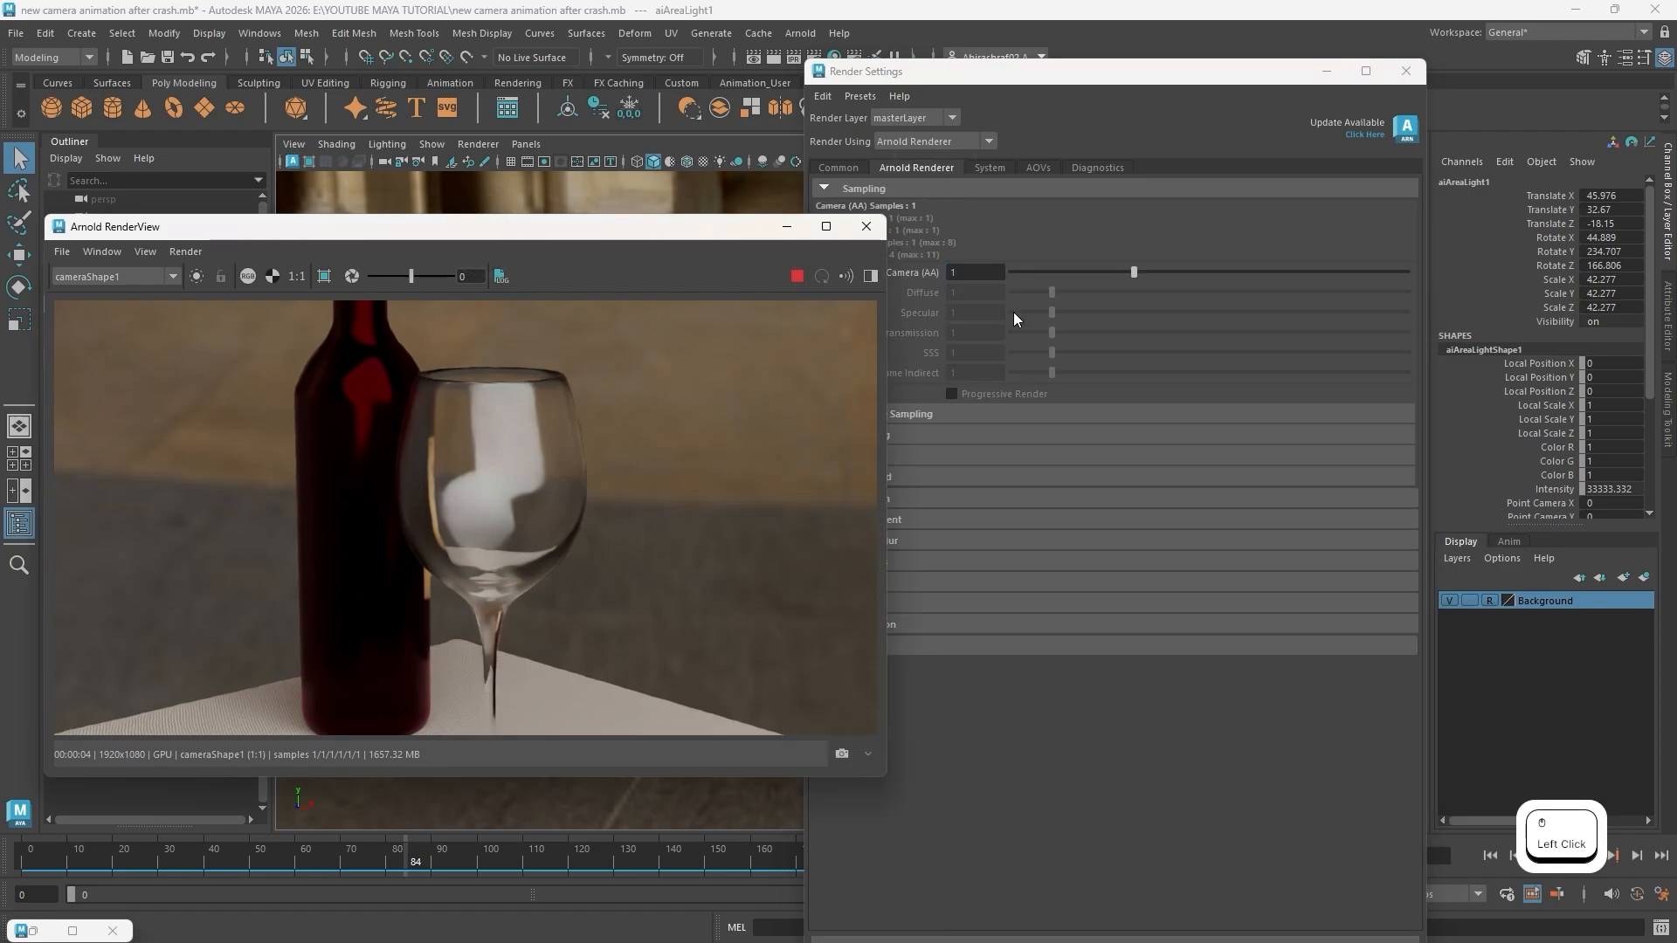
Raise Camera (AA) samples to 10 and bring the Arnold RenderView forward to see the GPU render
{"action": "left_click", "coordinate": [998, 236]}
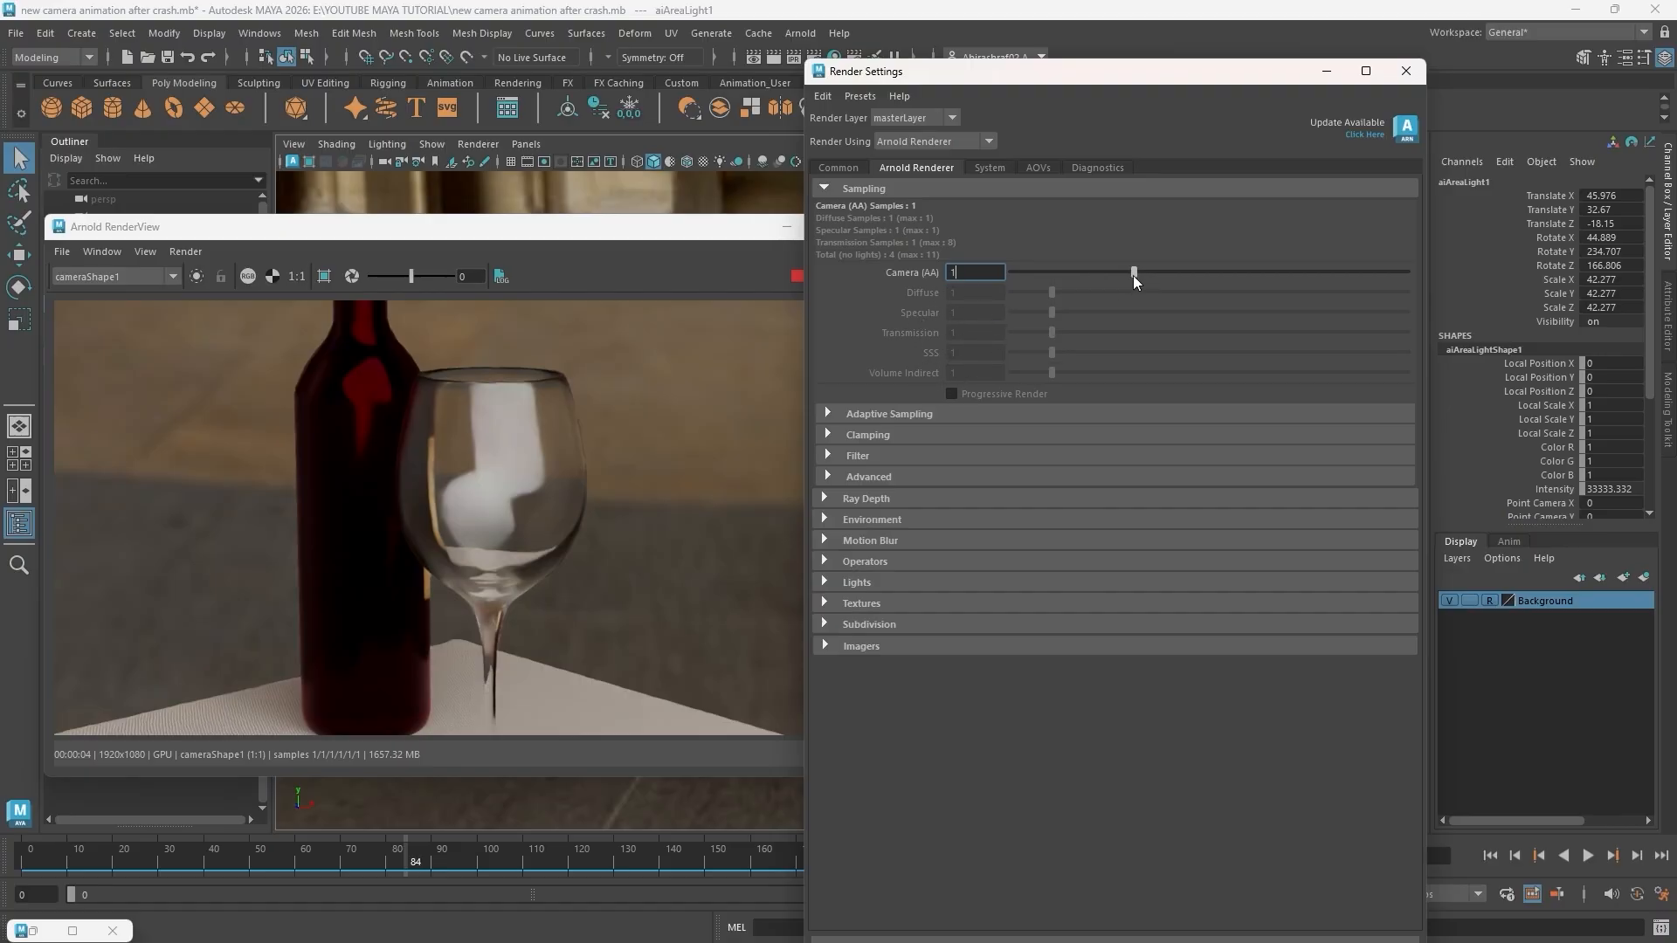
{"action": "left_click_drag", "start_coordinate": [1134, 272], "coordinate": [1389, 271]}
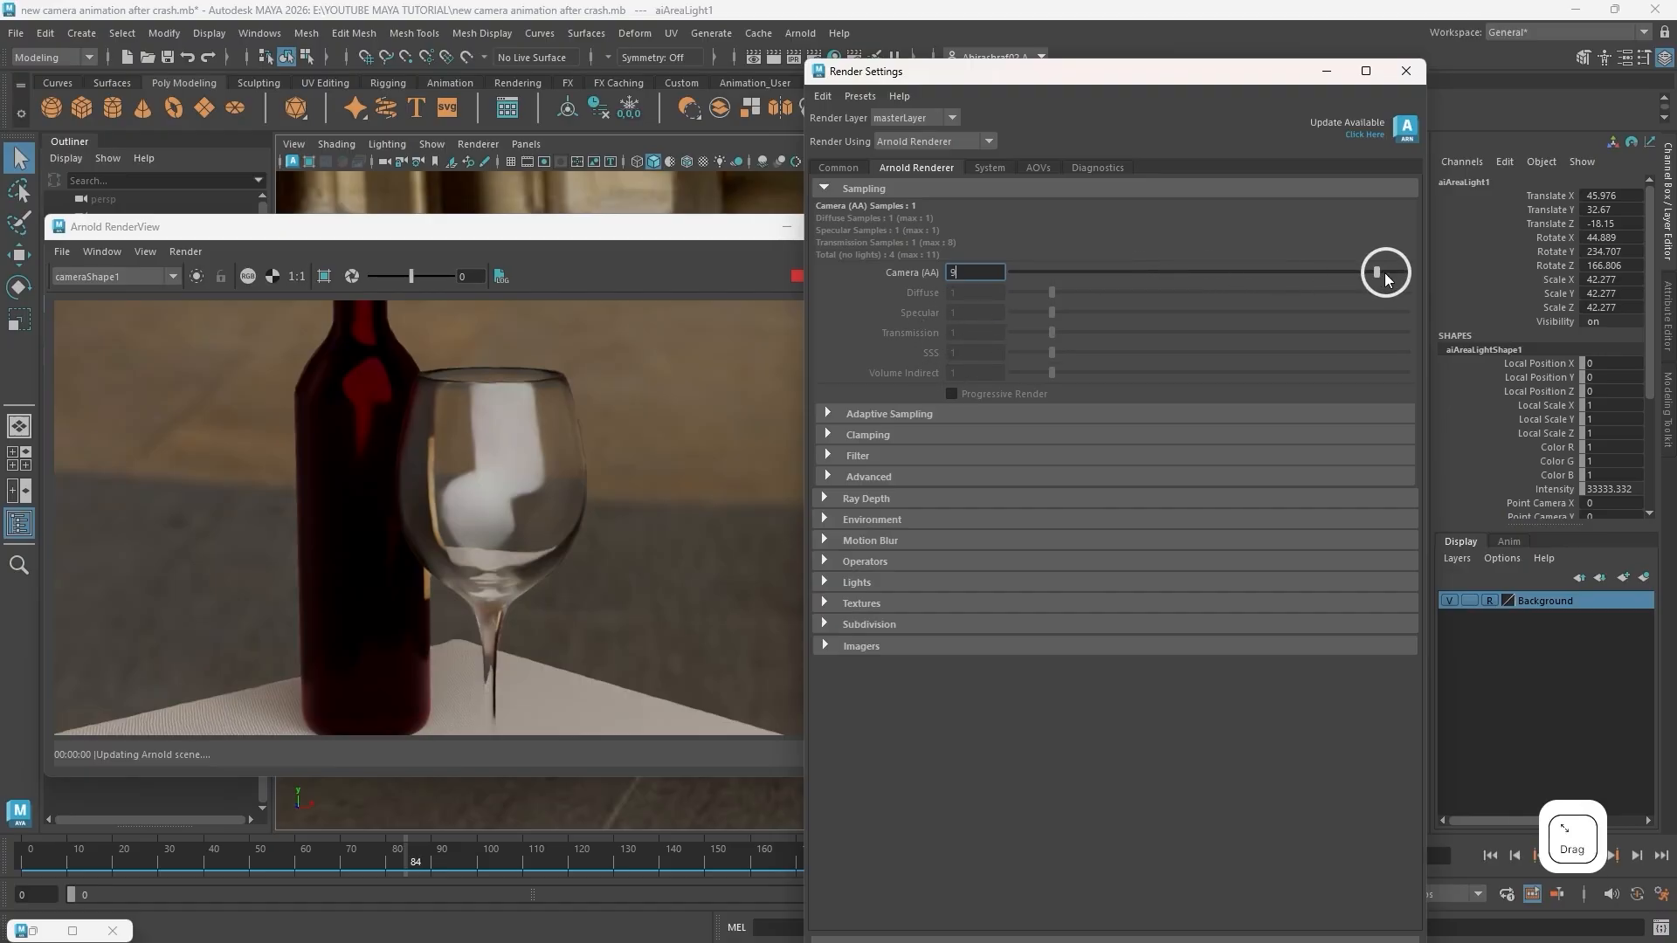
{"action": "left_click", "coordinate": [674, 253]}
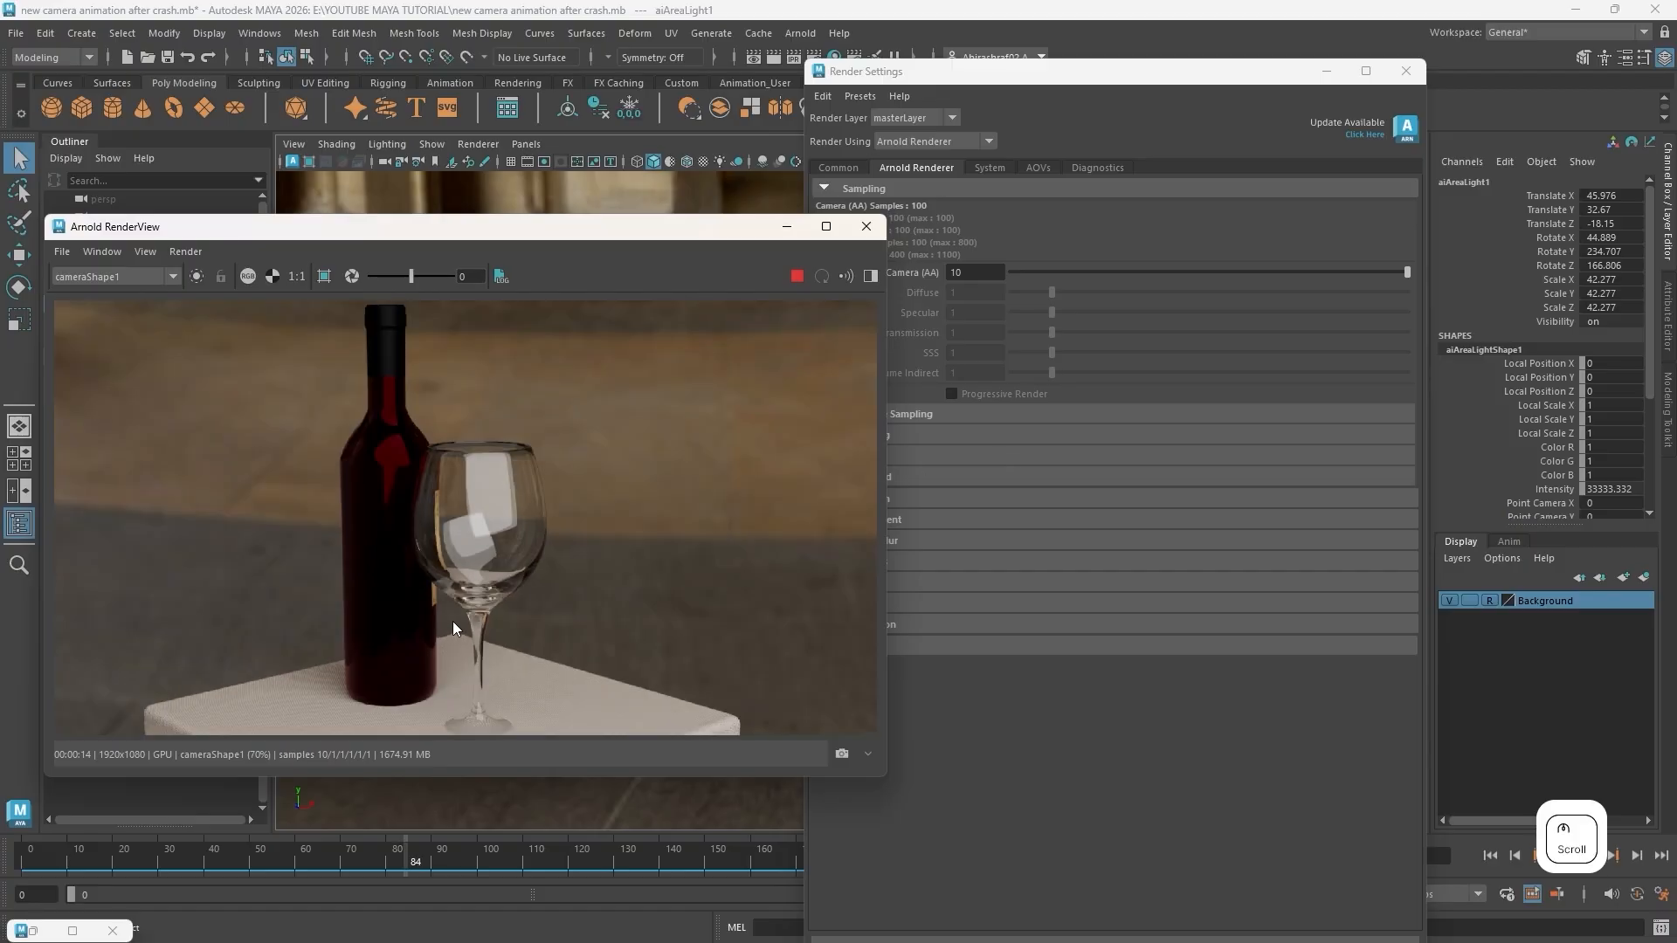
Examine the noise and detail of the rendered bottle, glass and tablecloth up close and as a whole
{"action": "scroll", "coordinate": [453, 620], "scroll_direction": "down", "scroll_amount": 2}
{"action": "middle_click_drag", "start_coordinate": [573, 635], "coordinate": [597, 528]}
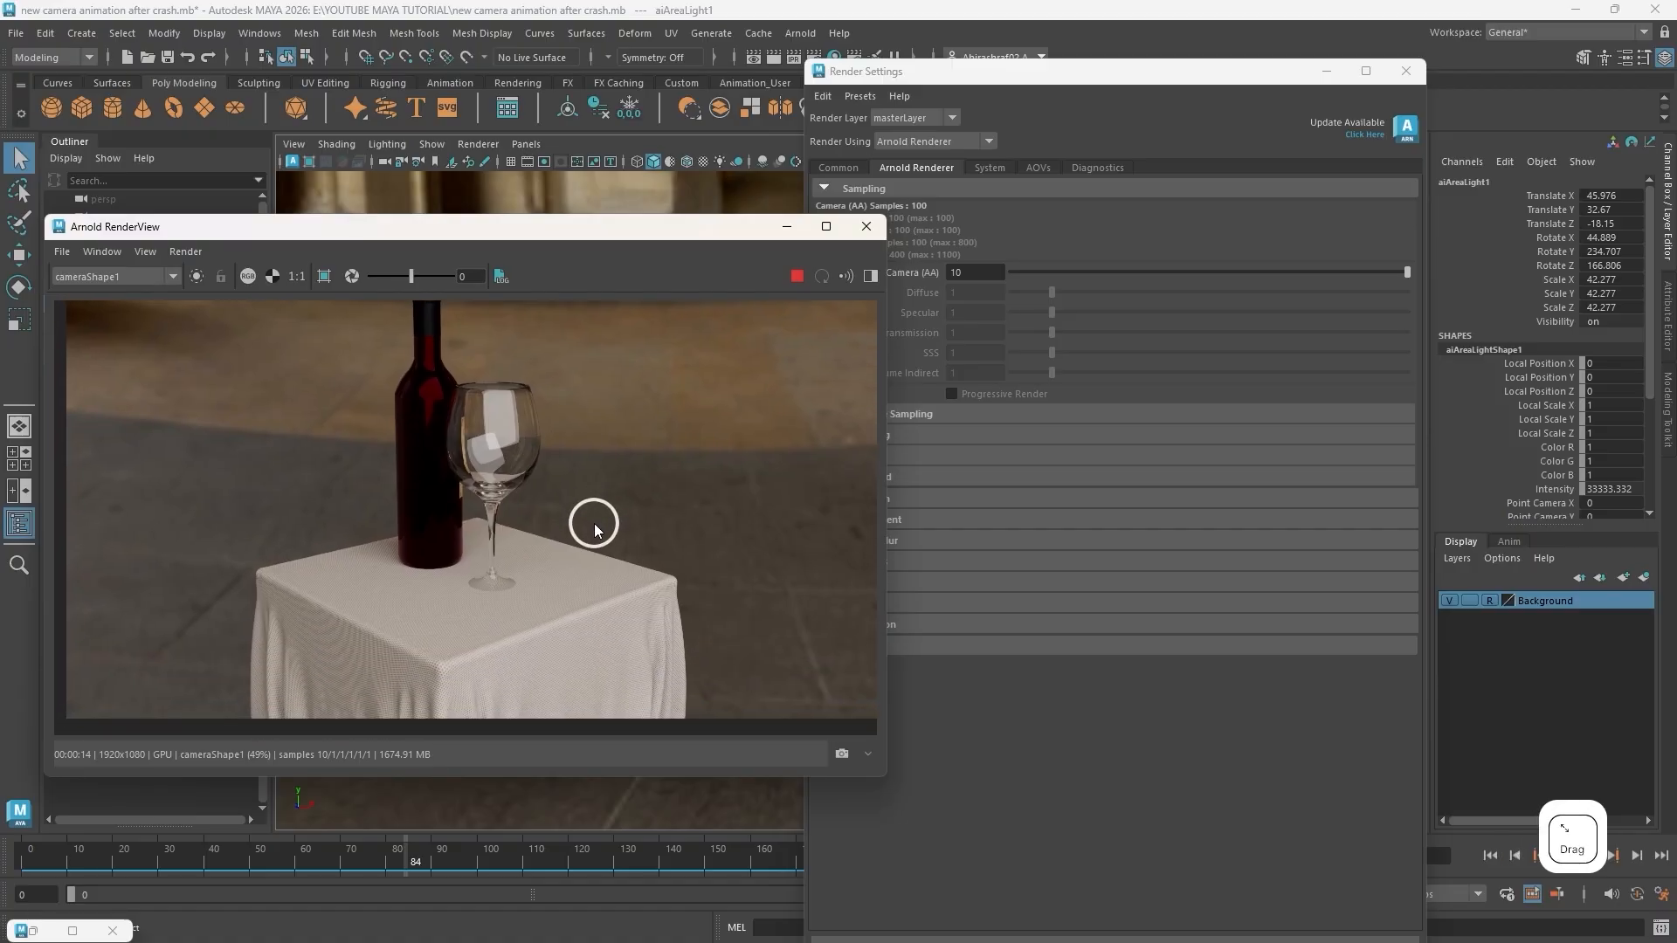
{"action": "scroll", "coordinate": [523, 644], "scroll_direction": "up", "scroll_amount": 4}
{"action": "middle_click_drag", "start_coordinate": [475, 673], "coordinate": [514, 741]}
{"action": "middle_click_drag", "start_coordinate": [578, 553], "coordinate": [595, 711]}
{"action": "scroll", "coordinate": [553, 527], "scroll_direction": "down", "scroll_amount": 1}
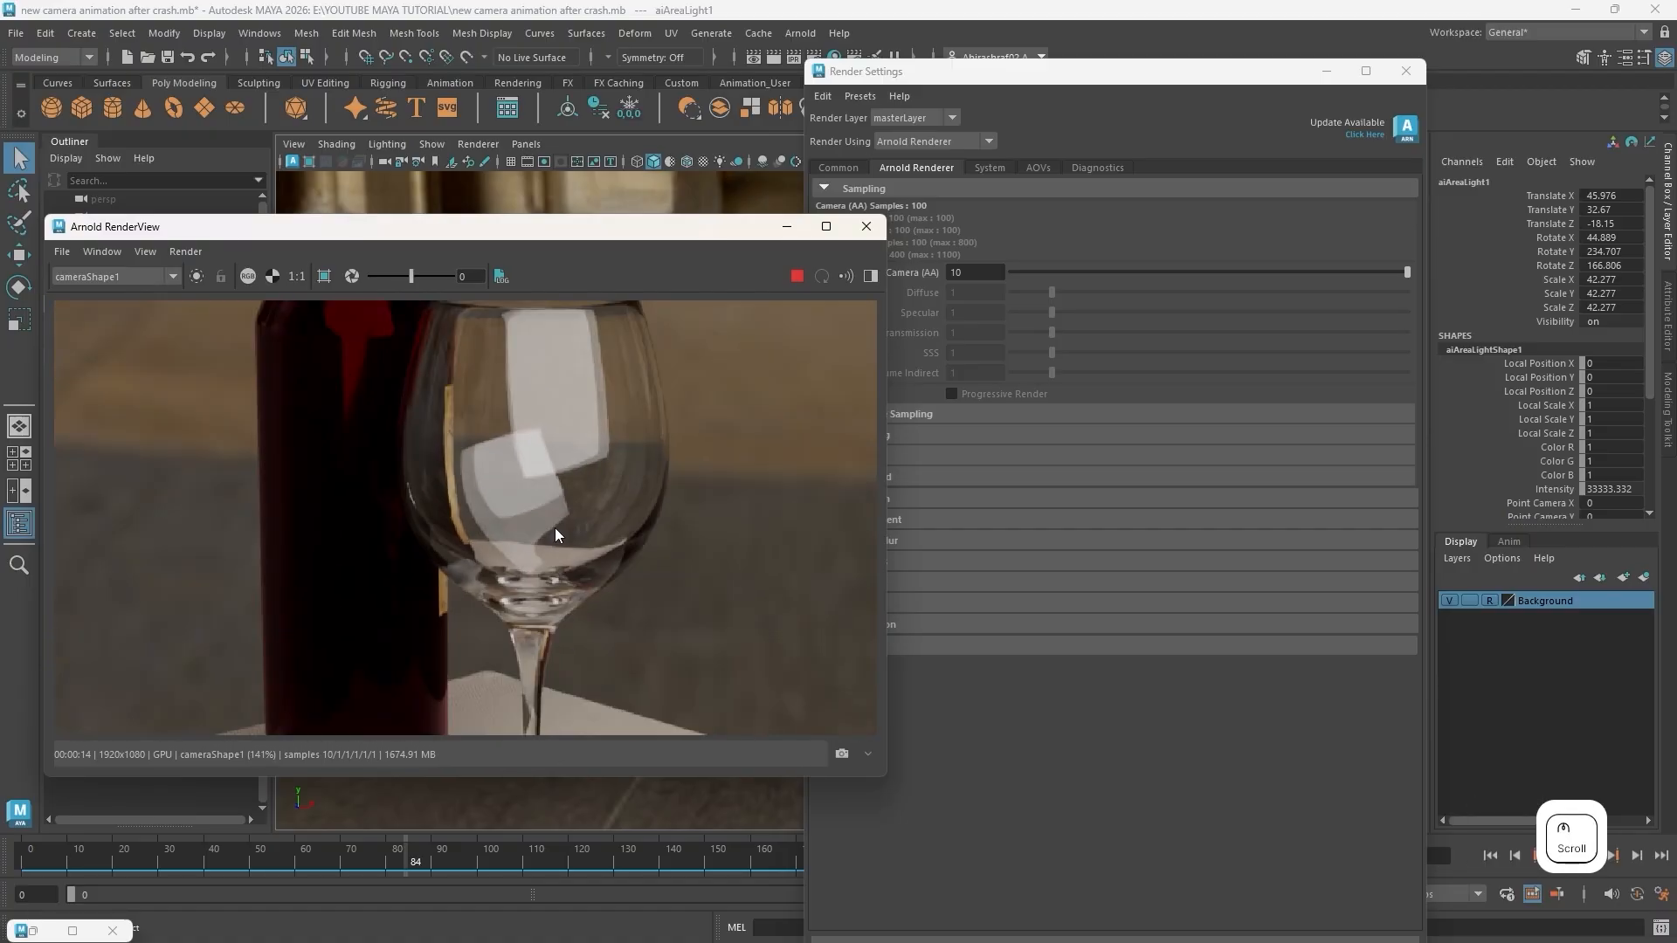
{"action": "scroll", "coordinate": [555, 530], "scroll_direction": "down", "scroll_amount": 3}
{"action": "middle_click_drag", "start_coordinate": [685, 580], "coordinate": [648, 574]}
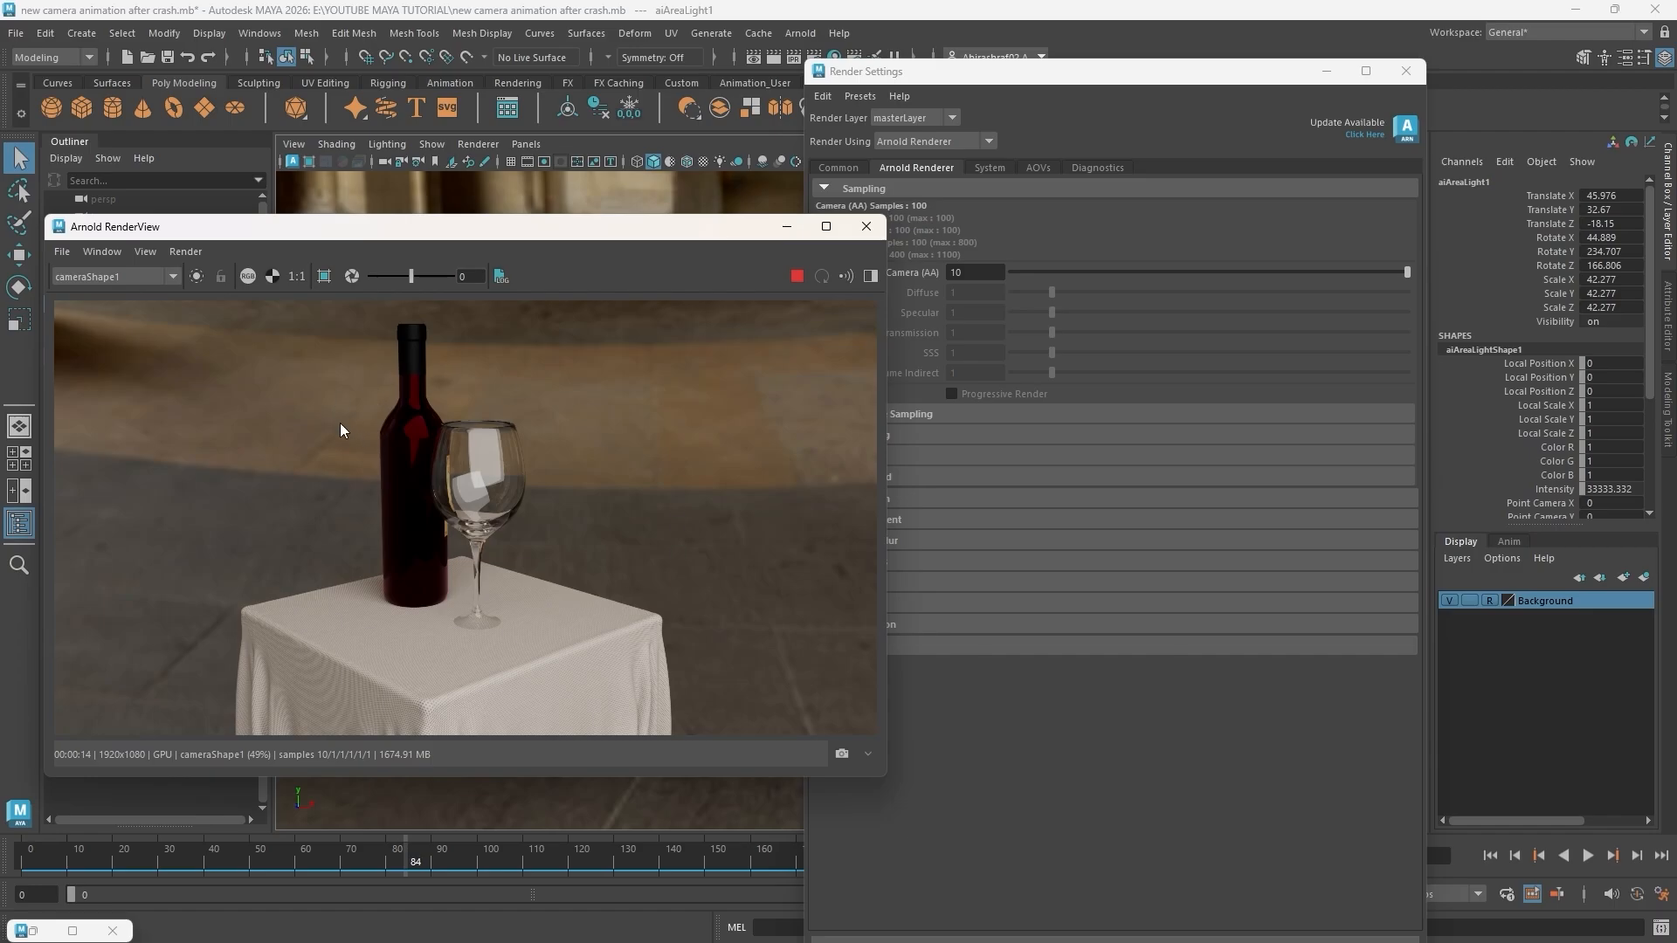
Start saving the rendered image and browse to the YOUTUBE MAYA TUTORIAL folder on drive E
{"action": "left_click", "coordinate": [61, 252]}
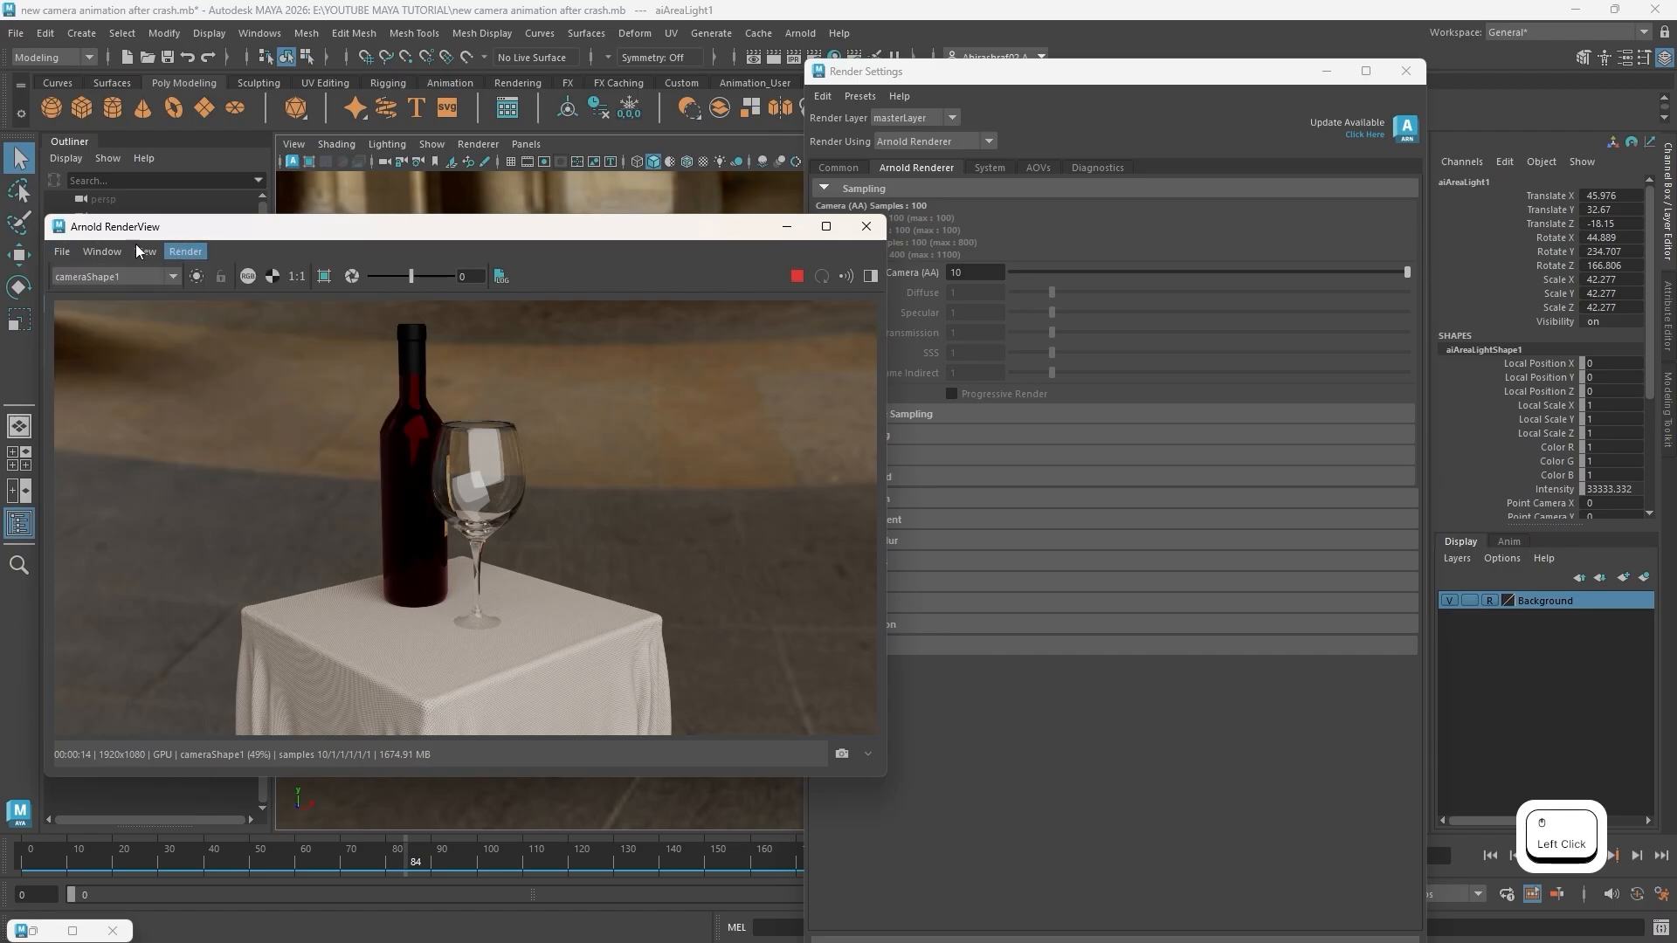
{"action": "left_click", "coordinate": [98, 270]}
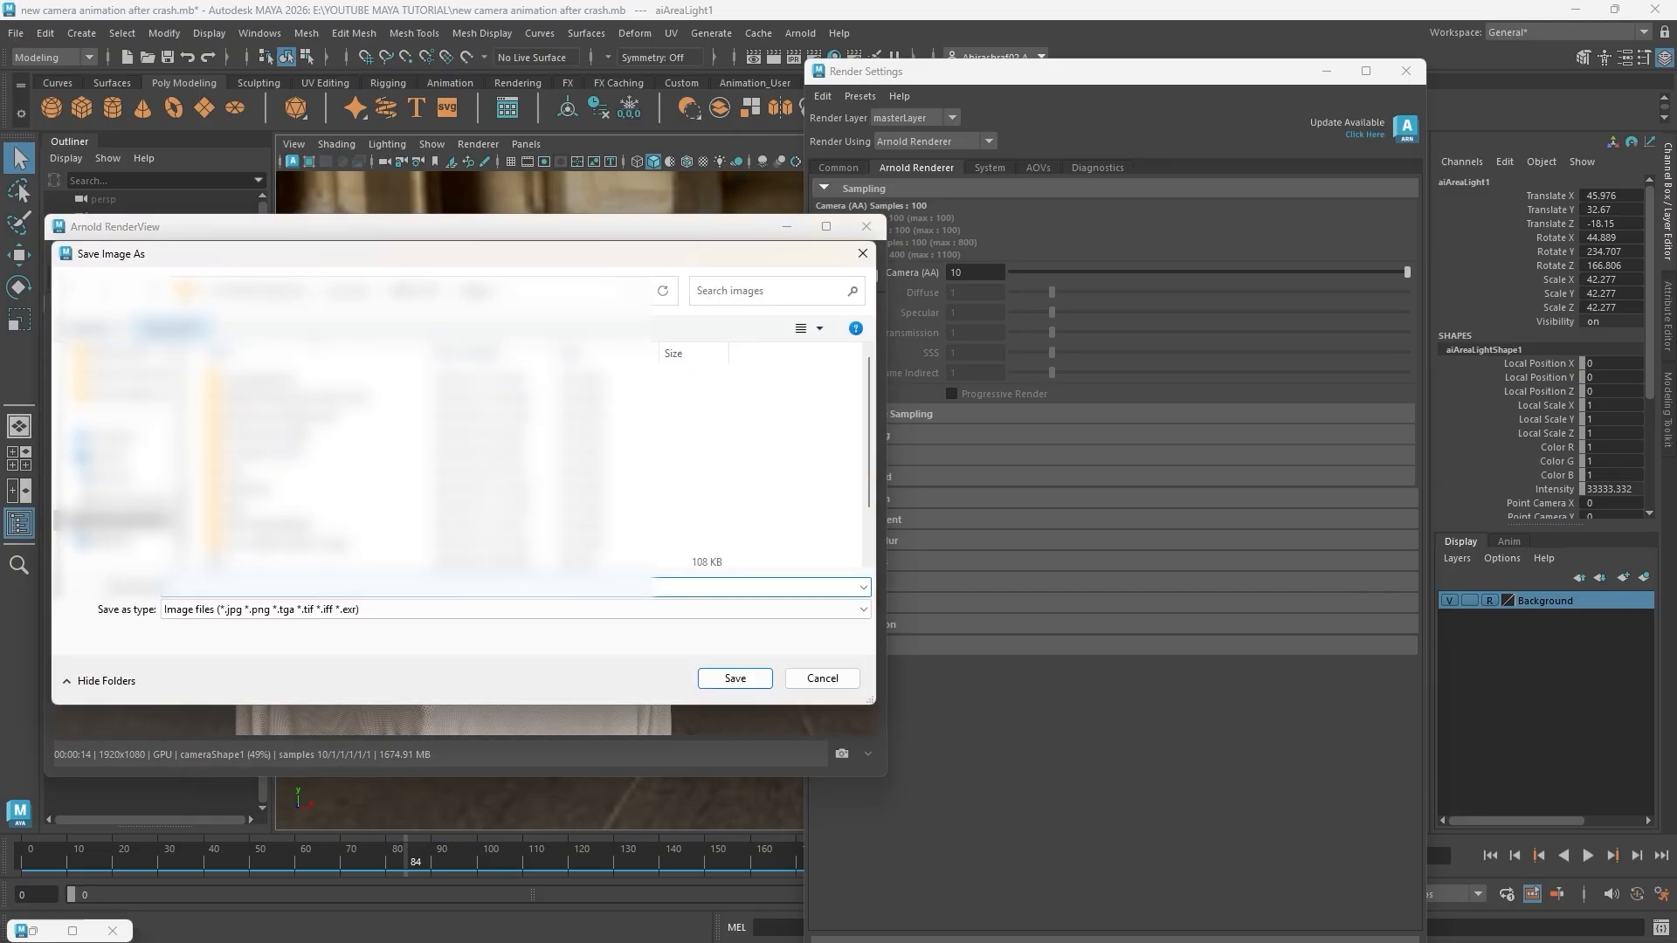
{"action": "left_click", "coordinate": [120, 521]}
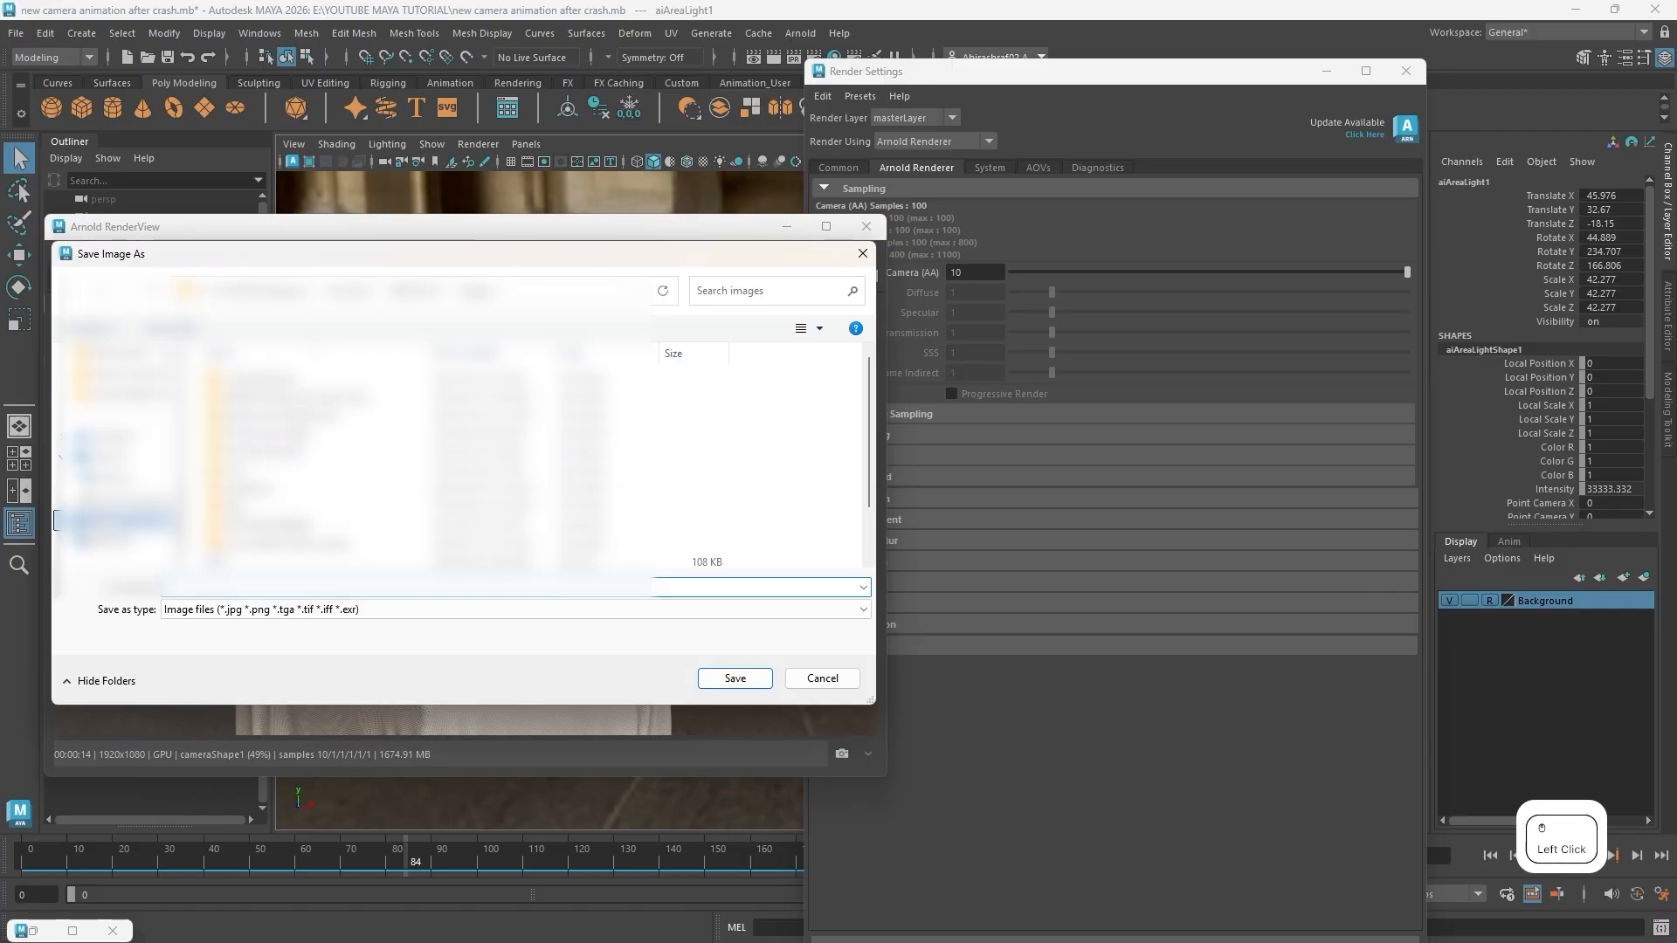
{"action": "scroll", "coordinate": [292, 486], "scroll_direction": "down", "scroll_amount": 2}
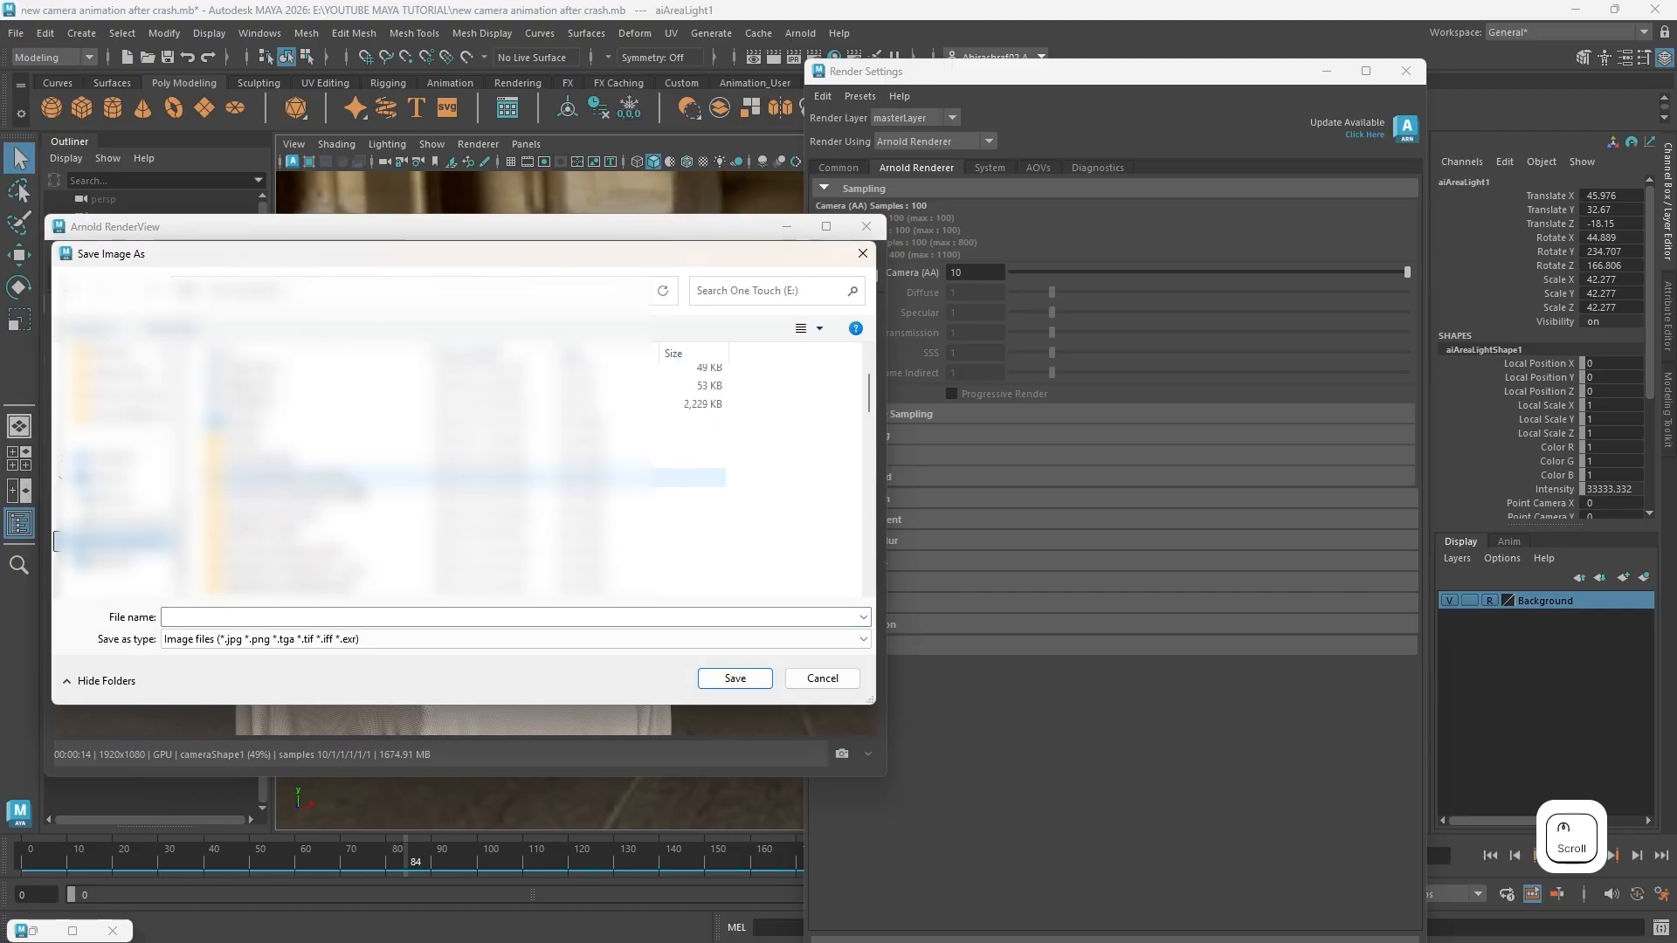
{"action": "double_click", "coordinate": [294, 482]}
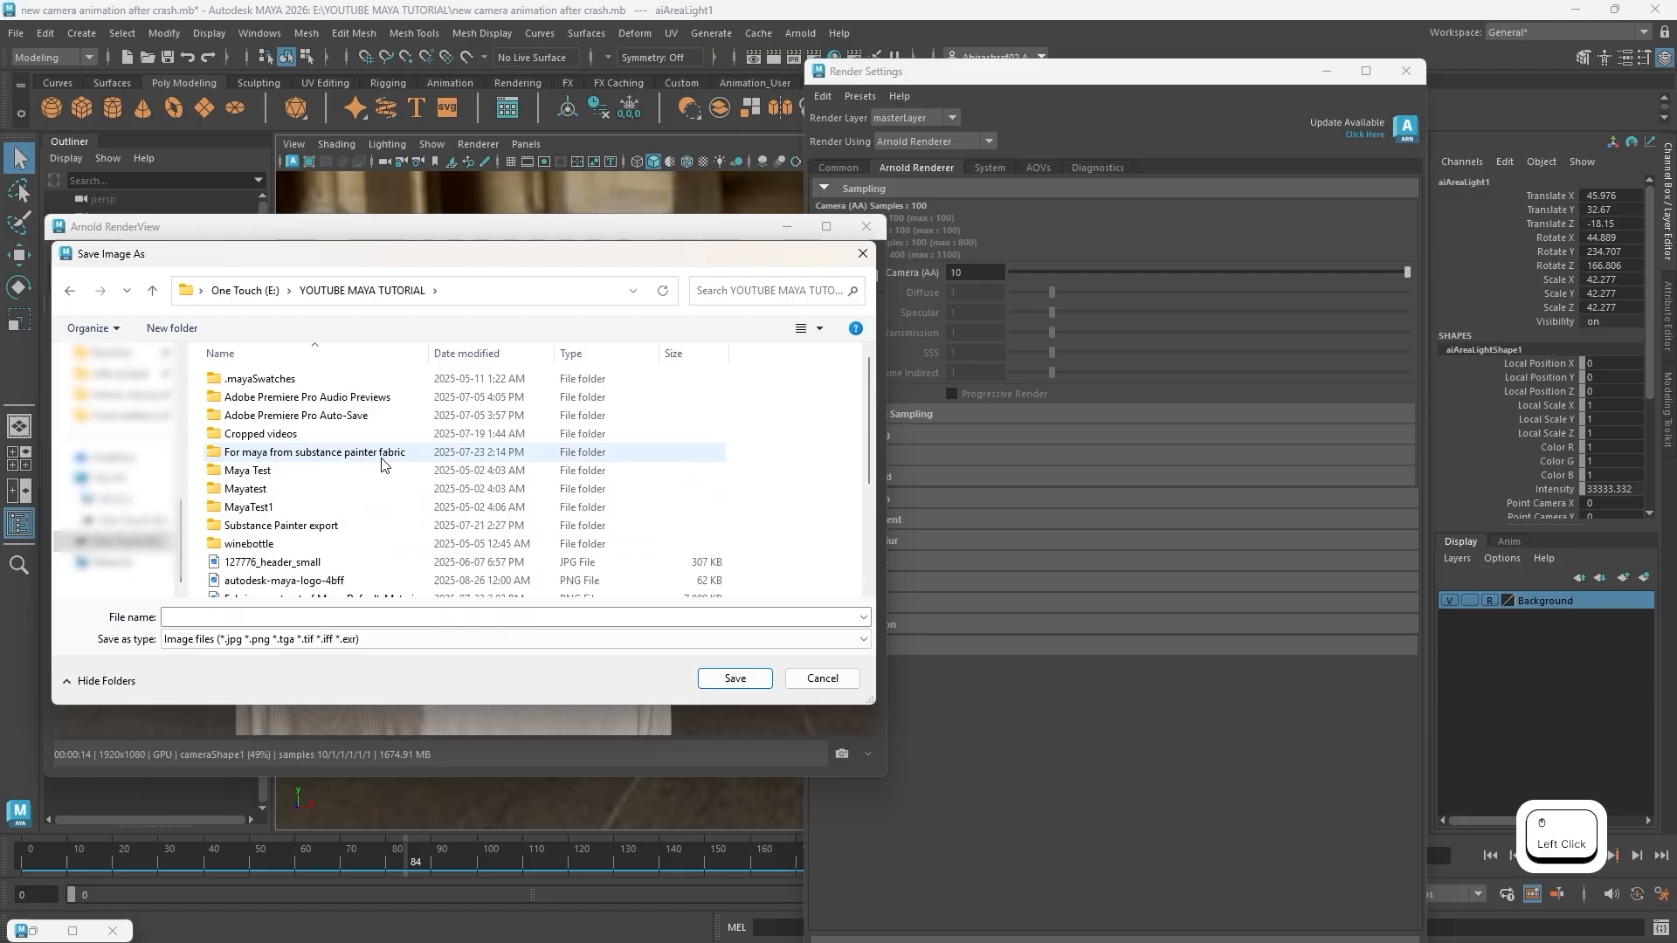
Name the file "Still image rendered", keep the Image files type and save it
{"action": "left_click", "coordinate": [270, 618]}
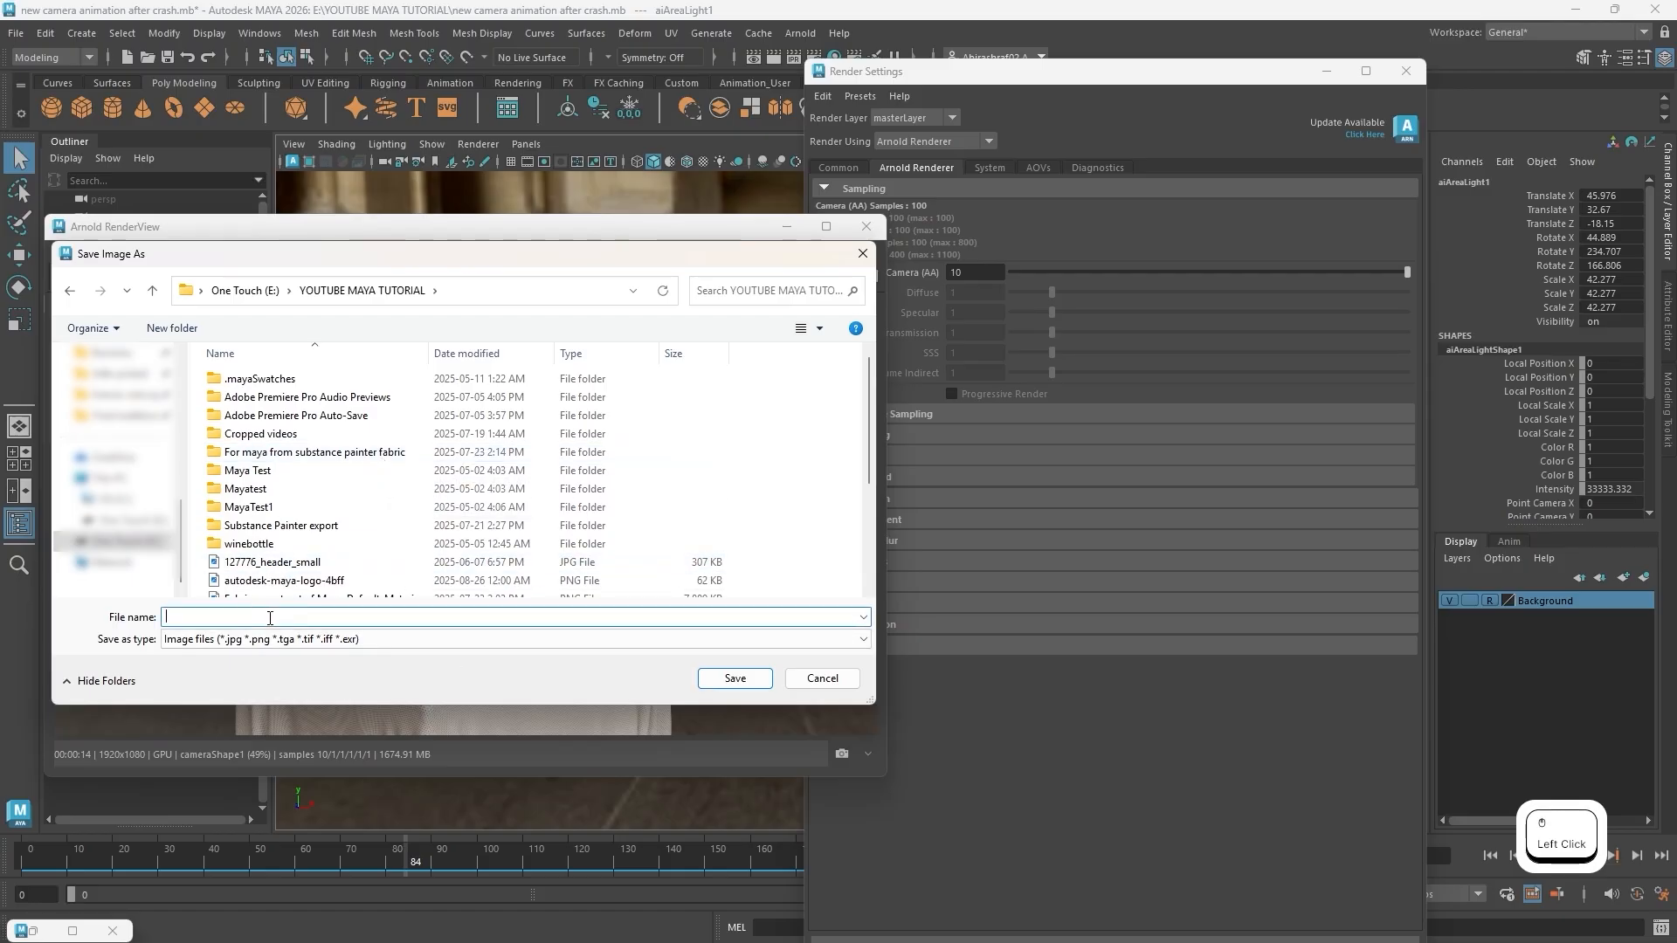
{"action": "type", "text": "Fabrub"}
{"action": "key", "text": "BackSpace"}
{"action": "key", "text": "BackSpace"}
{"action": "key", "text": "BackSpace"}
{"action": "key", "text": "BackSpace"}
{"action": "key", "text": "BackSpace"}
{"action": "key", "text": "BackSpace"}
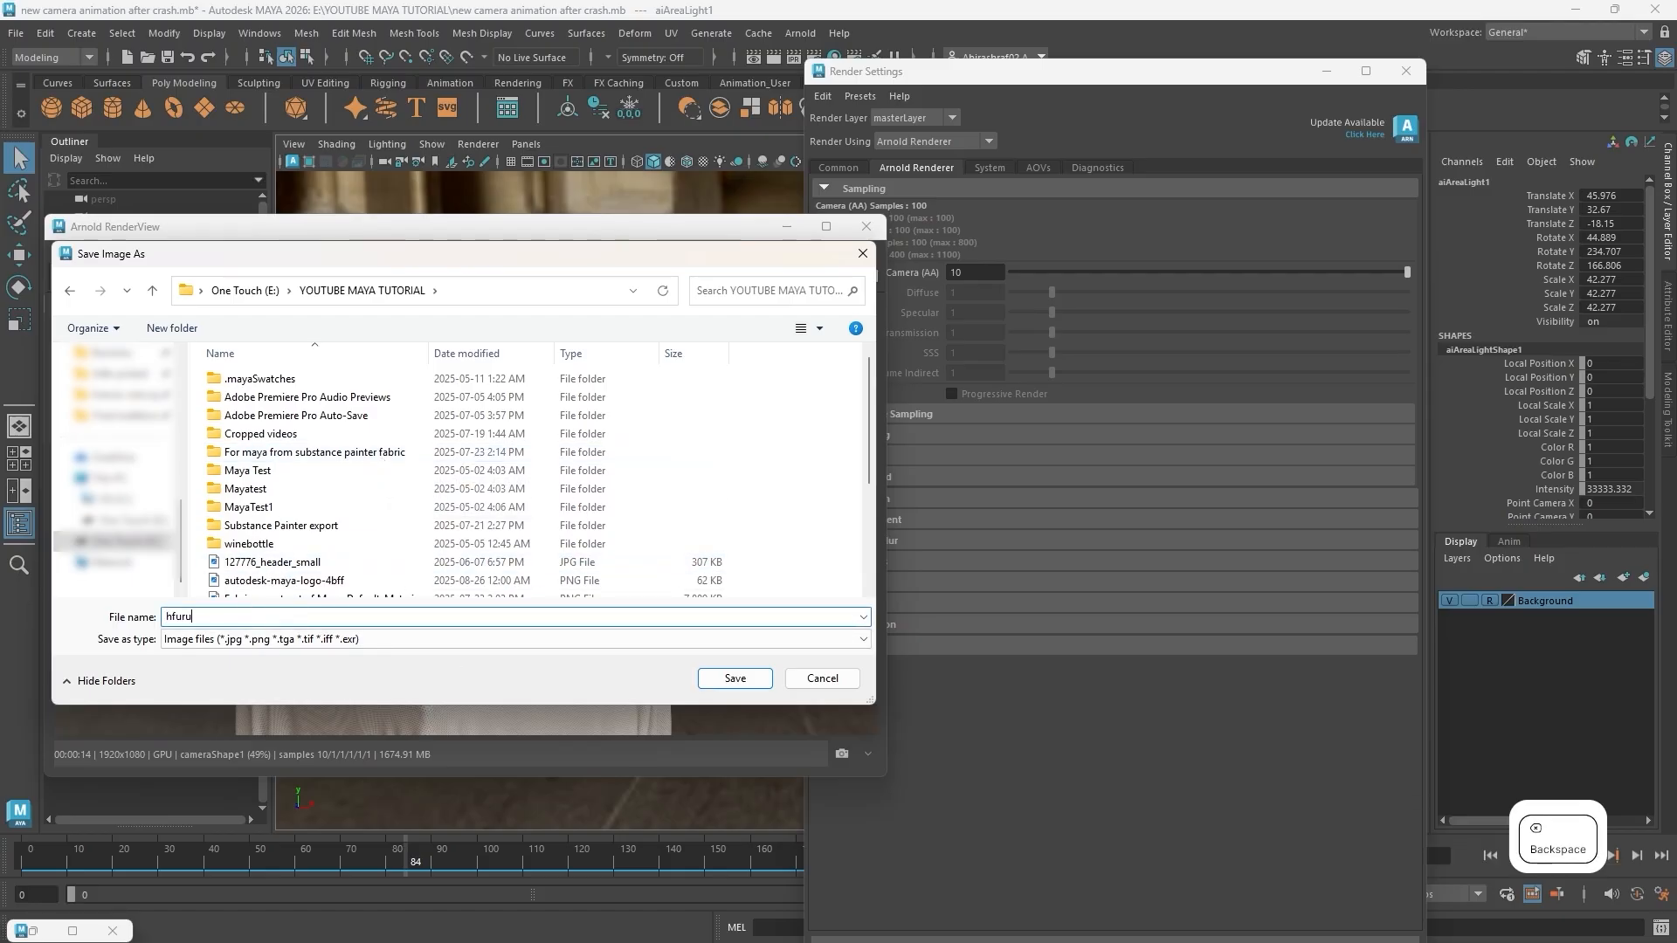
{"action": "type", "text": "Still i"}
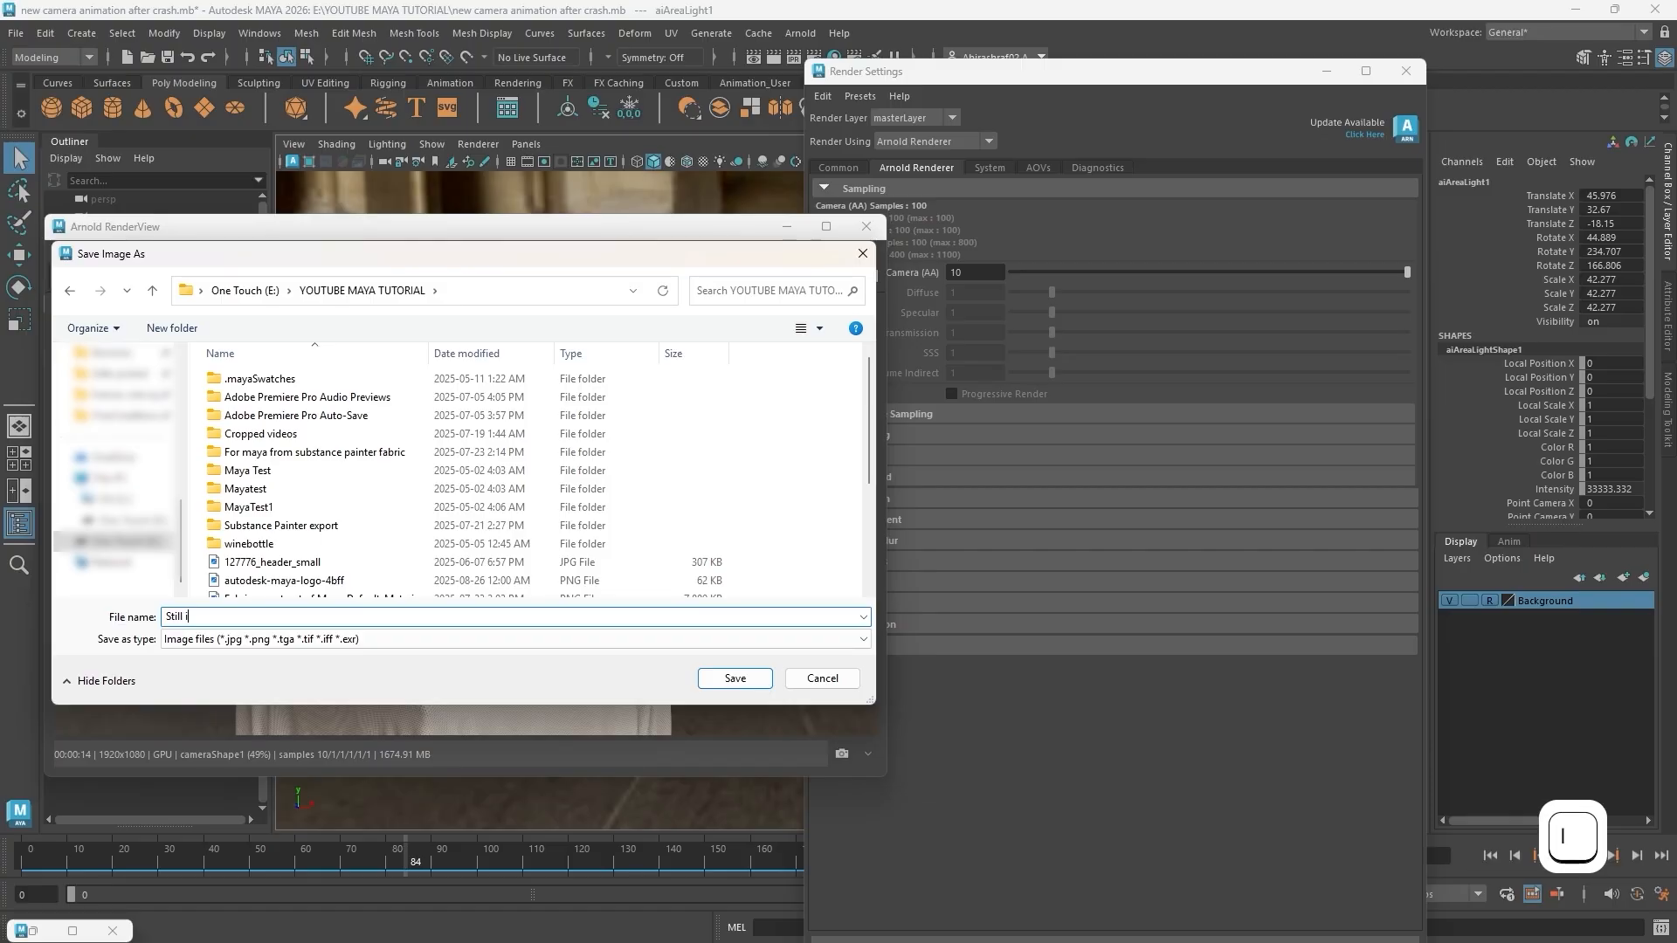
{"action": "type", "text": "mage rendered"}
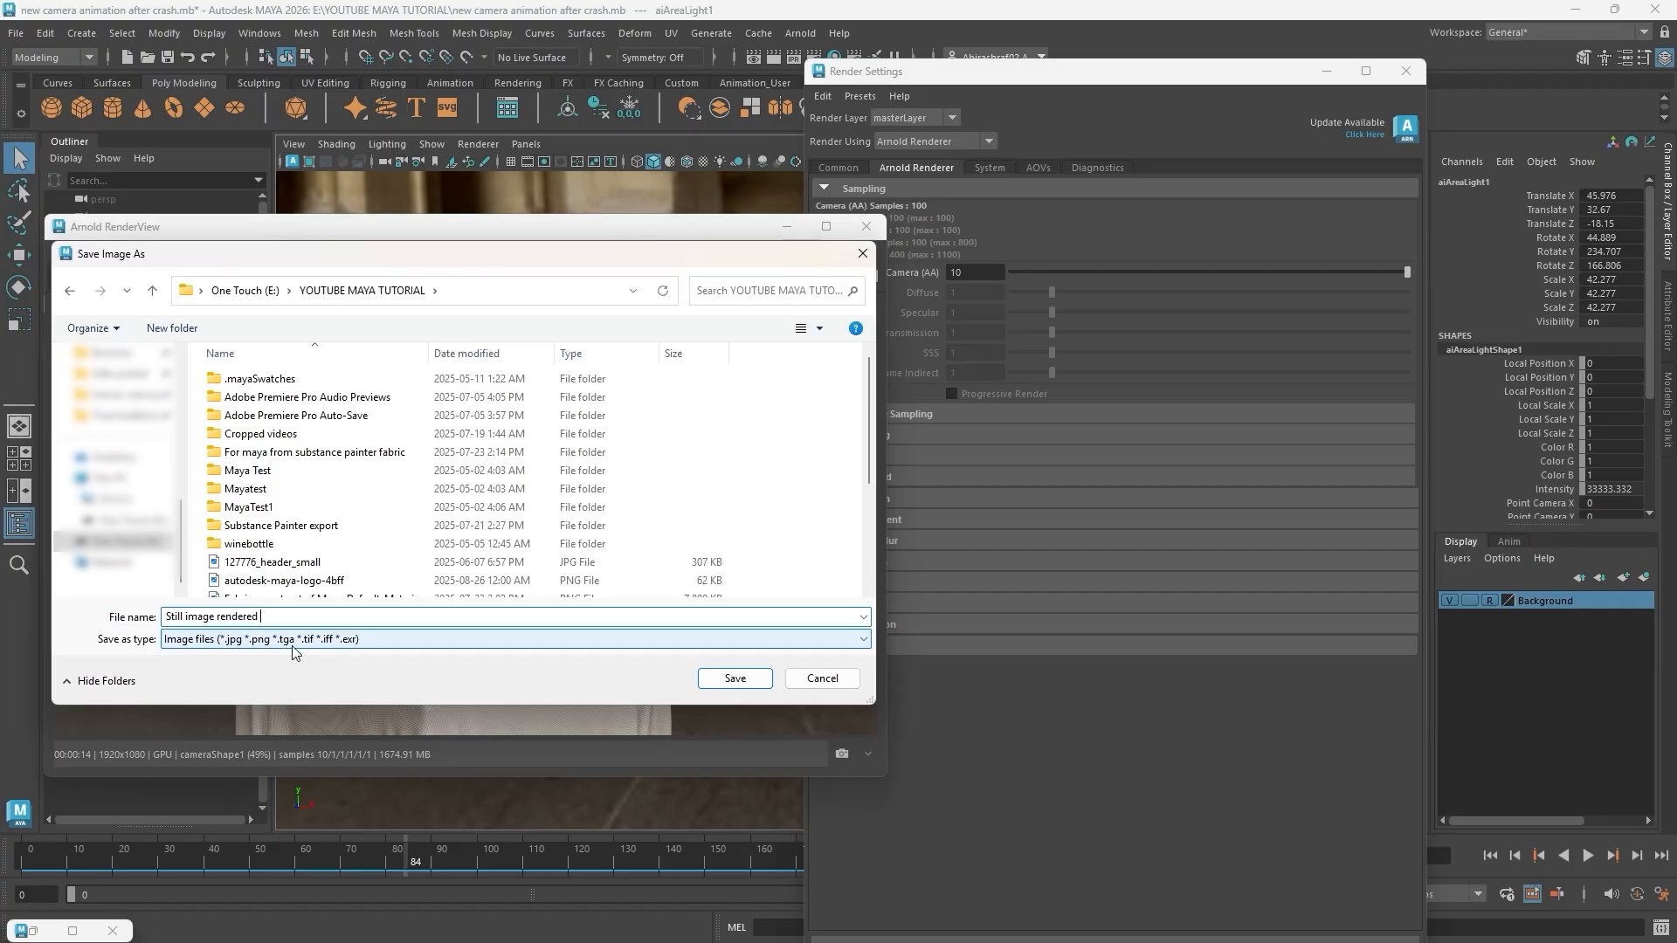
{"action": "left_click", "coordinate": [716, 645]}
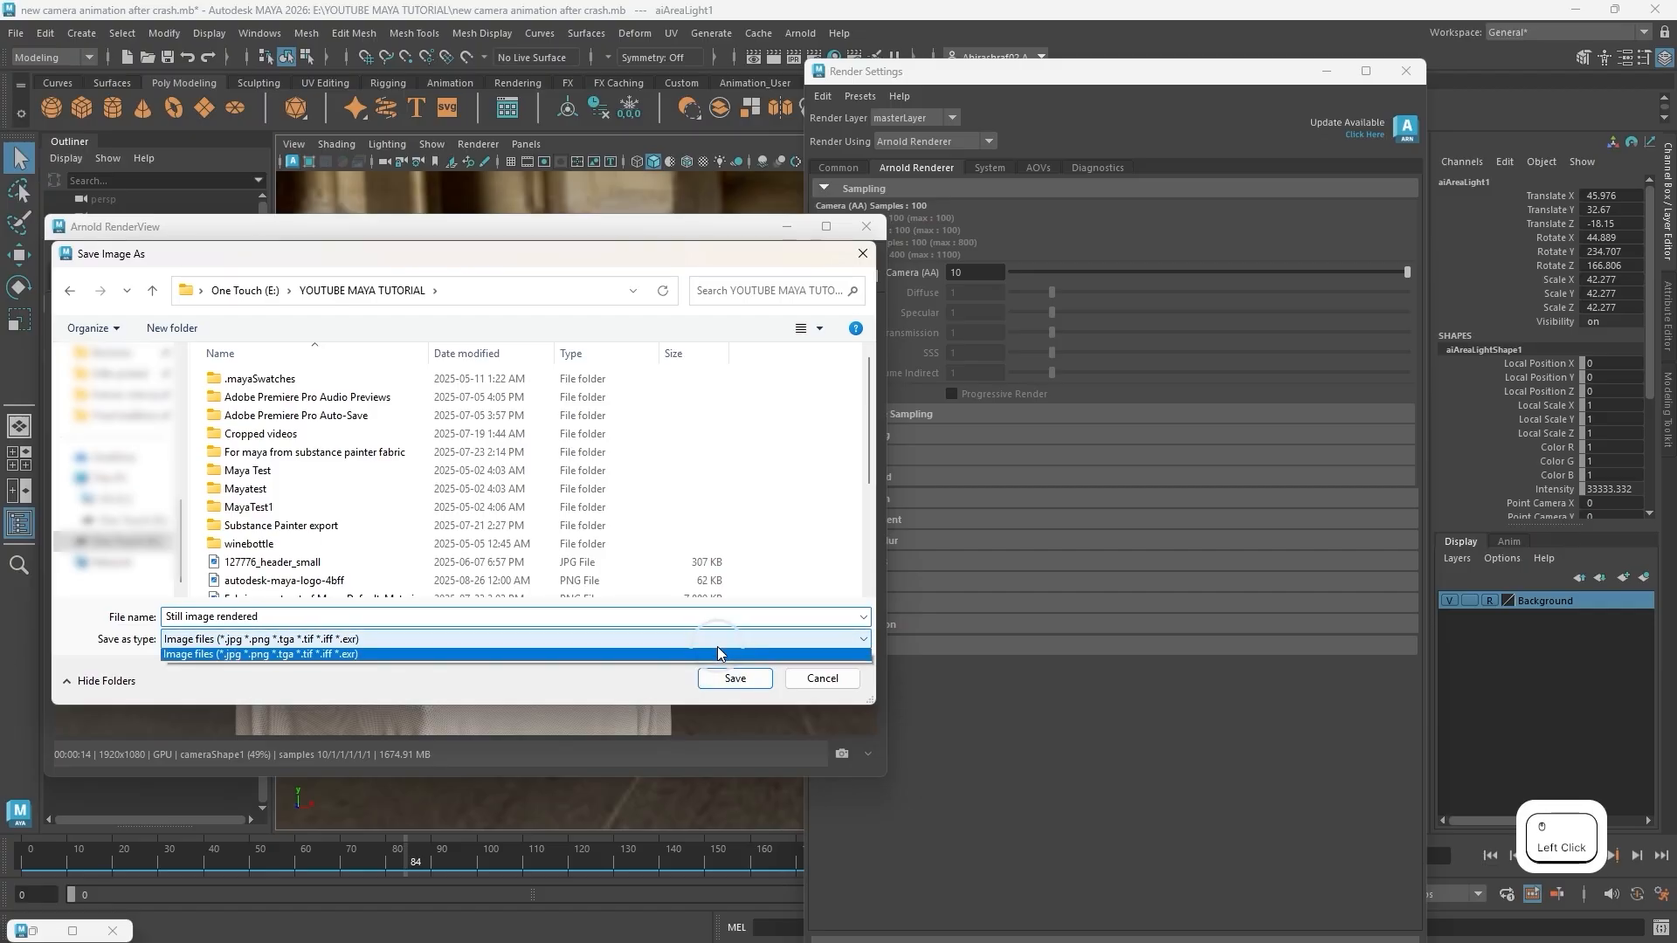
{"action": "left_click", "coordinate": [717, 653]}
{"action": "left_click", "coordinate": [733, 679]}
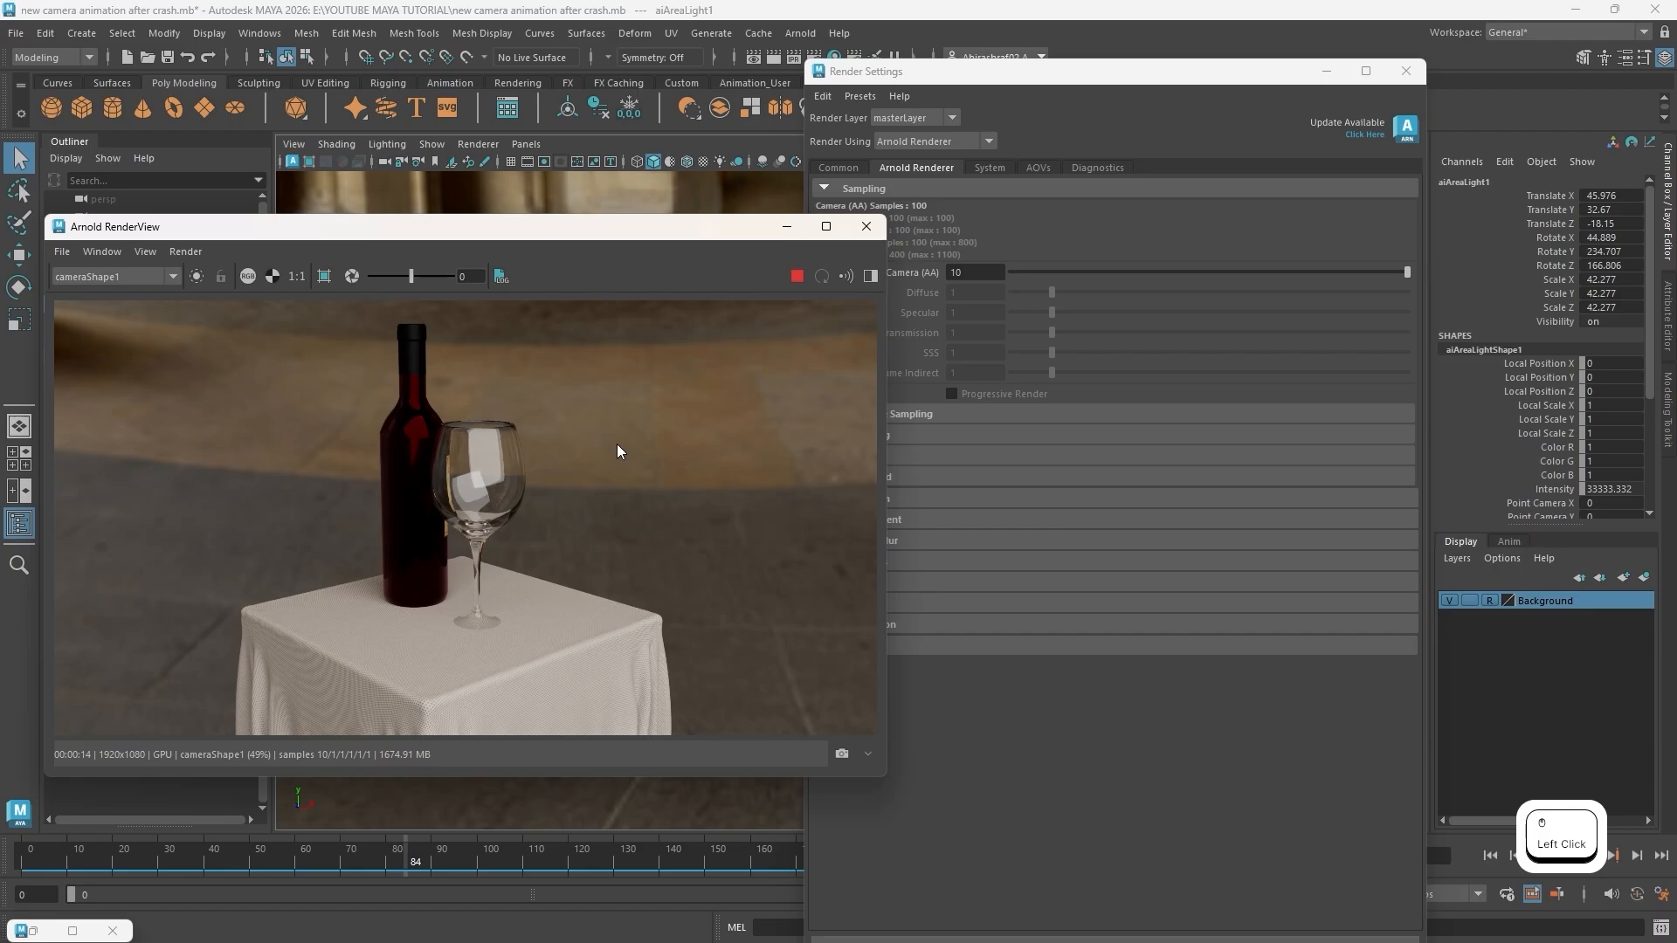
Stop the live Arnold render and show the common file output settings
{"action": "left_click", "coordinate": [796, 276]}
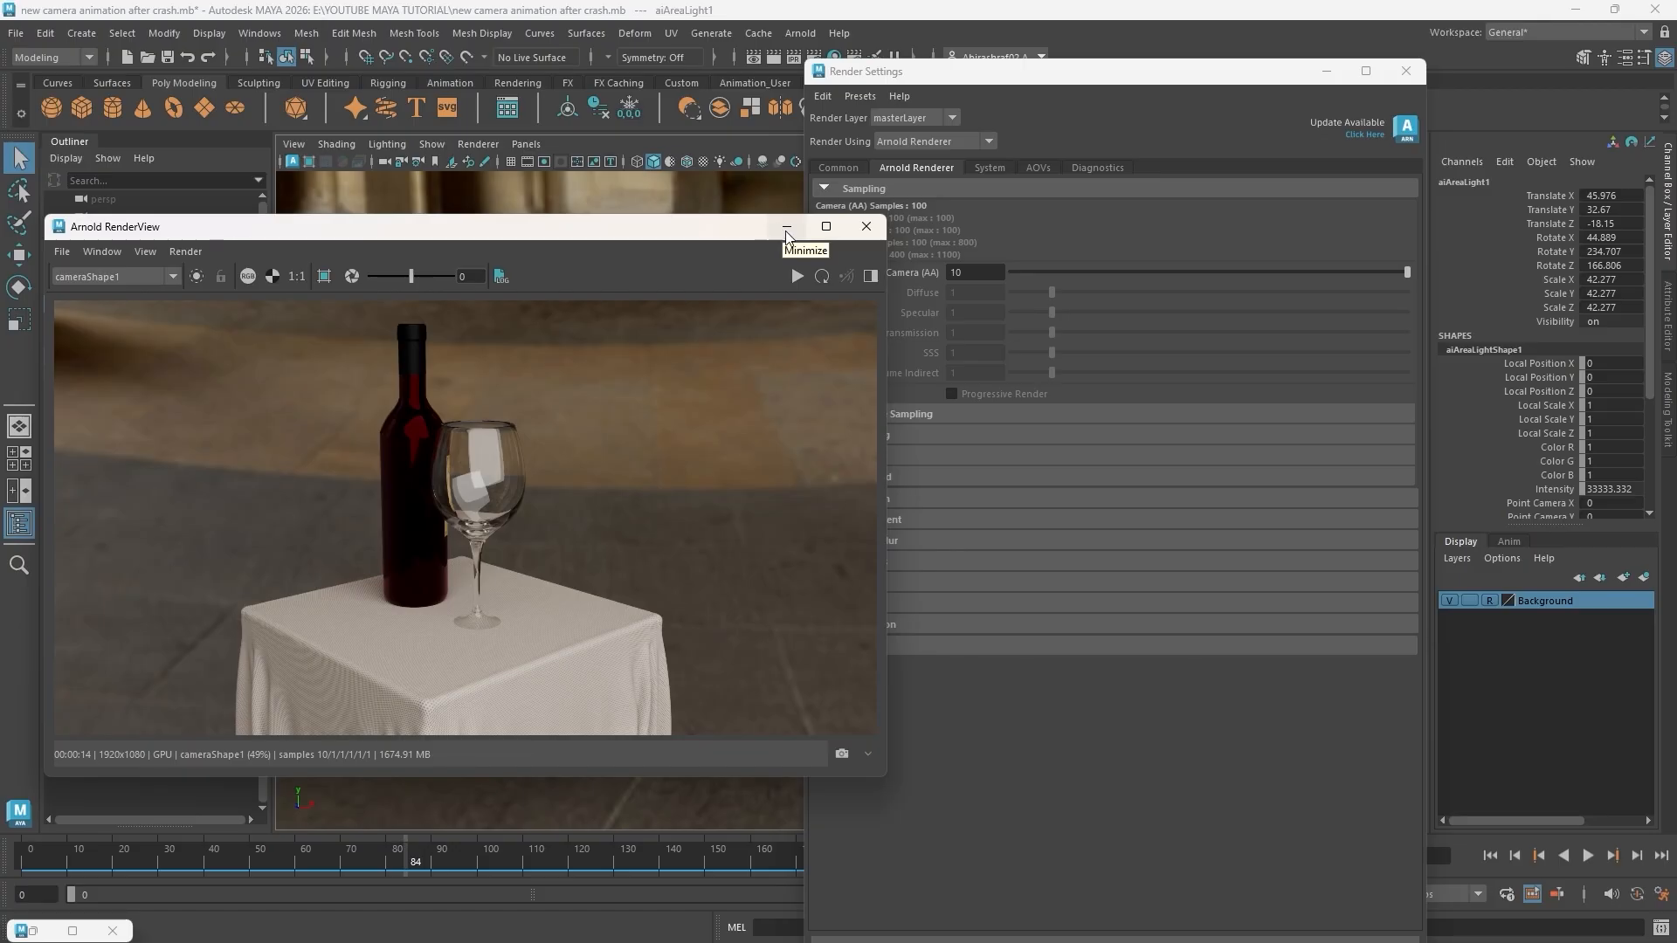
{"action": "left_click", "coordinate": [841, 168]}
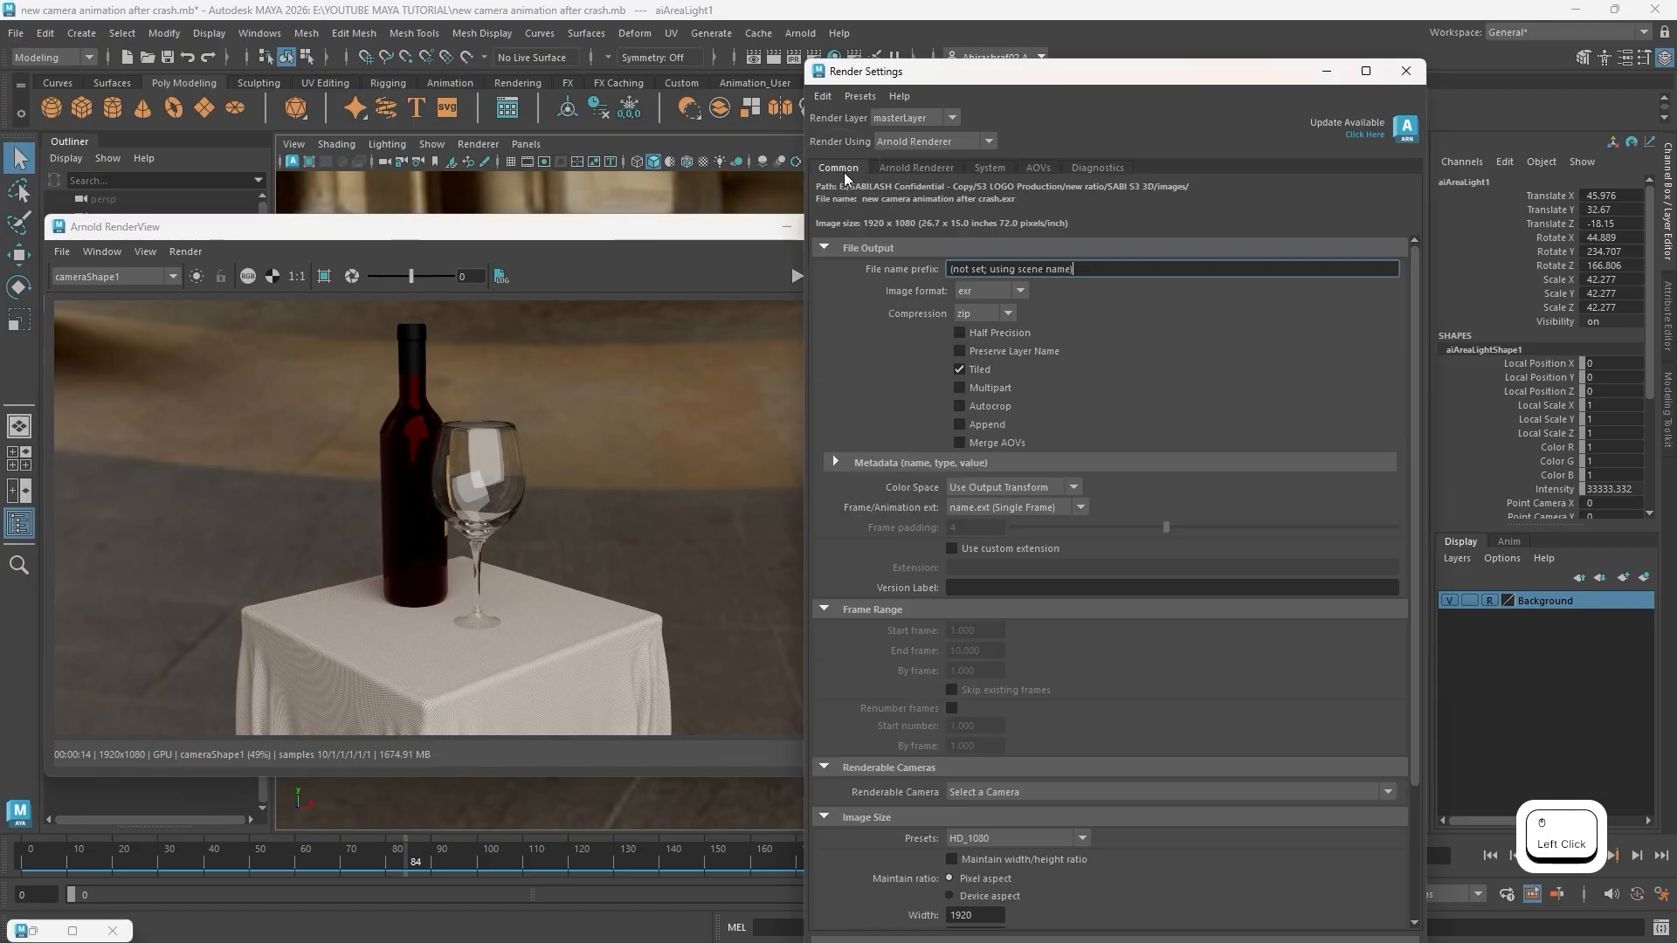
{"action": "left_click", "coordinate": [874, 330]}
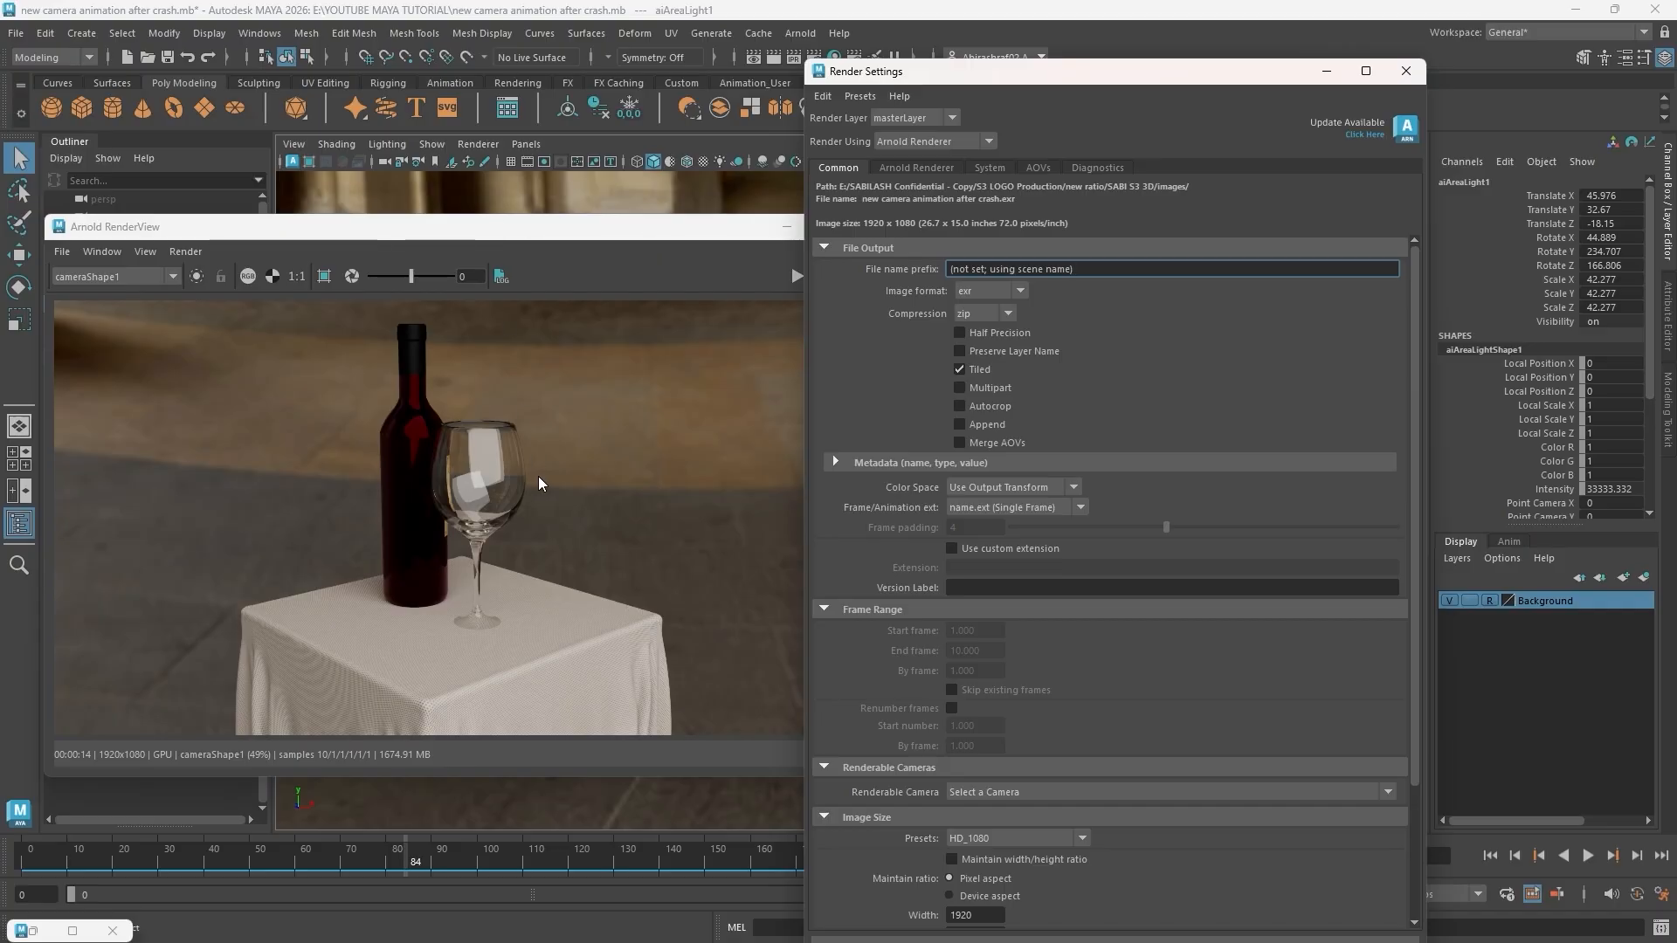
Minimize the Render Settings and Arnold RenderView windows to reveal the perspective viewport
{"action": "left_click_drag", "start_coordinate": [716, 233], "coordinate": [657, 200]}
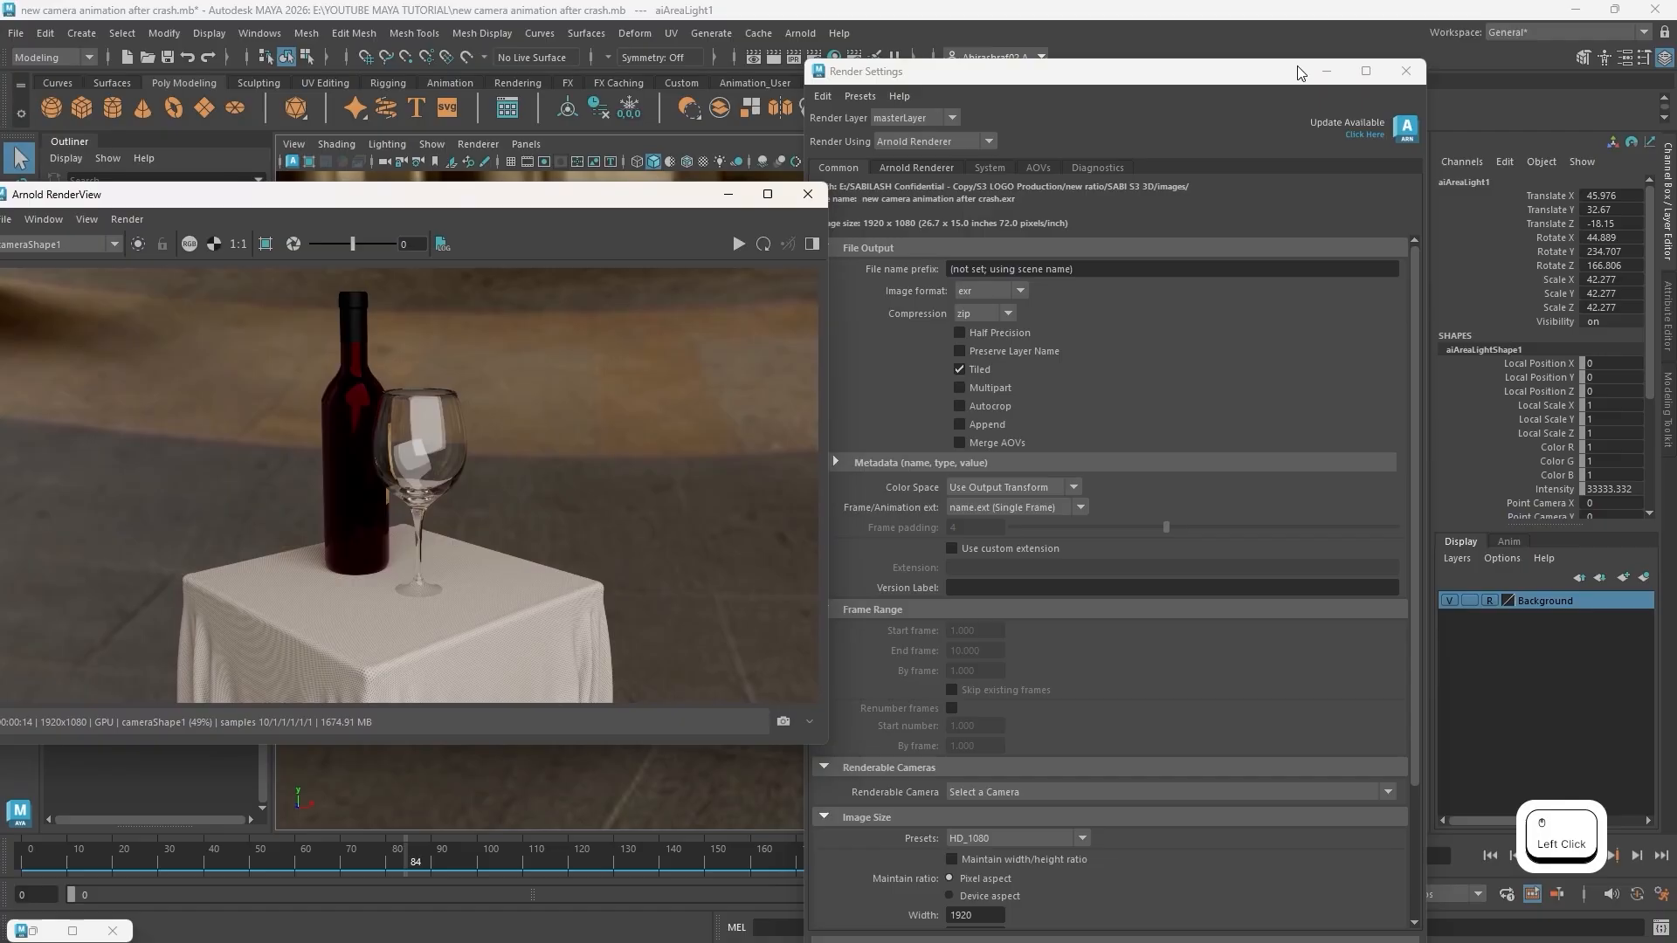
{"action": "left_click", "coordinate": [1326, 71]}
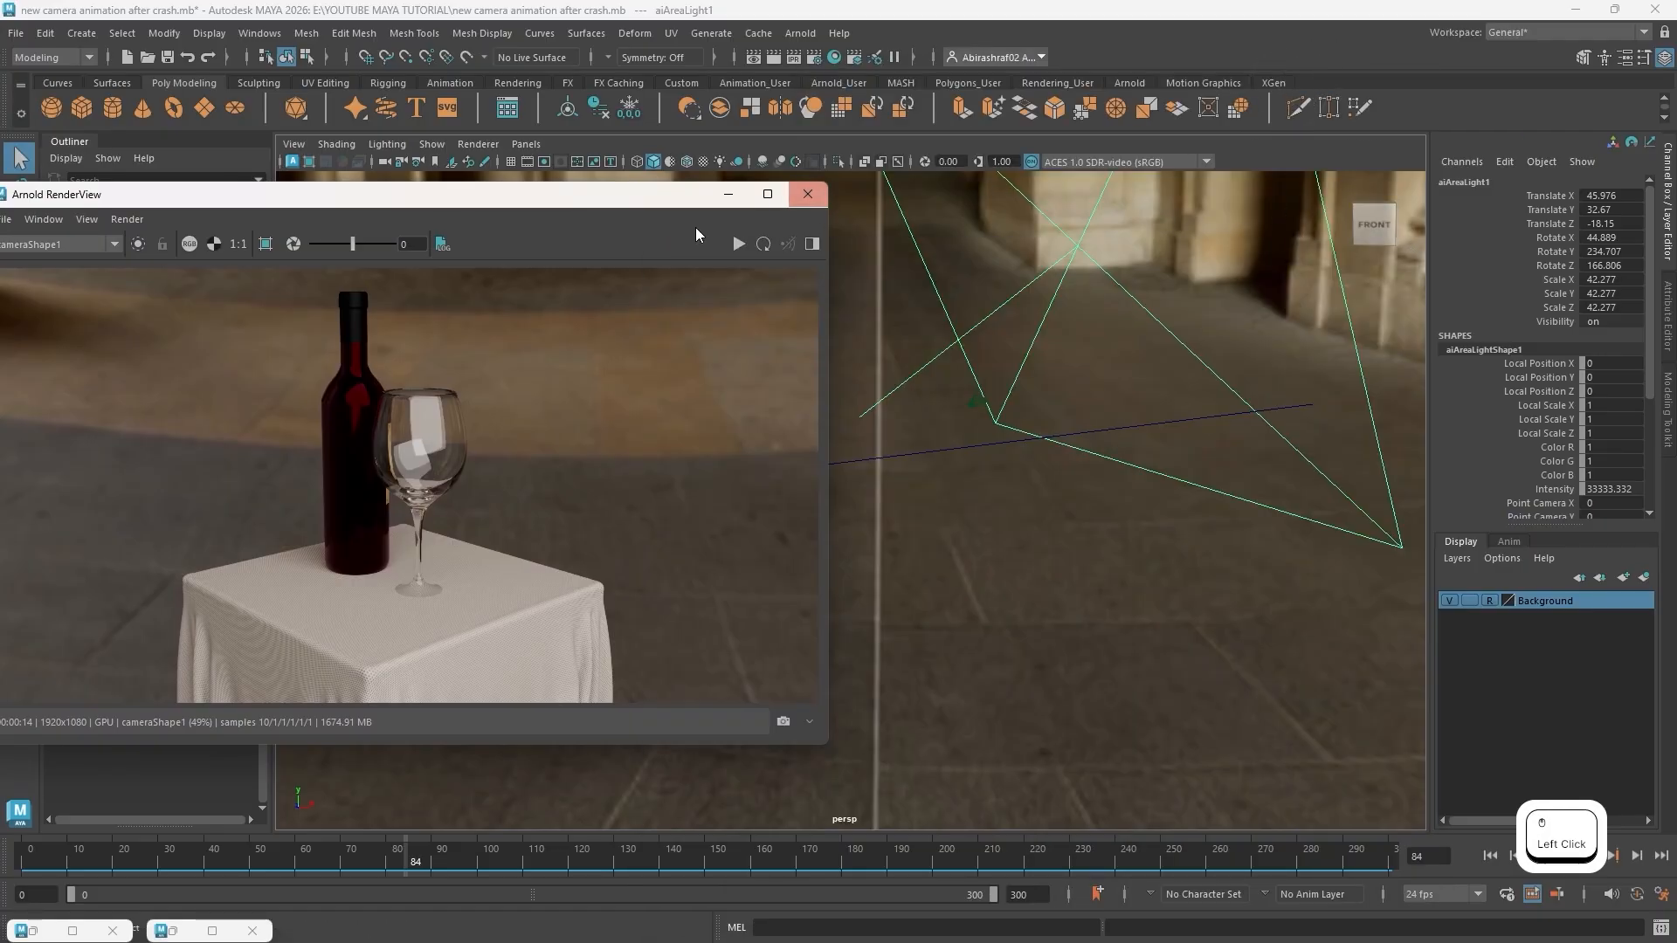
{"action": "left_click", "coordinate": [728, 194]}
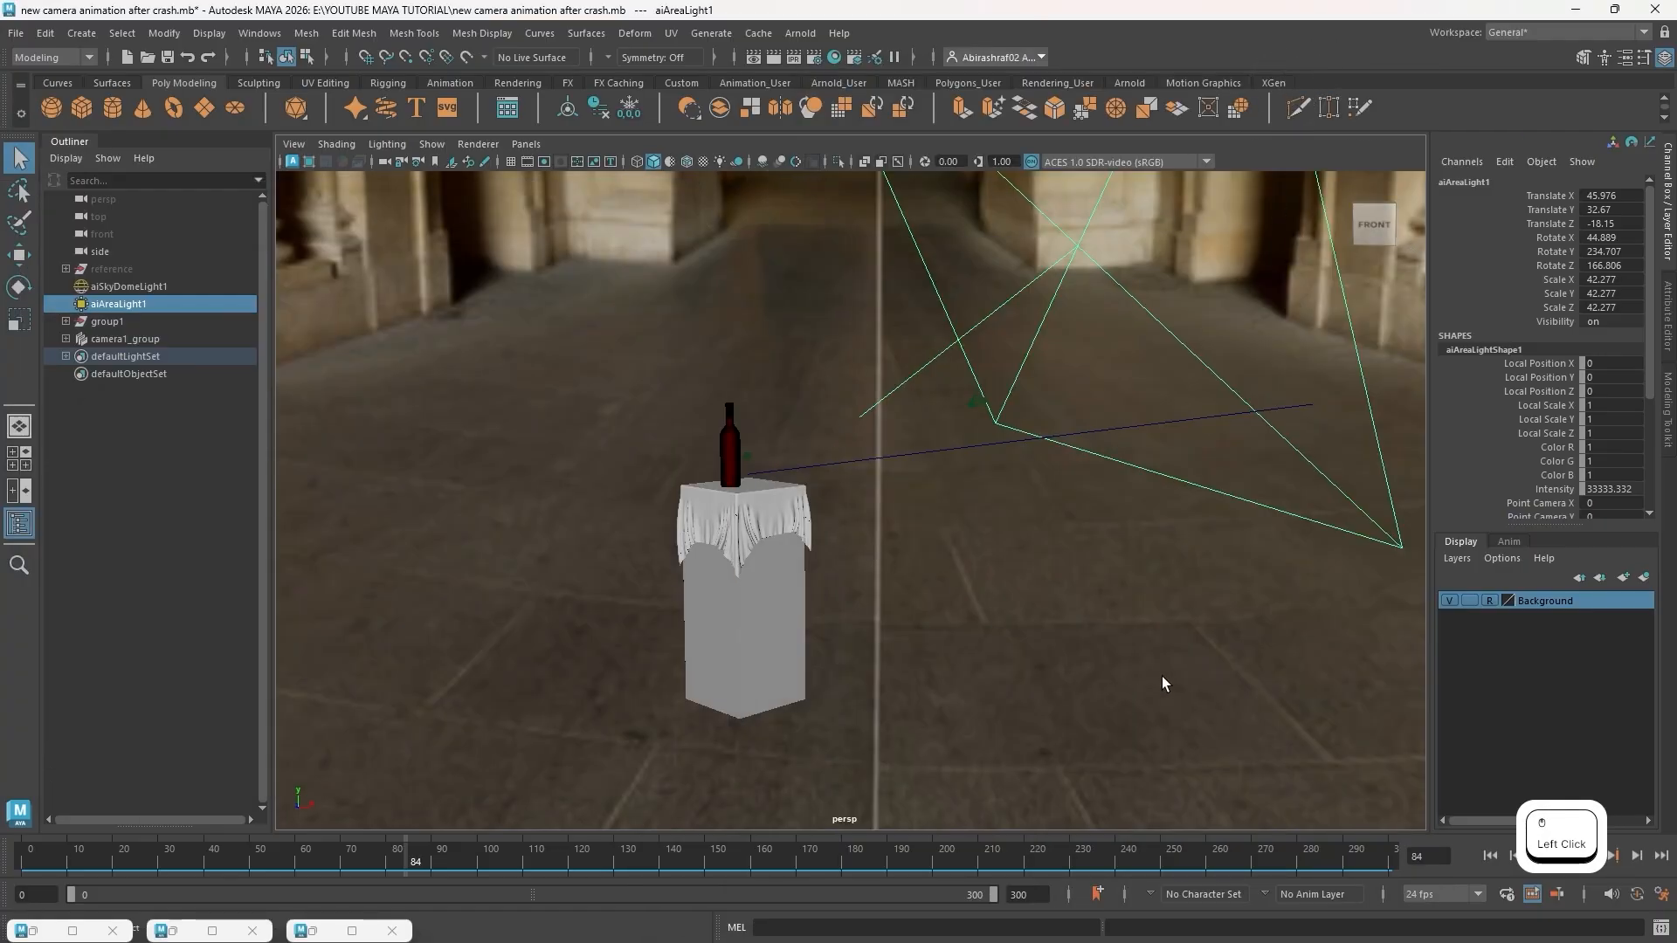
Scrub the timeline through the animation to review the camera movement around the table in the perspective view
{"action": "left_click", "coordinate": [585, 853]}
{"action": "left_click", "coordinate": [1134, 855]}
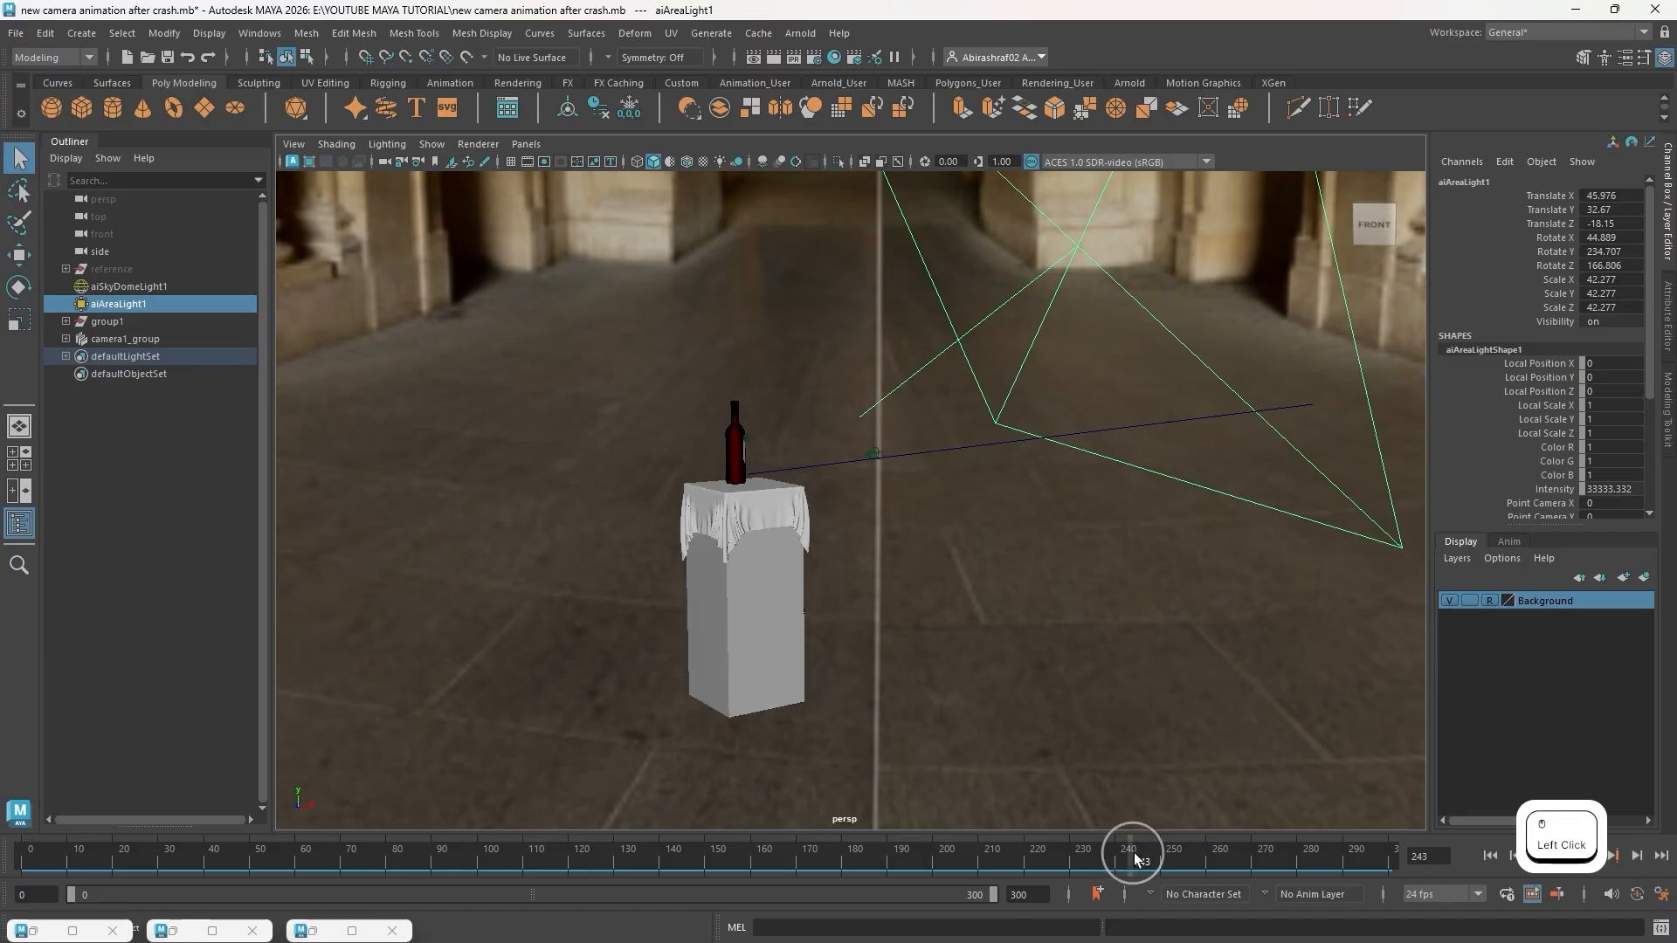
{"action": "left_click", "coordinate": [1366, 856]}
{"action": "left_click", "coordinate": [1390, 857]}
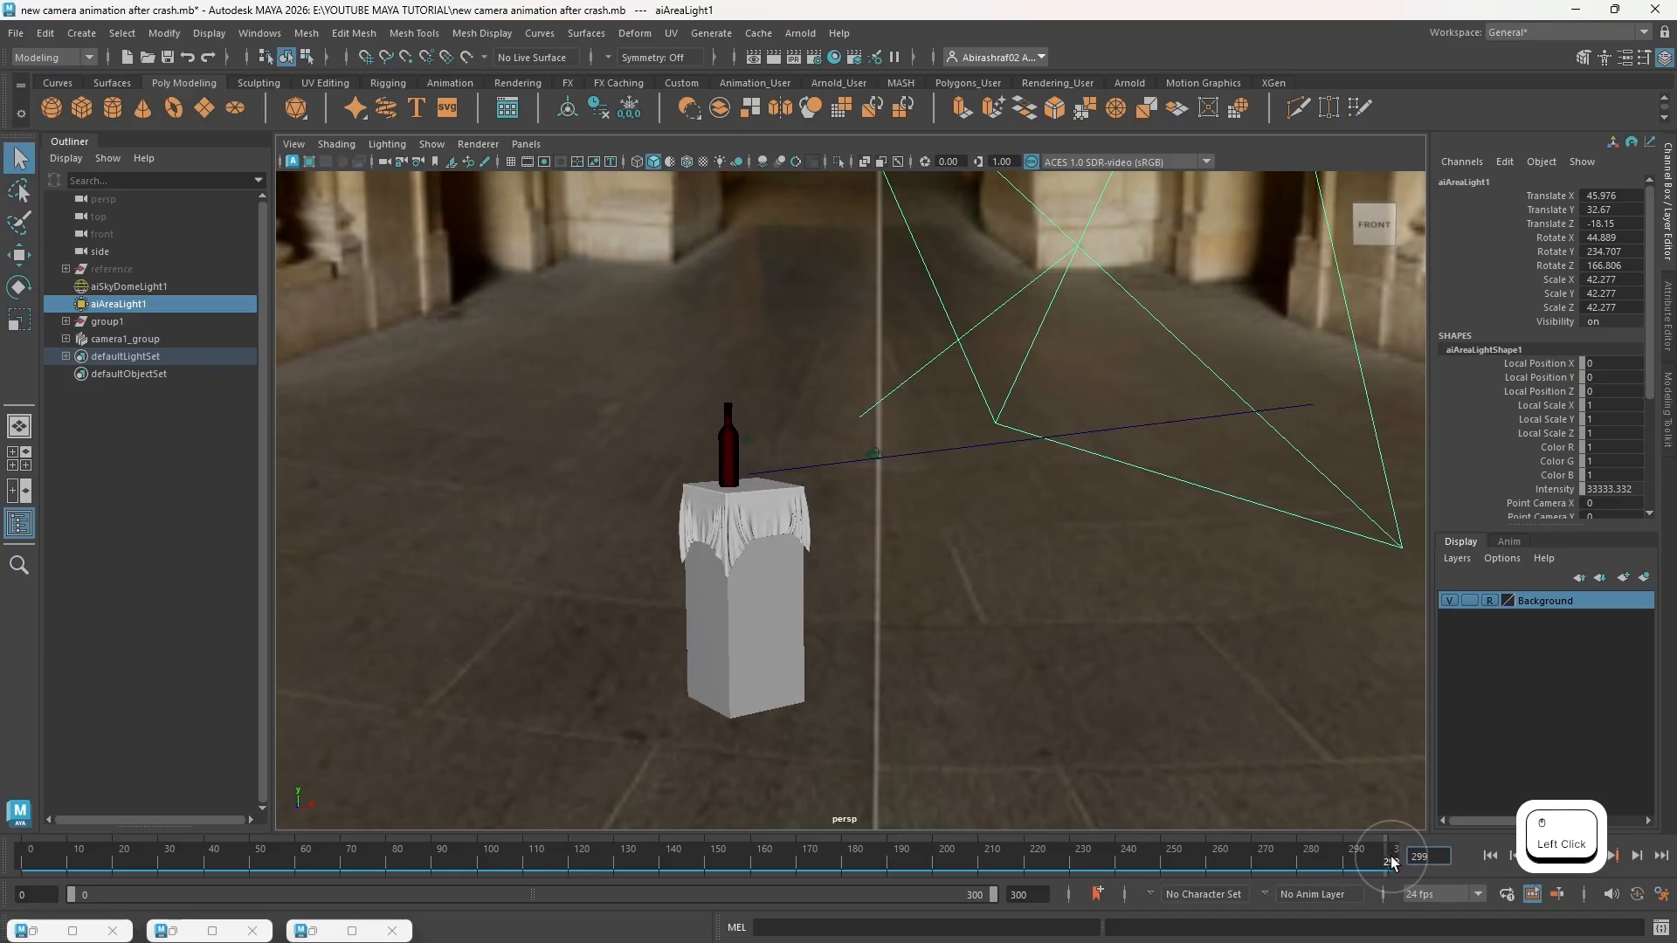
{"action": "left_click", "coordinate": [44, 860]}
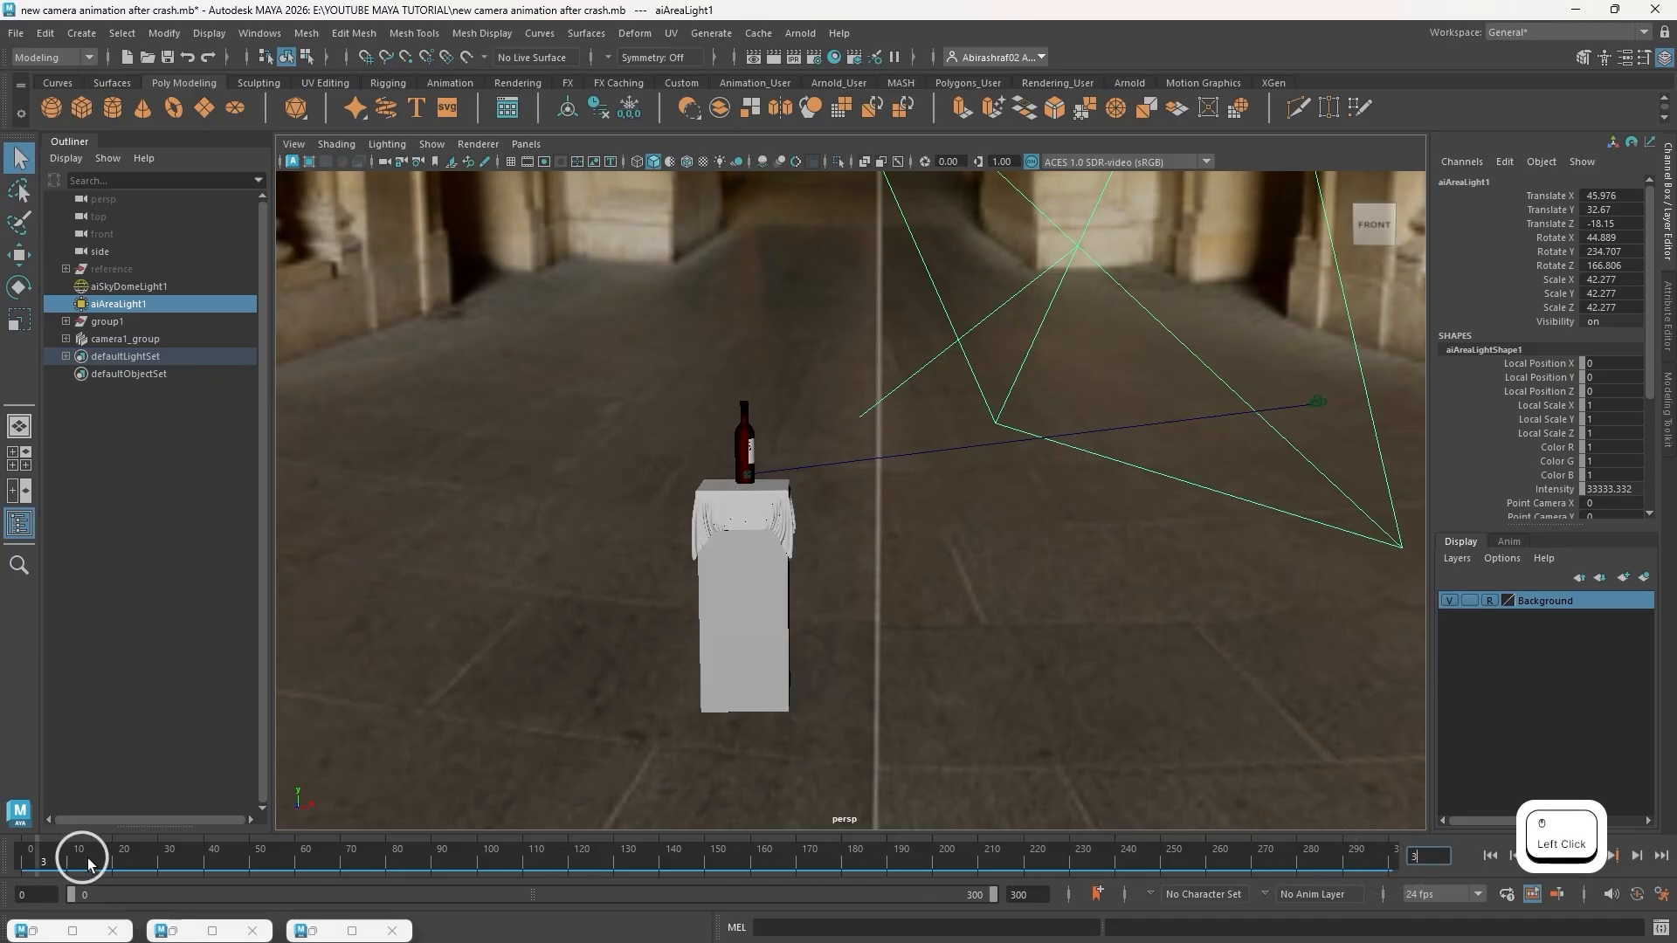
{"action": "left_click_drag", "start_coordinate": [88, 864], "coordinate": [360, 860]}
Switch to the four-view layout, show camera1 in place of the top view and go to the start of the timeline
{"action": "key", "text": "space"}
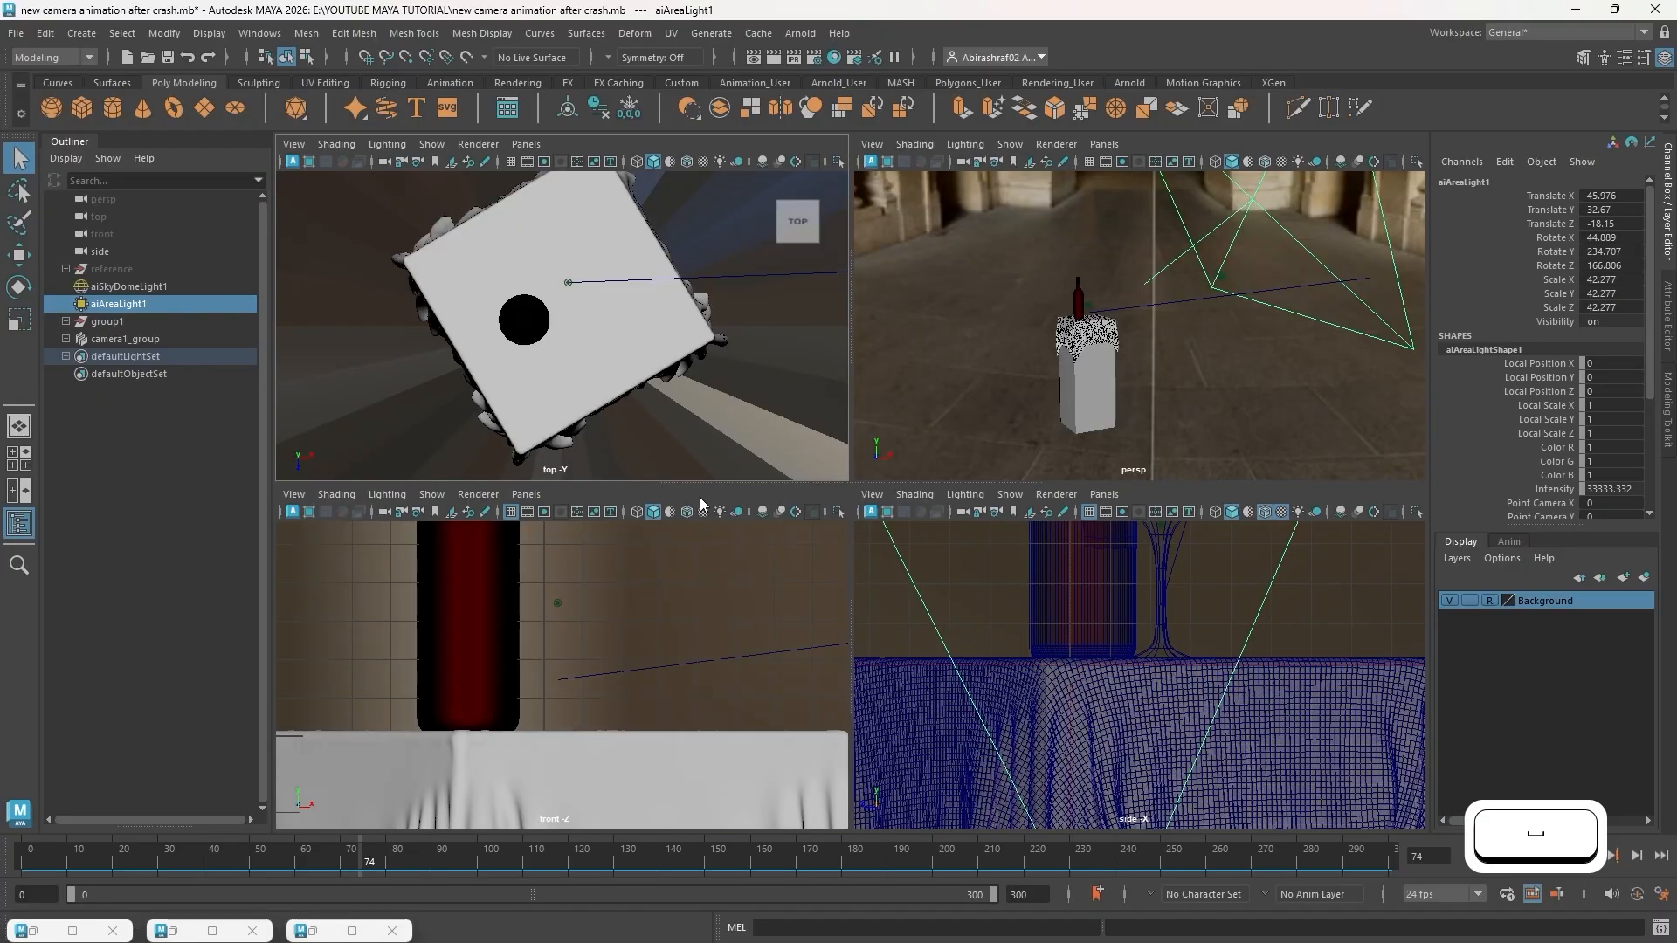
{"action": "left_click", "coordinate": [525, 144]}
{"action": "mouse_move", "coordinate": [592, 163]}
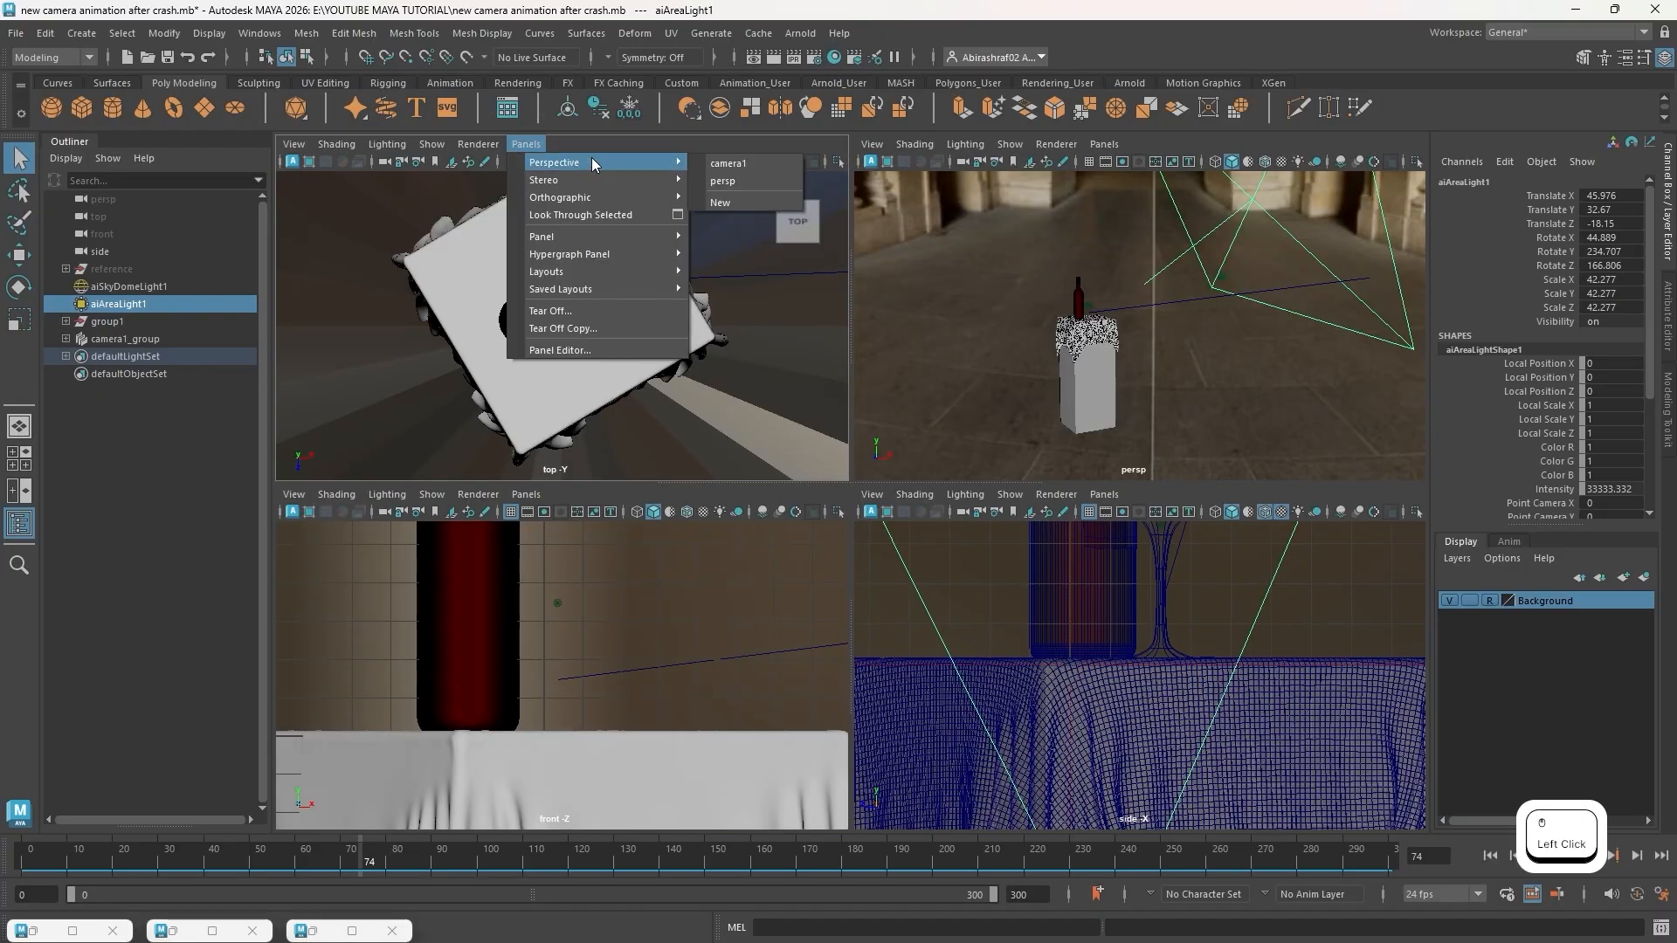
{"action": "left_click", "coordinate": [738, 163]}
{"action": "left_click", "coordinate": [25, 863]}
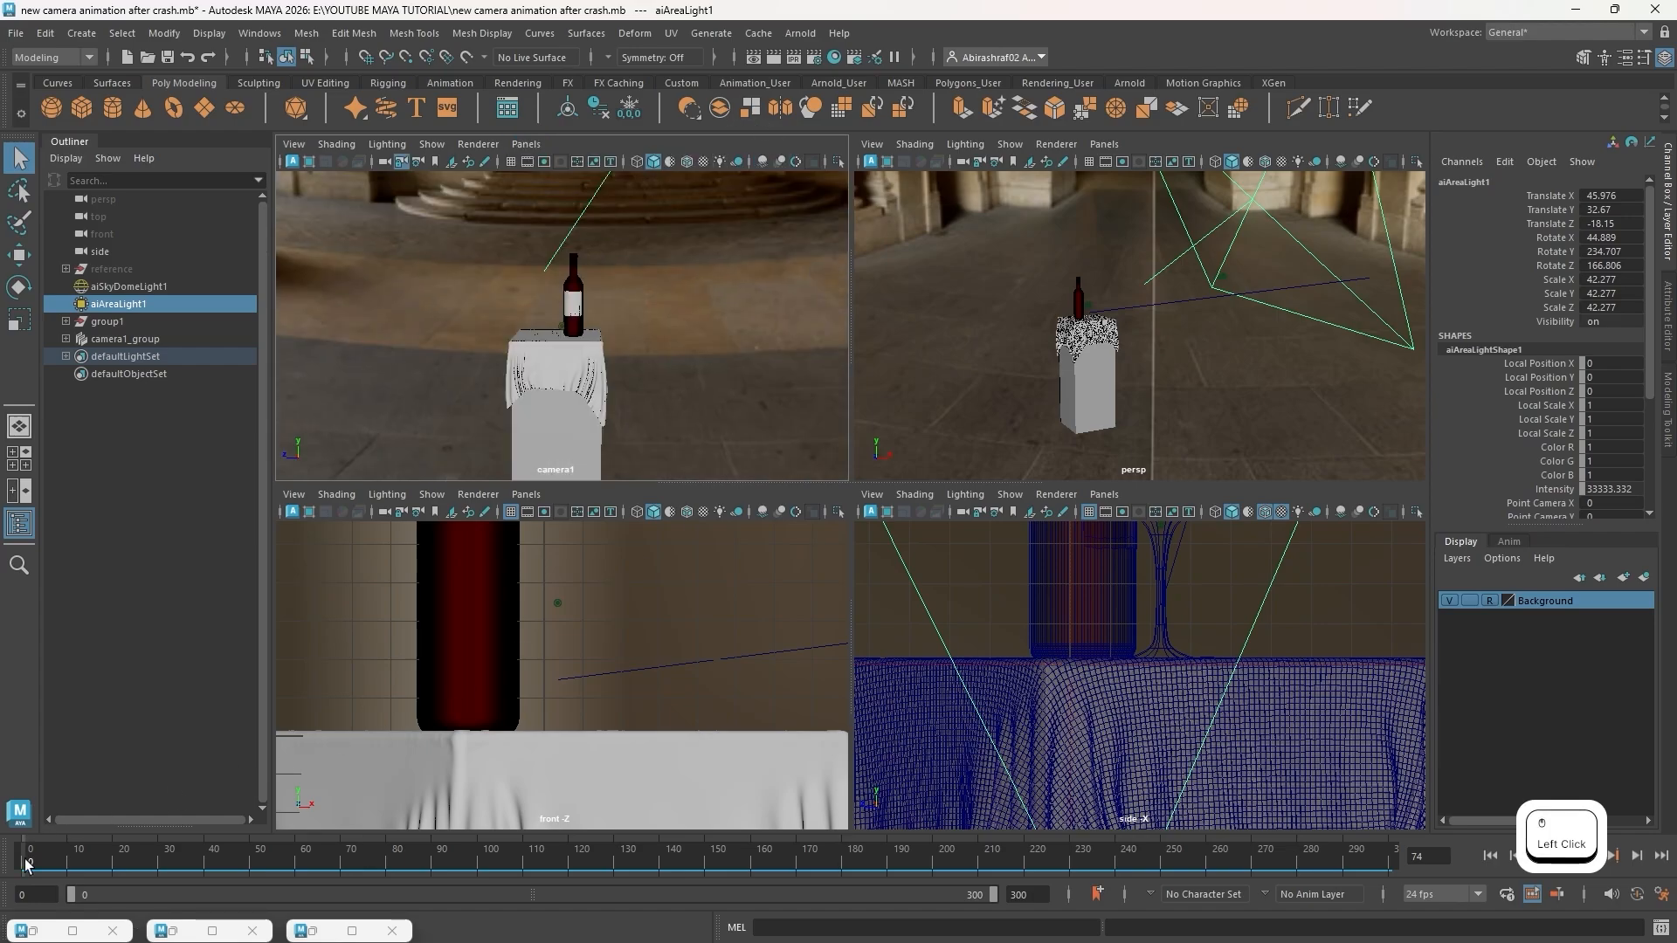
Scrub the camera animation to frame 300 and set the image format in Render Settings to png
{"action": "left_click_drag", "start_coordinate": [25, 863], "coordinate": [1391, 866]}
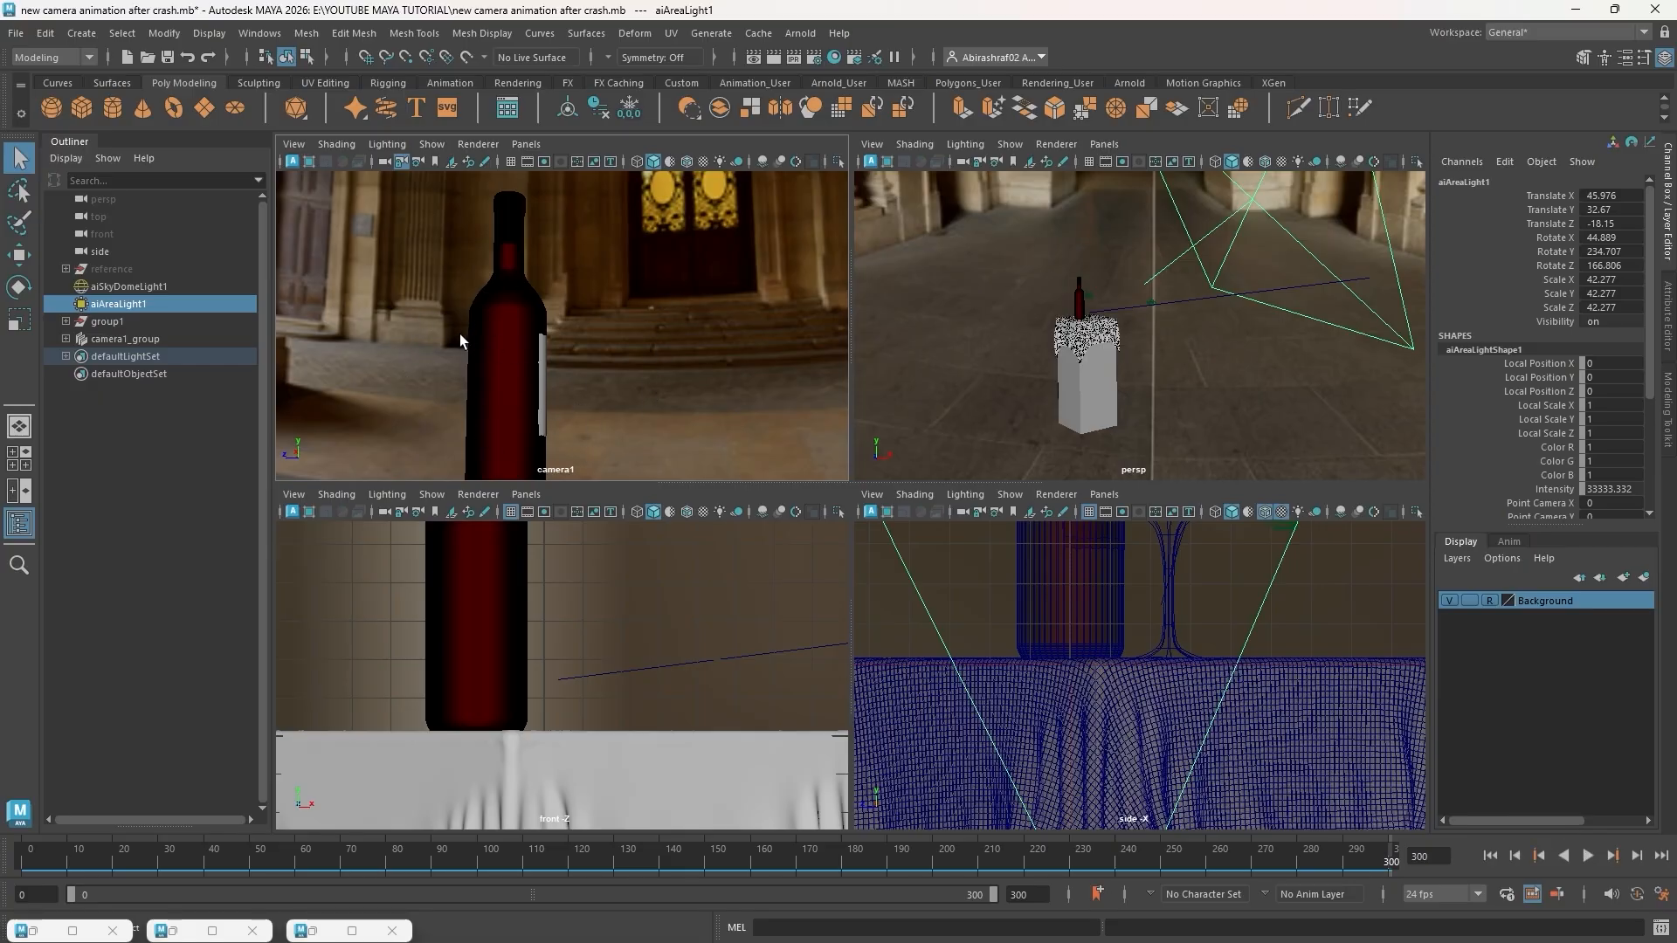
{"action": "left_click", "coordinate": [813, 57]}
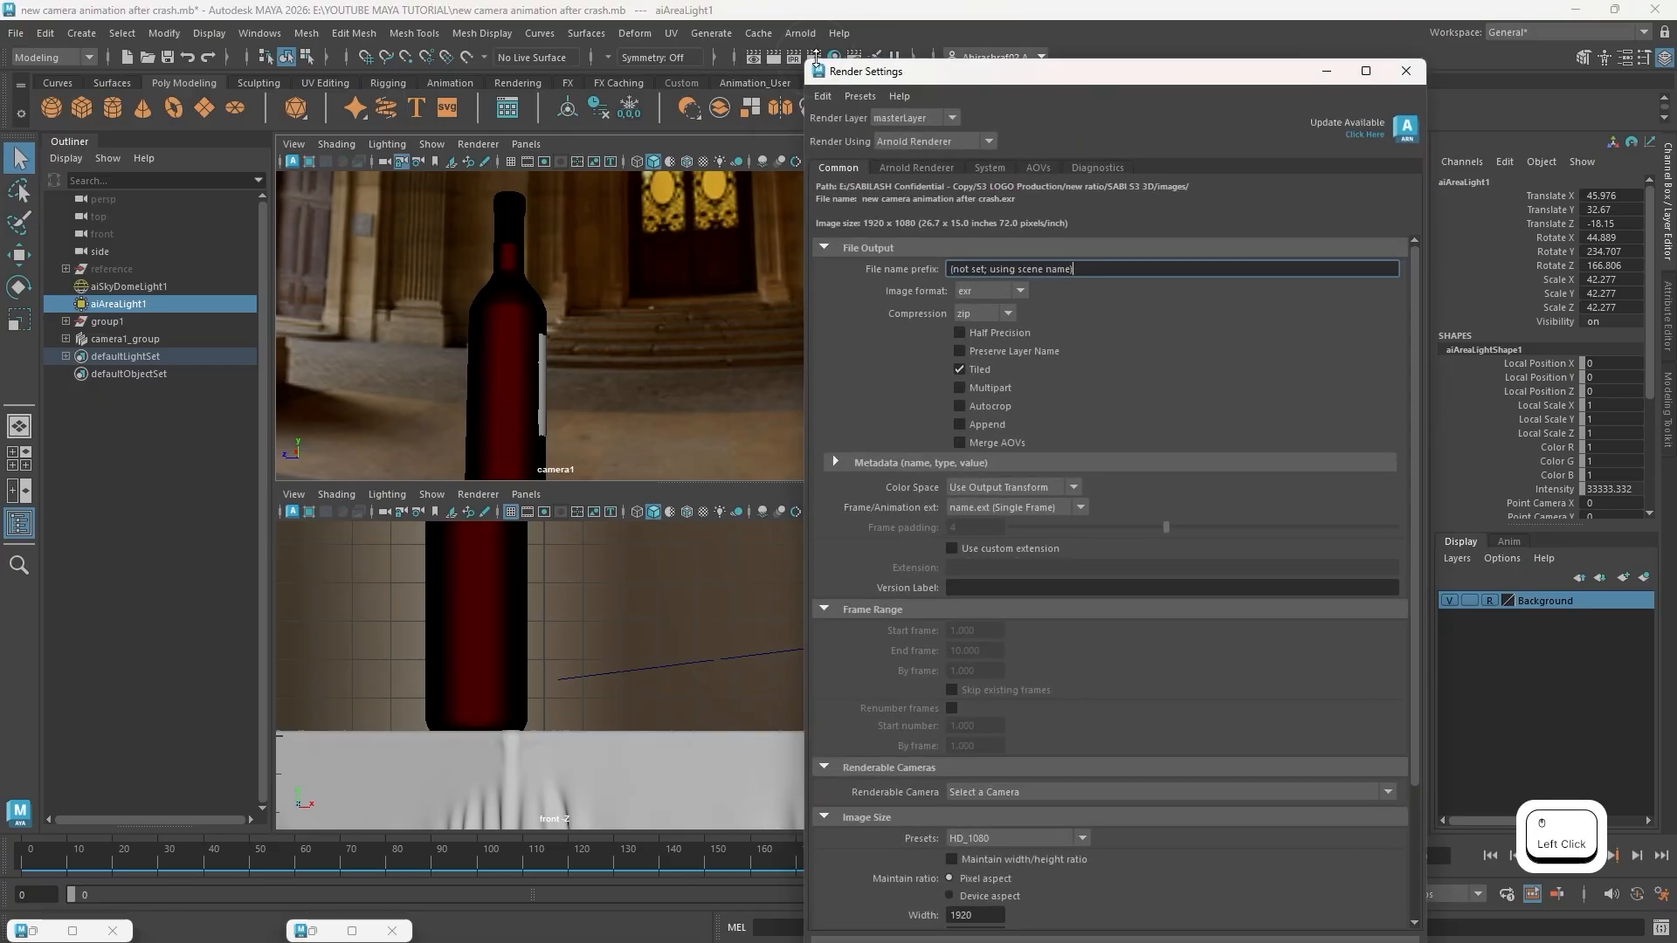
{"action": "left_click_drag", "start_coordinate": [920, 64], "coordinate": [939, 36]}
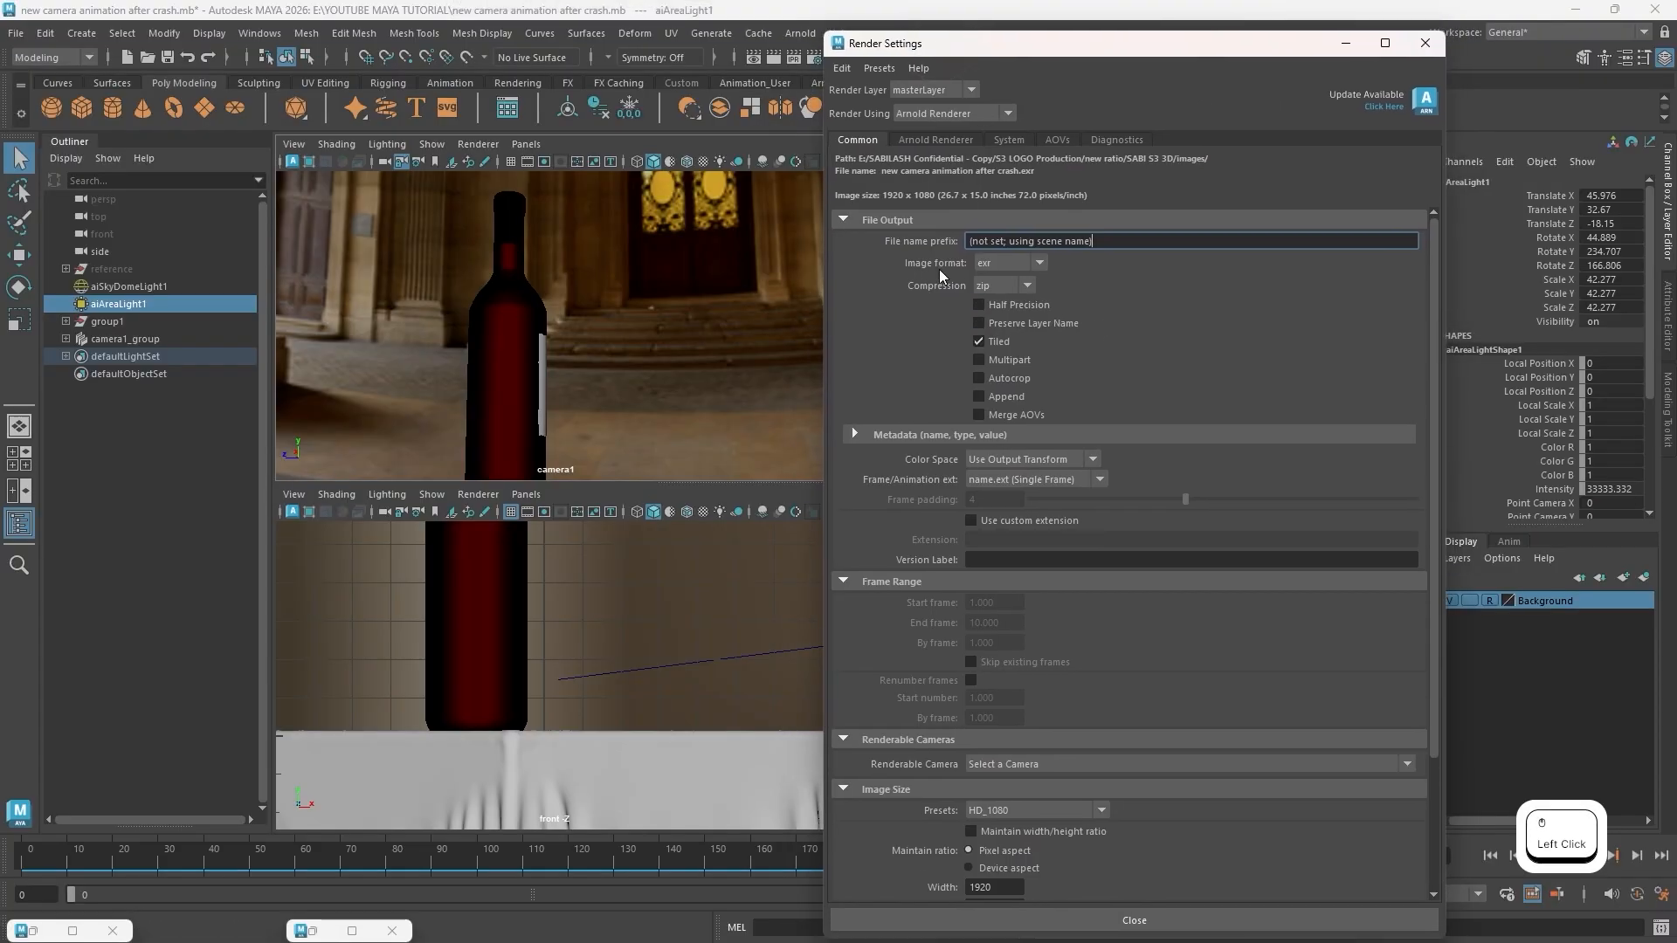
{"action": "left_click", "coordinate": [1040, 260]}
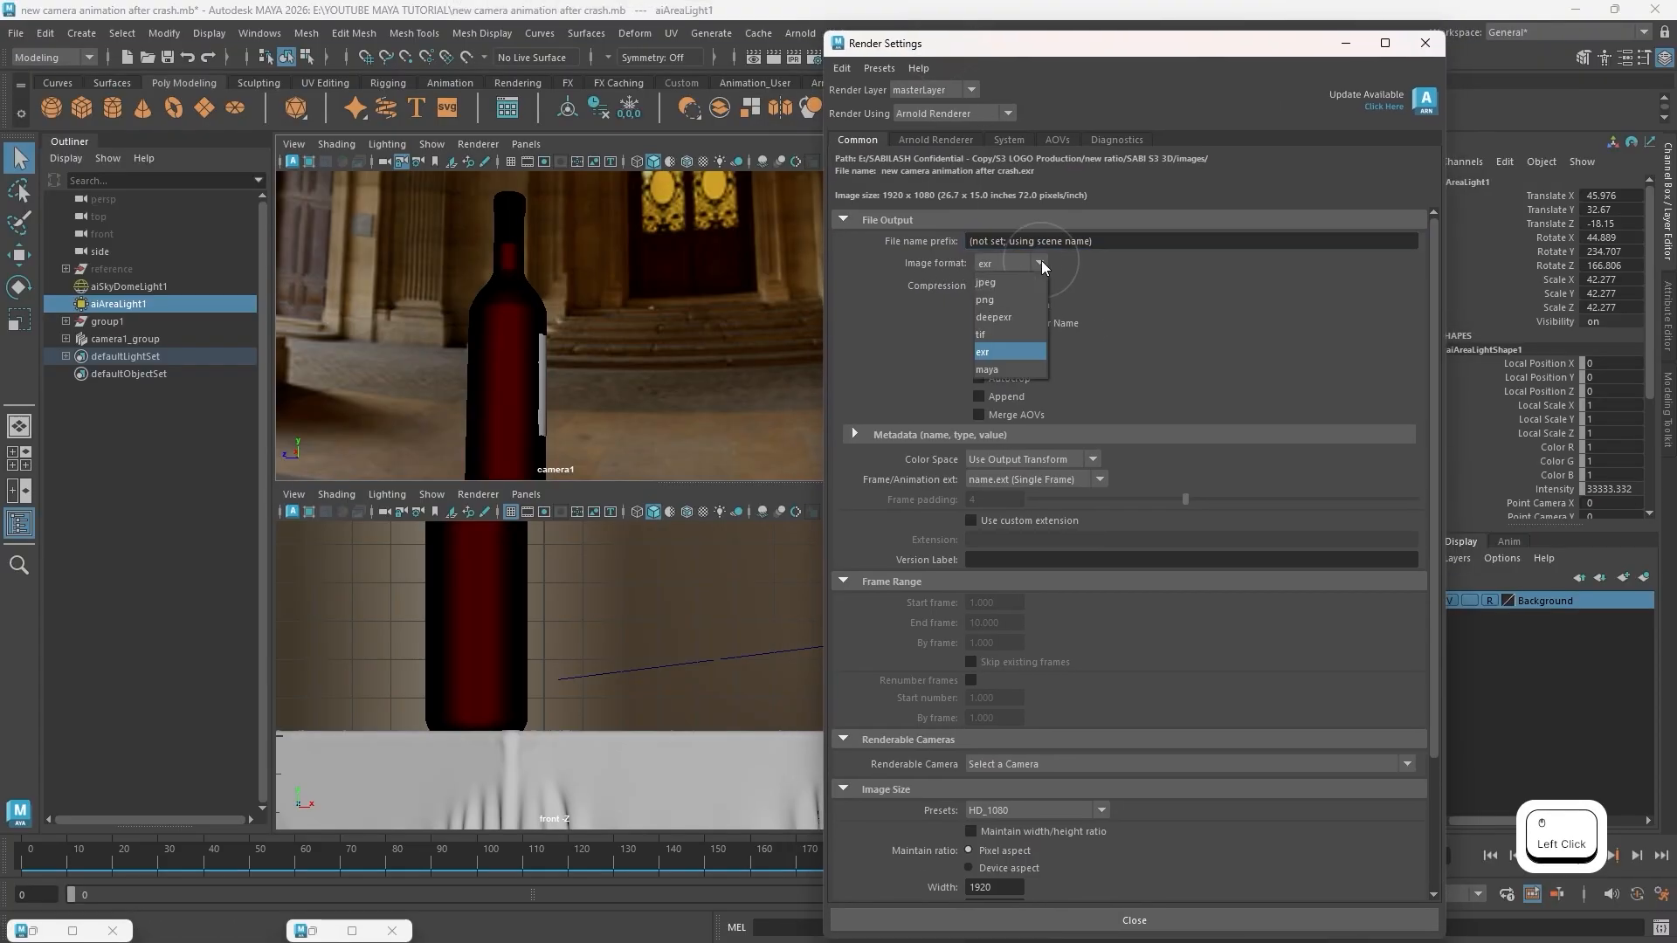
{"action": "left_click", "coordinate": [1010, 296]}
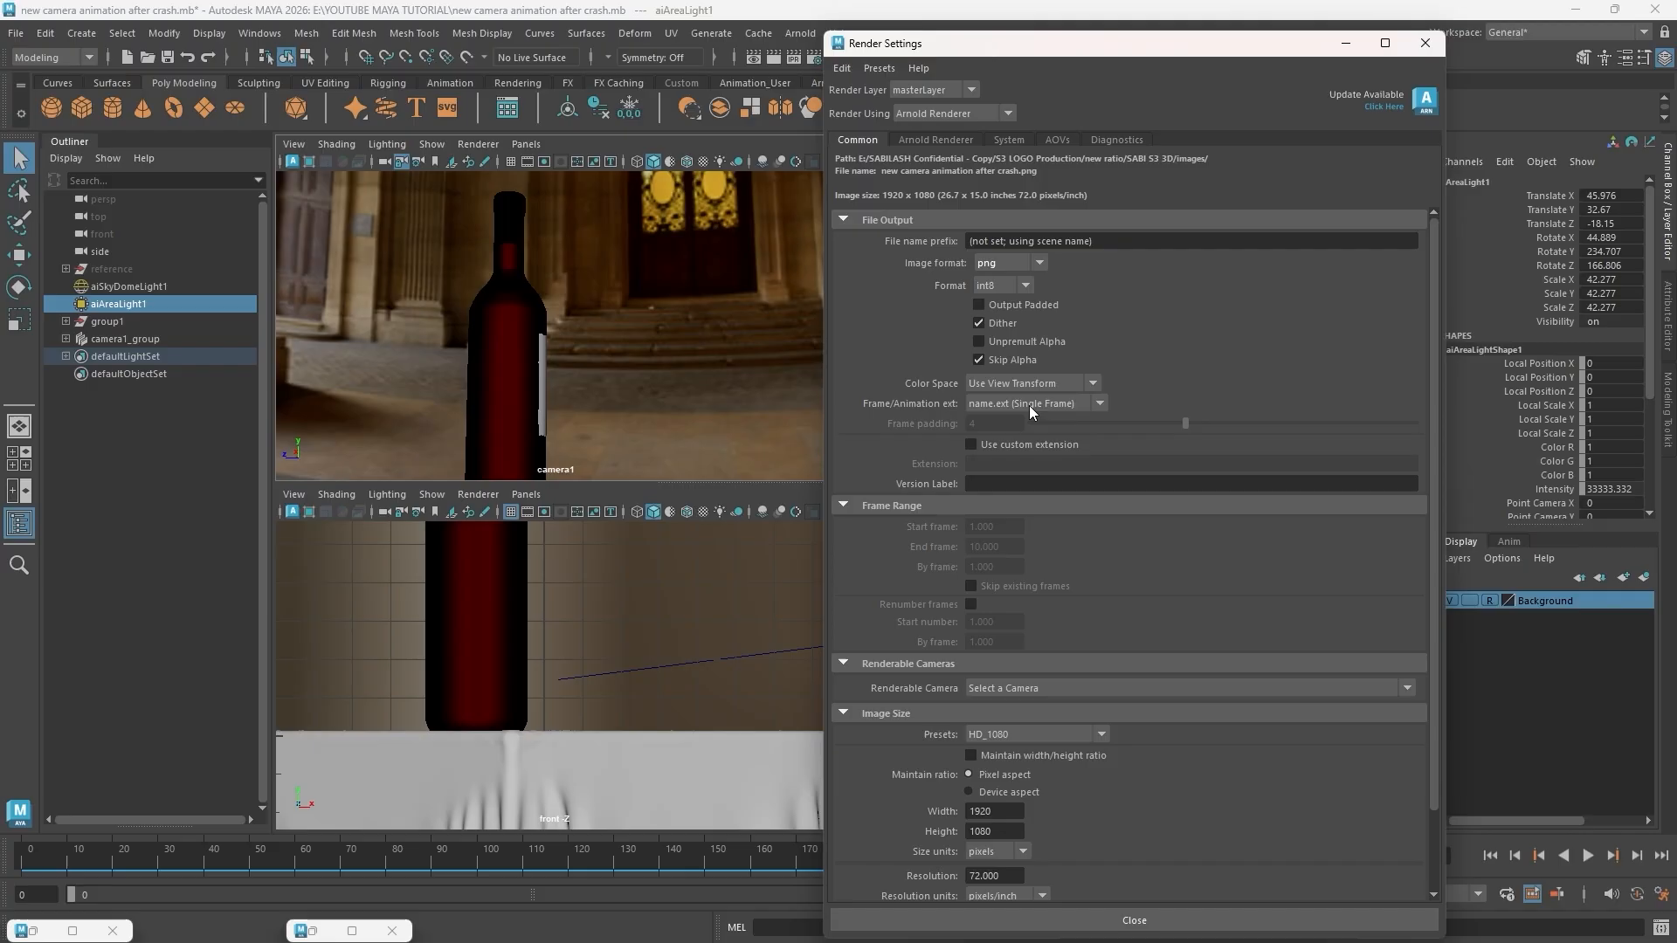
Set the frame/animation extension of the rendered files to name_#.ext so they are saved as a numbered sequence
{"action": "left_click", "coordinate": [1074, 408]}
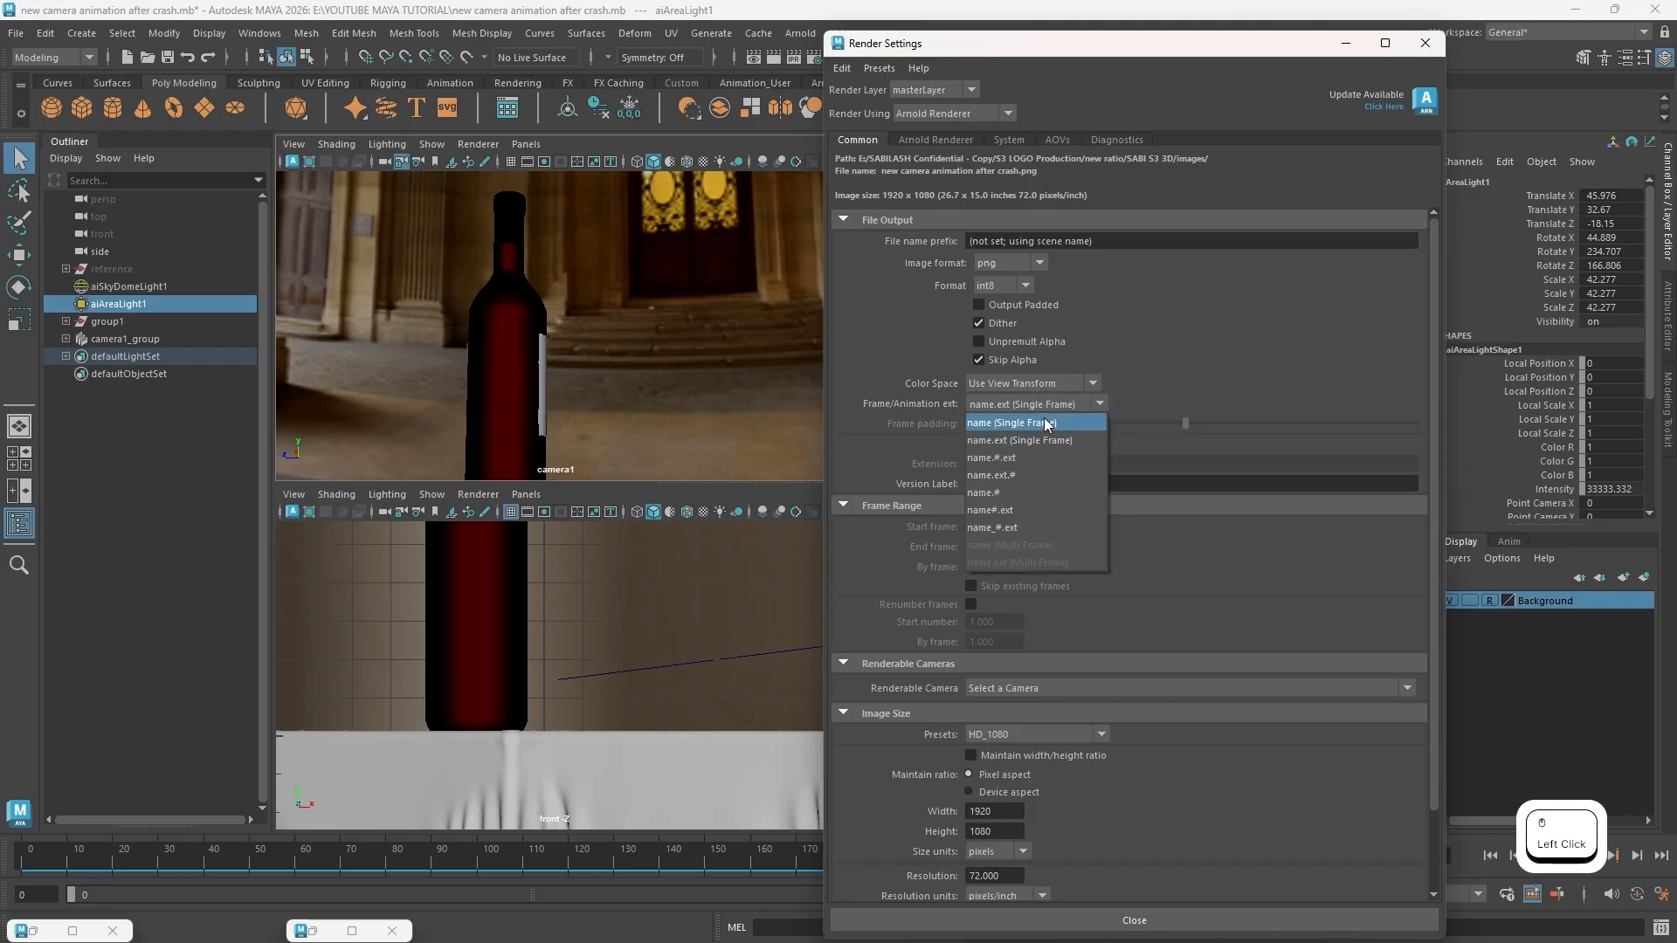
{"action": "left_click", "coordinate": [1010, 528]}
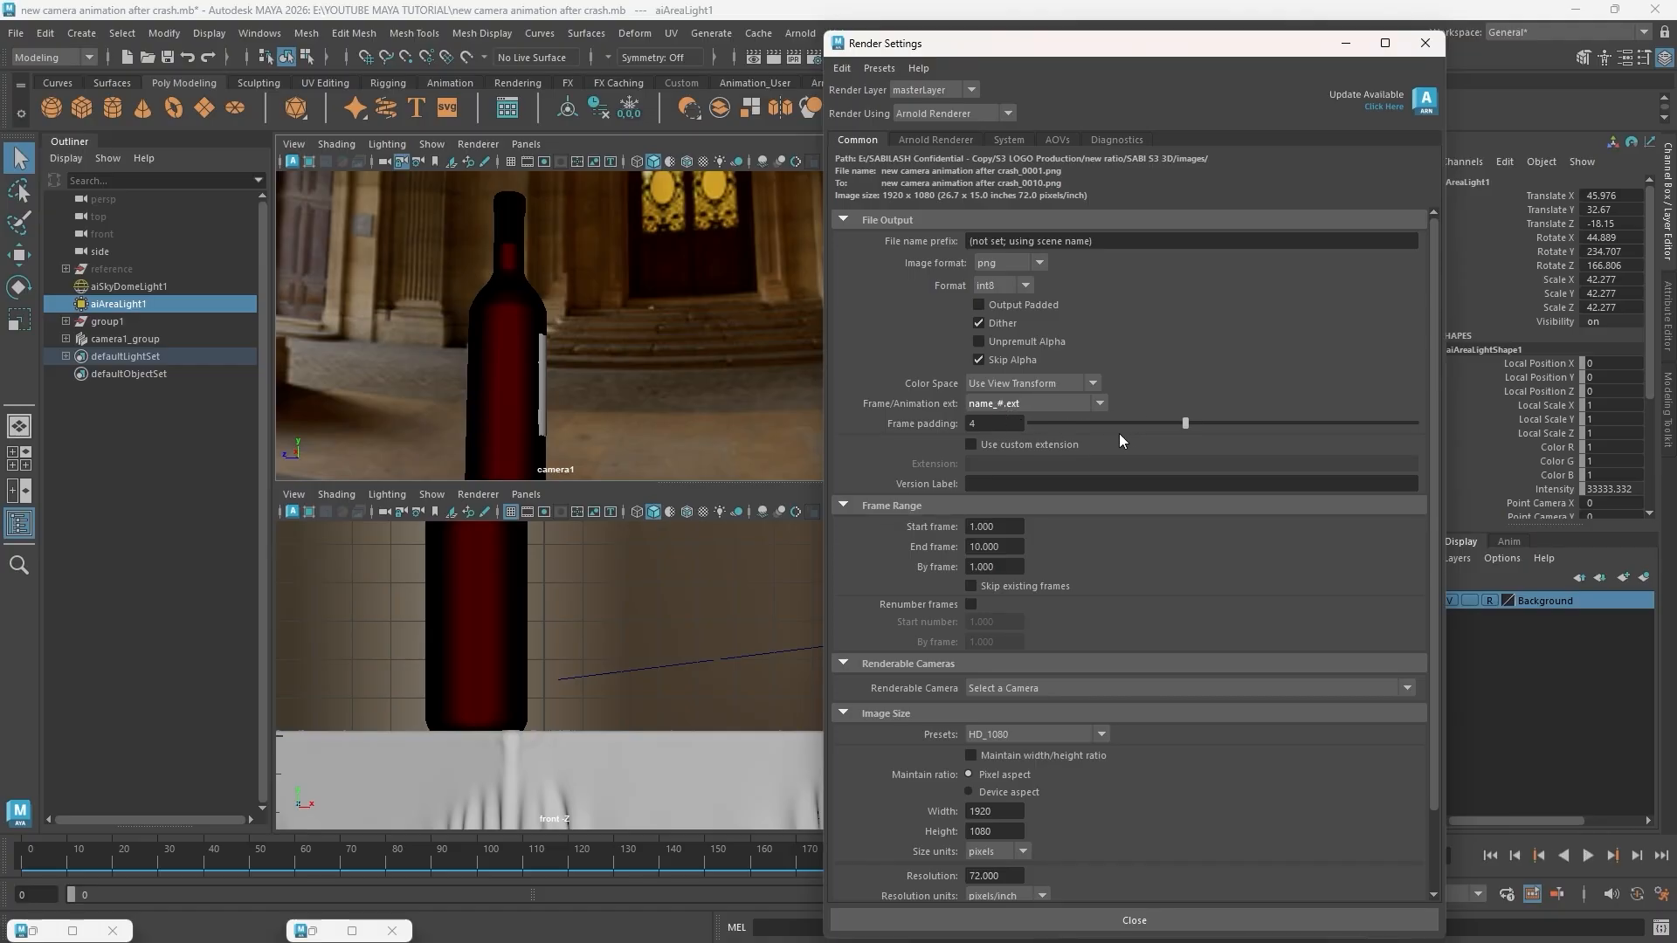
{"action": "left_click", "coordinate": [1014, 407]}
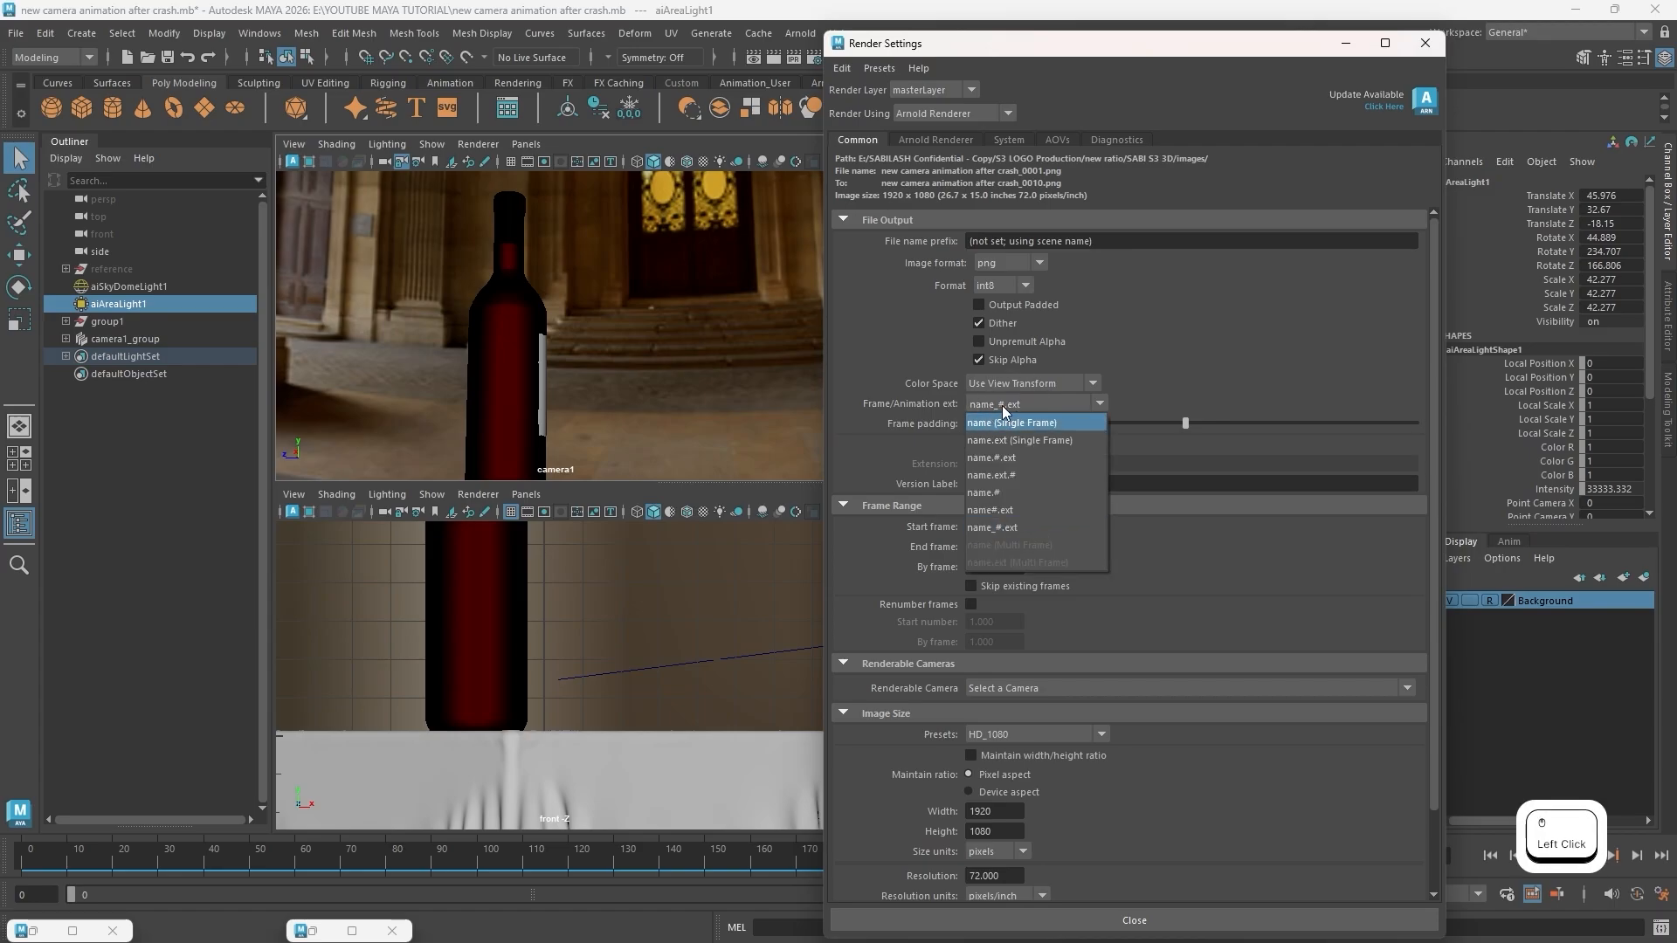
{"action": "left_click", "coordinate": [1145, 401]}
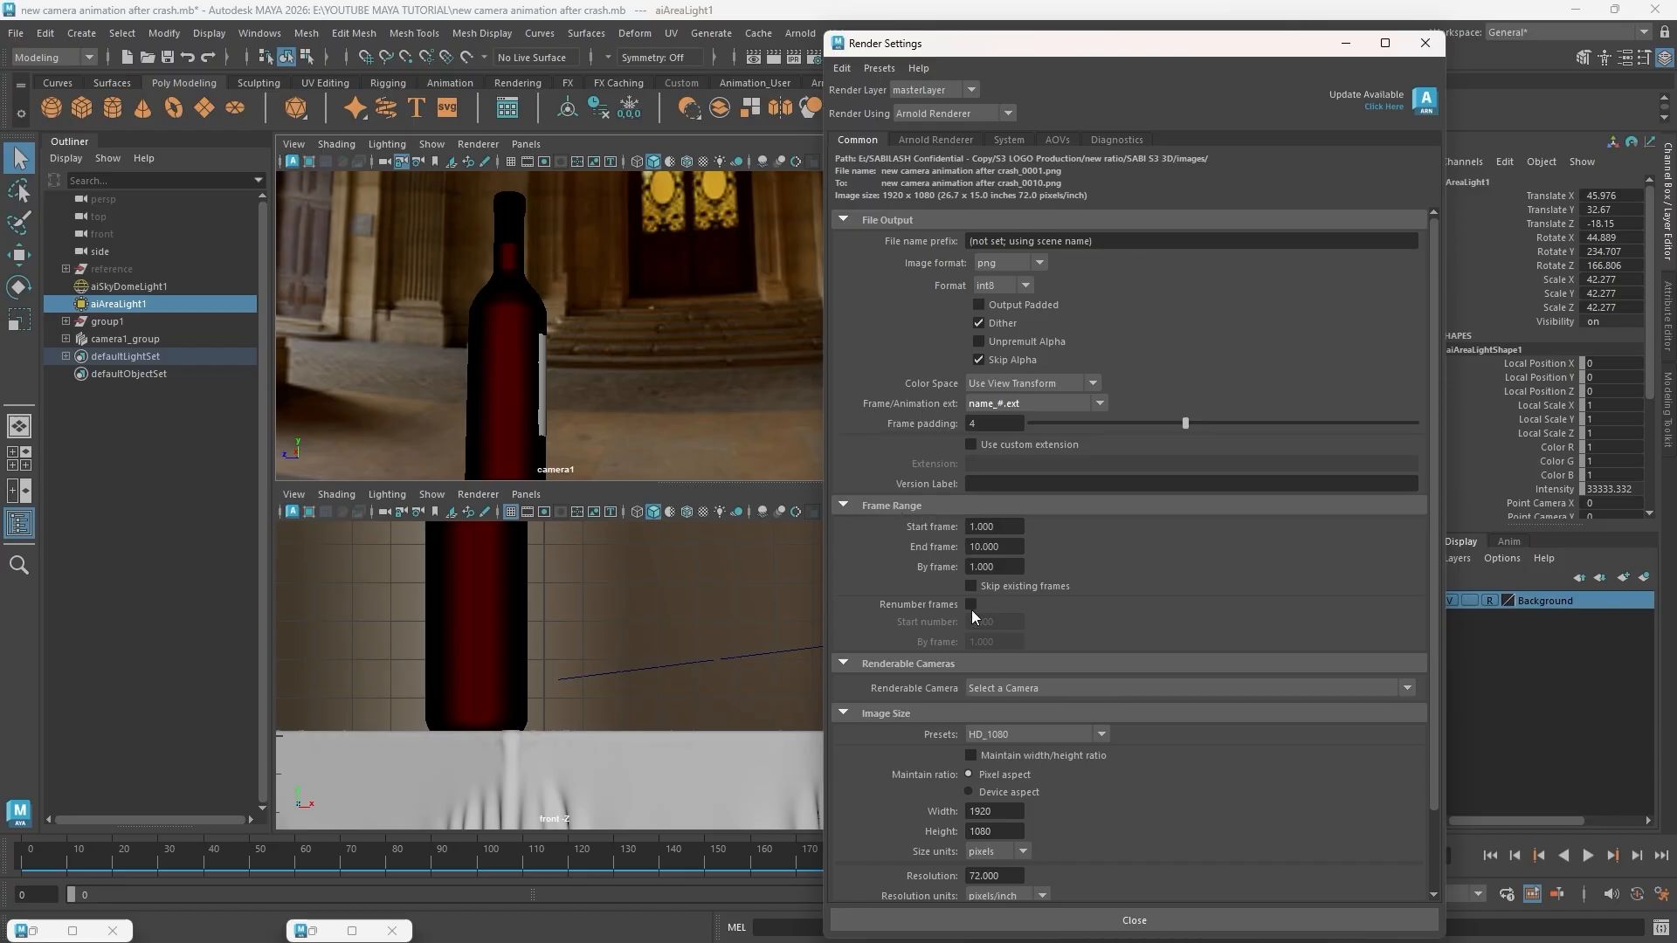
Set the end frame of the render's frame range to 300
{"action": "left_click", "coordinate": [978, 526]}
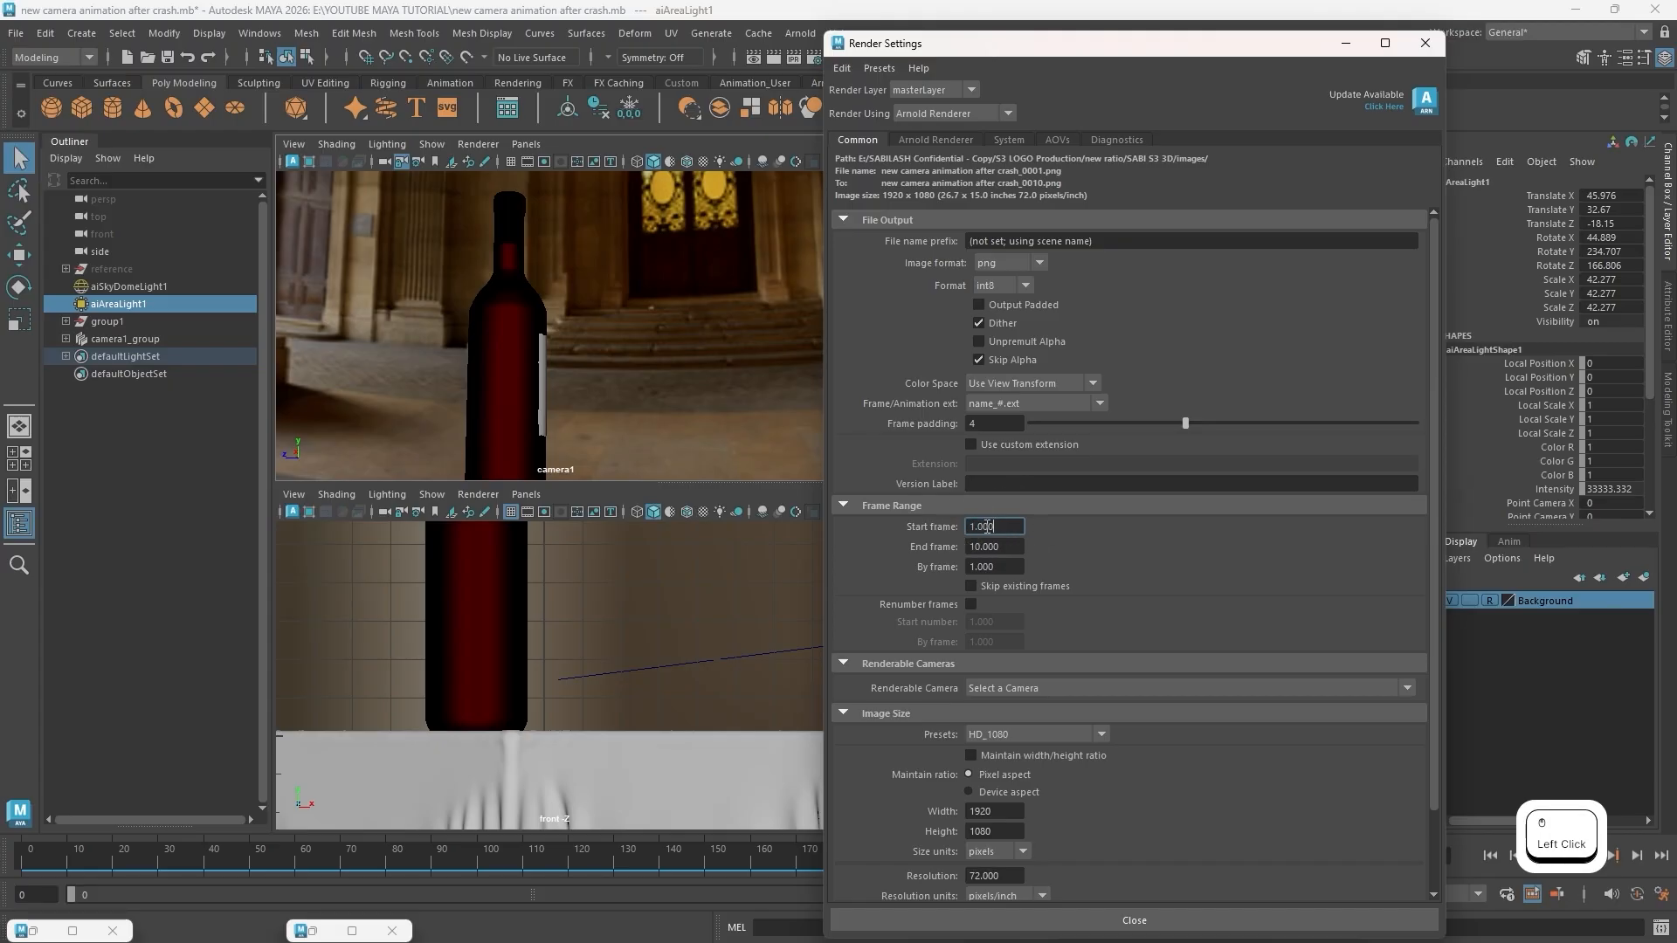
{"action": "left_click", "coordinate": [968, 545]}
{"action": "type", "text": "300"}
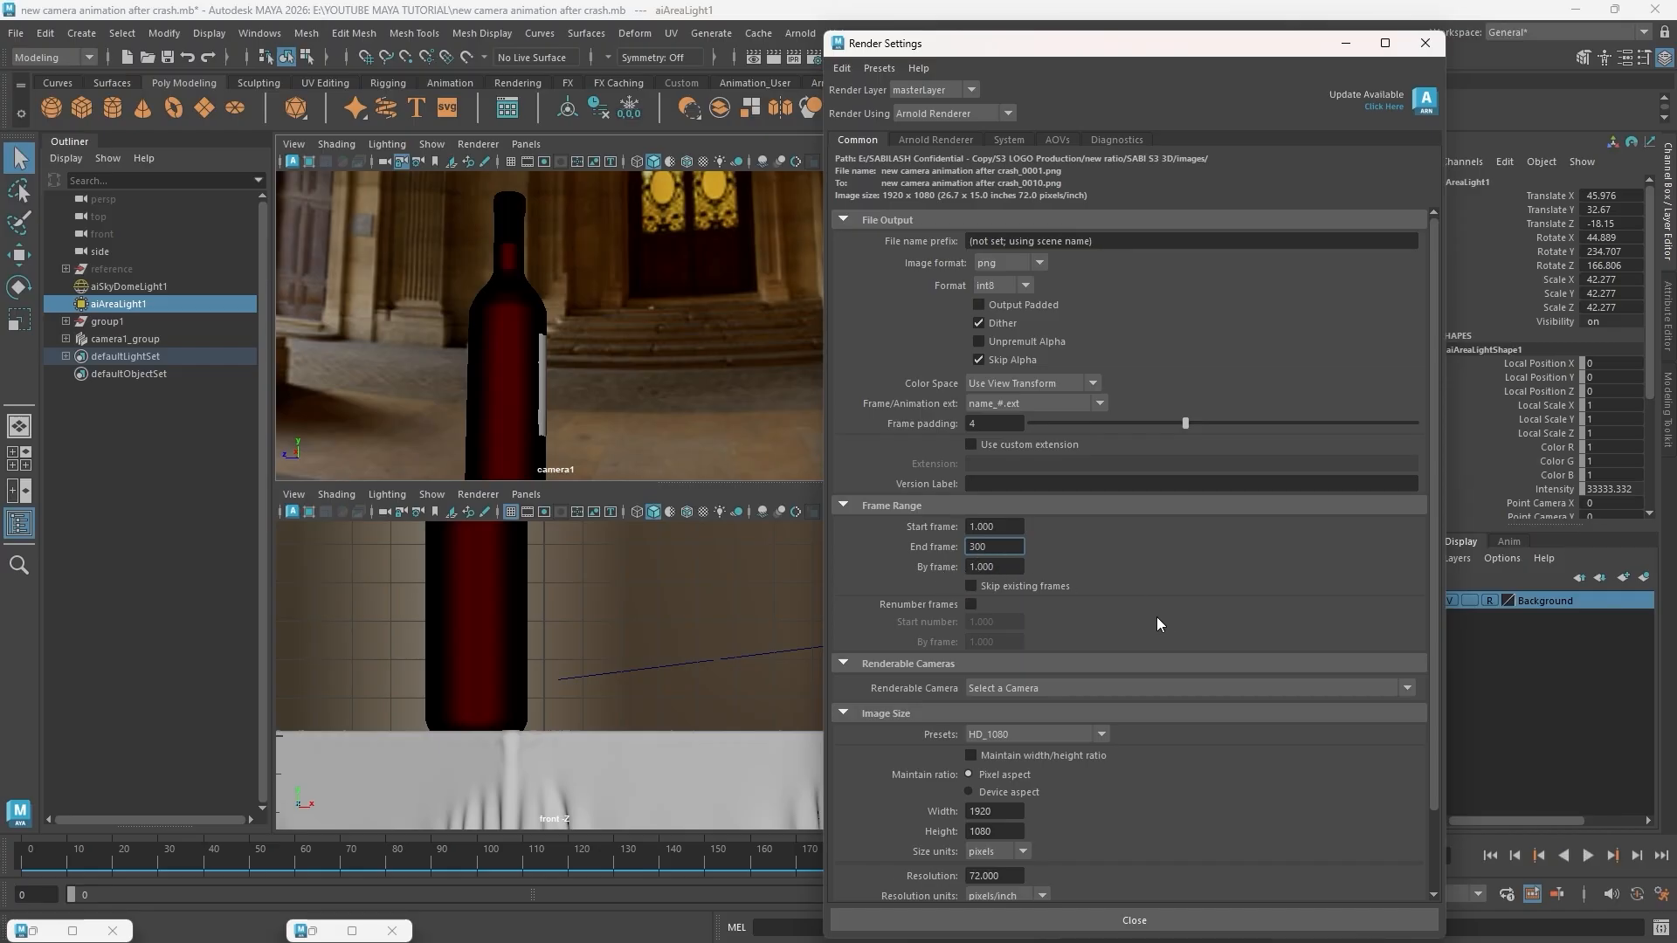
Try the HD_540 image size preset and return to HD_1080
{"action": "scroll", "coordinate": [1126, 570], "scroll_direction": "down", "scroll_amount": 3}
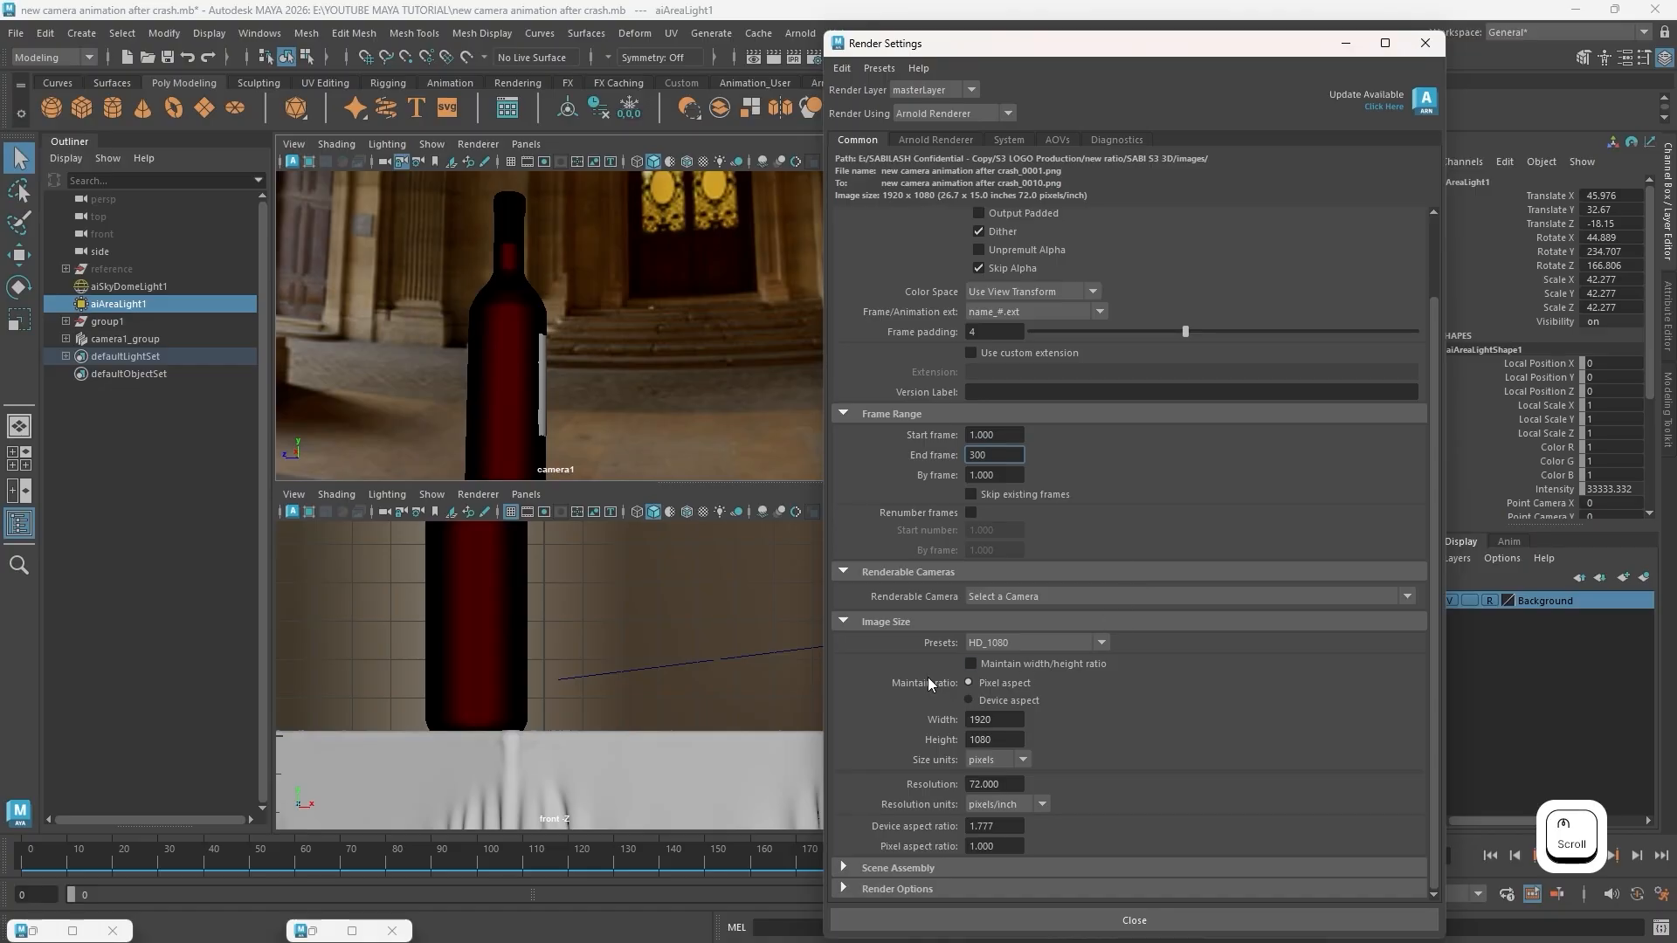
{"action": "left_click", "coordinate": [1074, 642]}
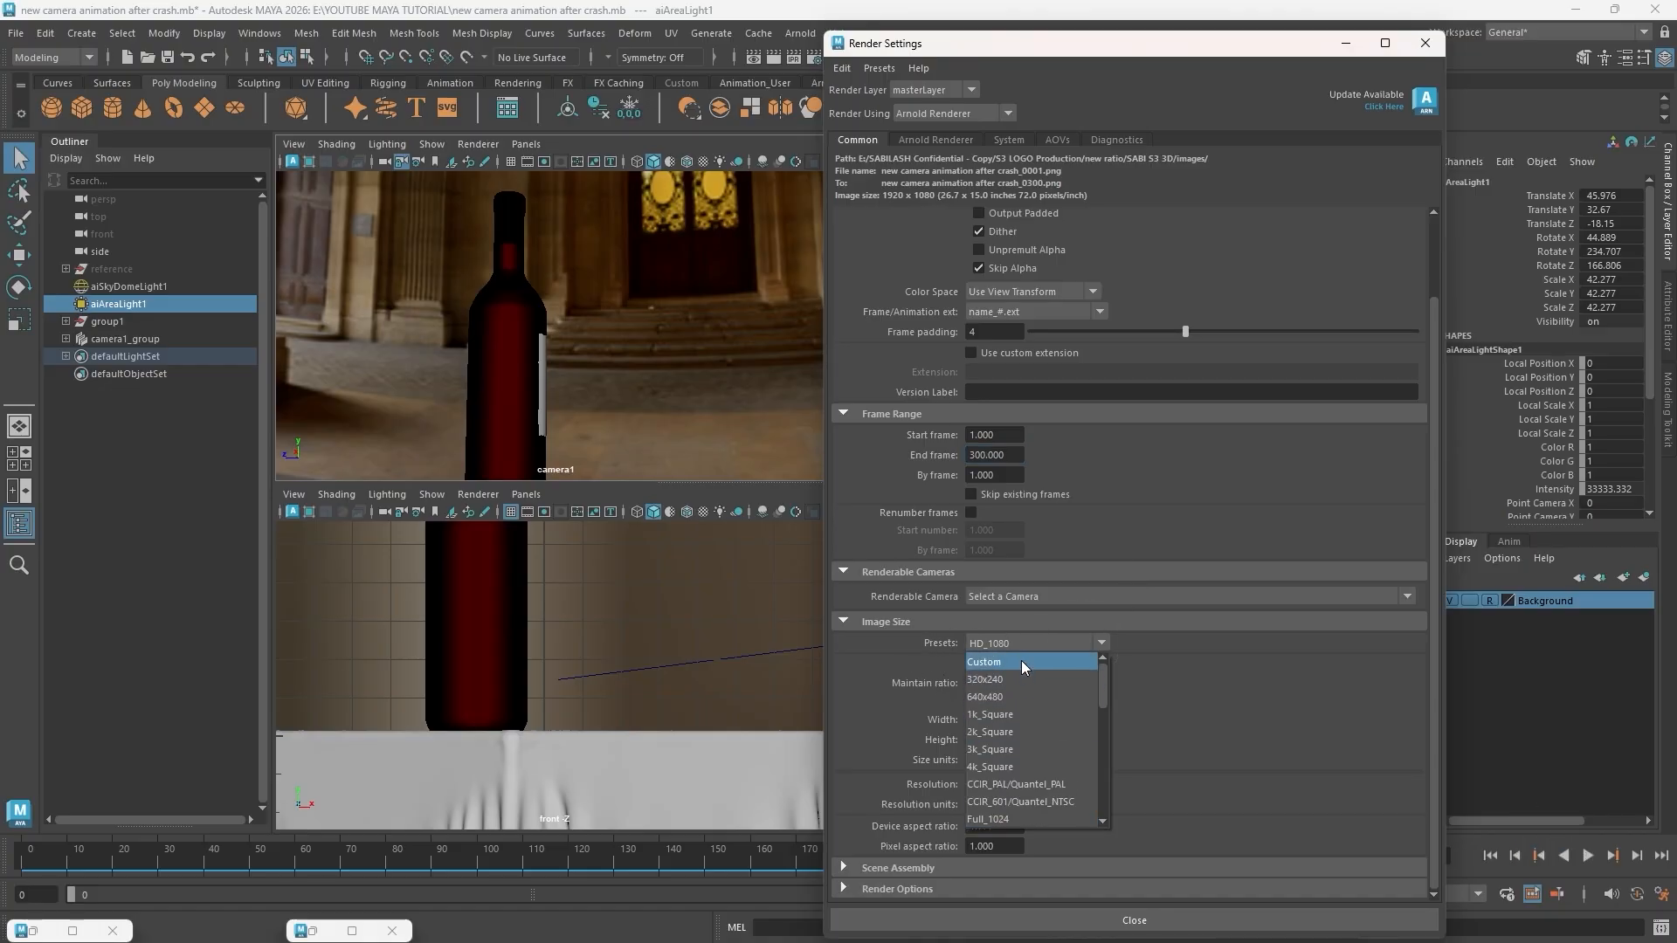
{"action": "scroll", "coordinate": [1023, 658], "scroll_direction": "down", "scroll_amount": 2}
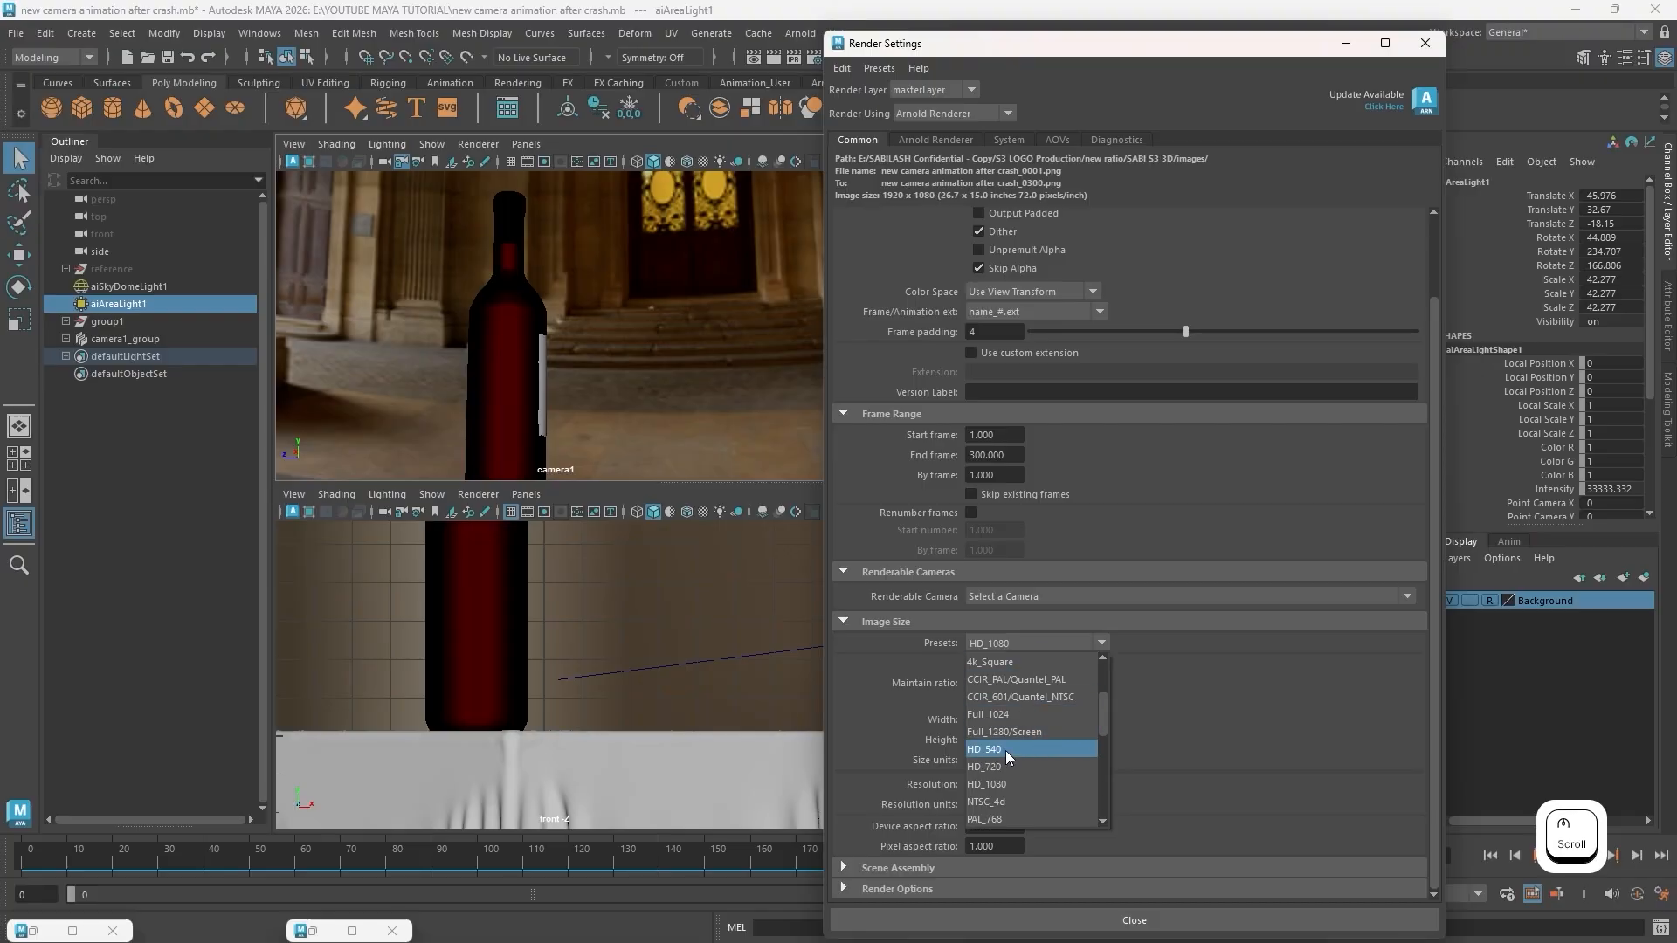
{"action": "left_click", "coordinate": [998, 752]}
{"action": "left_click", "coordinate": [1025, 643]}
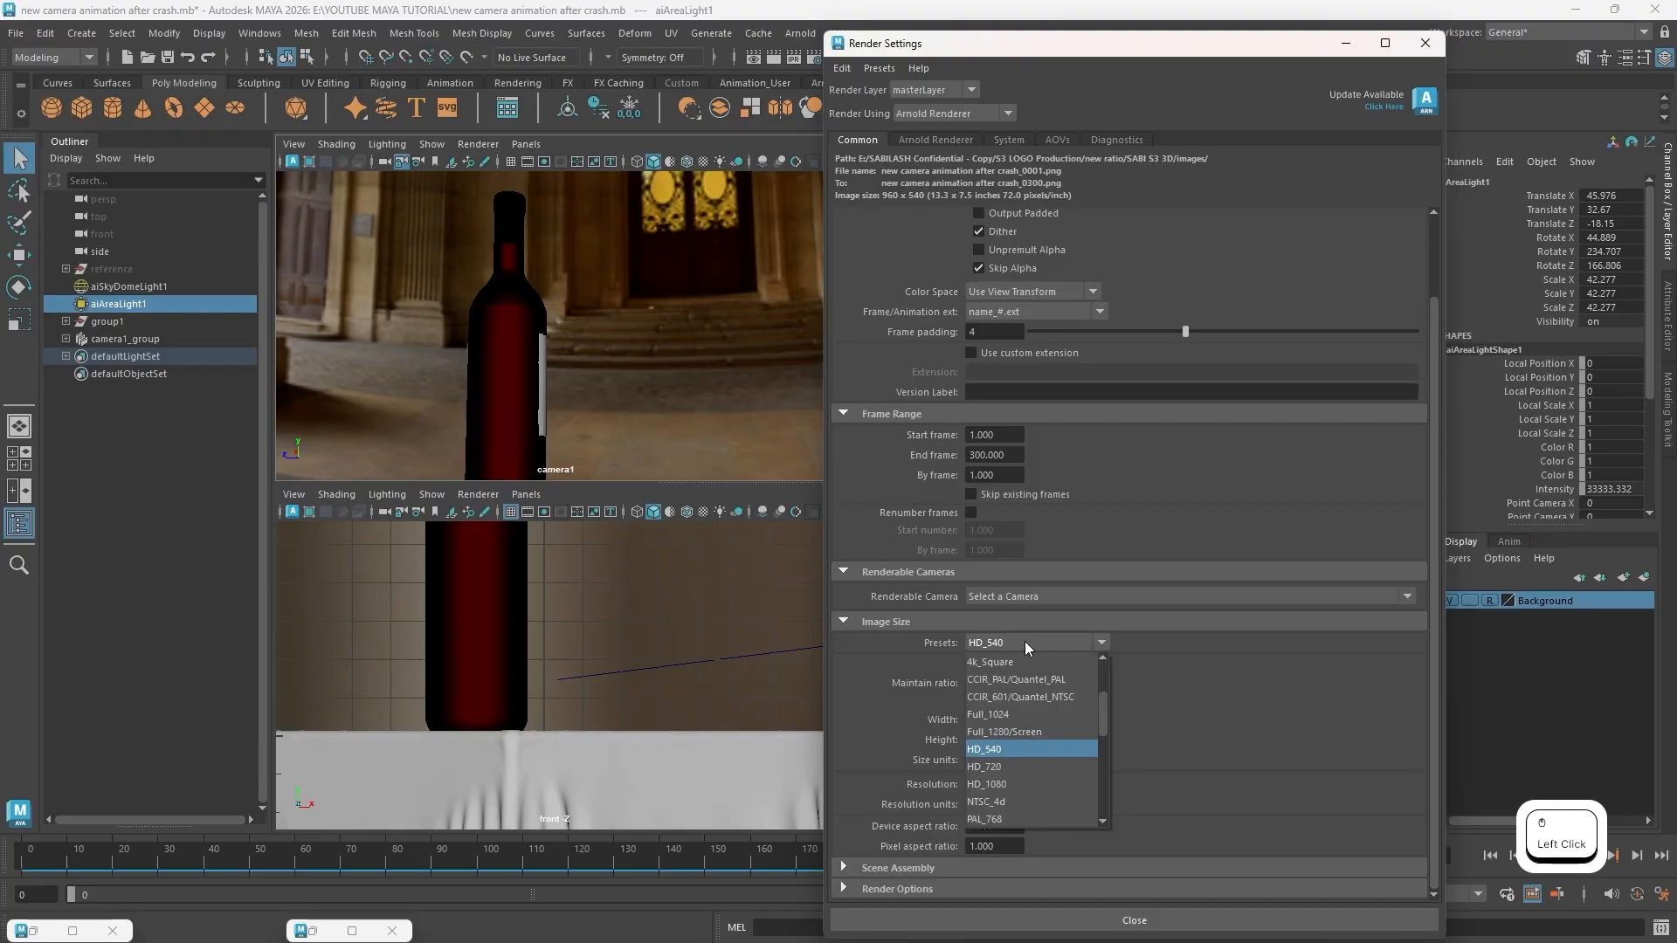
{"action": "scroll", "coordinate": [1046, 722], "scroll_direction": "down", "scroll_amount": 2}
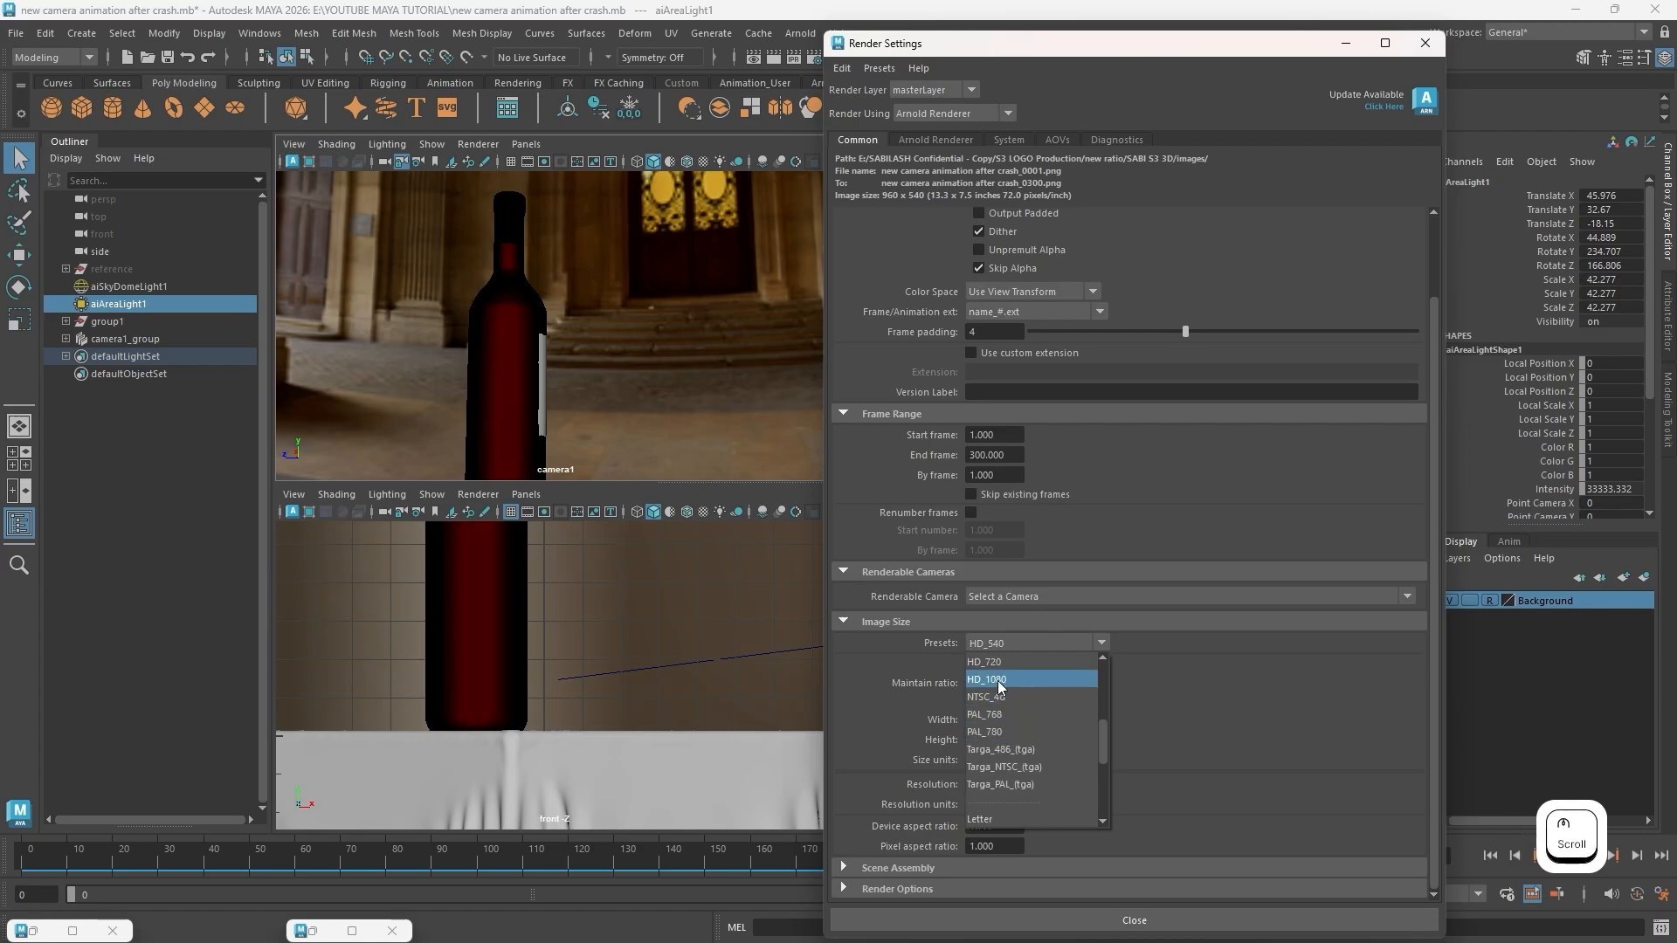
{"action": "left_click", "coordinate": [1000, 679]}
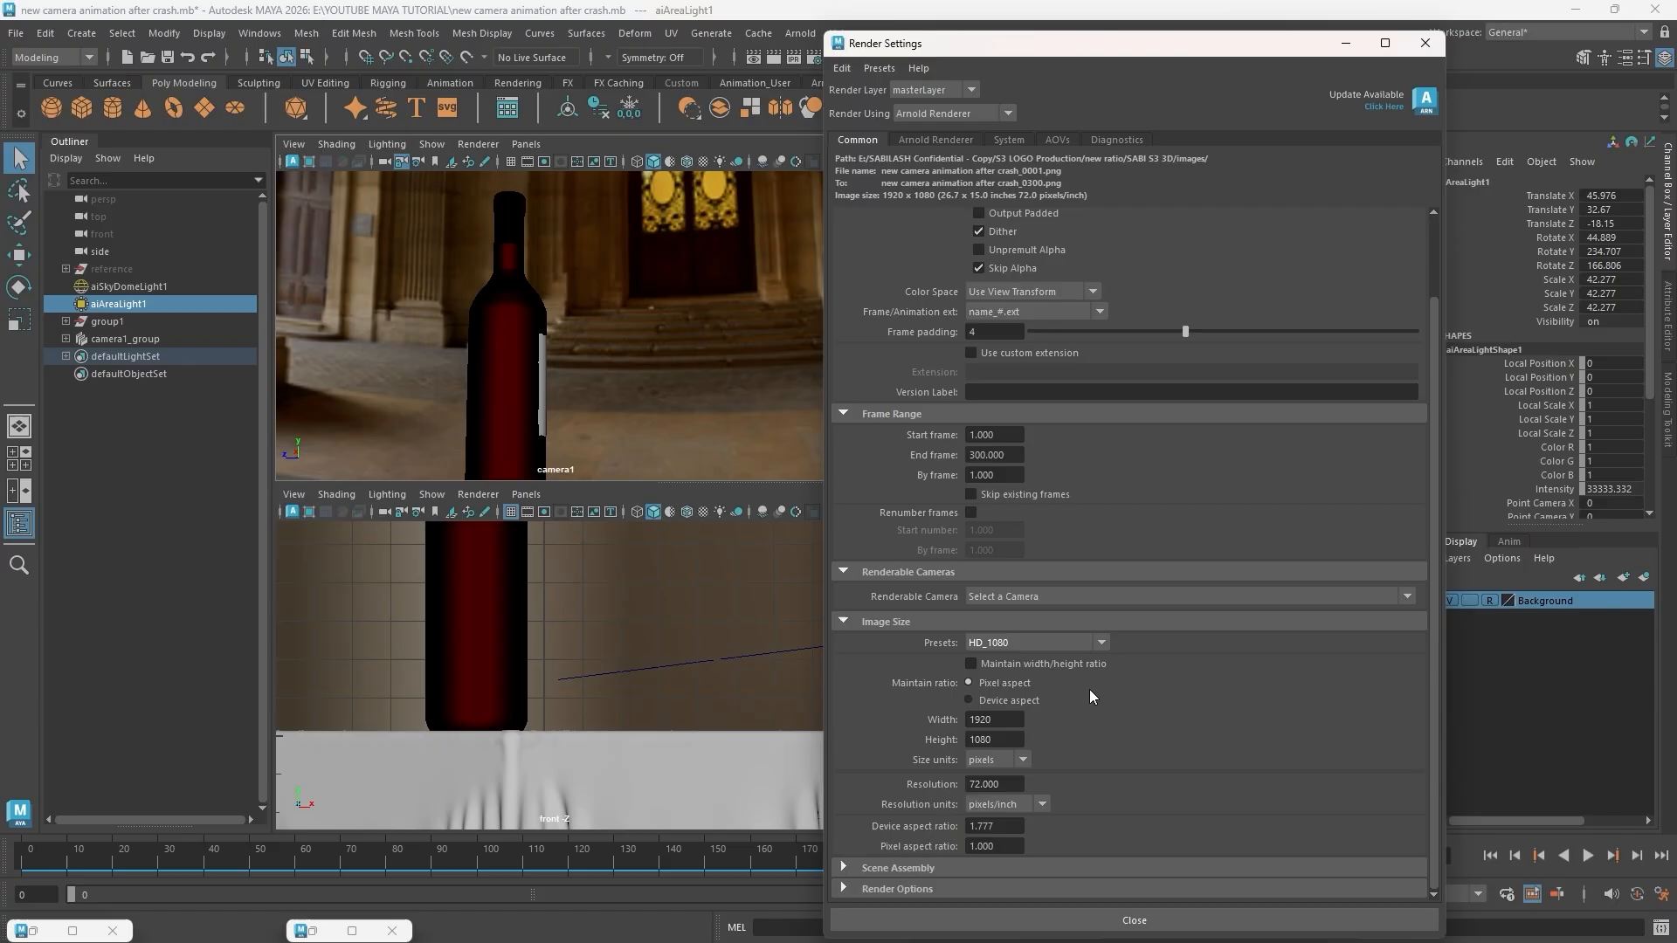
Set the image size preset to HD_540 and the Arnold Camera (AA) samples to 10
{"action": "scroll", "coordinate": [1062, 627], "scroll_direction": "down", "scroll_amount": 3}
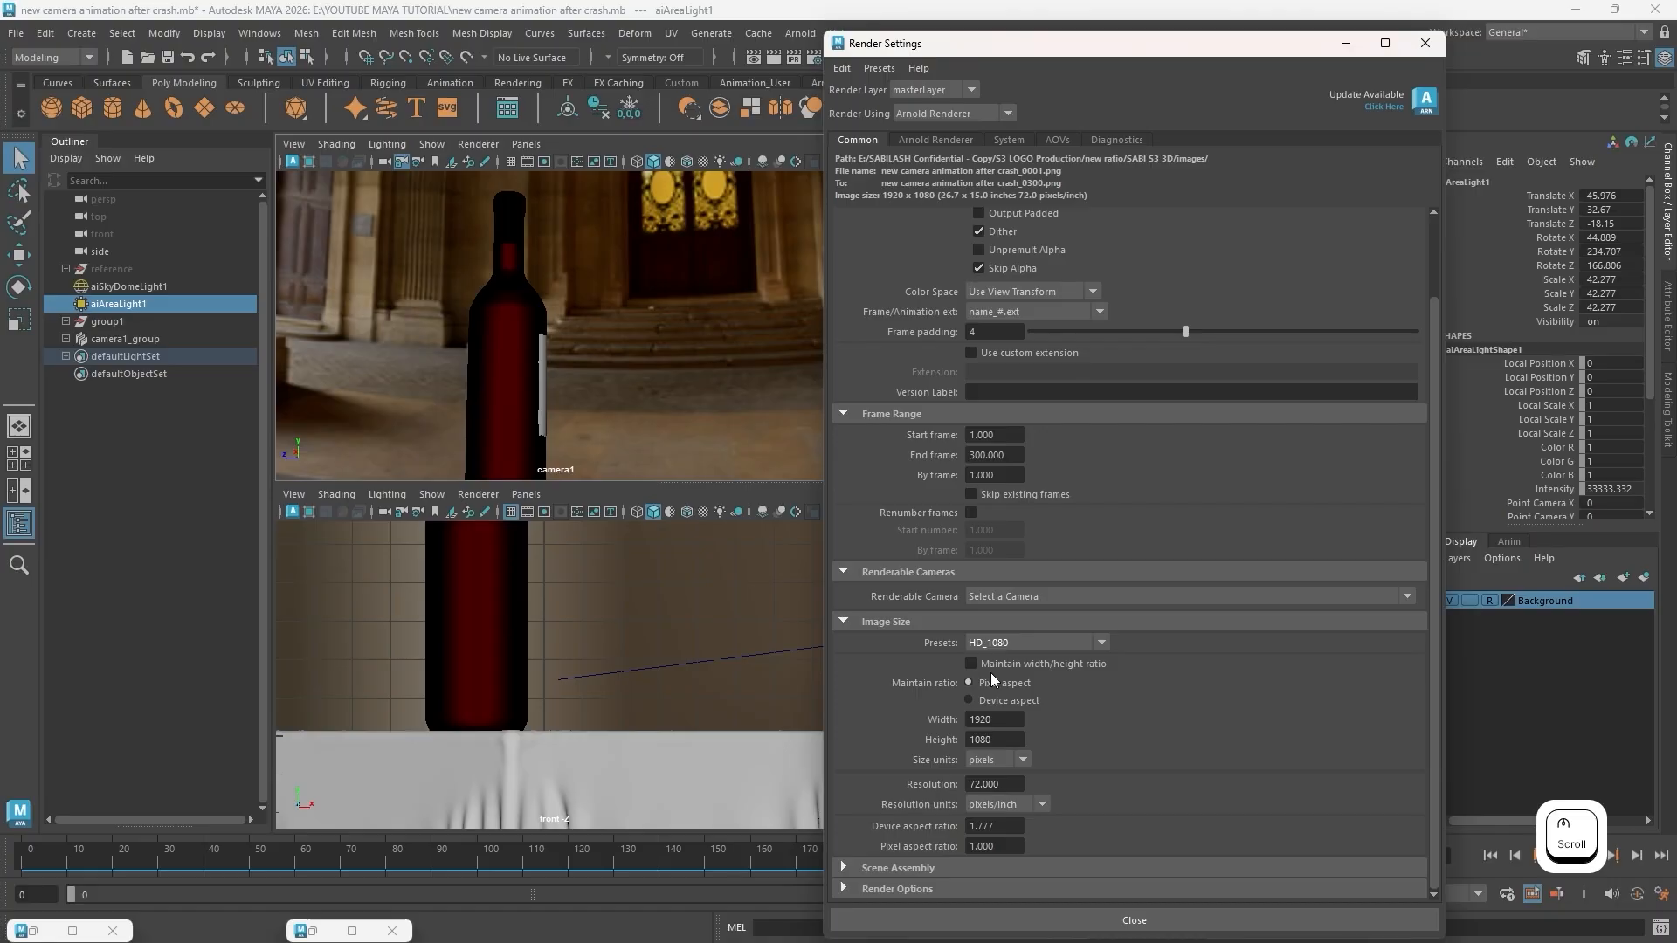
{"action": "left_click", "coordinate": [1008, 642]}
{"action": "scroll", "coordinate": [1011, 690], "scroll_direction": "down", "scroll_amount": 3}
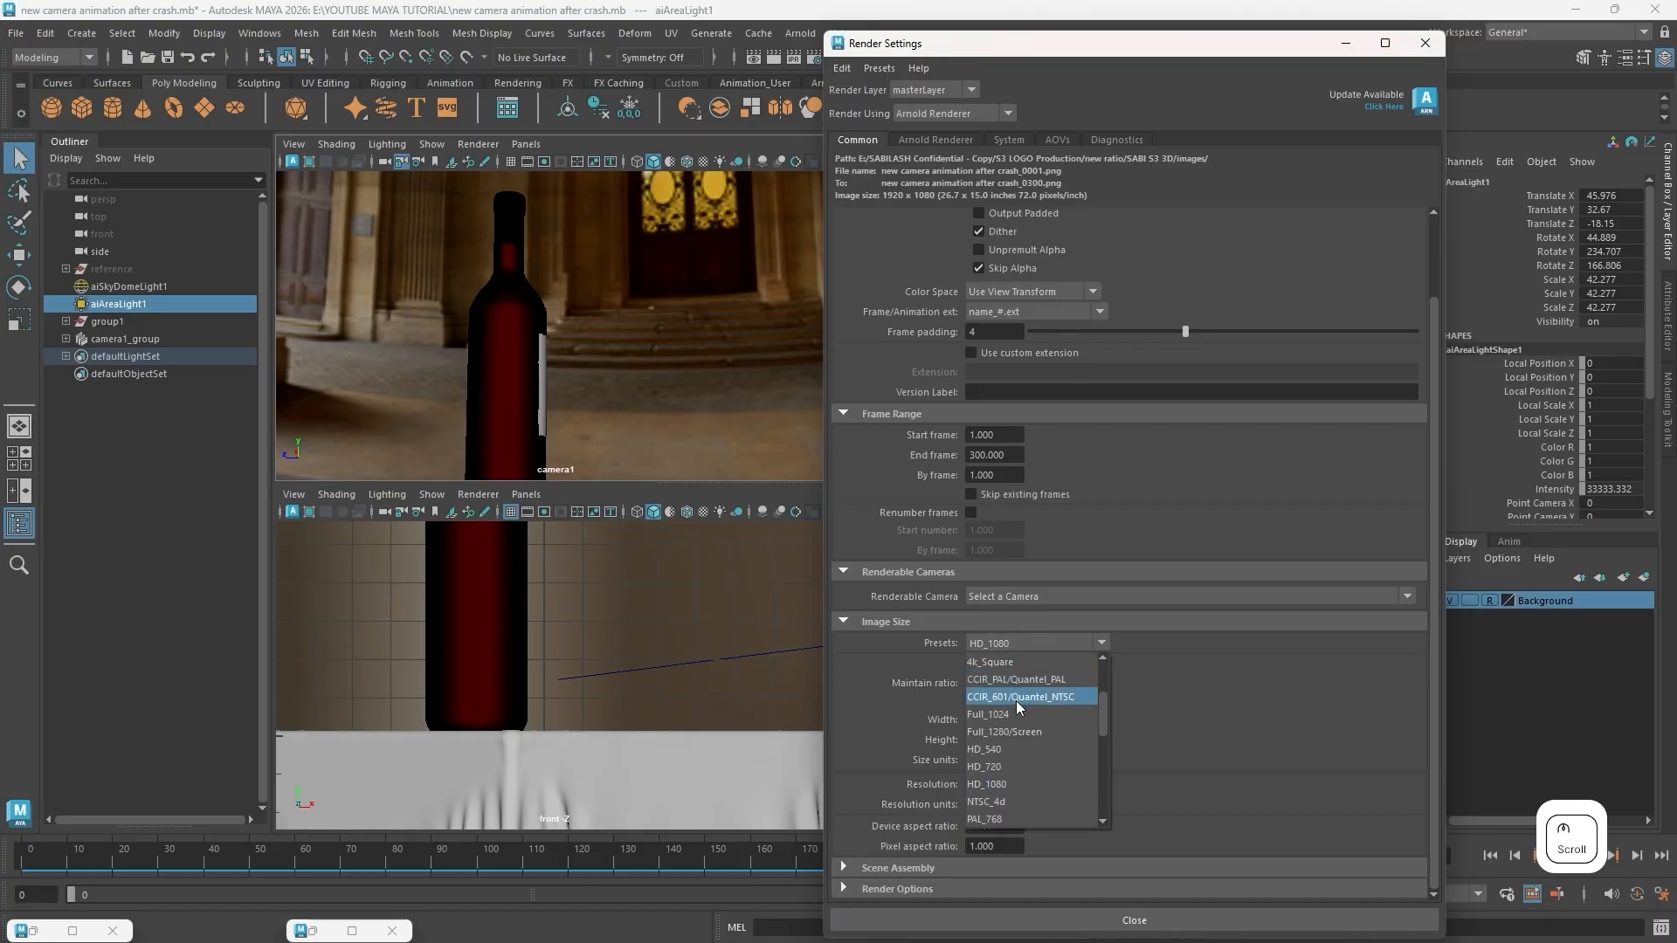
{"action": "left_click", "coordinate": [1007, 751]}
{"action": "left_click", "coordinate": [961, 140]}
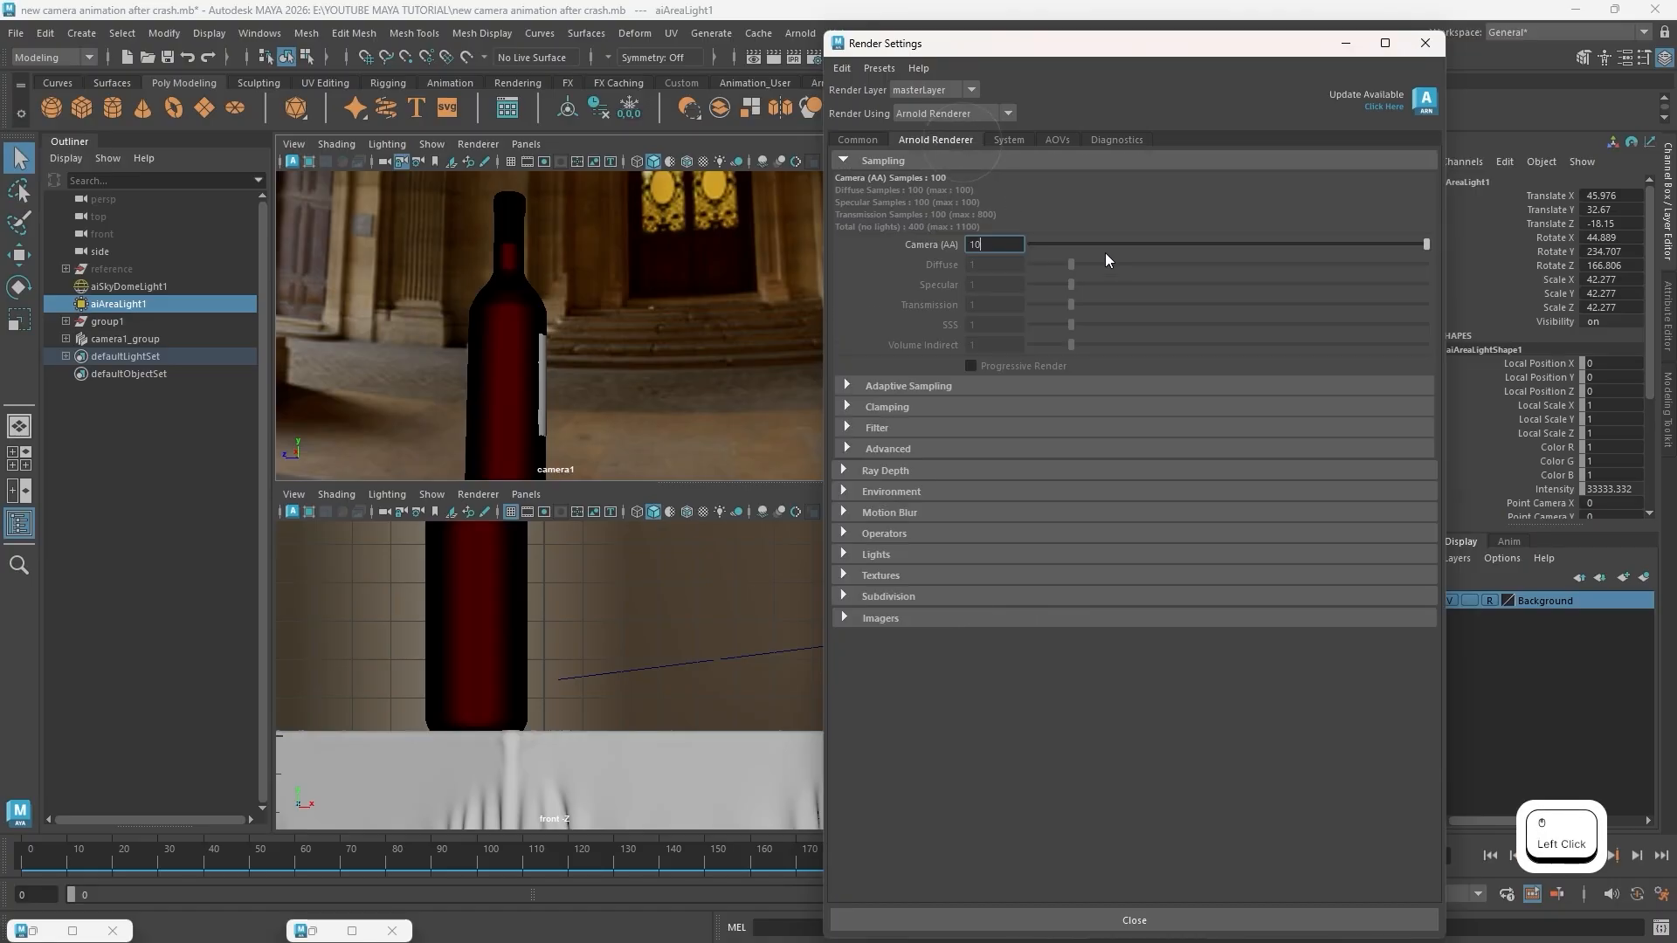
{"action": "left_click", "coordinate": [1223, 246]}
{"action": "left_click_drag", "start_coordinate": [1400, 243], "coordinate": [1432, 244]}
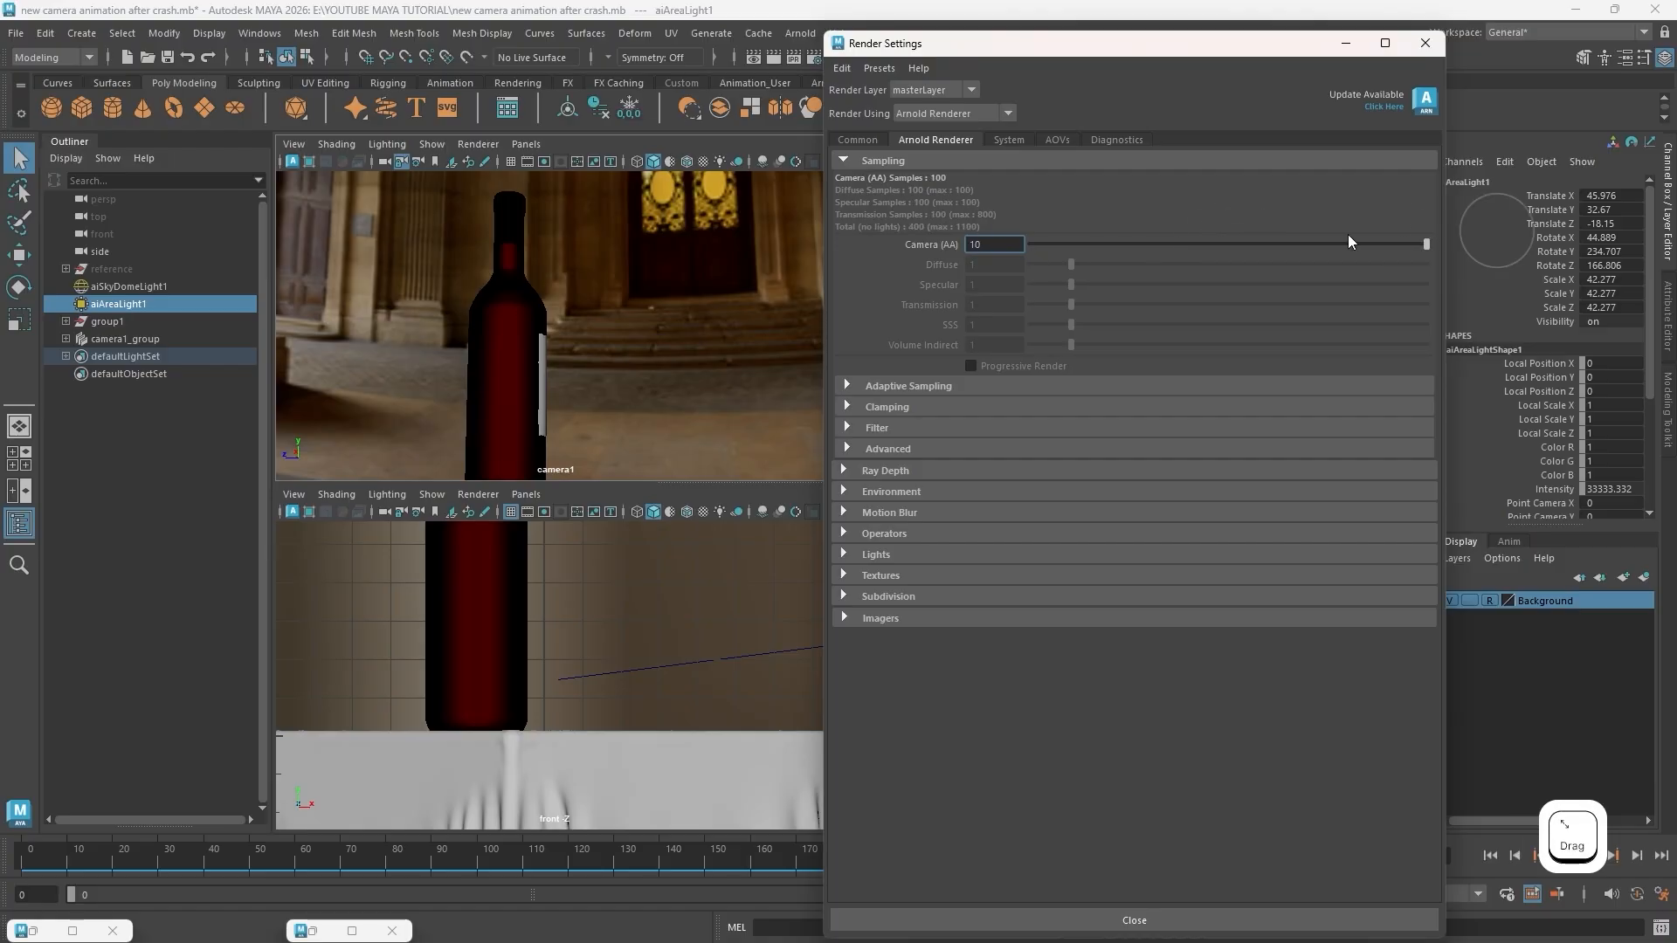
Set the image size preset in the common render settings to HD_1080
{"action": "left_click", "coordinate": [856, 139]}
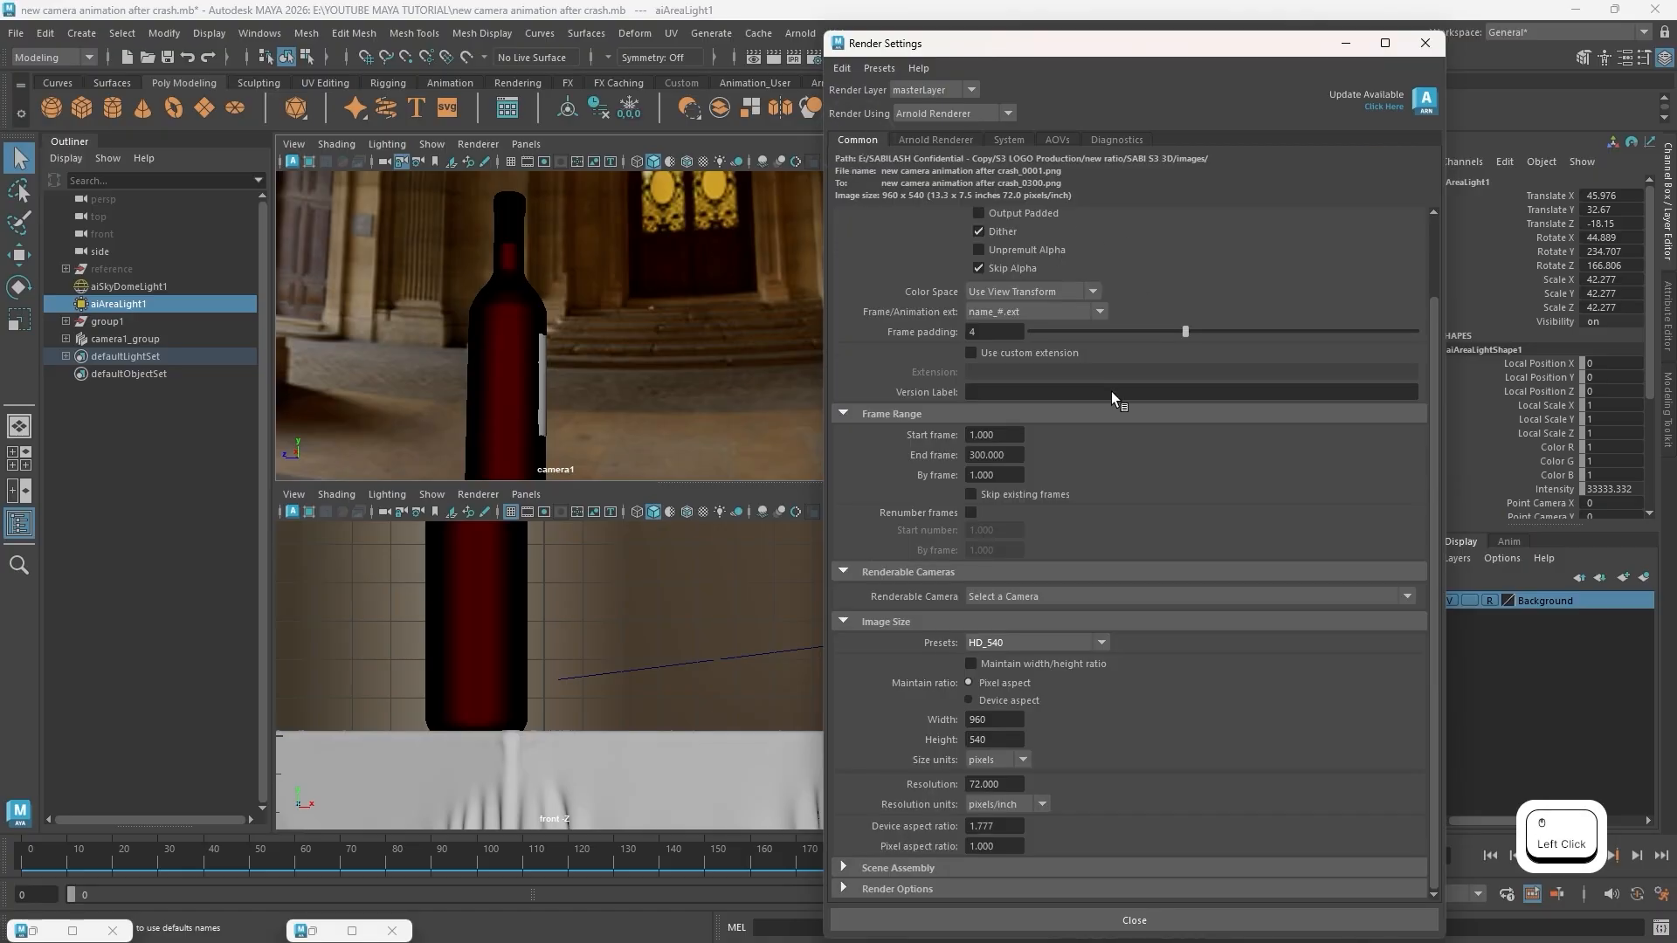
{"action": "left_click", "coordinate": [1019, 646]}
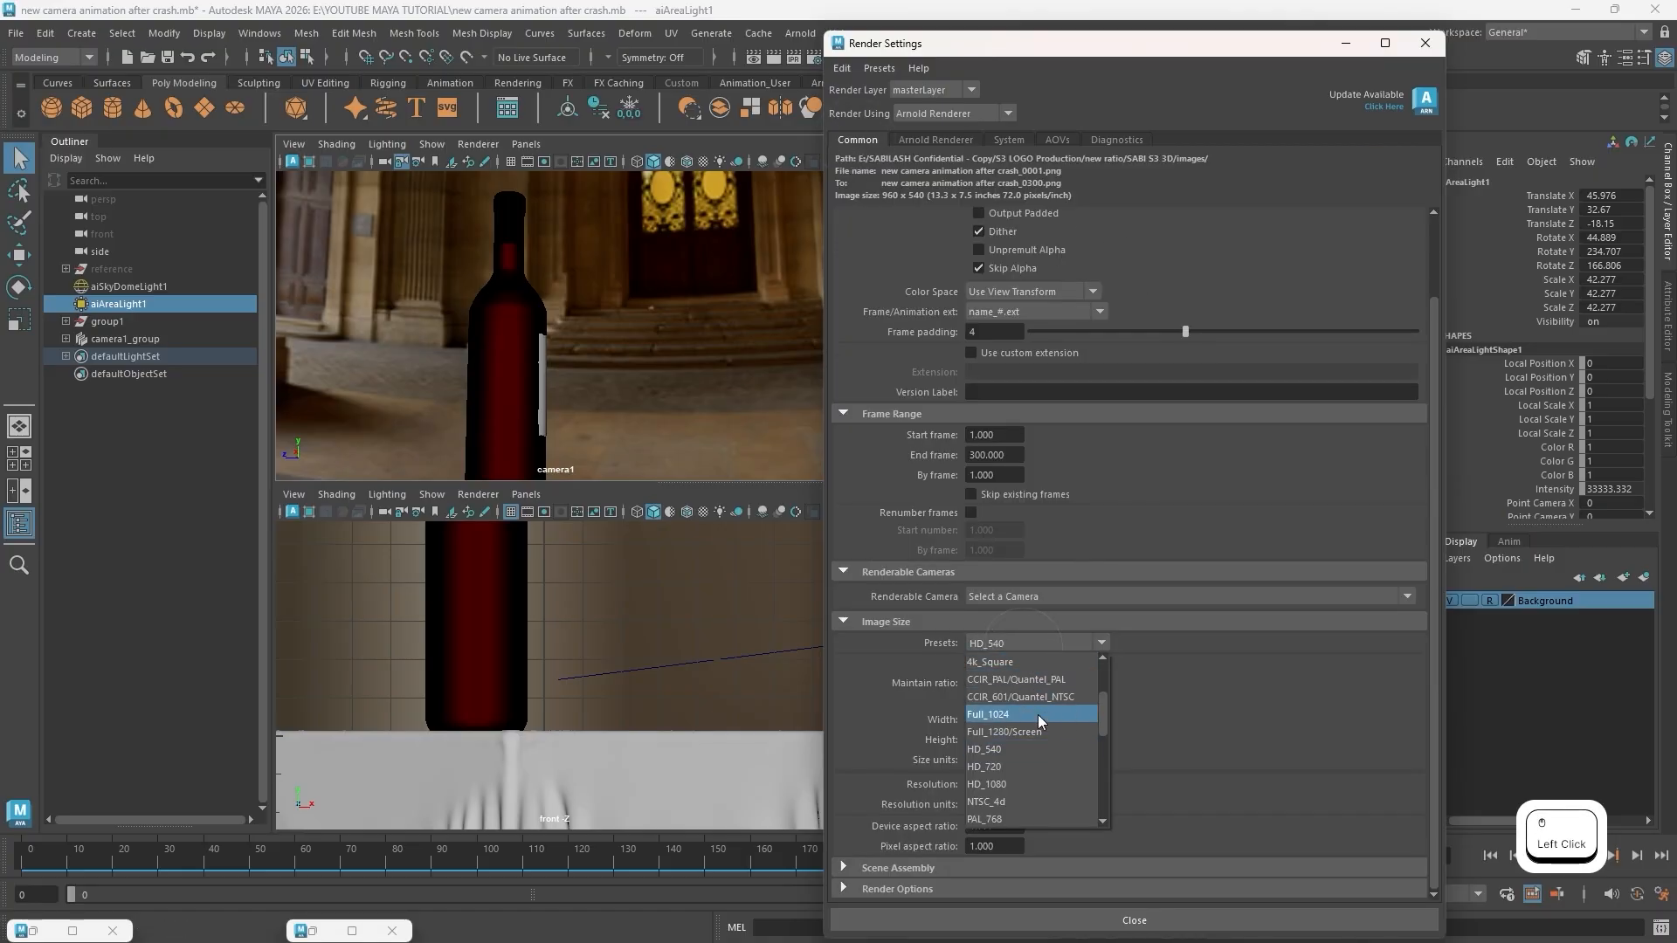
{"action": "left_click", "coordinate": [994, 785]}
{"action": "scroll", "coordinate": [1104, 657], "scroll_direction": "down", "scroll_amount": 3}
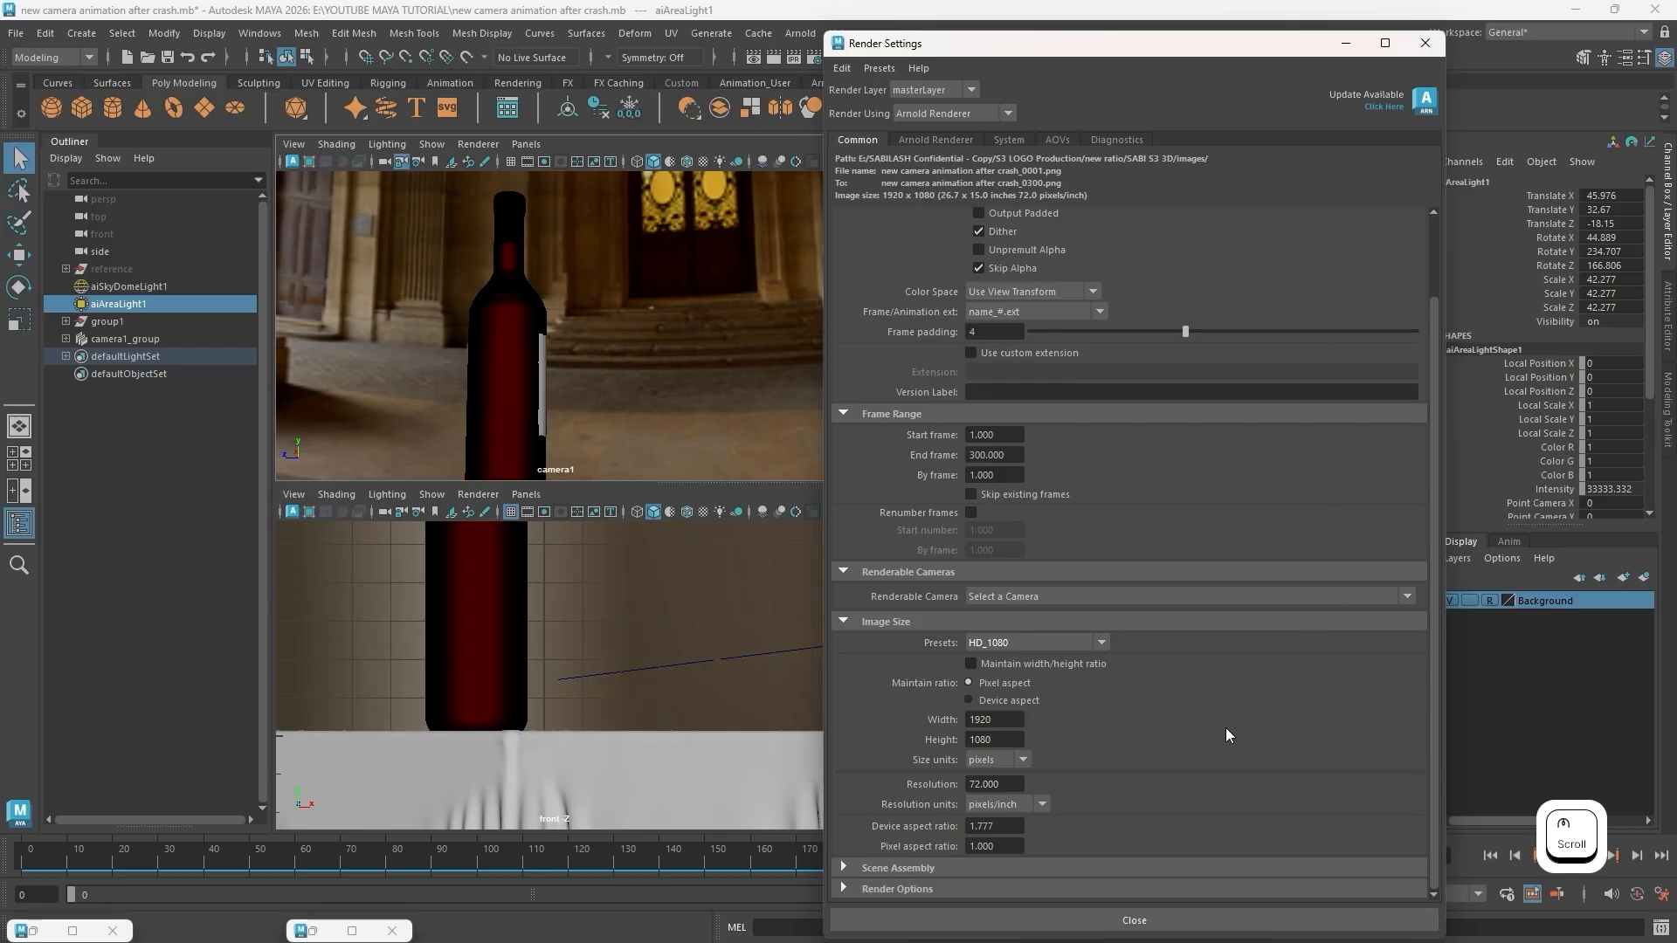
Choose camera1 as the renderable camera and close Render Settings
{"action": "scroll", "coordinate": [996, 270], "scroll_direction": "up", "scroll_amount": 3}
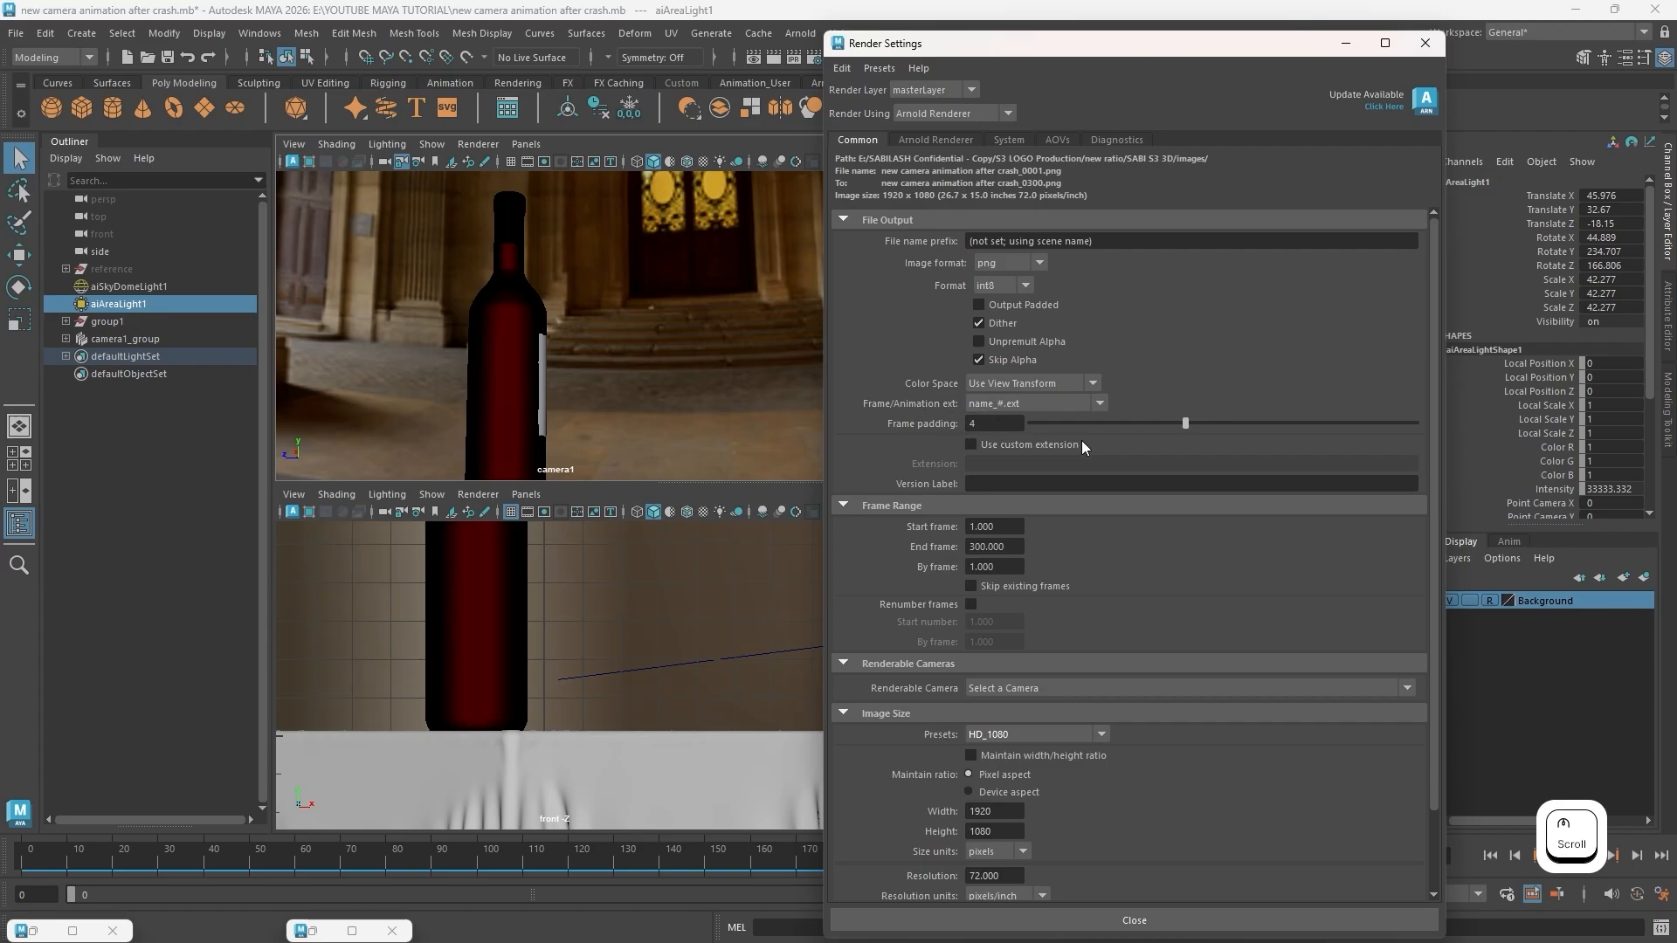
{"action": "scroll", "coordinate": [1081, 440], "scroll_direction": "down", "scroll_amount": 3}
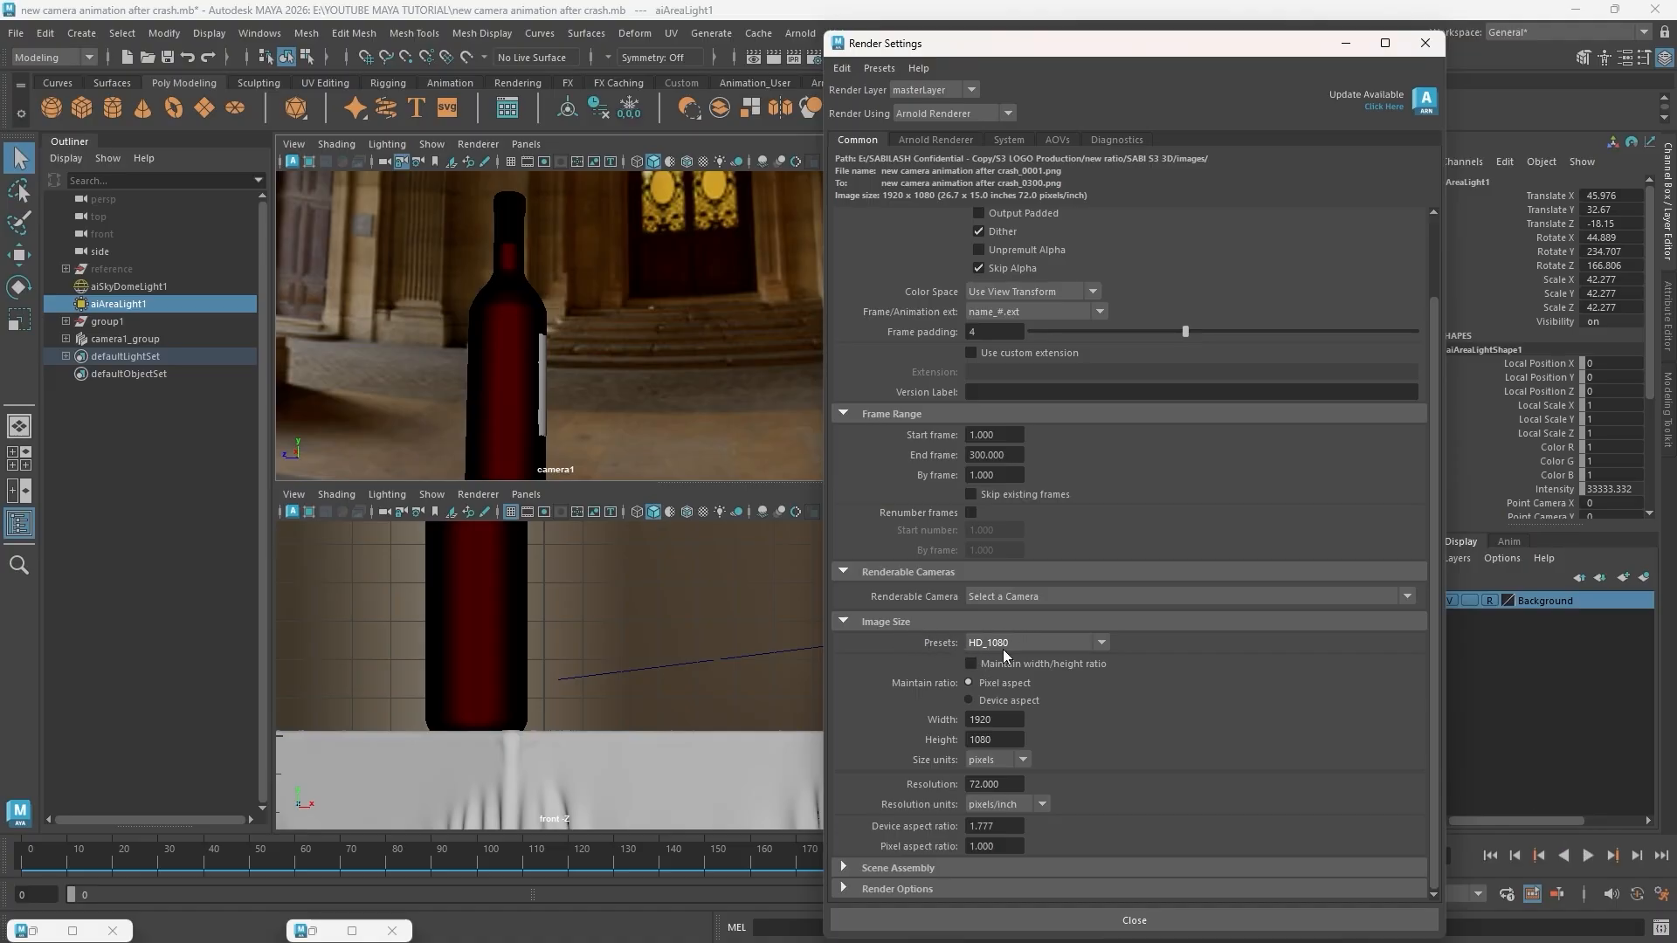
{"action": "left_click", "coordinate": [1014, 598]}
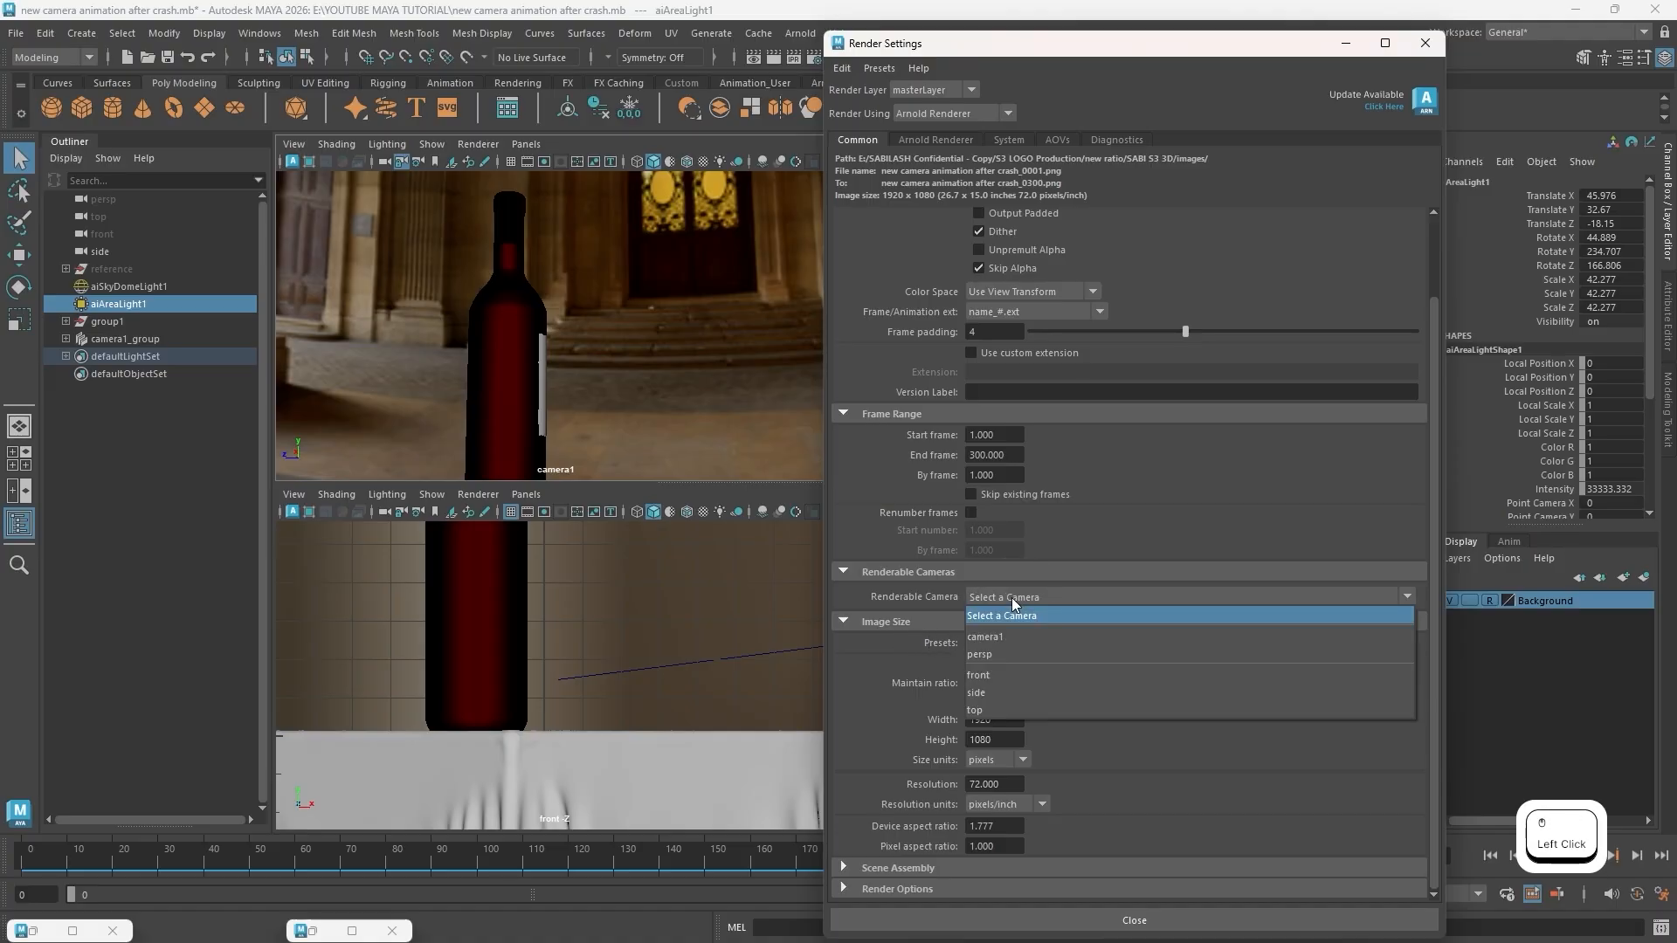
{"action": "left_click", "coordinate": [1011, 635]}
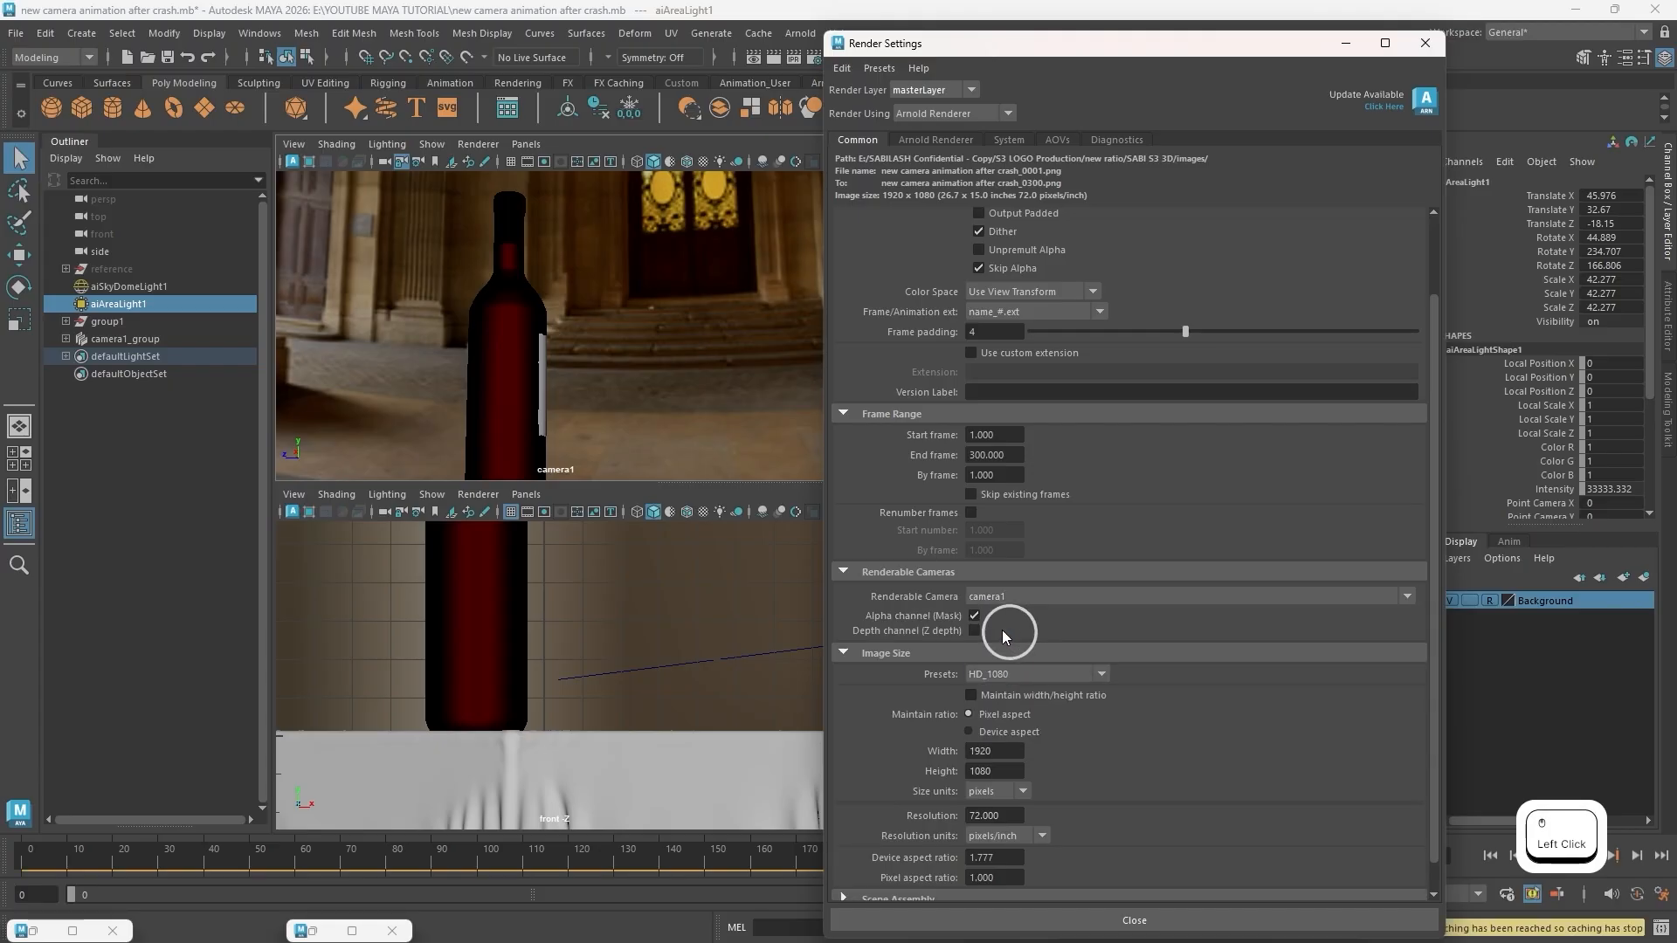
{"action": "left_click", "coordinate": [1027, 599]}
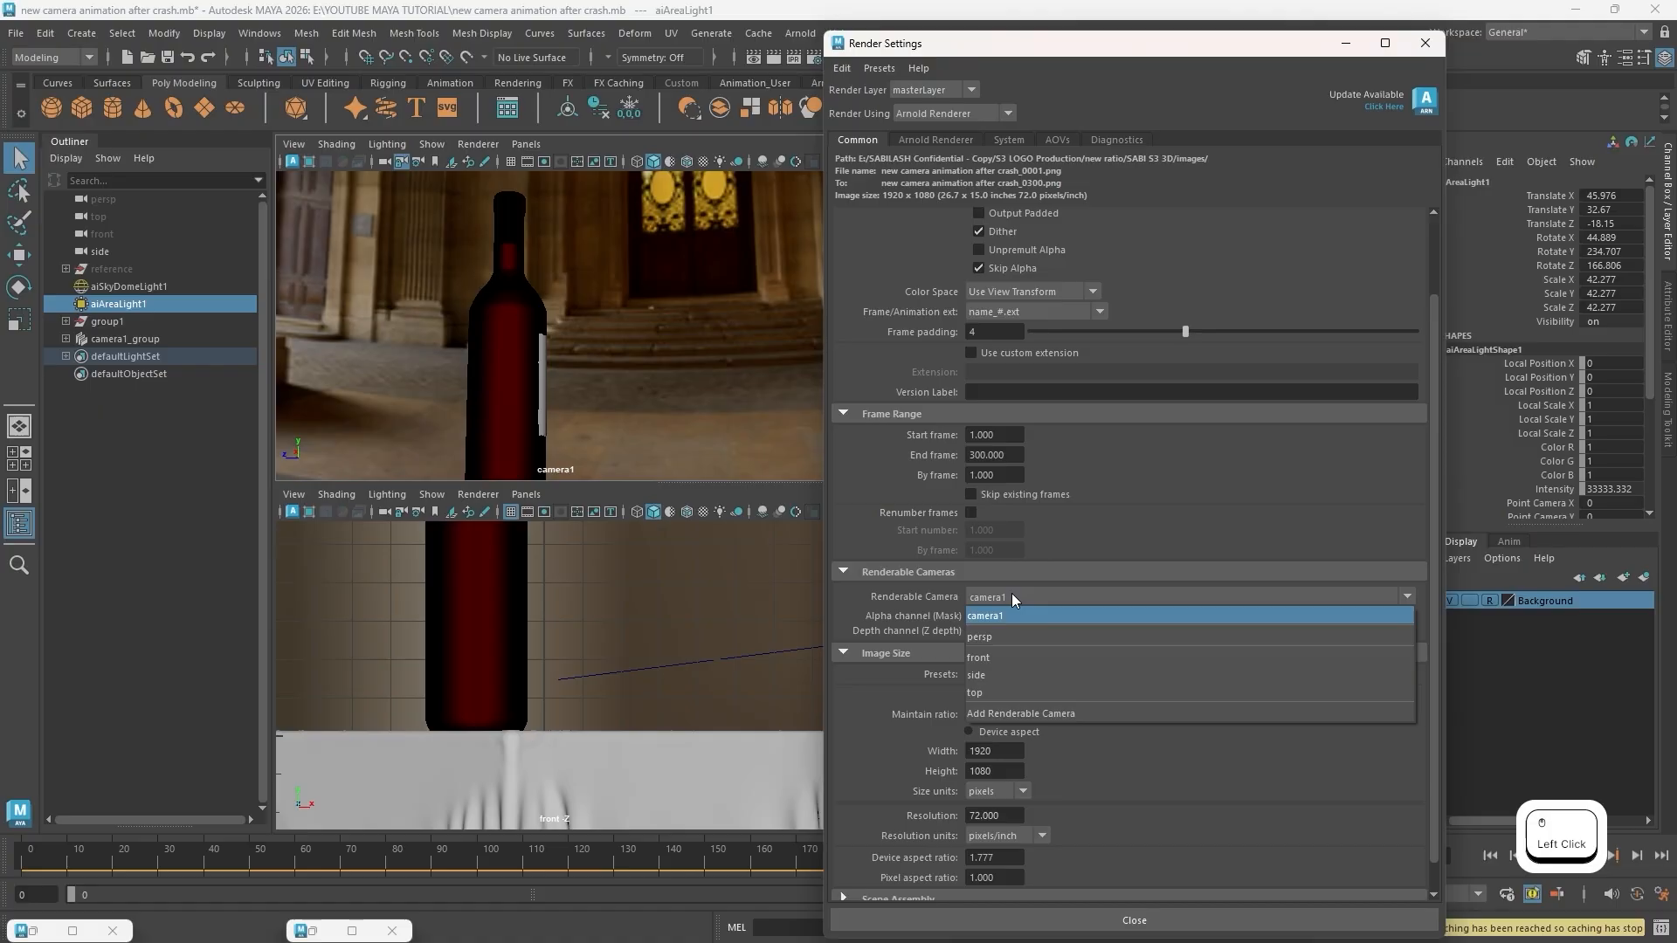
{"action": "left_click", "coordinate": [1011, 596]}
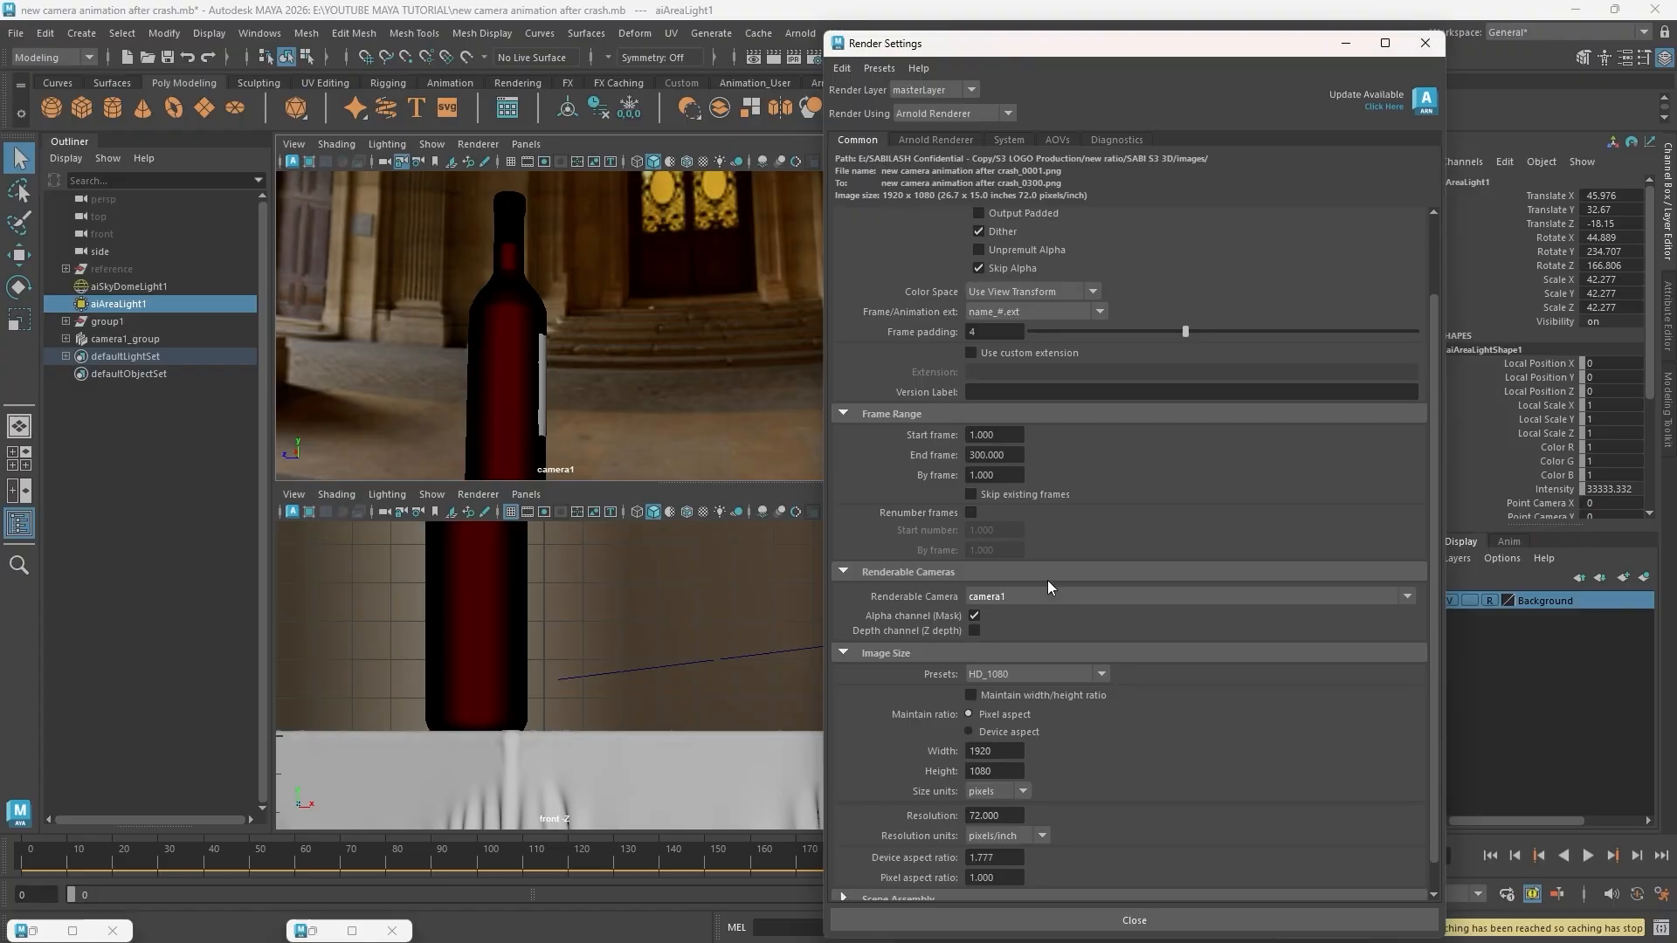
{"action": "scroll", "coordinate": [986, 467], "scroll_direction": "down", "scroll_amount": 2}
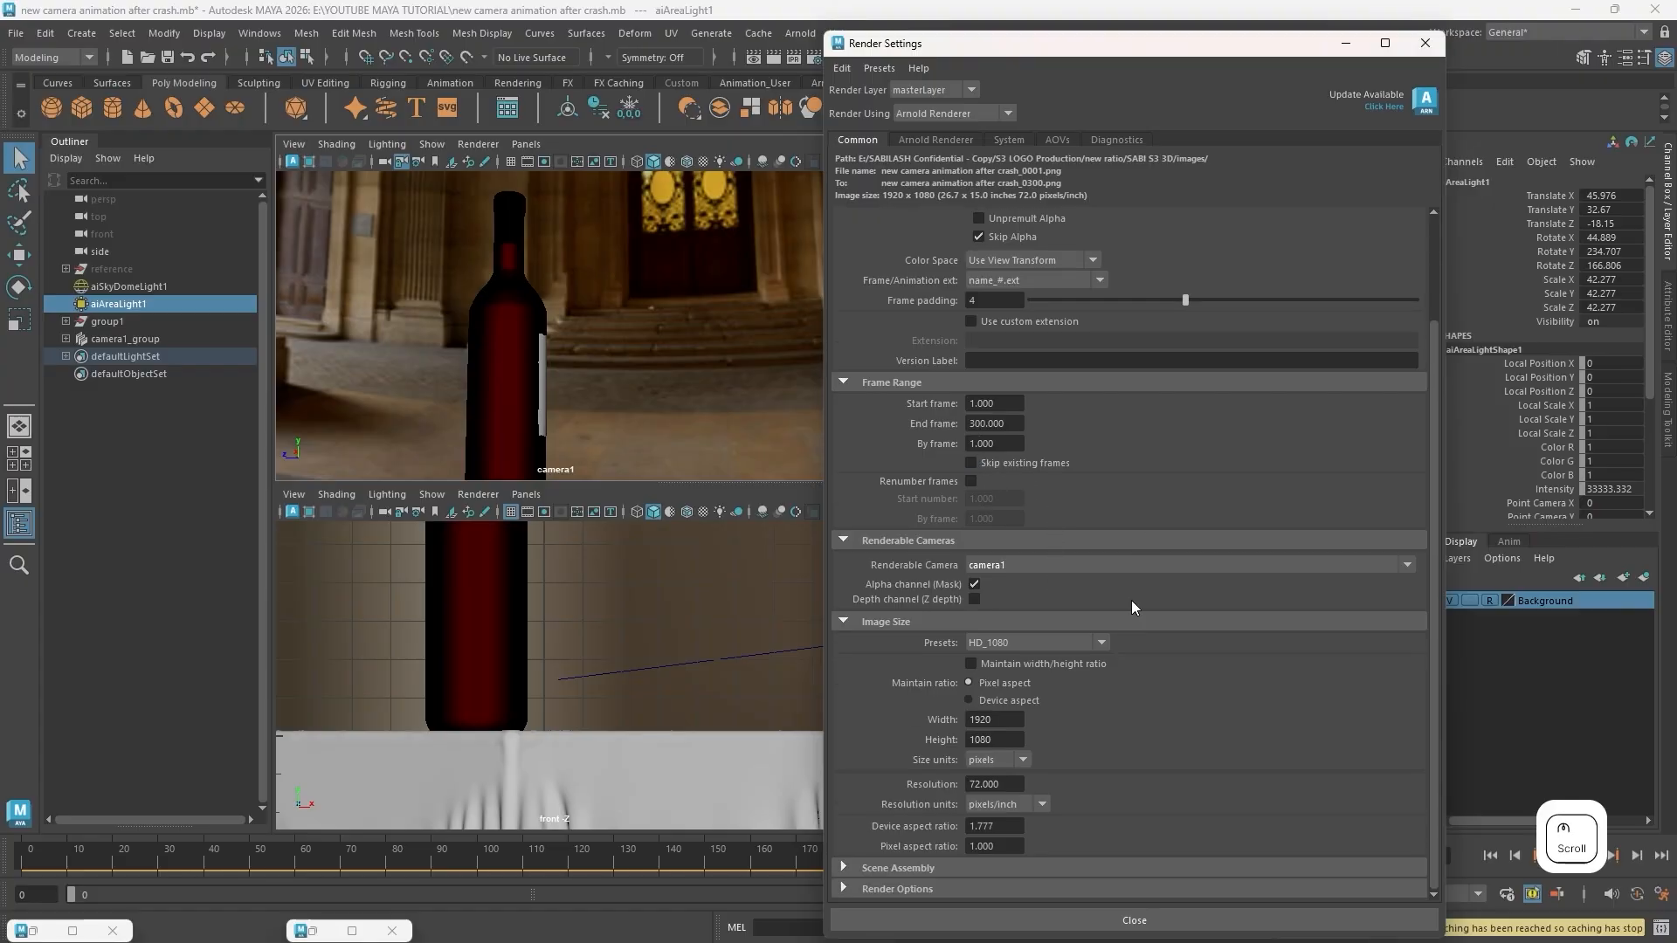
{"action": "left_click", "coordinate": [1136, 920]}
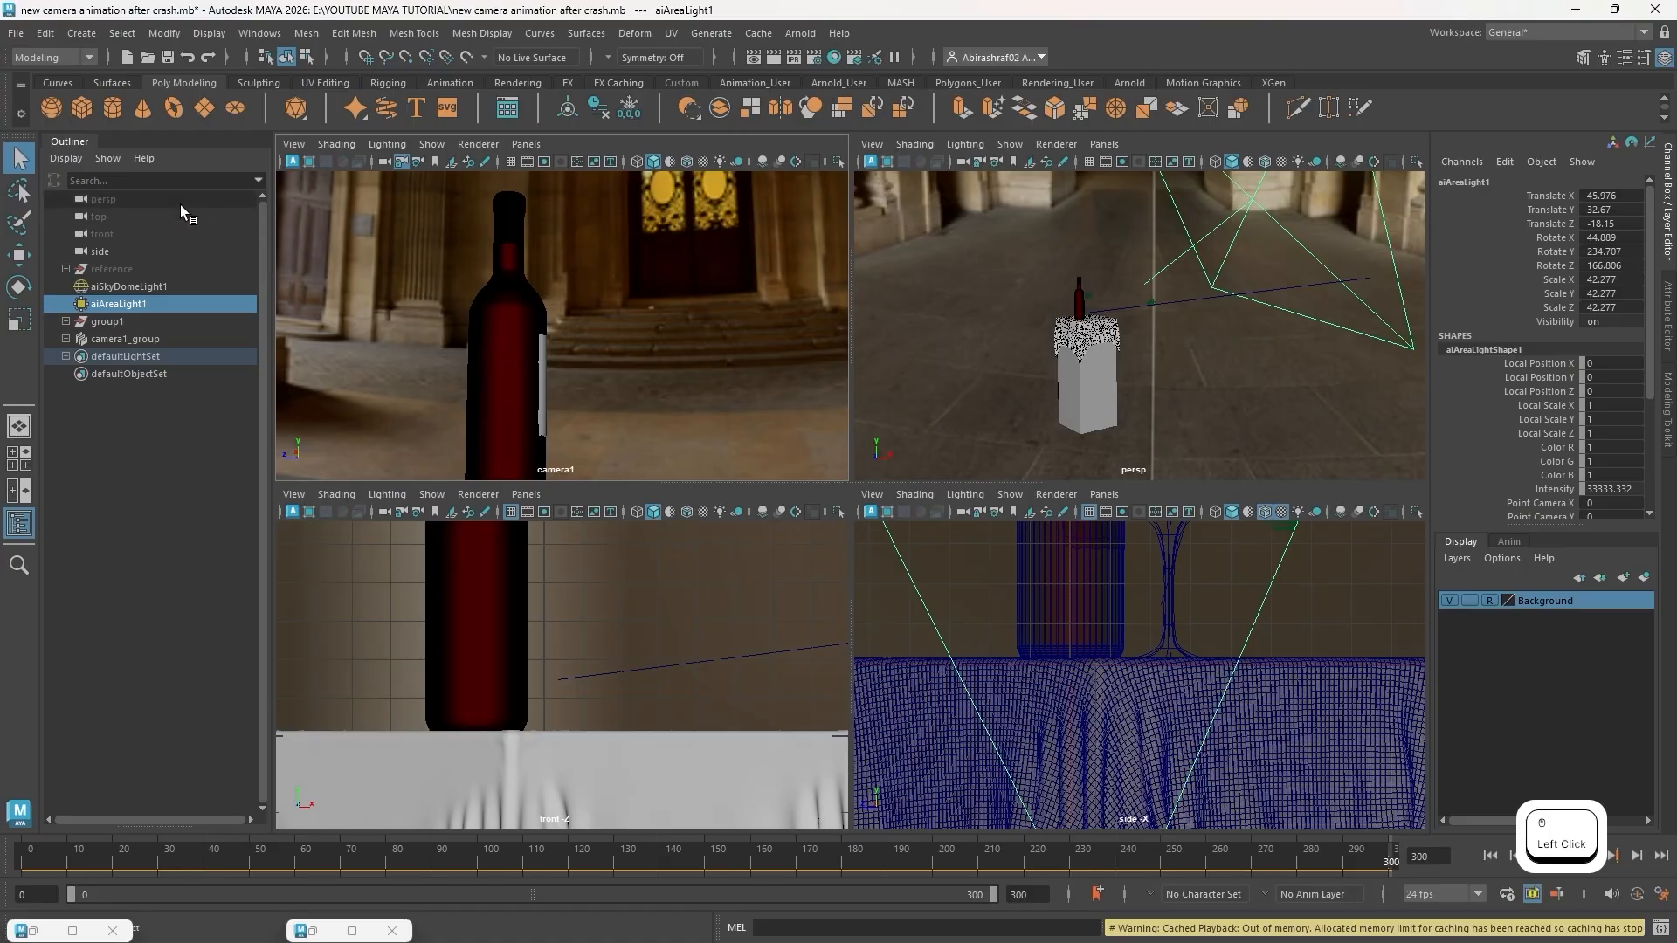
Switch to the Rendering menu set and open the Render Sequence options with camera1 as the current camera
{"action": "left_click", "coordinate": [81, 56]}
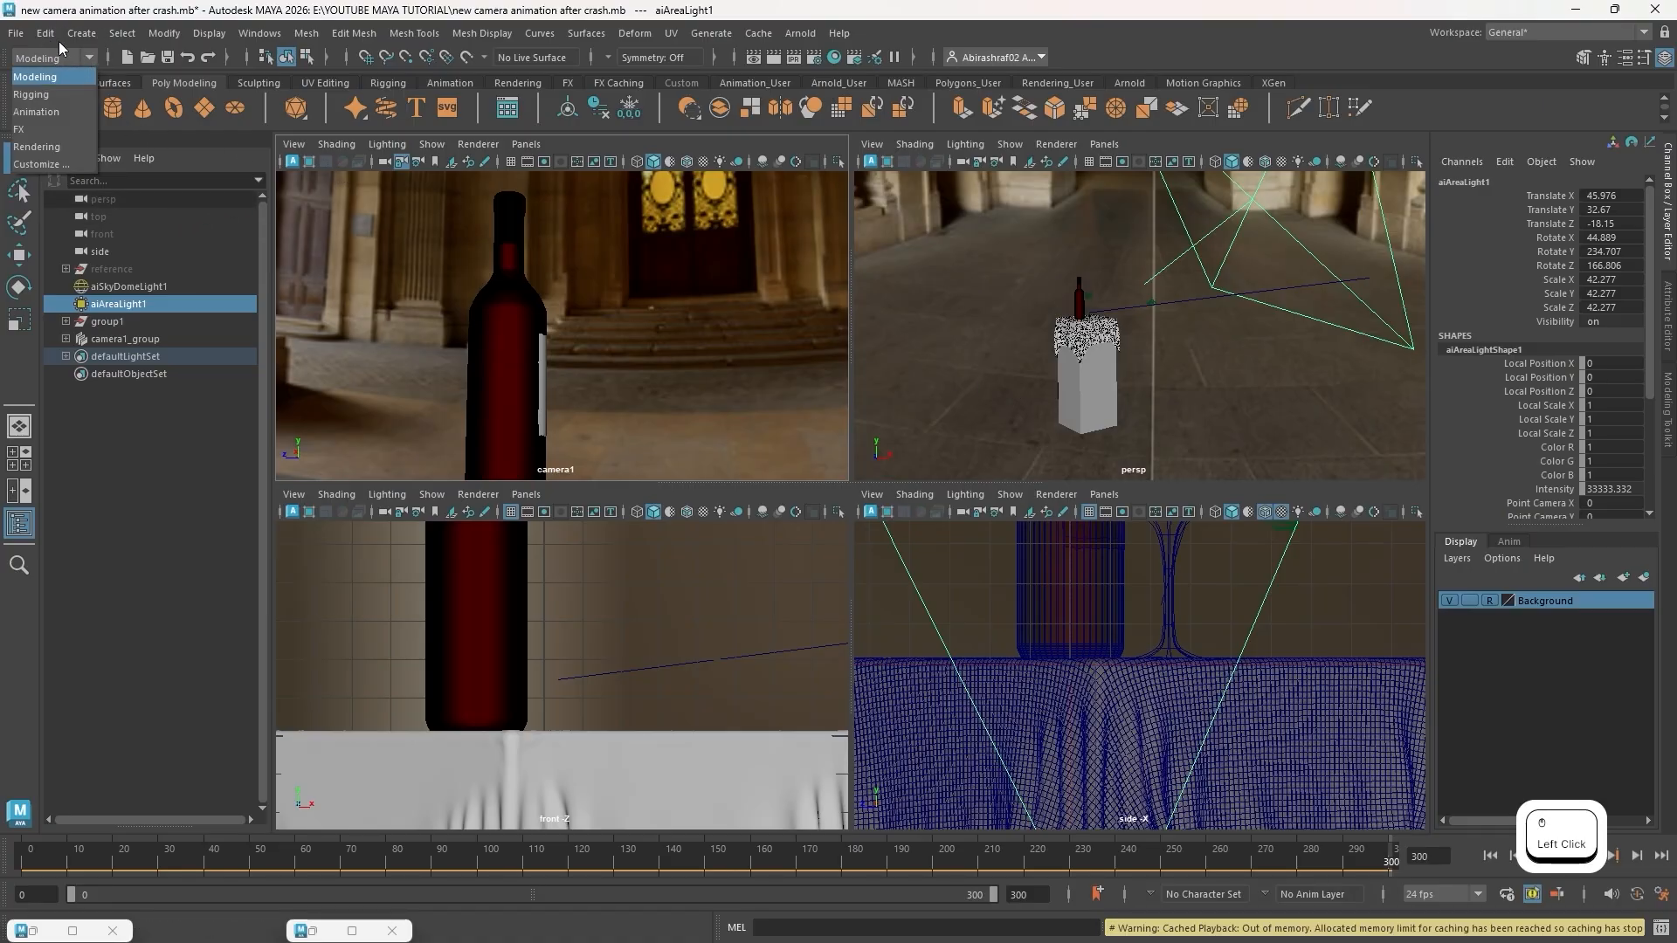
{"action": "left_click", "coordinate": [44, 145]}
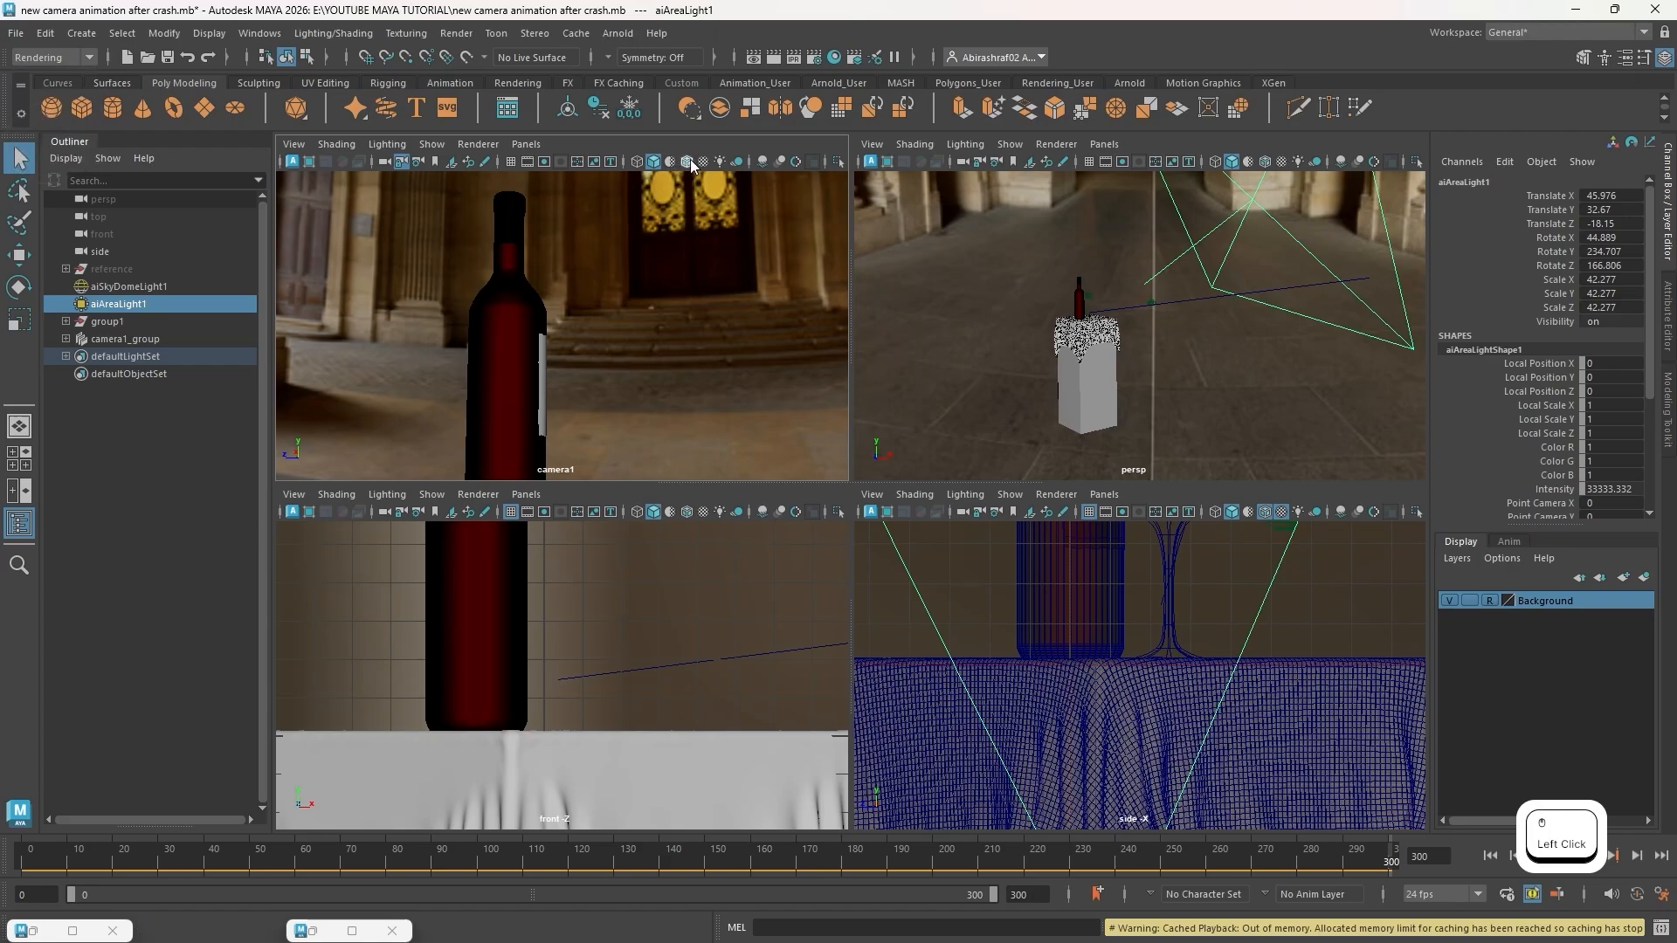
{"action": "left_click", "coordinate": [455, 34]}
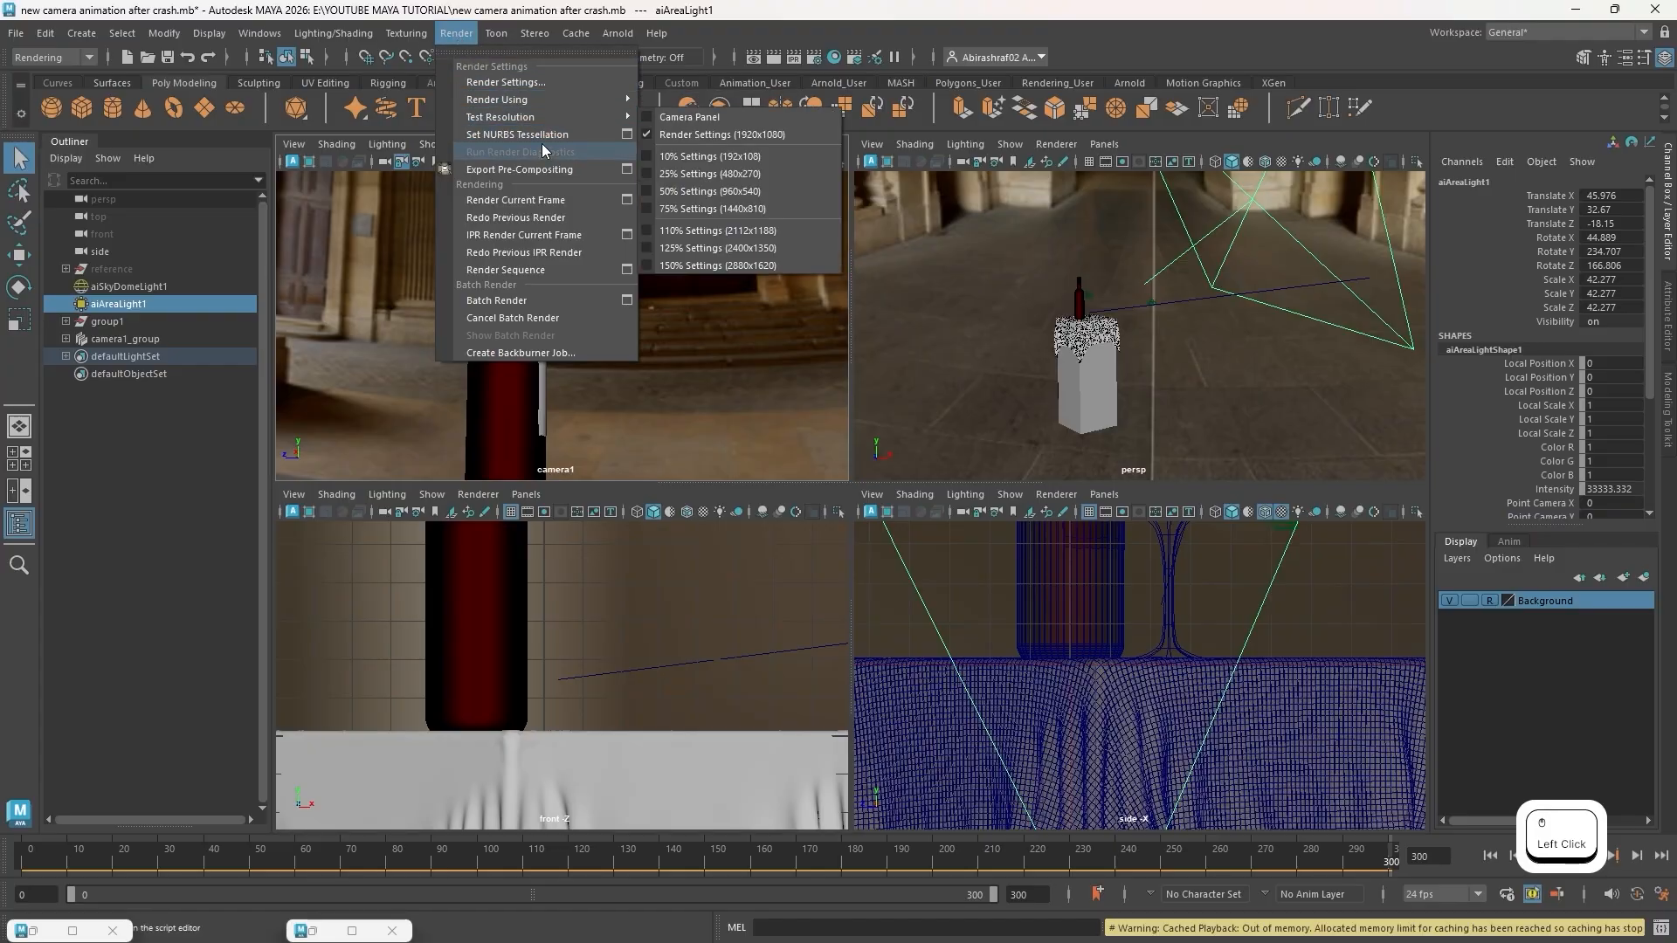
{"action": "left_click", "coordinate": [625, 276]}
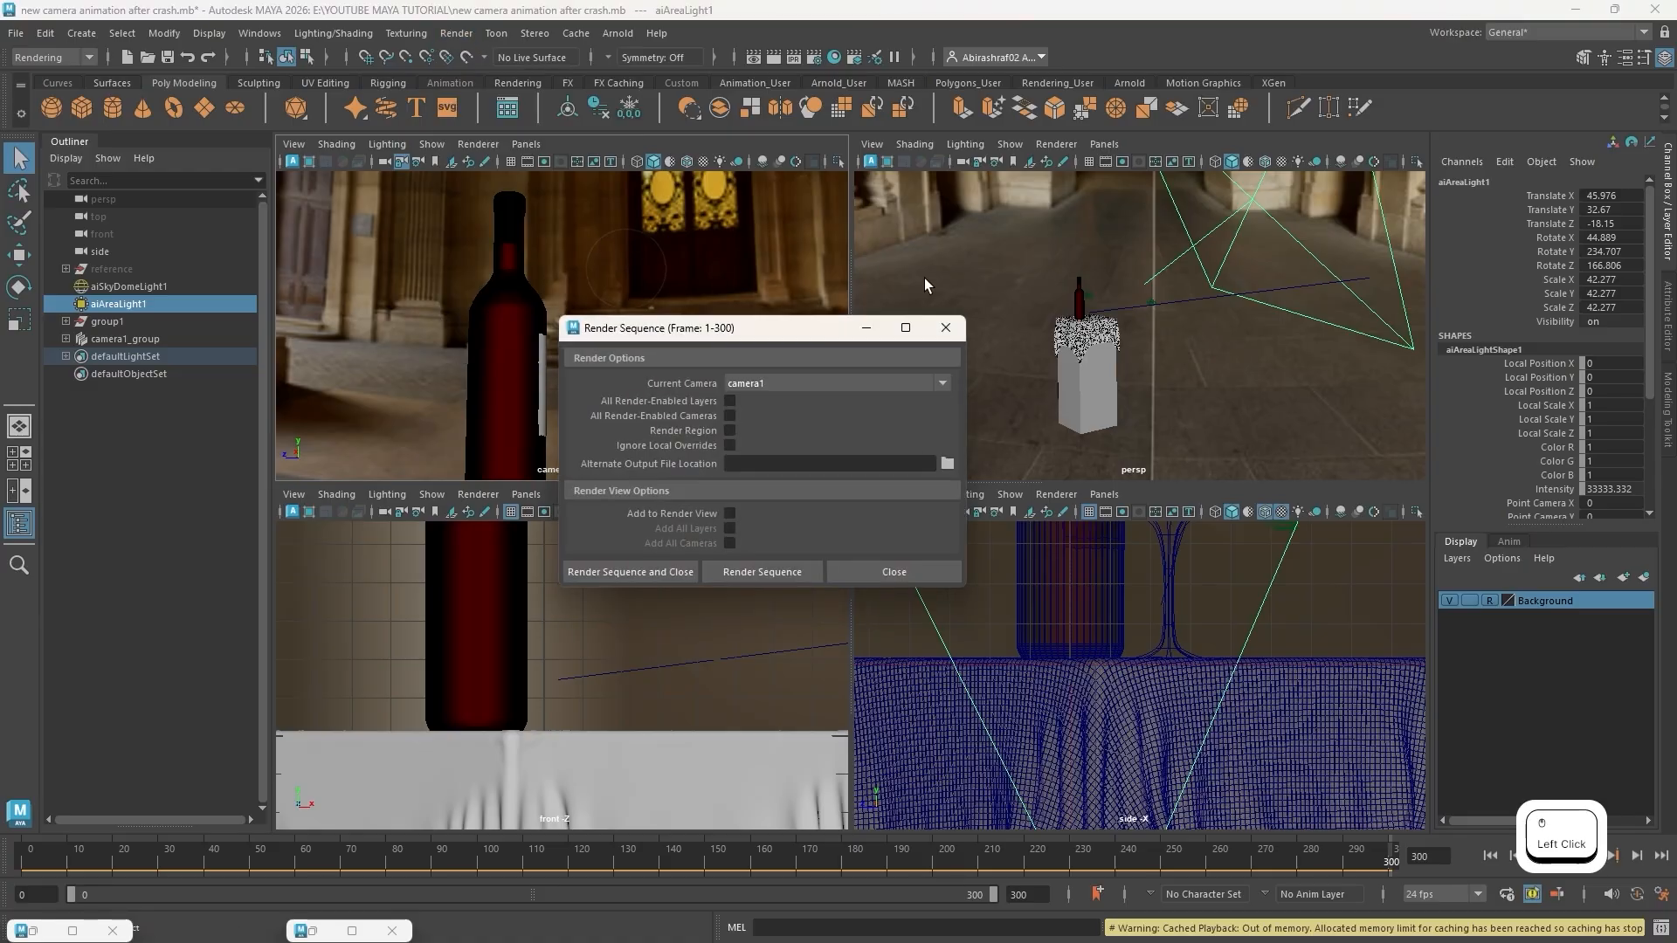
{"action": "left_click", "coordinate": [810, 384]}
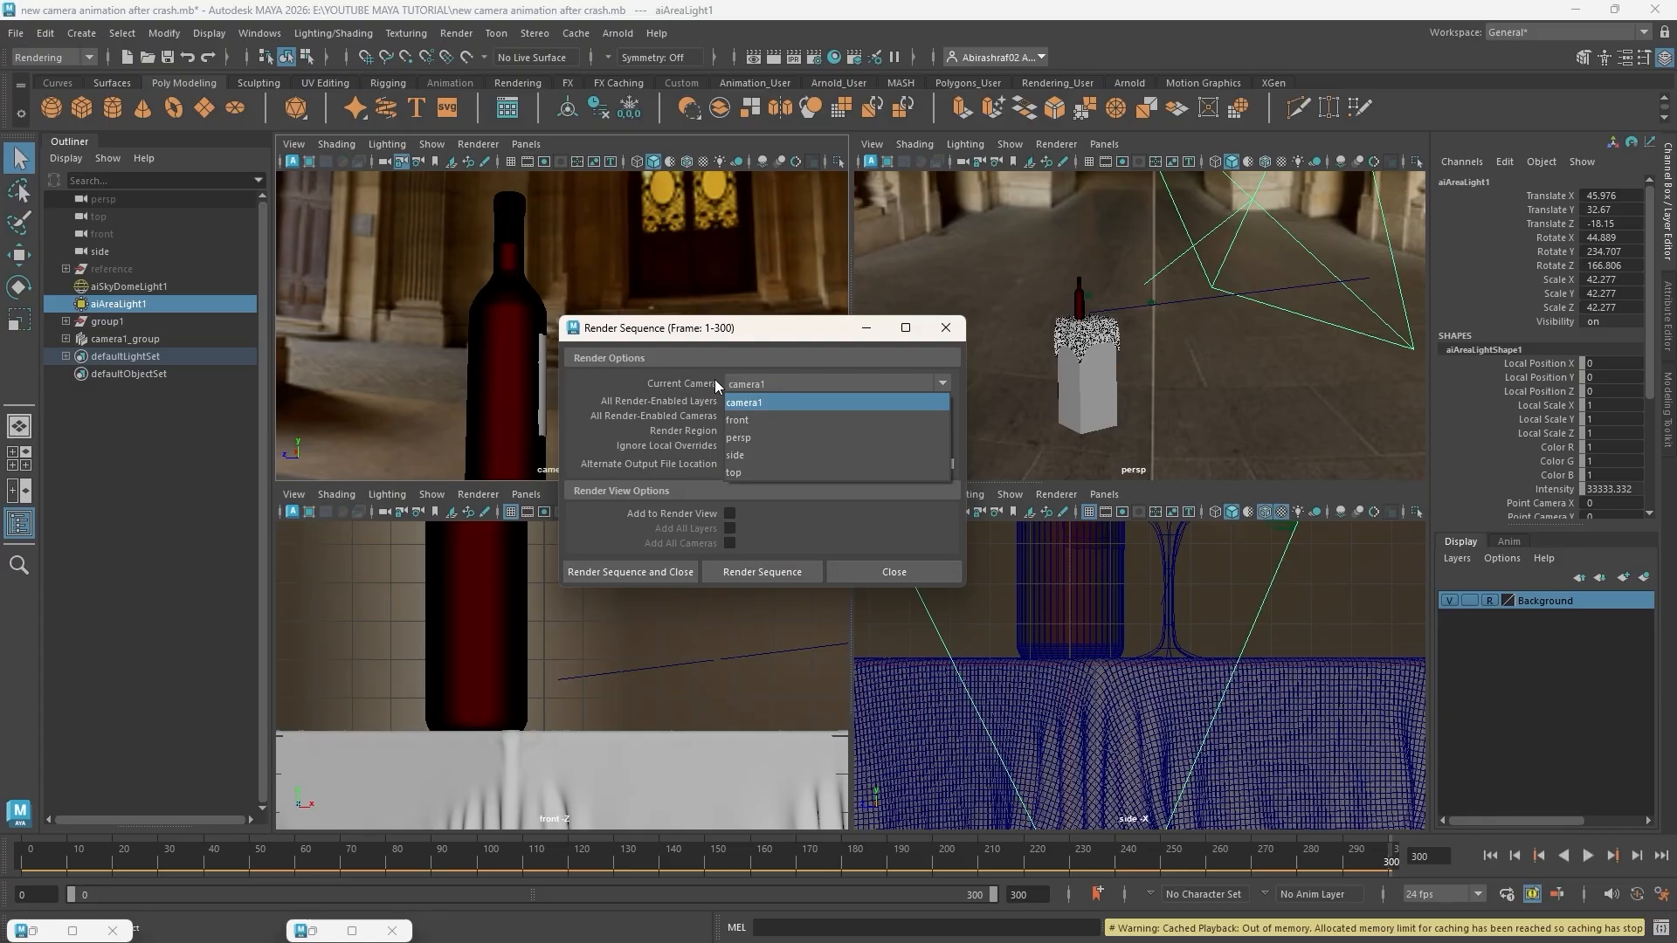
{"action": "left_click", "coordinate": [794, 404]}
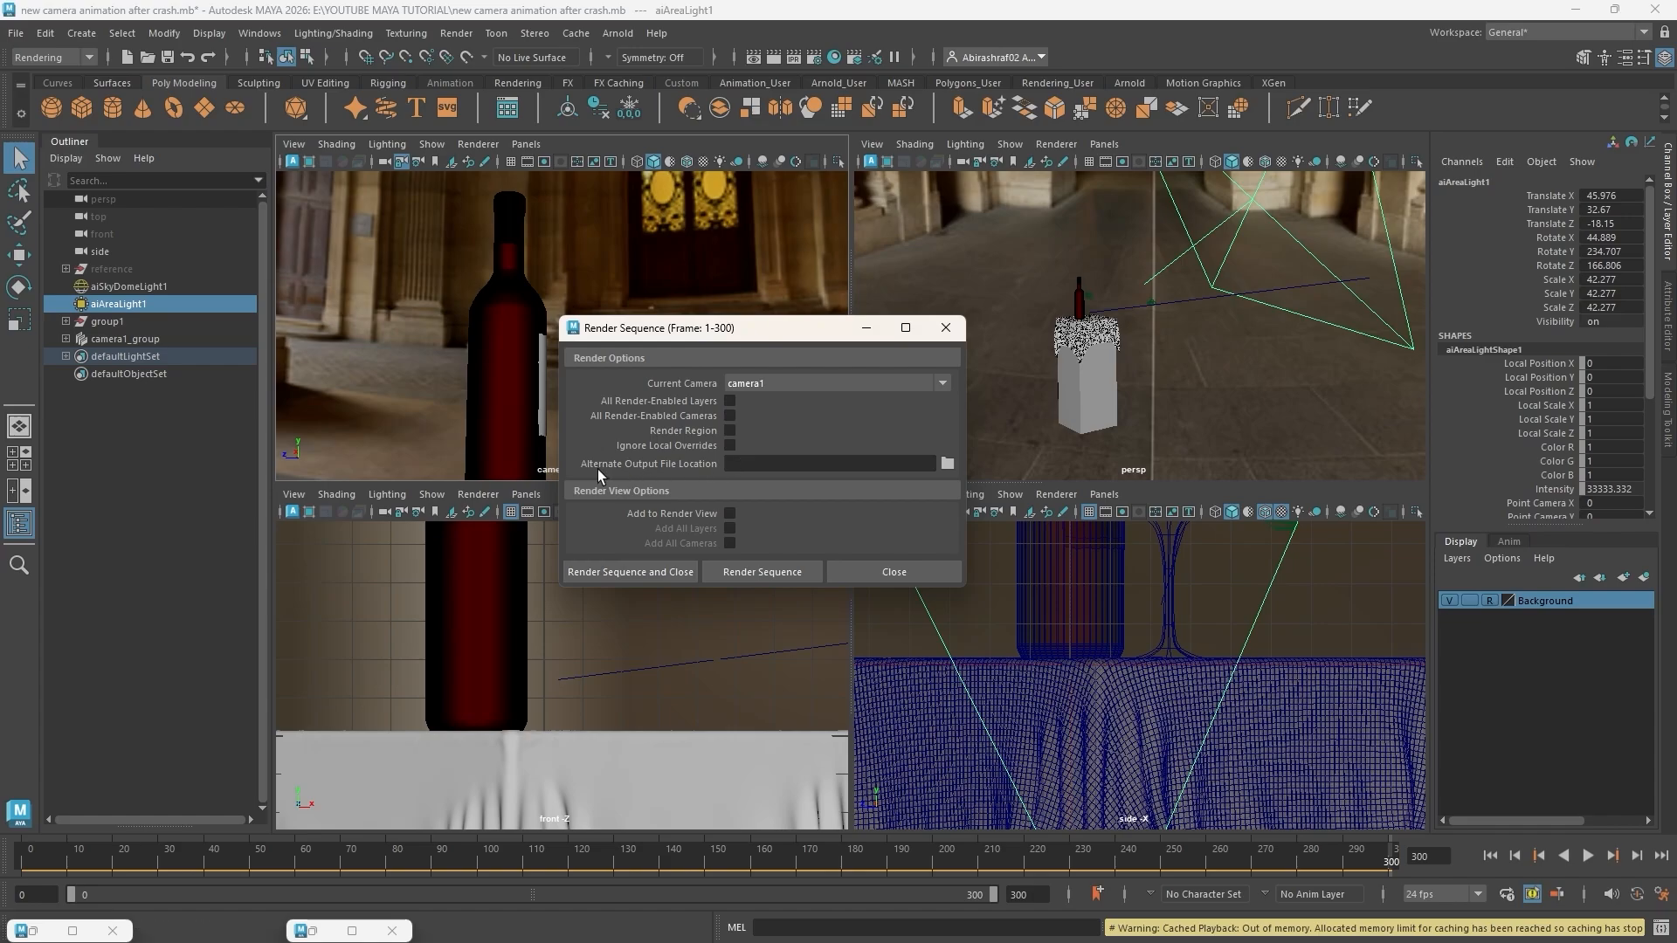
Browse for an alternate output location and create a folder named Export animation Wine Bottle inside E:\YOUTUBE MAYA TUTORIAL
{"action": "left_click", "coordinate": [949, 463]}
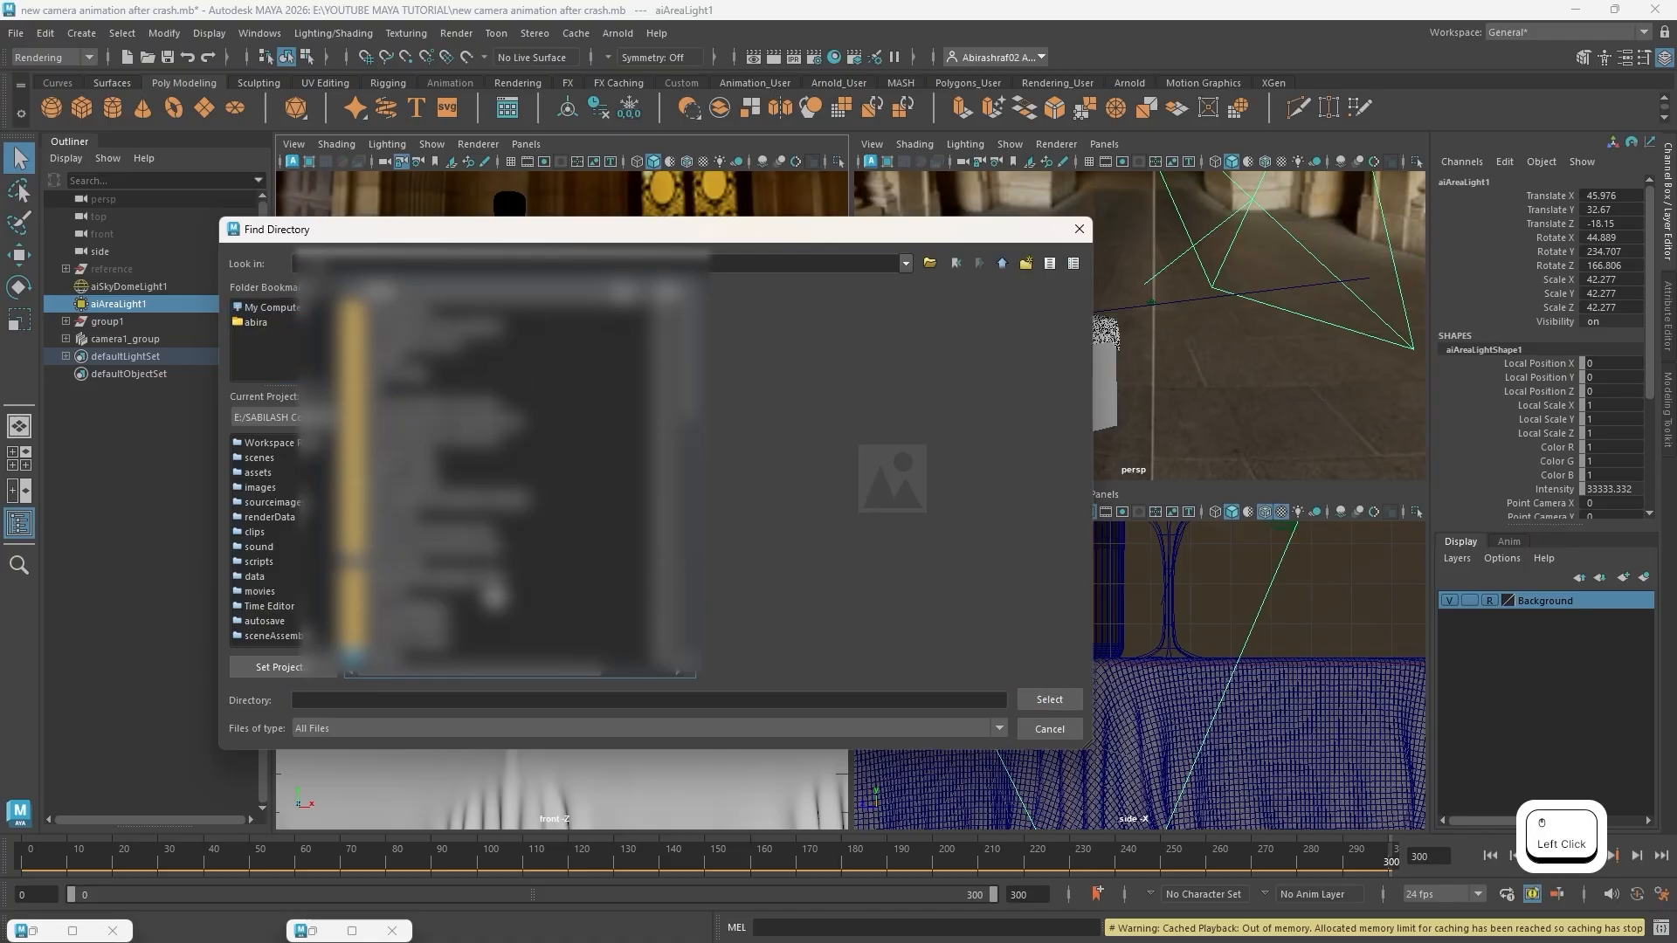
{"action": "scroll", "coordinate": [514, 544], "scroll_direction": "down", "scroll_amount": 3}
{"action": "scroll", "coordinate": [515, 544], "scroll_direction": "down", "scroll_amount": 5}
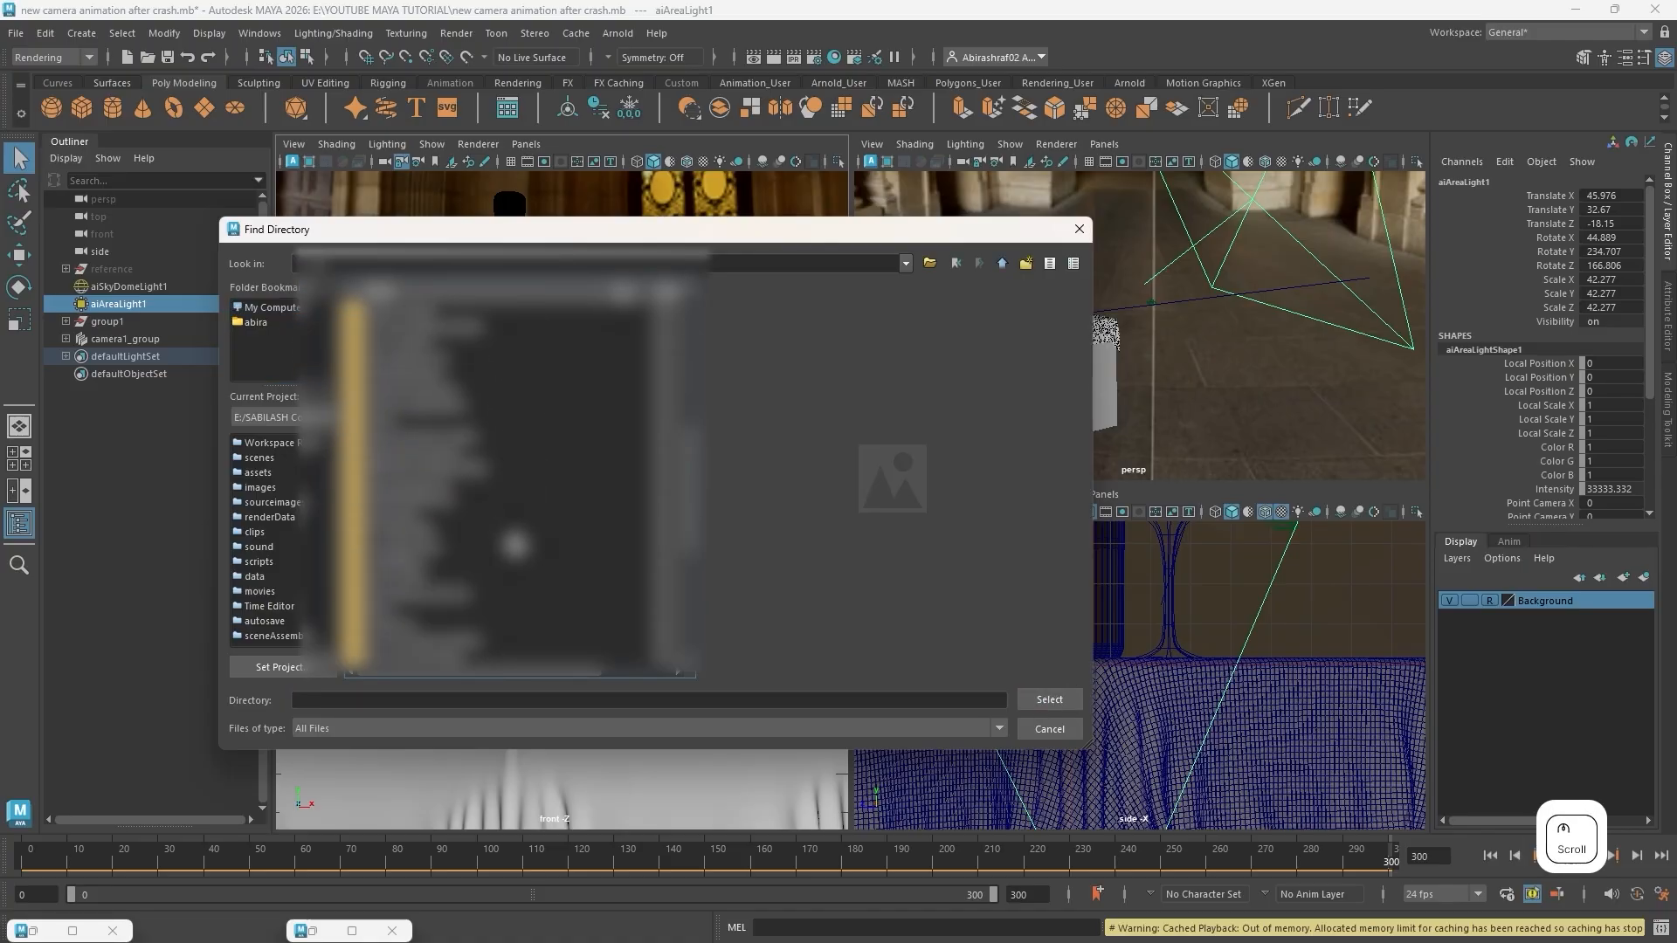
{"action": "scroll", "coordinate": [518, 426], "scroll_direction": "down", "scroll_amount": 6}
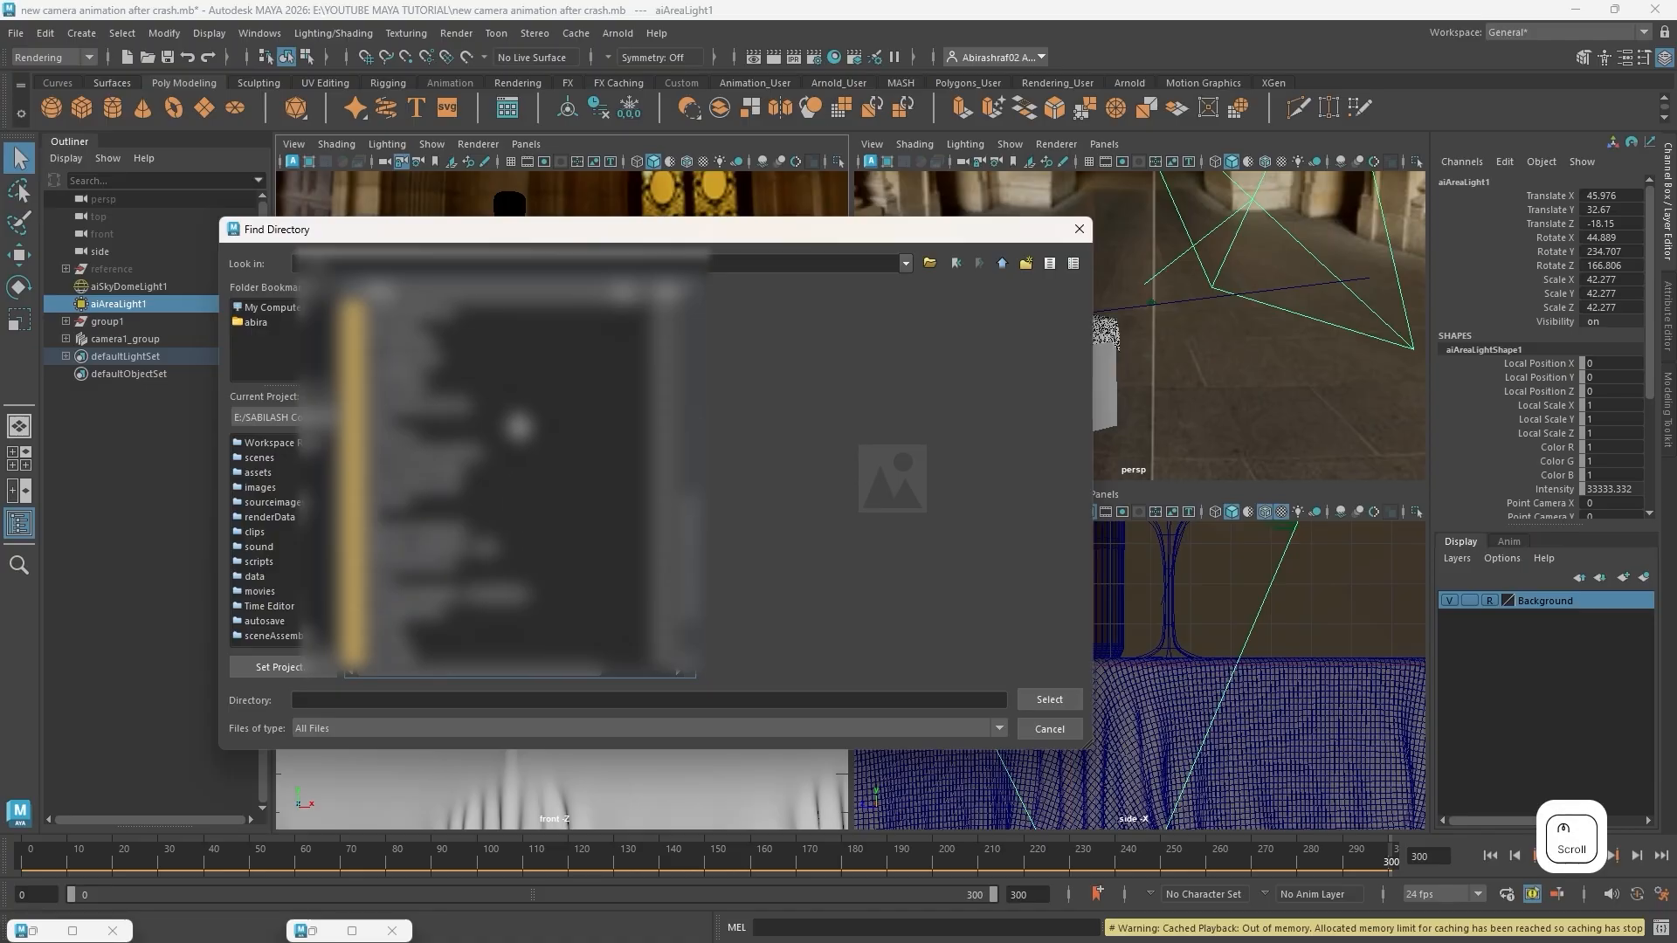
{"action": "right_click", "coordinate": [468, 501]}
{"action": "left_click", "coordinate": [524, 530]}
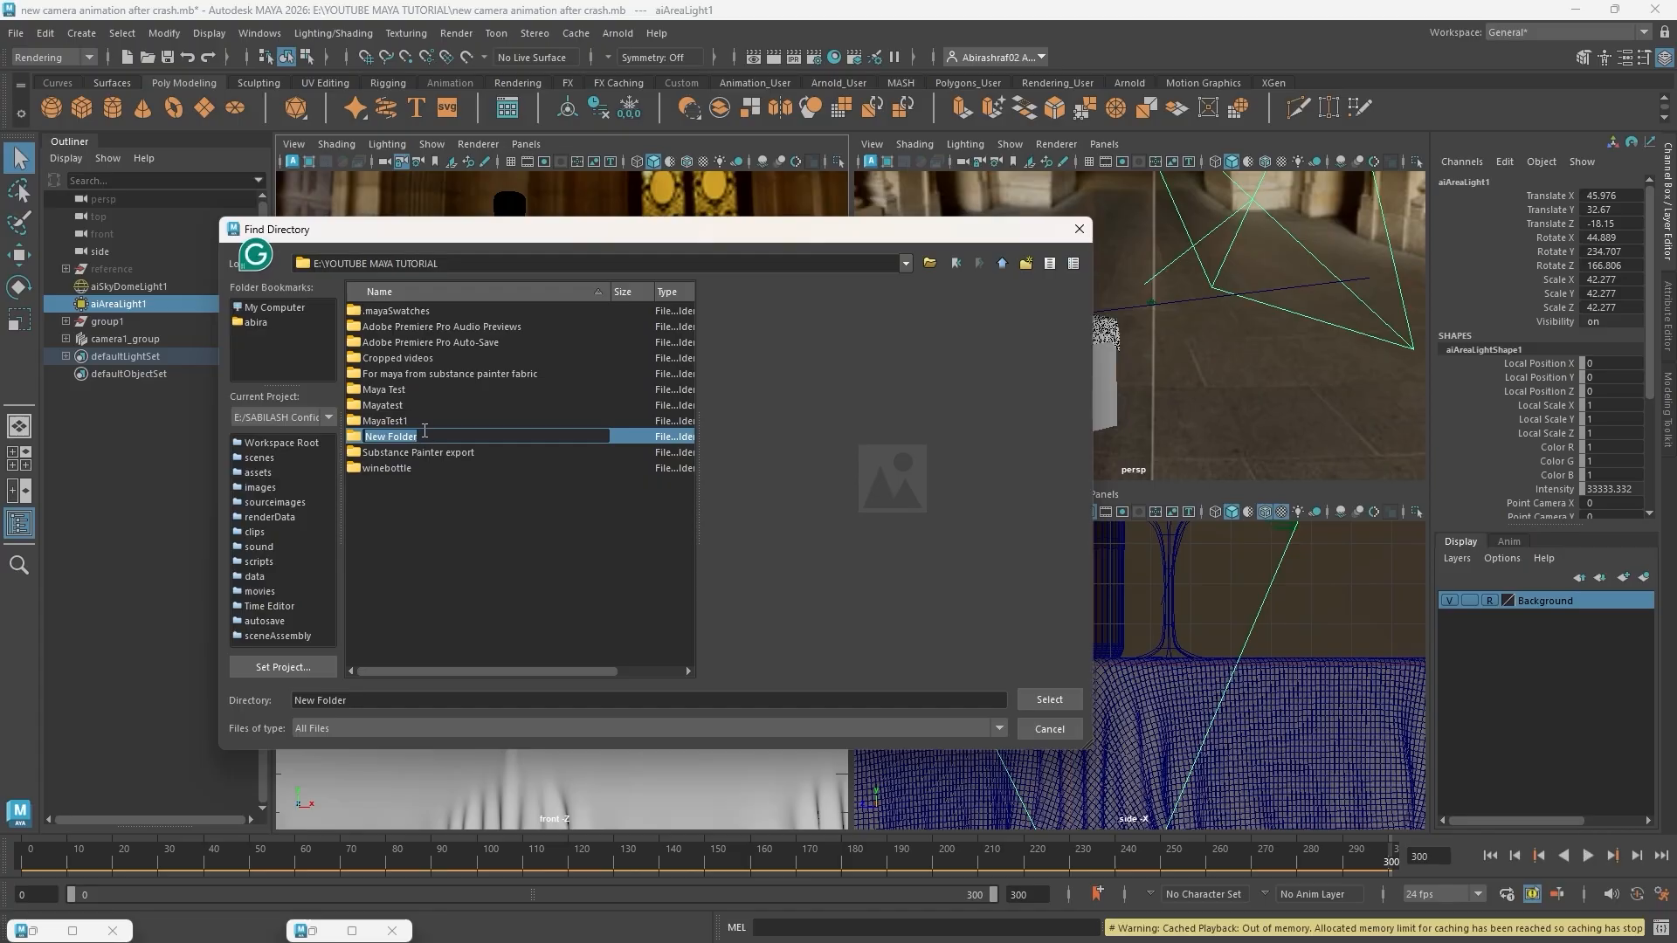
{"action": "type", "text": "Export an"}
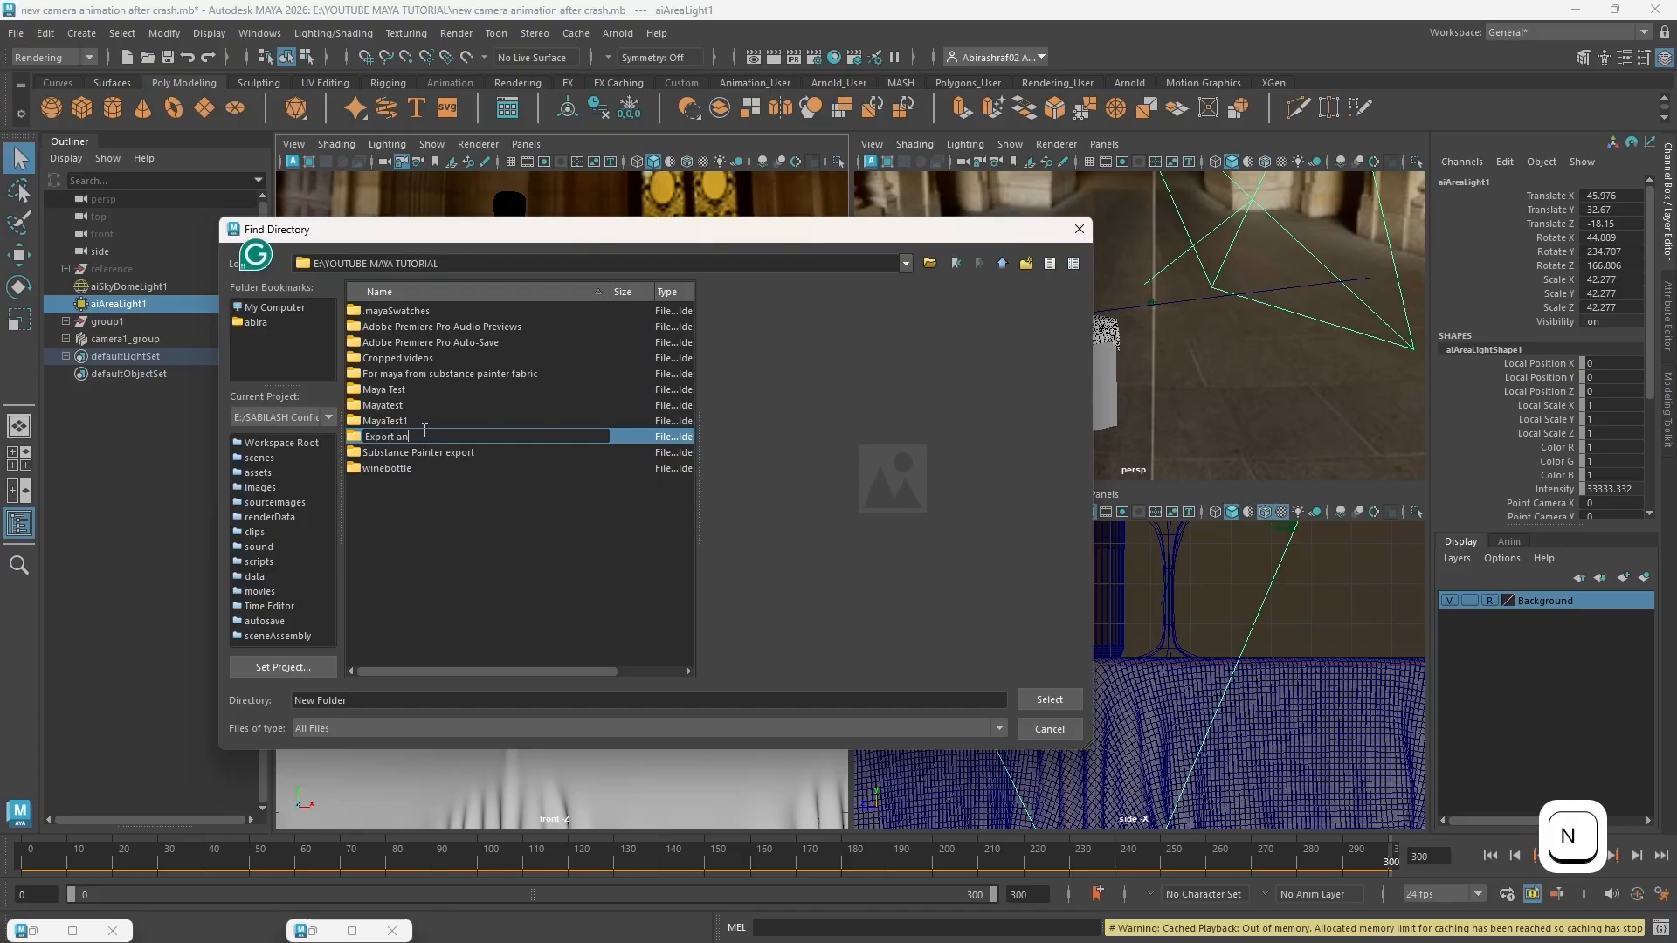
{"action": "type", "text": "imation "}
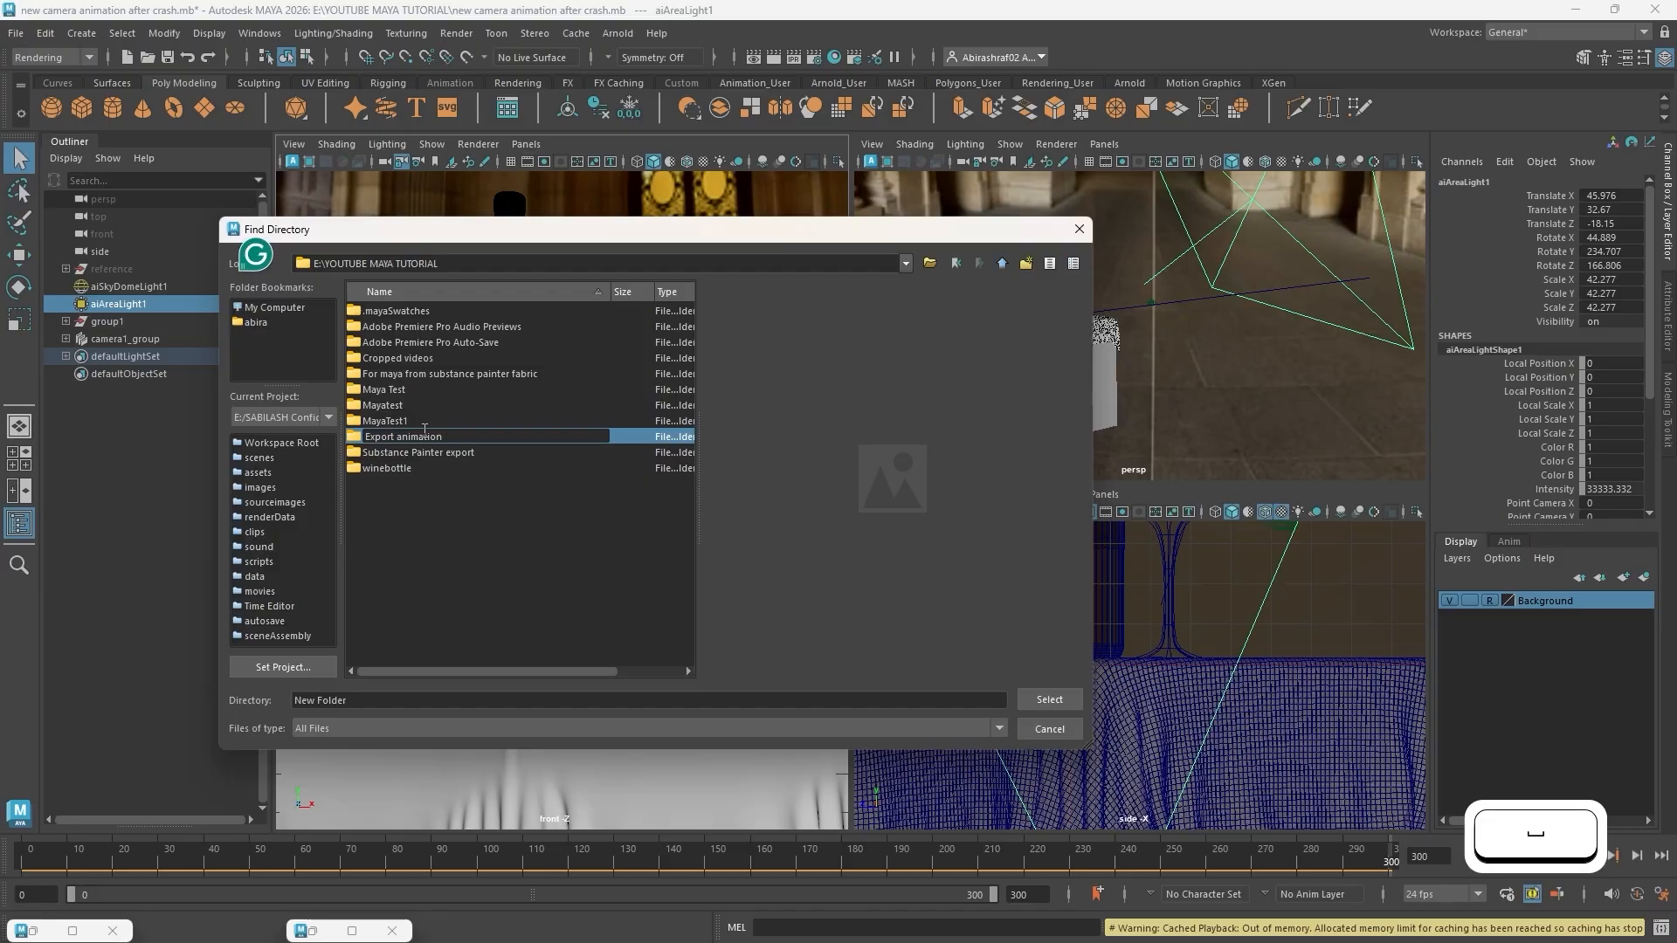
{"action": "type", "text": "Wine Bottle"}
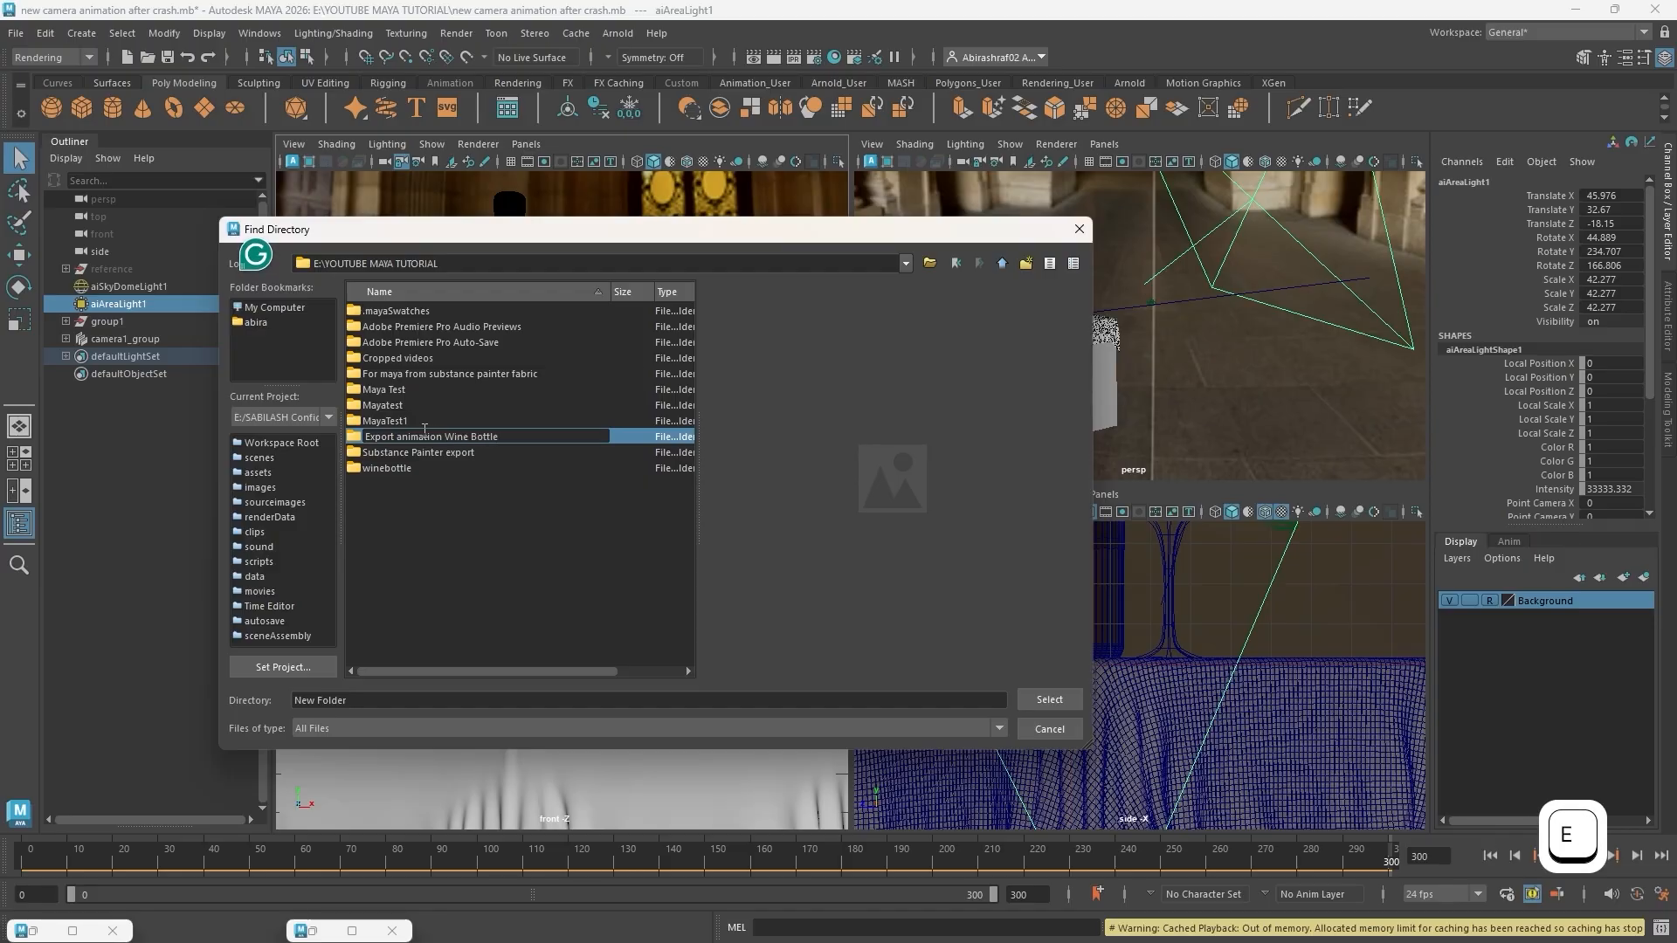
{"action": "key", "text": "Return"}
Choose the Export animation Wine Bottle folder as the alternate output file location
{"action": "right_click", "coordinate": [639, 392]}
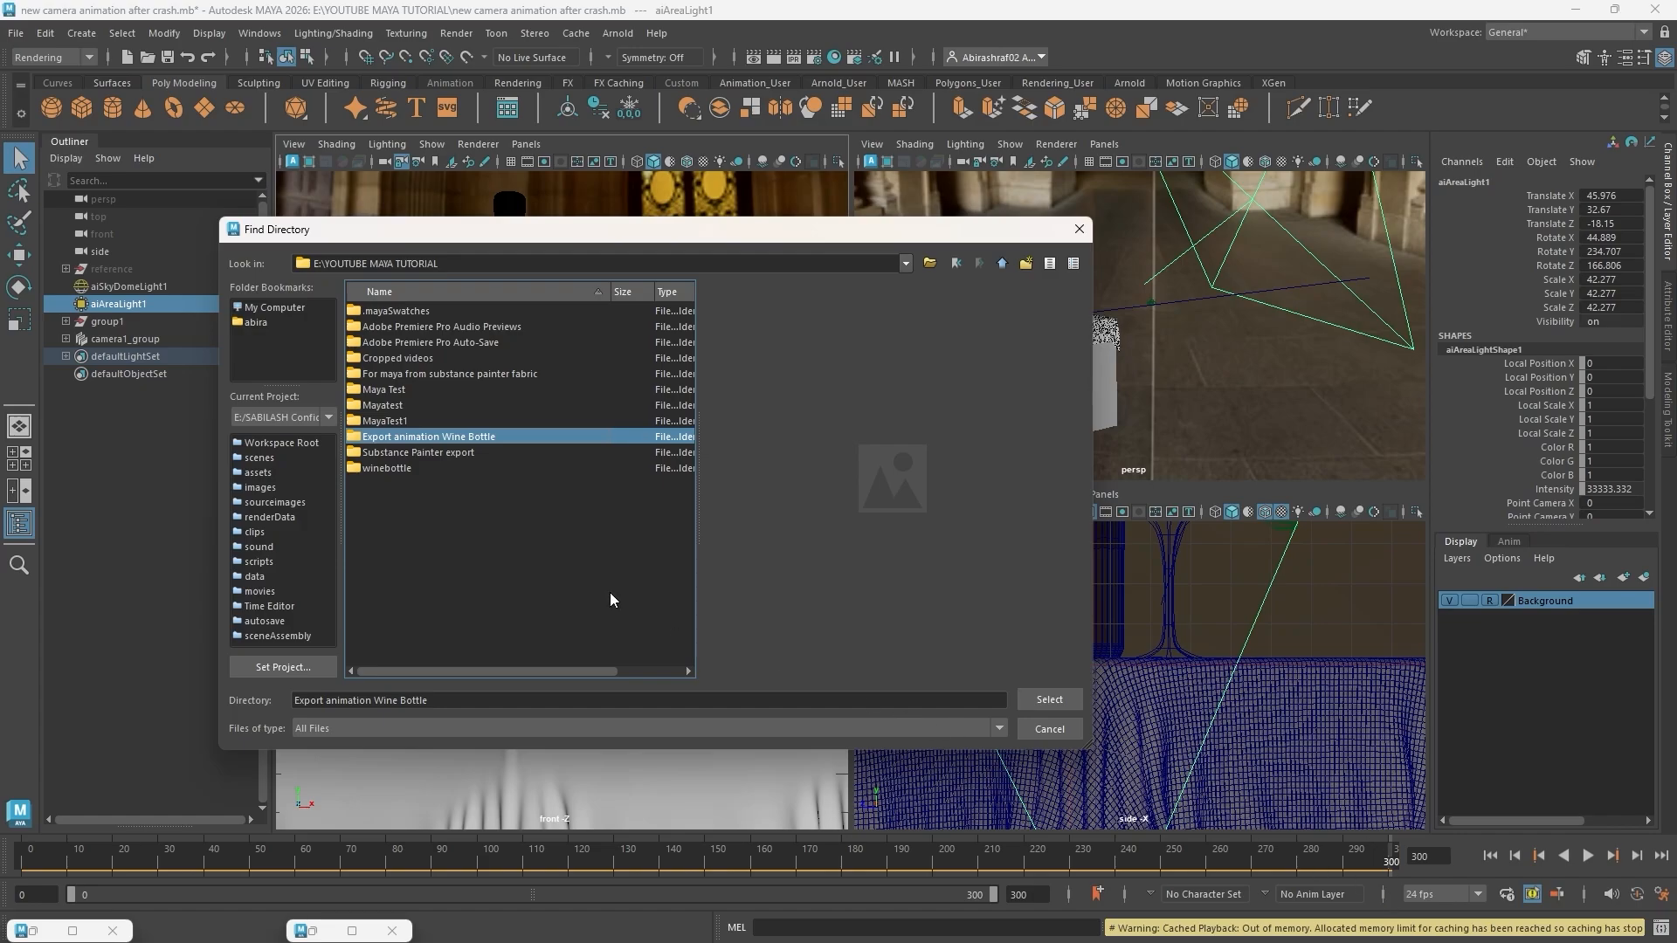
{"action": "double_click", "coordinate": [501, 435]}
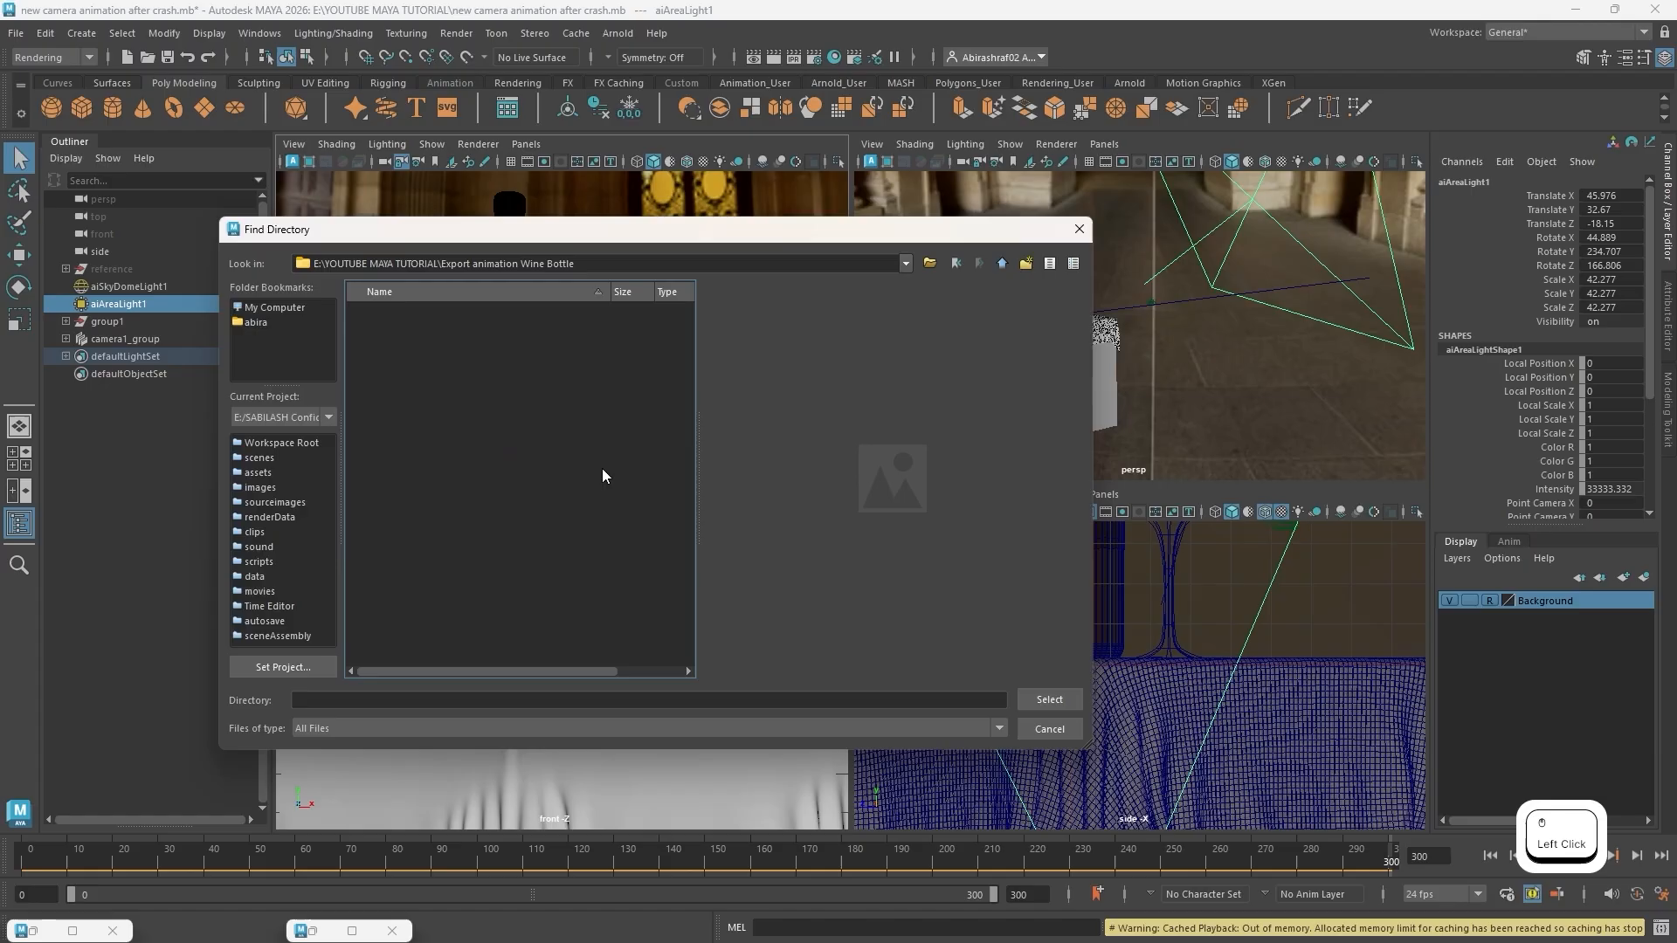
{"action": "left_click", "coordinate": [1041, 697]}
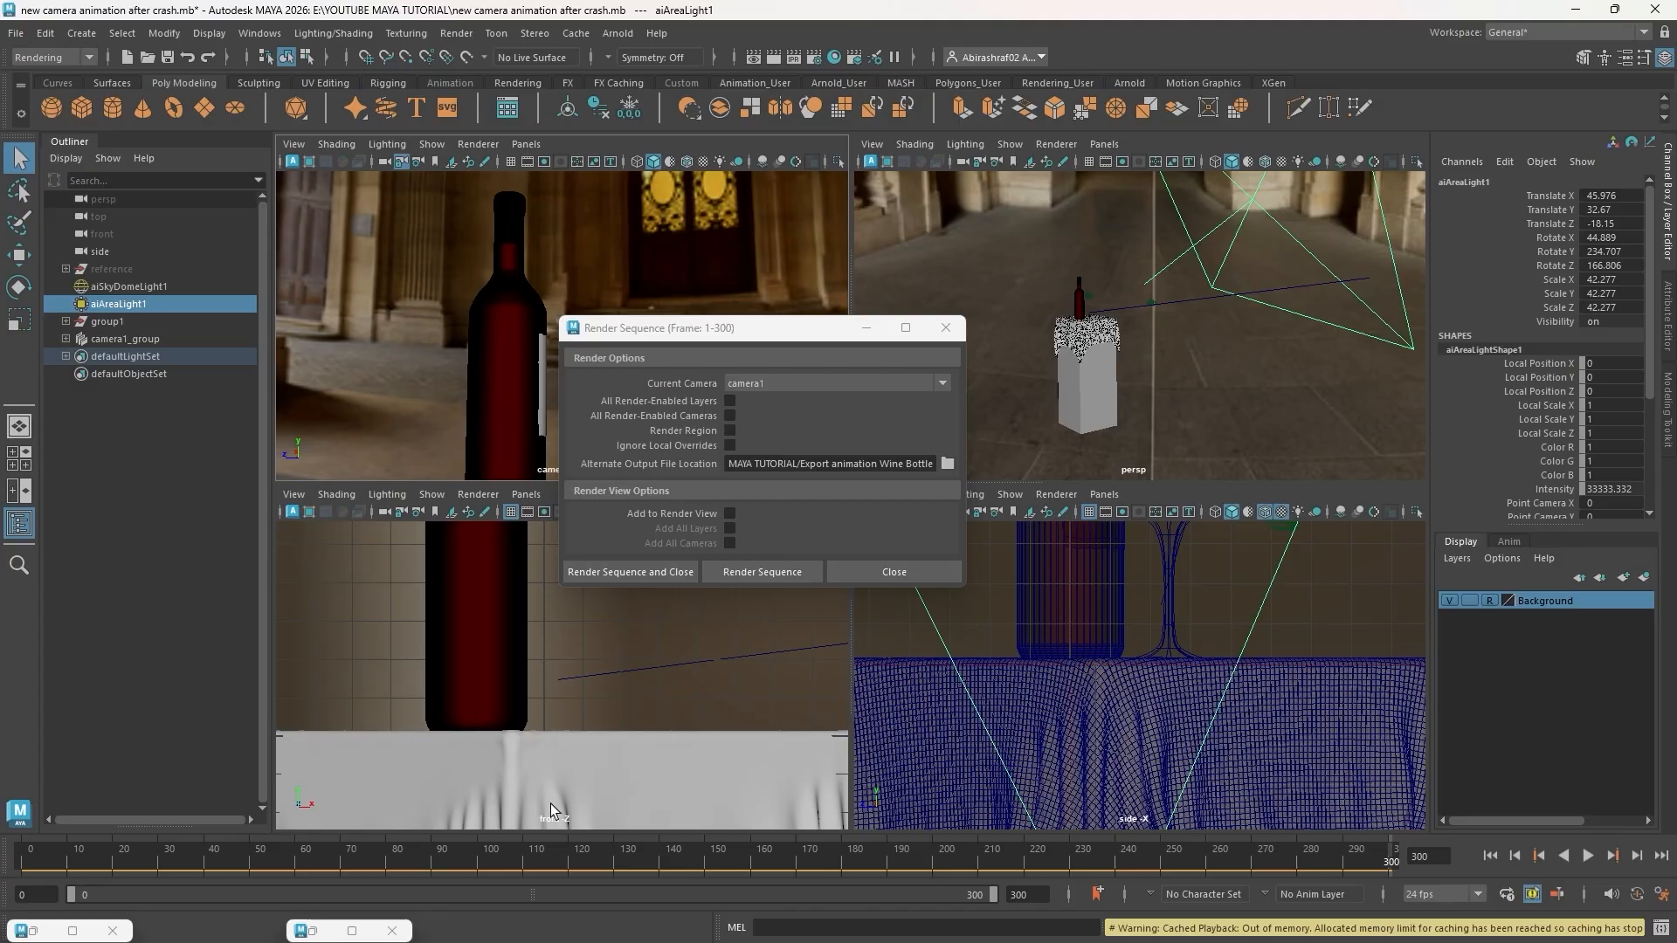
Place a smaller Arnold RenderView window beside the Render Sequence dialog and start rendering the sequence
{"action": "left_click", "coordinate": [352, 931]}
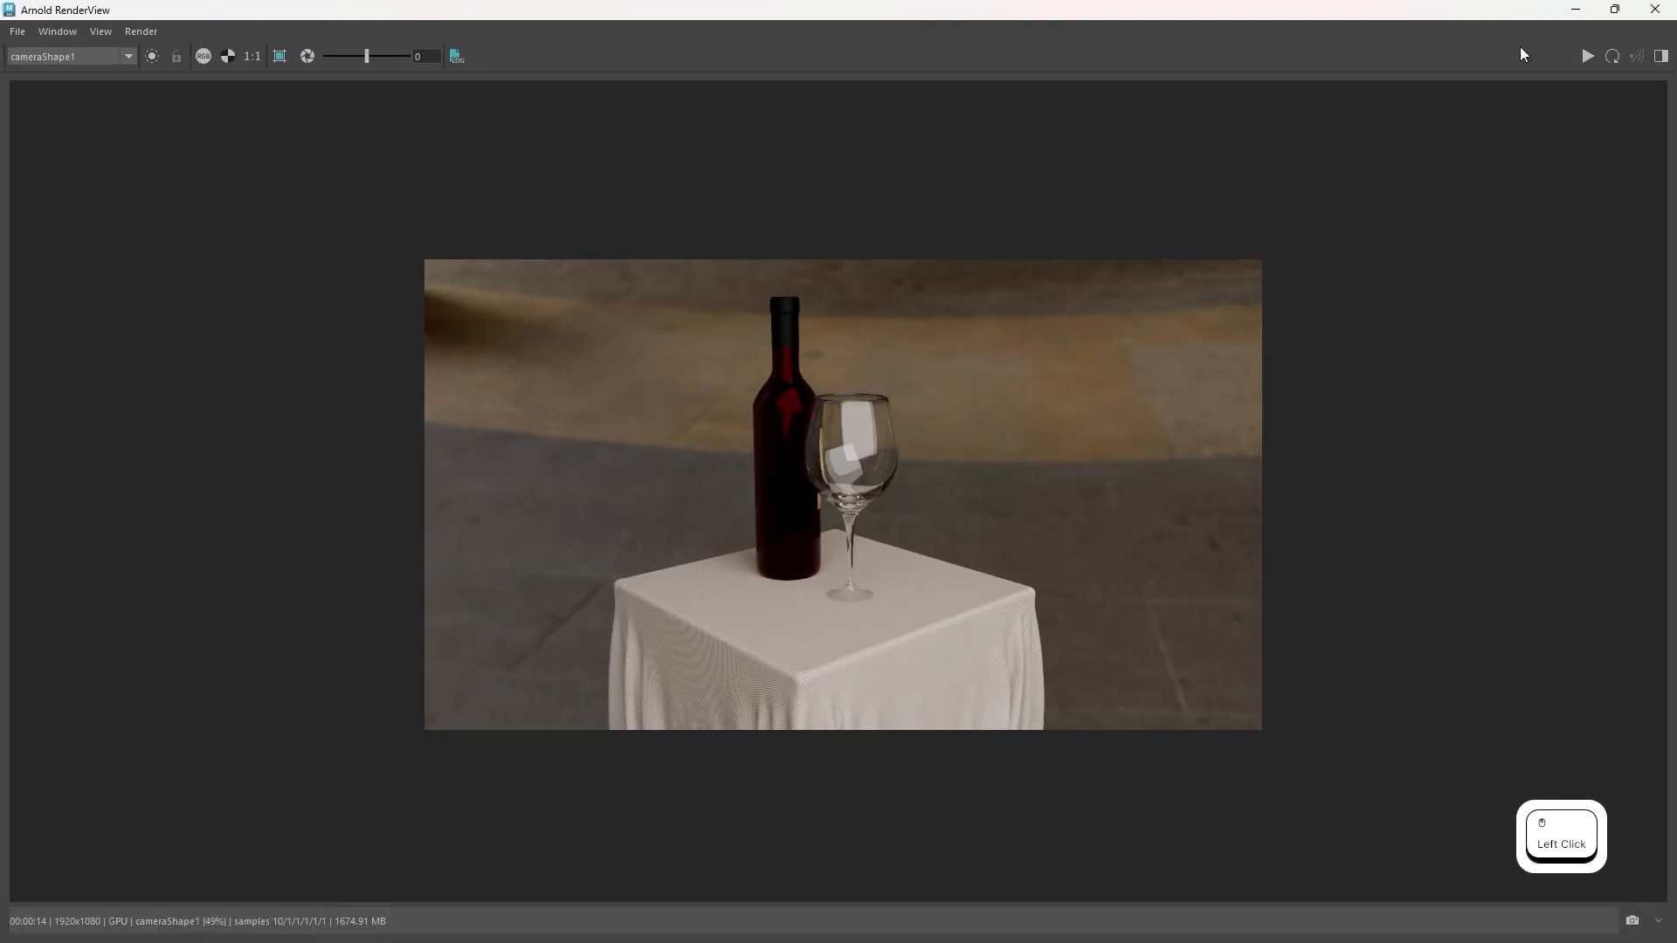
{"action": "left_click", "coordinate": [1614, 9]}
{"action": "left_click_drag", "start_coordinate": [537, 203], "coordinate": [585, 114]}
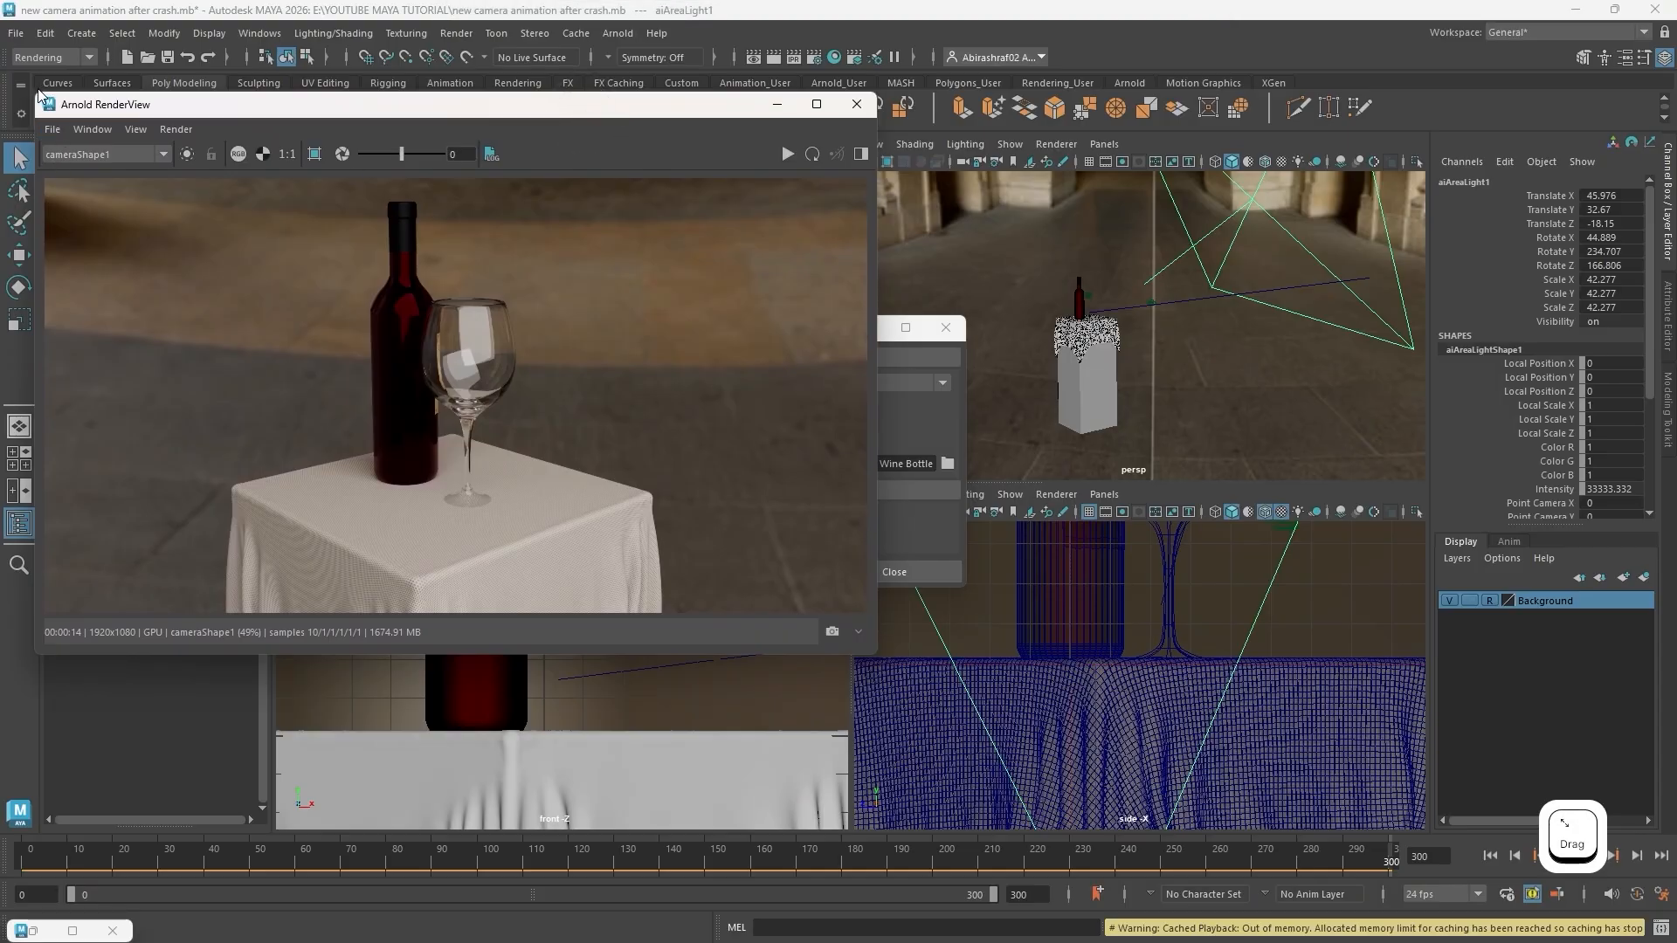
{"action": "left_click_drag", "start_coordinate": [37, 98], "coordinate": [304, 190]}
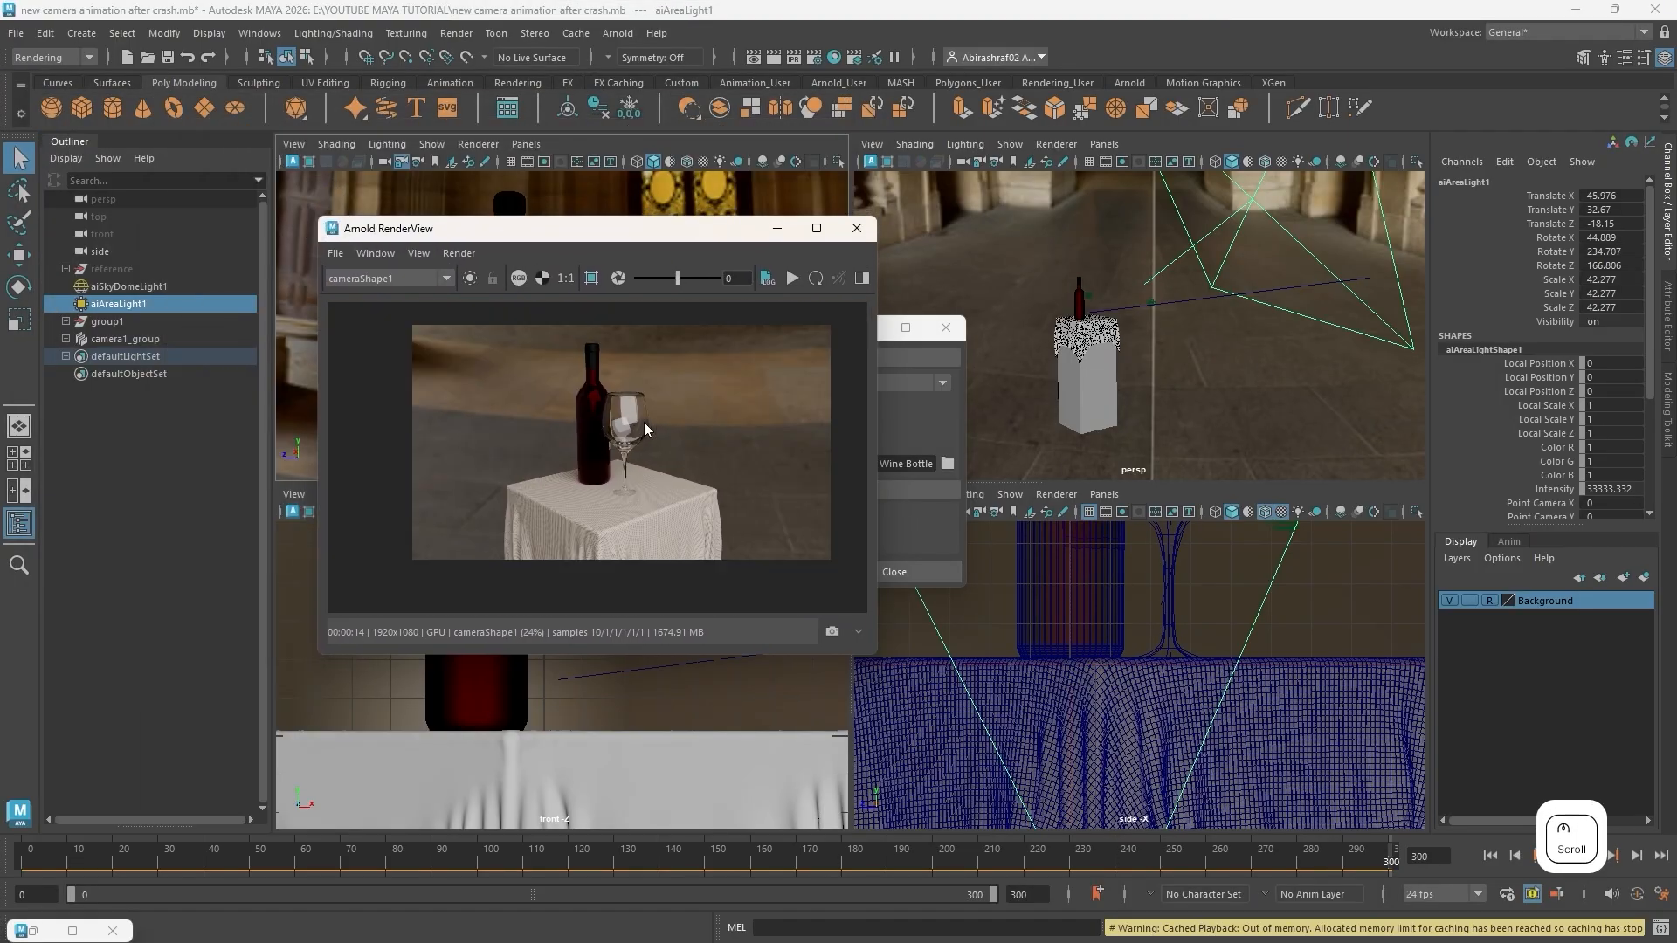
{"action": "left_click_drag", "start_coordinate": [641, 238], "coordinate": [1380, 370]}
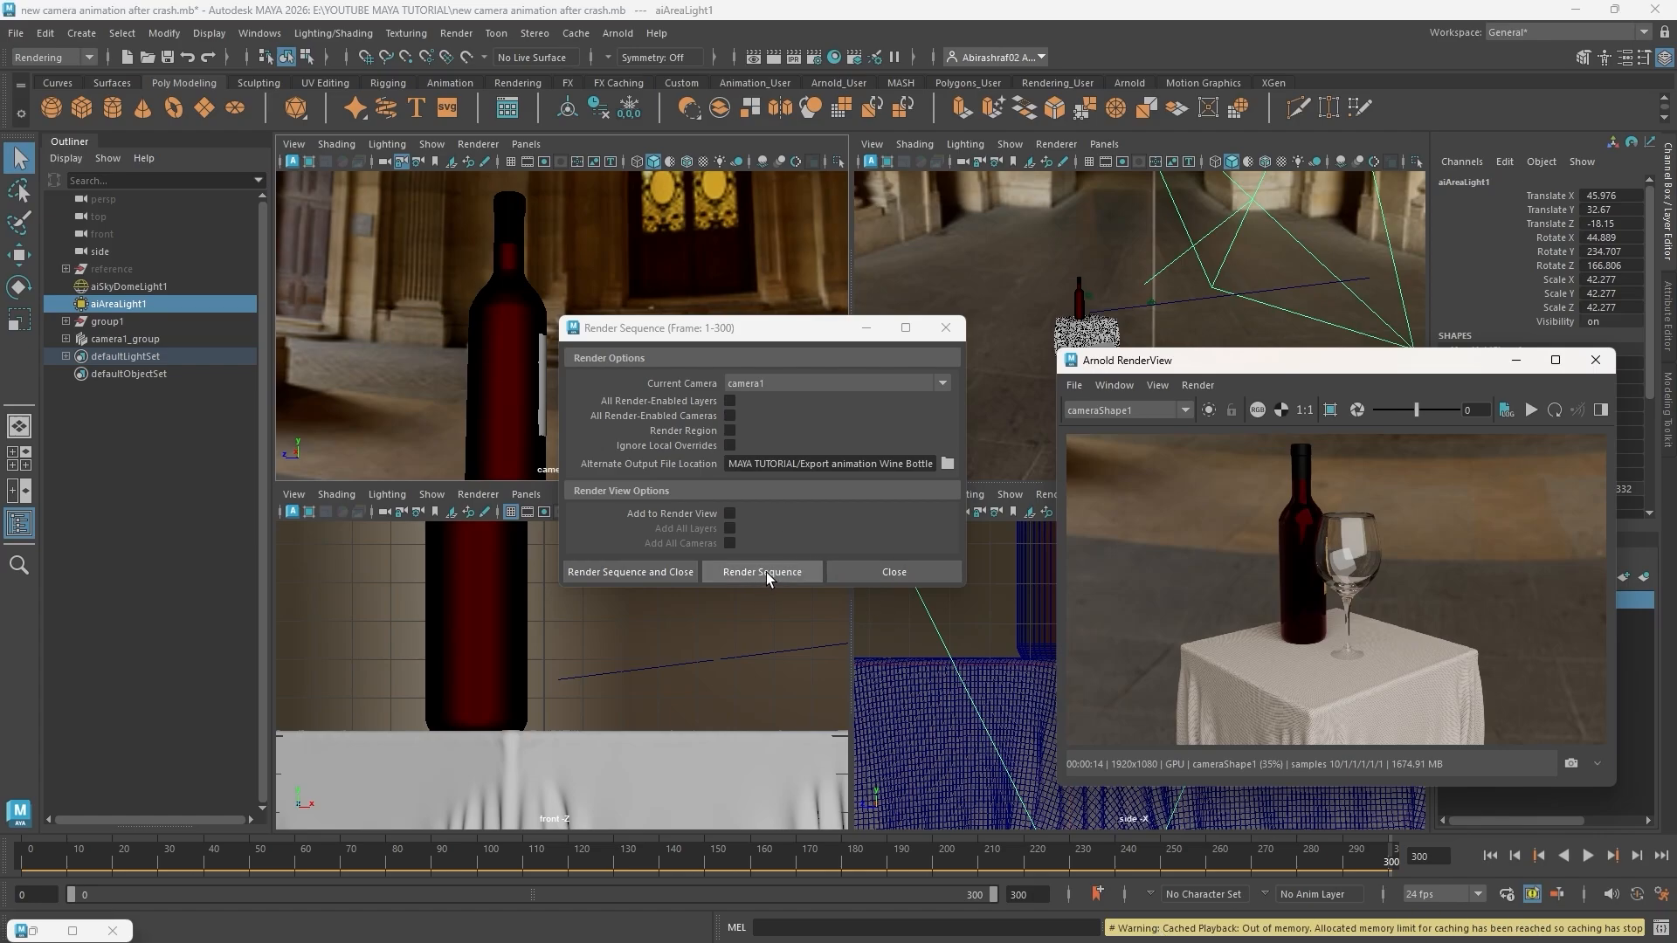
{"action": "key", "text": "alt+Tab"}
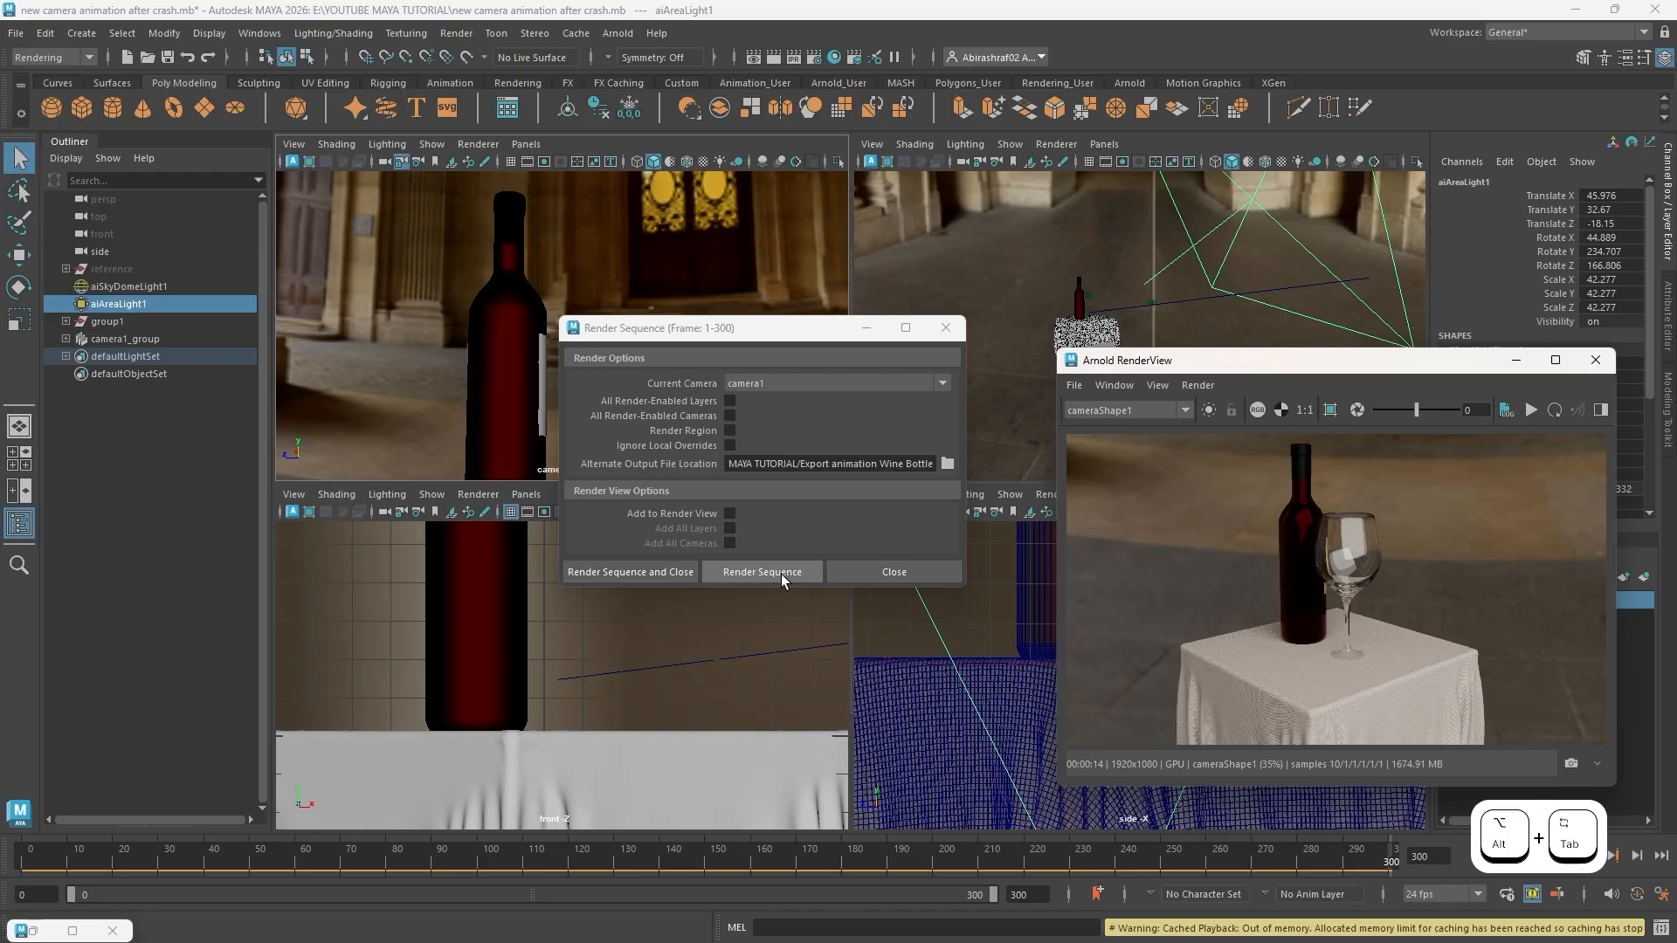
{"action": "left_click", "coordinate": [762, 572]}
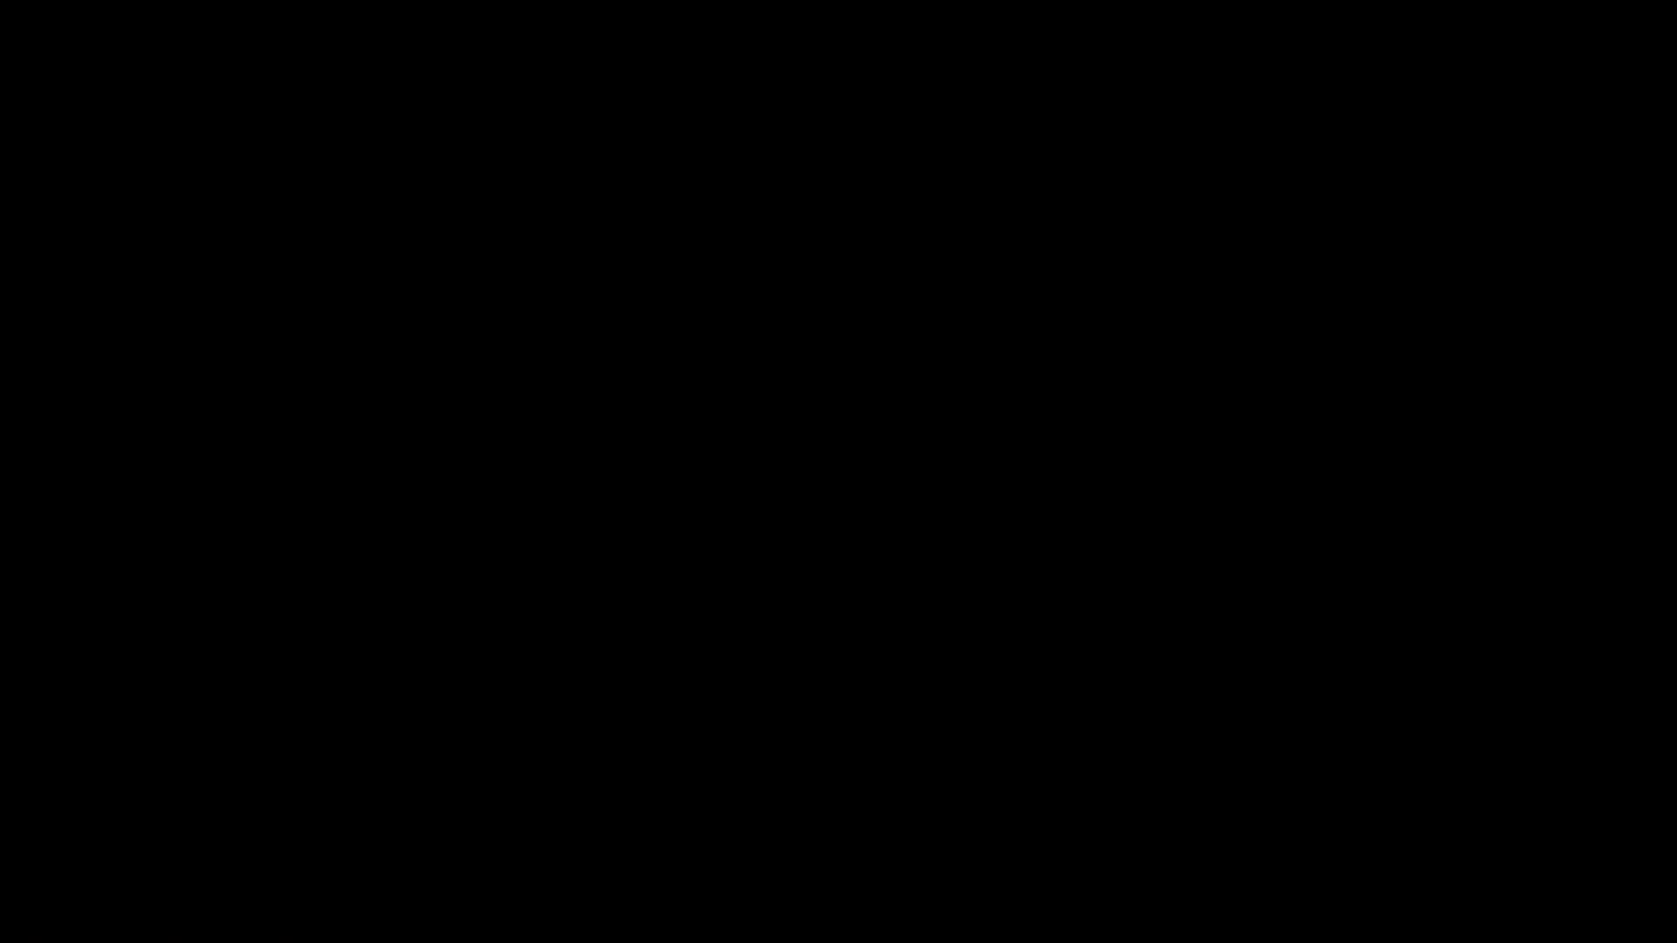
Switch to File Explorer and look through the rendered frames in the Export animation Wine Bottle folder
{"action": "key", "text": "alt+Tab"}
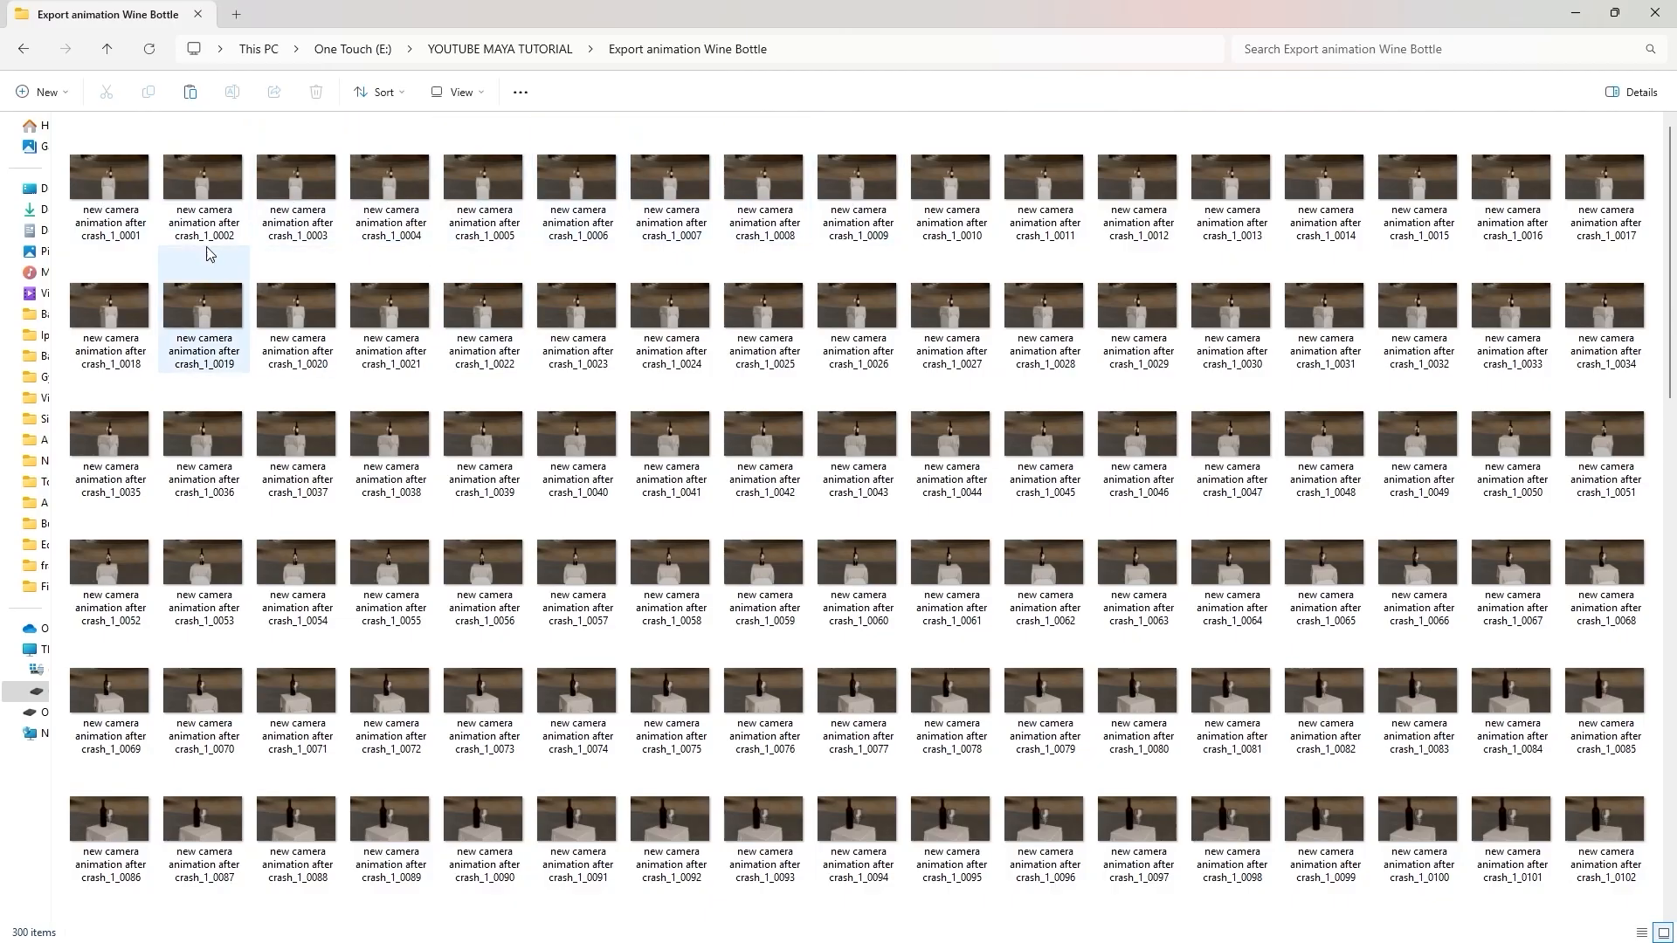
{"action": "scroll", "coordinate": [297, 314], "scroll_direction": "down", "scroll_amount": 10}
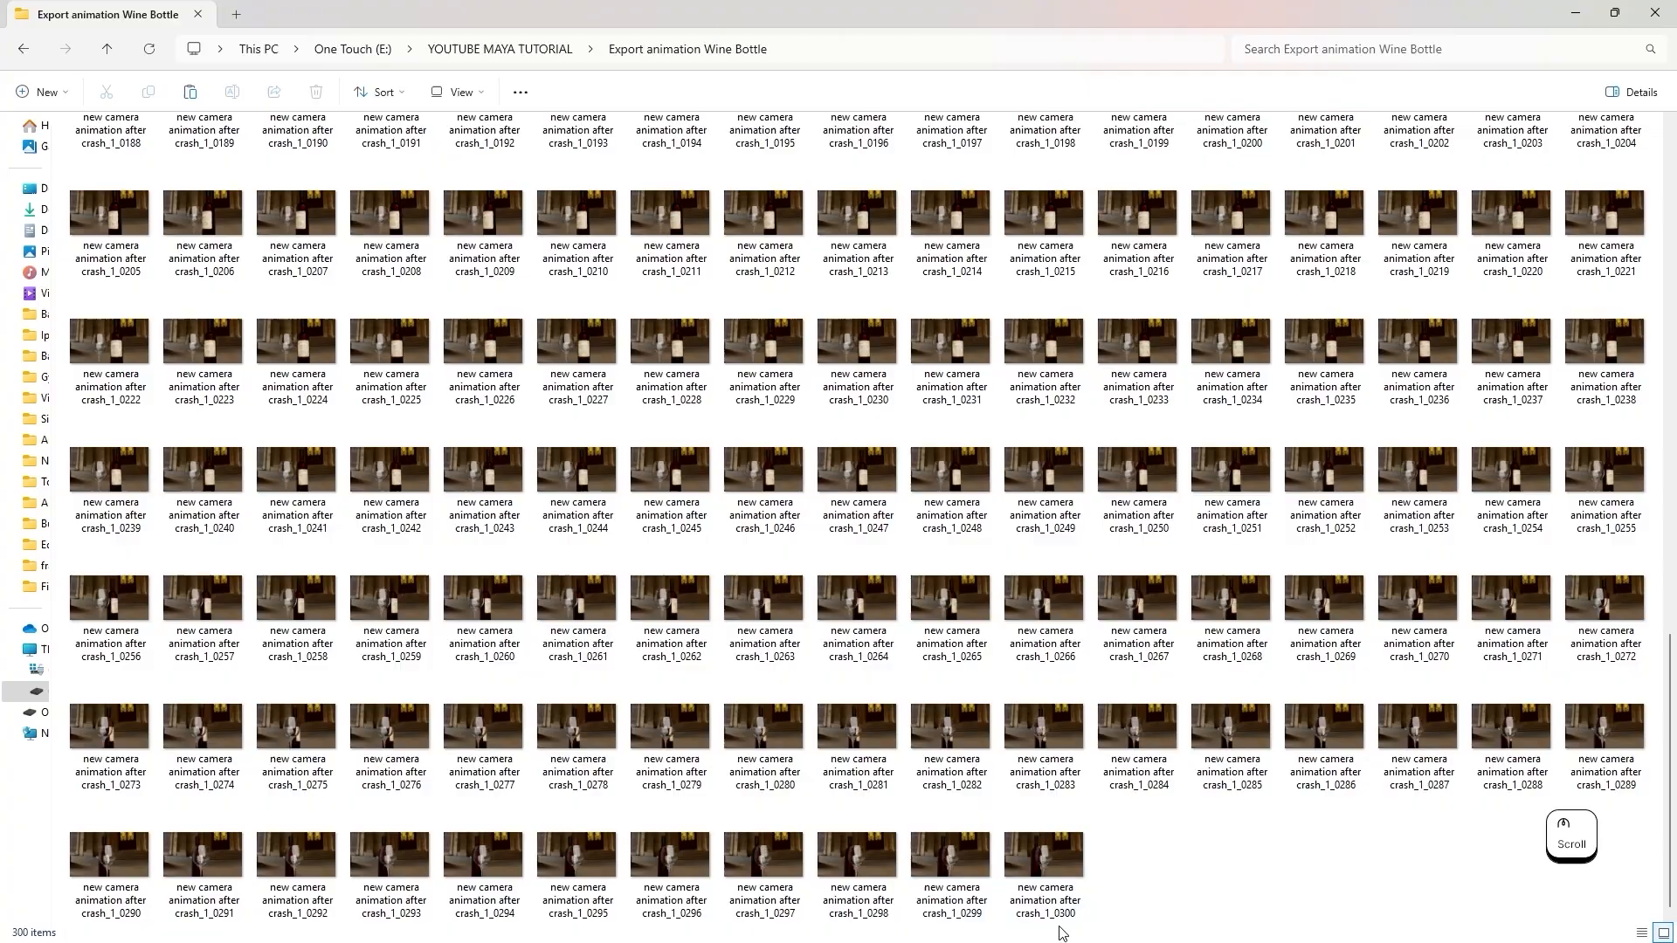
{"action": "scroll", "coordinate": [574, 719], "scroll_direction": "up", "scroll_amount": 10}
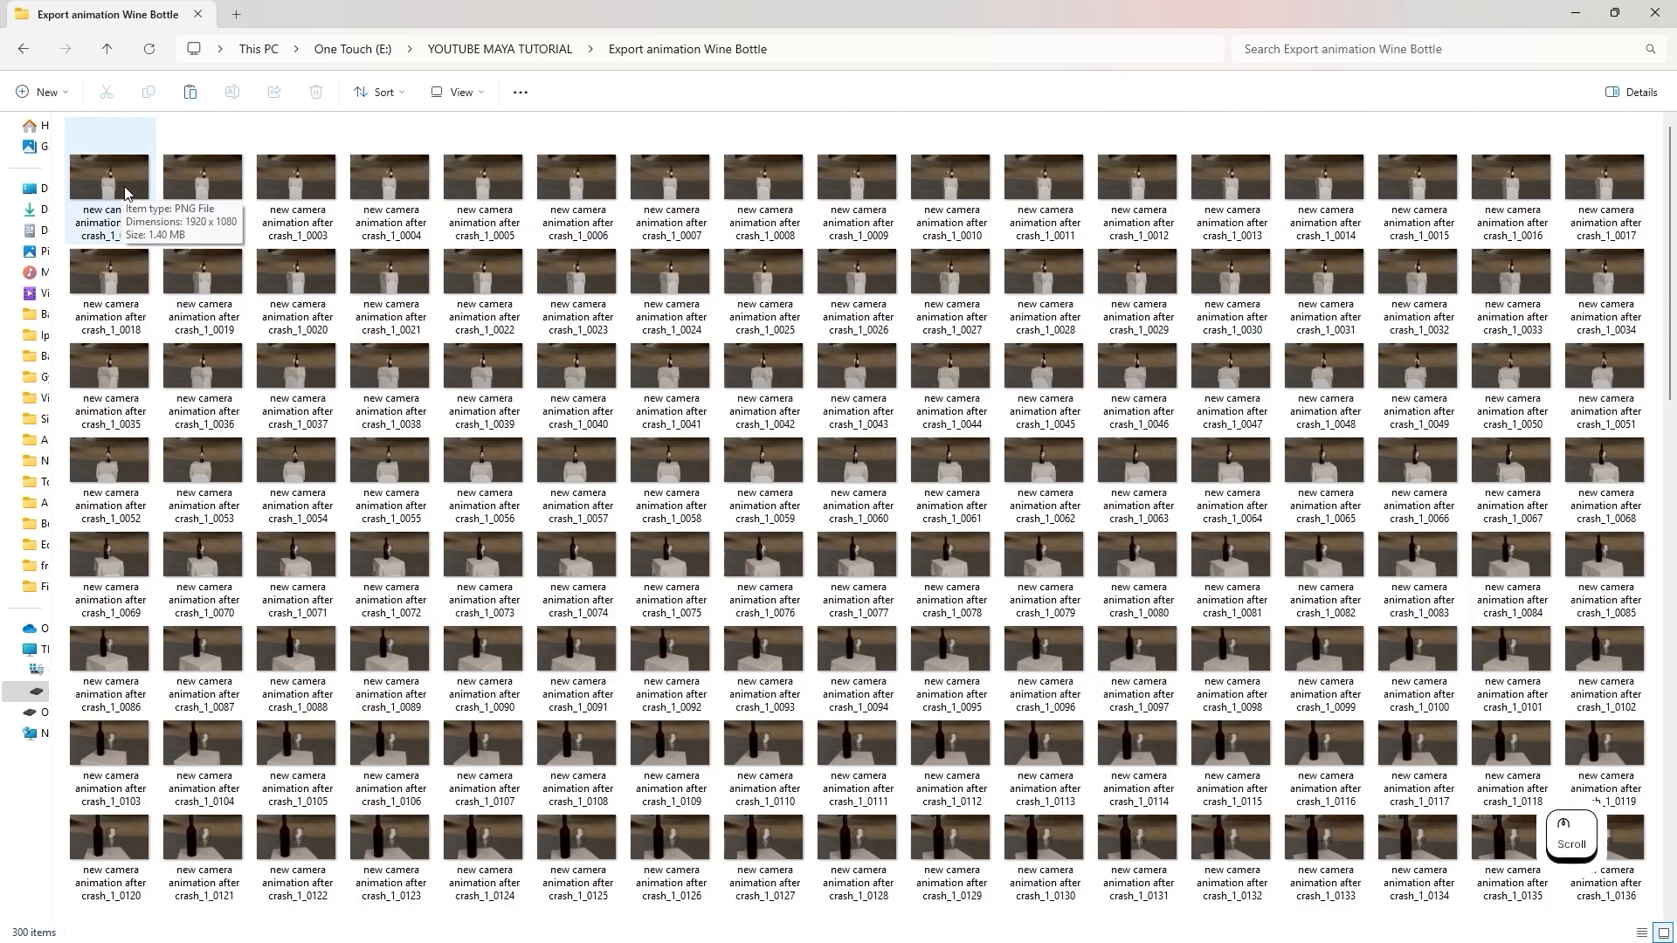
View the rendered png images in order from frame 0001 to frame 0112, and close the image viewer
{"action": "double_click", "coordinate": [125, 193]}
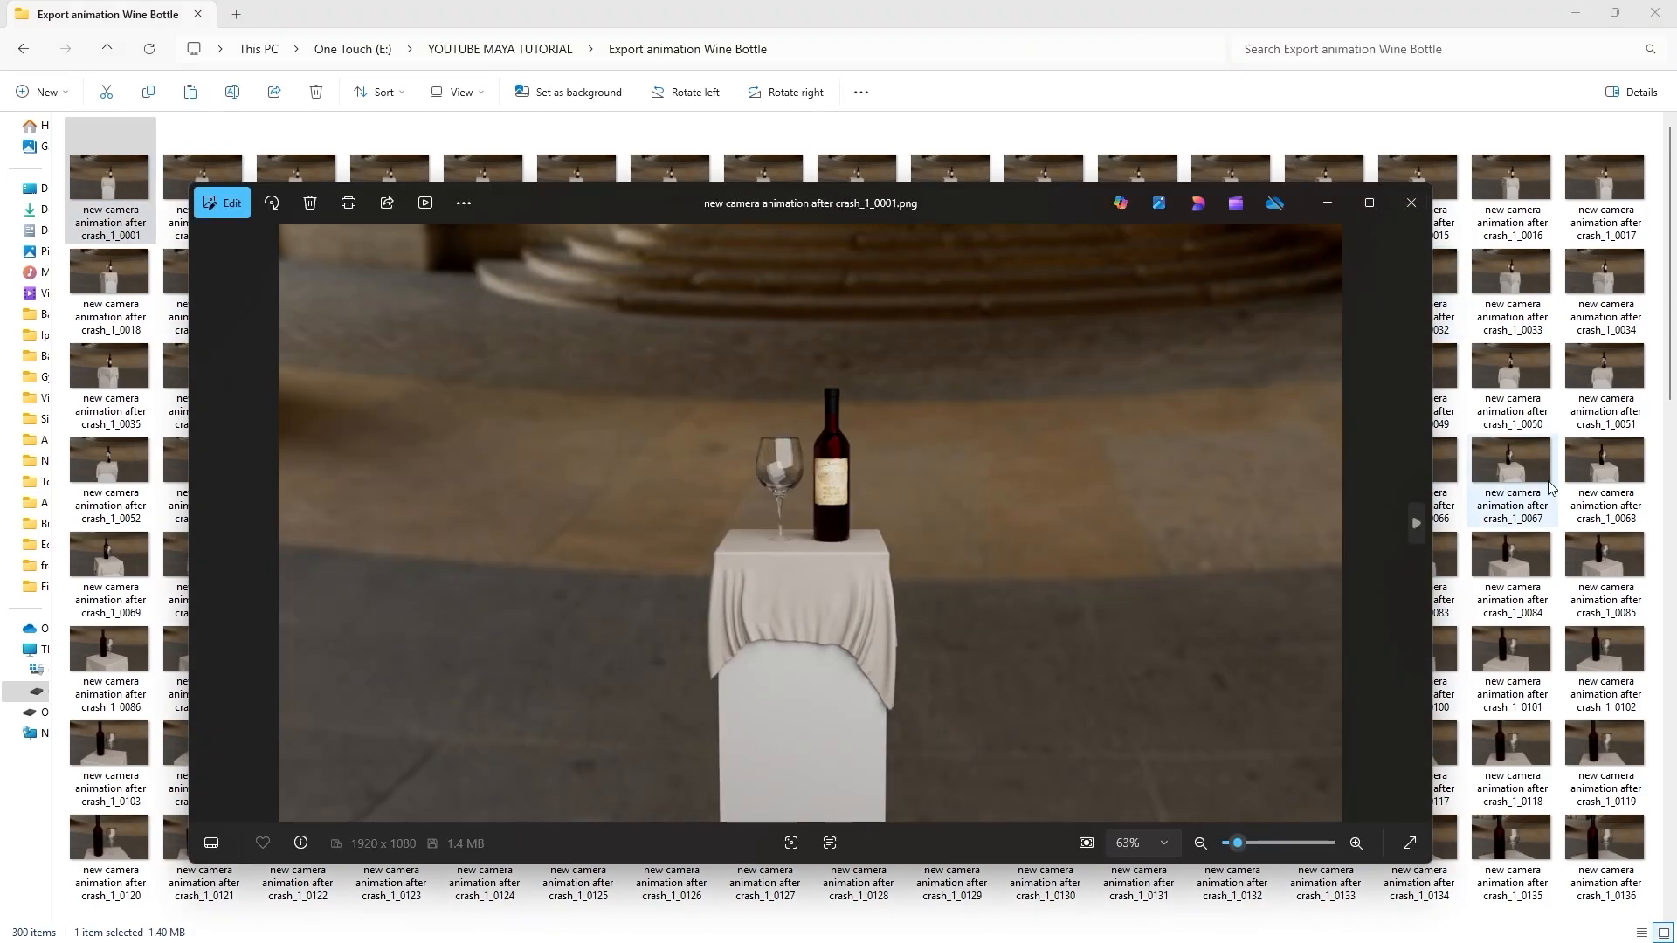
{"action": "key", "text": "Right"}
{"action": "key", "text": "Right"}
{"action": "key", "text": "Right"}
{"action": "key", "text": "Right"}
{"action": "key", "text": "Right"}
{"action": "key", "text": "Right"}
{"action": "key", "text": "Right"}
{"action": "key", "text": "Right"}
{"action": "key", "text": "Right"}
{"action": "key", "text": "Right"}
{"action": "key", "text": "Right"}
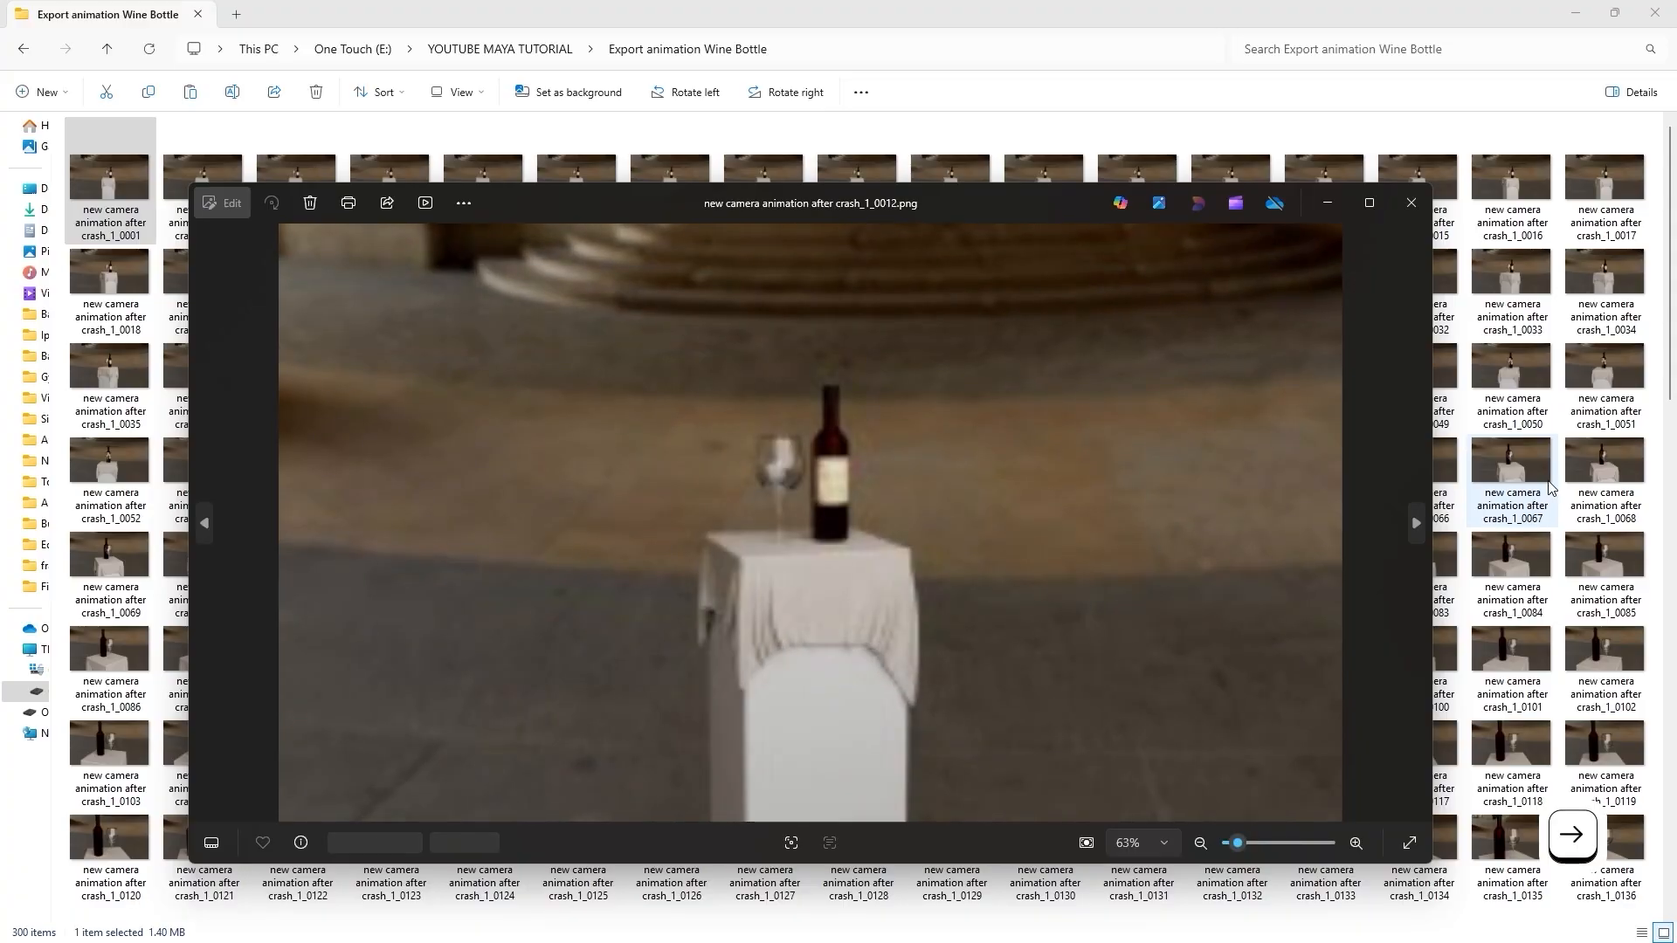
{"action": "key", "text": "Right"}
{"action": "key", "text": "Right"}
{"action": "key", "text": "Right"}
{"action": "key", "text": "Right"}
{"action": "key", "text": "Right"}
{"action": "key", "text": "Right"}
{"action": "key", "text": "Right"}
{"action": "key", "text": "Right"}
{"action": "key", "text": "Right"}
{"action": "key", "text": "Right"}
{"action": "key", "text": "Right"}
{"action": "key", "text": "Right"}
{"action": "key", "text": "Right"}
{"action": "key", "text": "Right"}
{"action": "key", "text": "Right"}
{"action": "key", "text": "Right"}
{"action": "key", "text": "Right"}
{"action": "key", "text": "Right"}
{"action": "key", "text": "Right"}
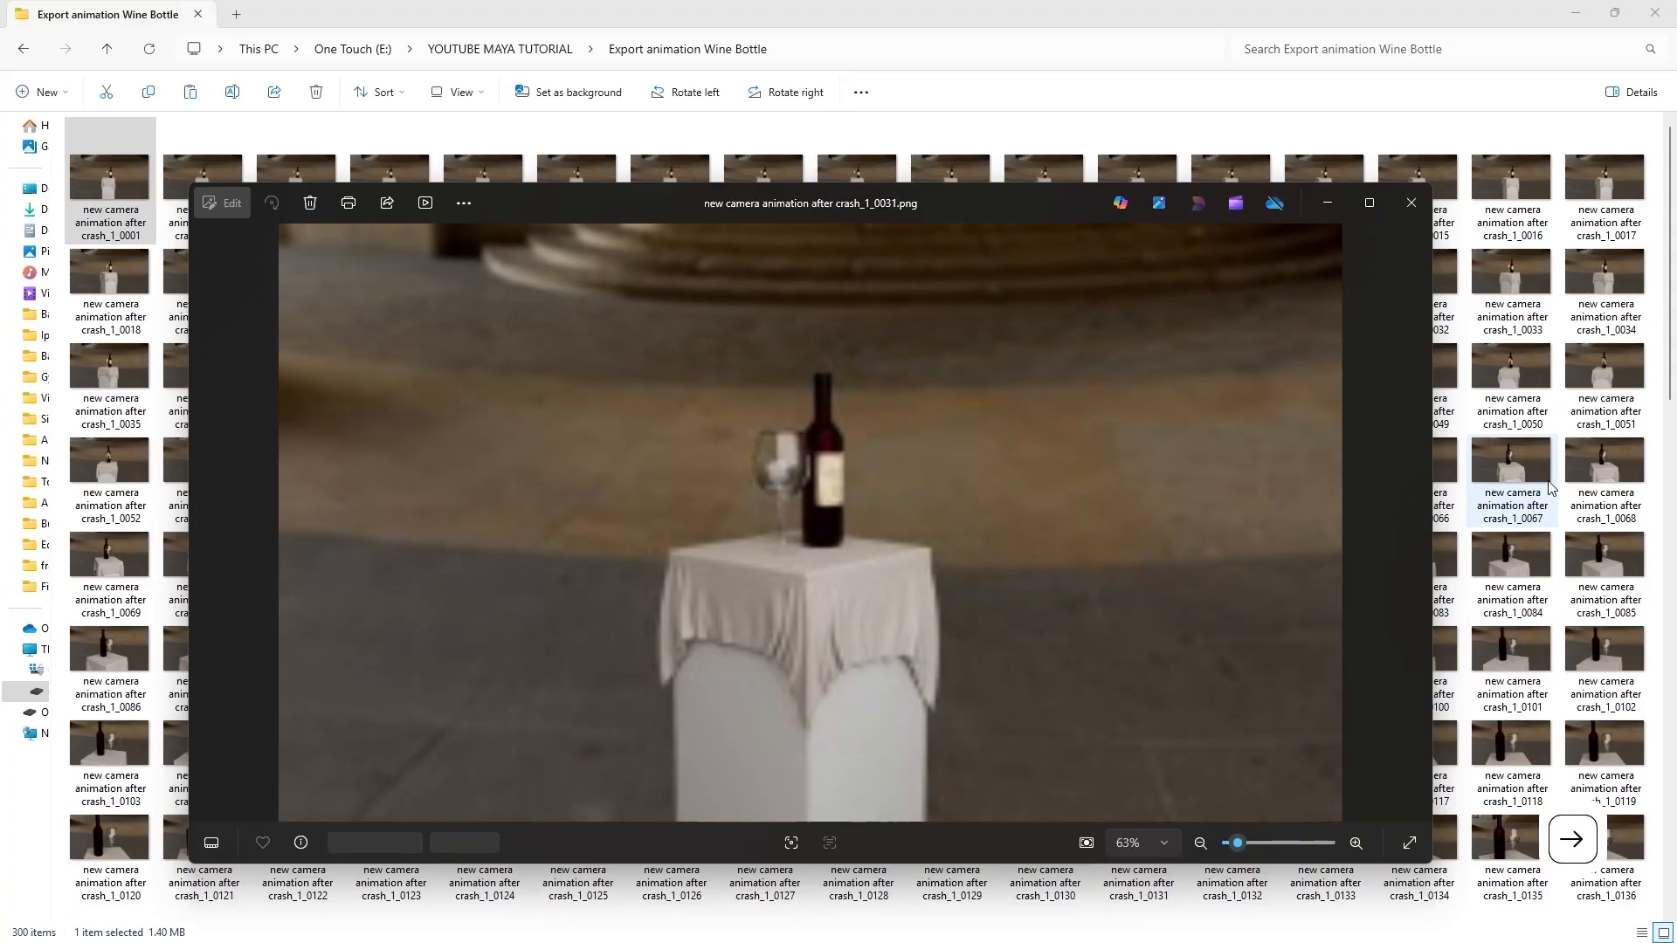
{"action": "key", "text": "Right"}
{"action": "key", "text": "Right"}
{"action": "key", "text": "Right"}
{"action": "key", "text": "Right"}
{"action": "key", "text": "Right"}
{"action": "key", "text": "Right"}
{"action": "key", "text": "Right"}
{"action": "key", "text": "Right"}
{"action": "key", "text": "Right"}
{"action": "key", "text": "Right"}
{"action": "key", "text": "Right"}
{"action": "key", "text": "Right"}
{"action": "key", "text": "Right"}
{"action": "key", "text": "Right"}
{"action": "key", "text": "Right"}
{"action": "key", "text": "Right"}
{"action": "key", "text": "Right"}
{"action": "key", "text": "Right"}
{"action": "key", "text": "Right"}
{"action": "key", "text": "Right"}
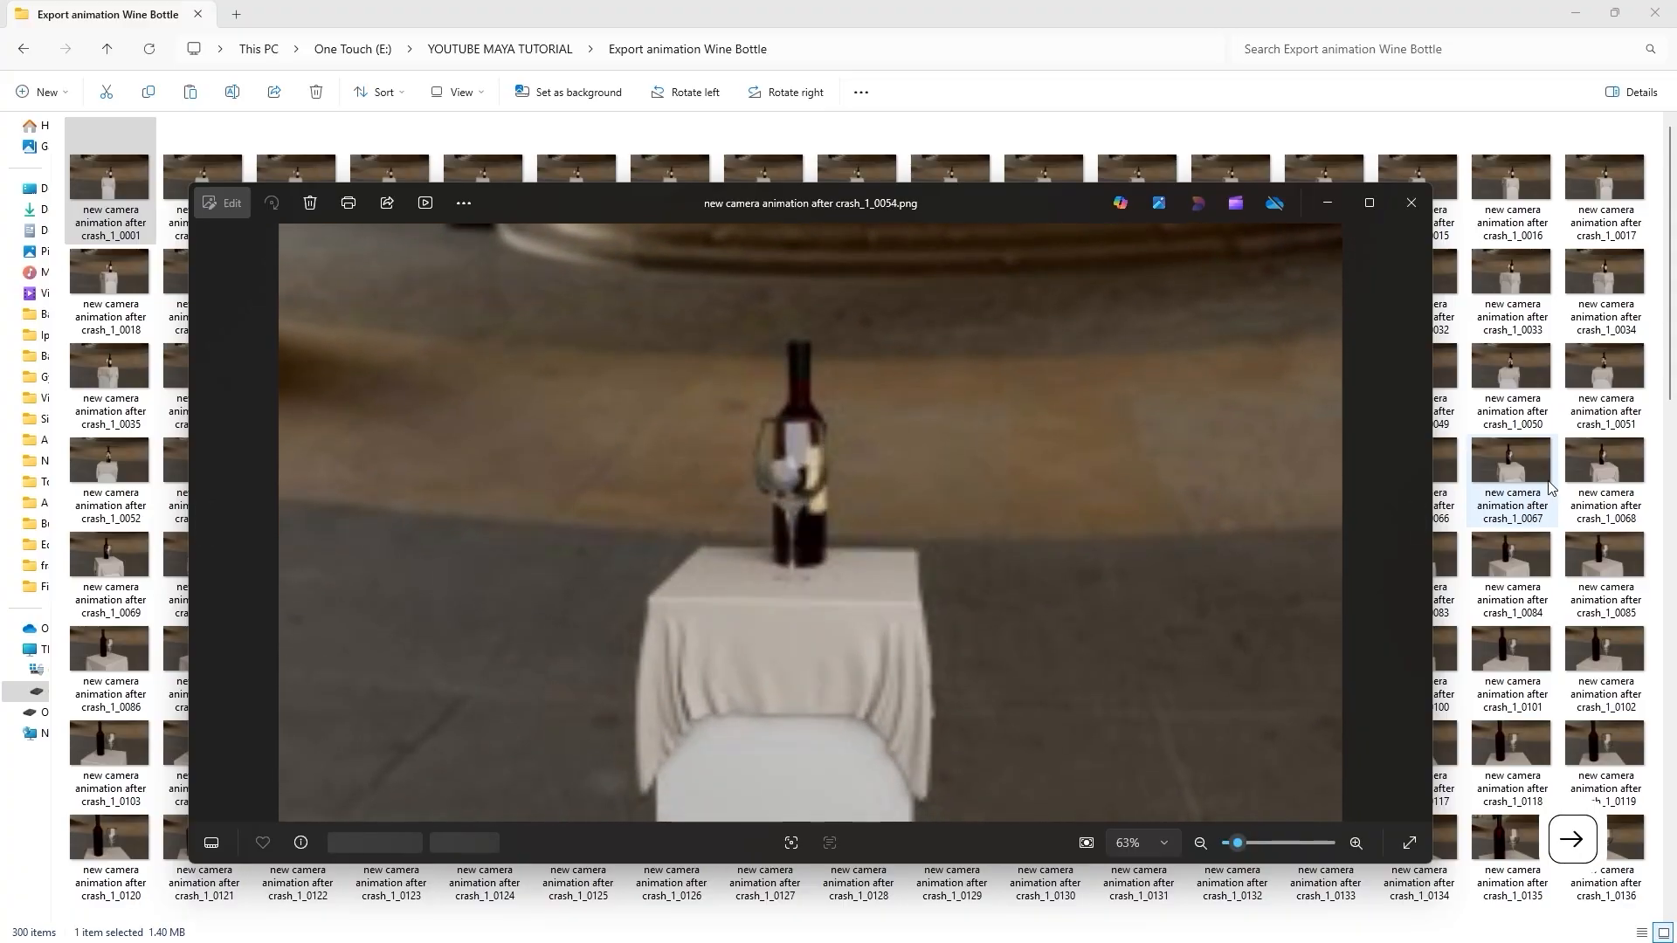
{"action": "key", "text": "Right"}
{"action": "key", "text": "Right"}
{"action": "key", "text": "Right"}
{"action": "key", "text": "Right"}
{"action": "key", "text": "Right"}
{"action": "key", "text": "Right"}
{"action": "key", "text": "Right"}
{"action": "key", "text": "Right"}
{"action": "key", "text": "Right"}
{"action": "key", "text": "Right"}
{"action": "key", "text": "Right"}
{"action": "key", "text": "Right"}
{"action": "key", "text": "Right"}
{"action": "key", "text": "Right"}
{"action": "key", "text": "Right"}
{"action": "key", "text": "Right"}
{"action": "key", "text": "Right"}
{"action": "key", "text": "Right"}
{"action": "key", "text": "Right"}
{"action": "key", "text": "Right"}
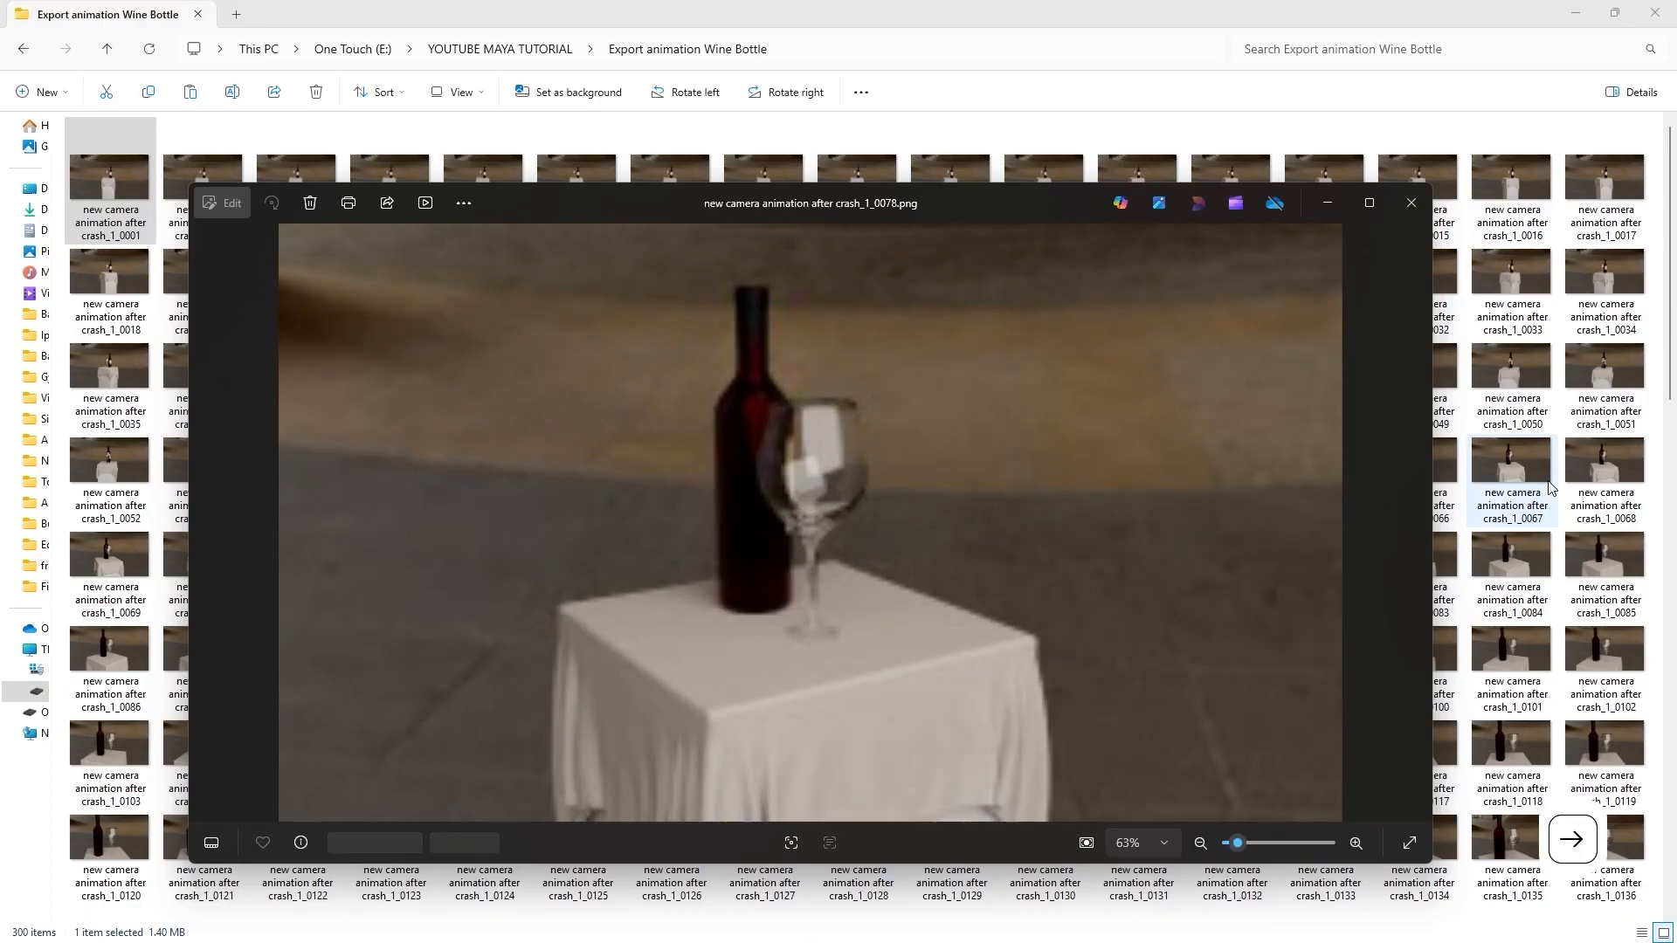
{"action": "key", "text": "Right"}
{"action": "key", "text": "Right"}
{"action": "key", "text": "Right"}
{"action": "key", "text": "Right"}
{"action": "key", "text": "Right"}
{"action": "key", "text": "Right"}
{"action": "key", "text": "Right"}
{"action": "key", "text": "Right"}
{"action": "key", "text": "Right"}
{"action": "key", "text": "Right"}
{"action": "key", "text": "Right"}
{"action": "key", "text": "Right"}
{"action": "key", "text": "Right"}
{"action": "key", "text": "Right"}
{"action": "key", "text": "Right"}
{"action": "key", "text": "Right"}
{"action": "key", "text": "Right"}
{"action": "key", "text": "Right"}
{"action": "key", "text": "Right"}
{"action": "key", "text": "Right"}
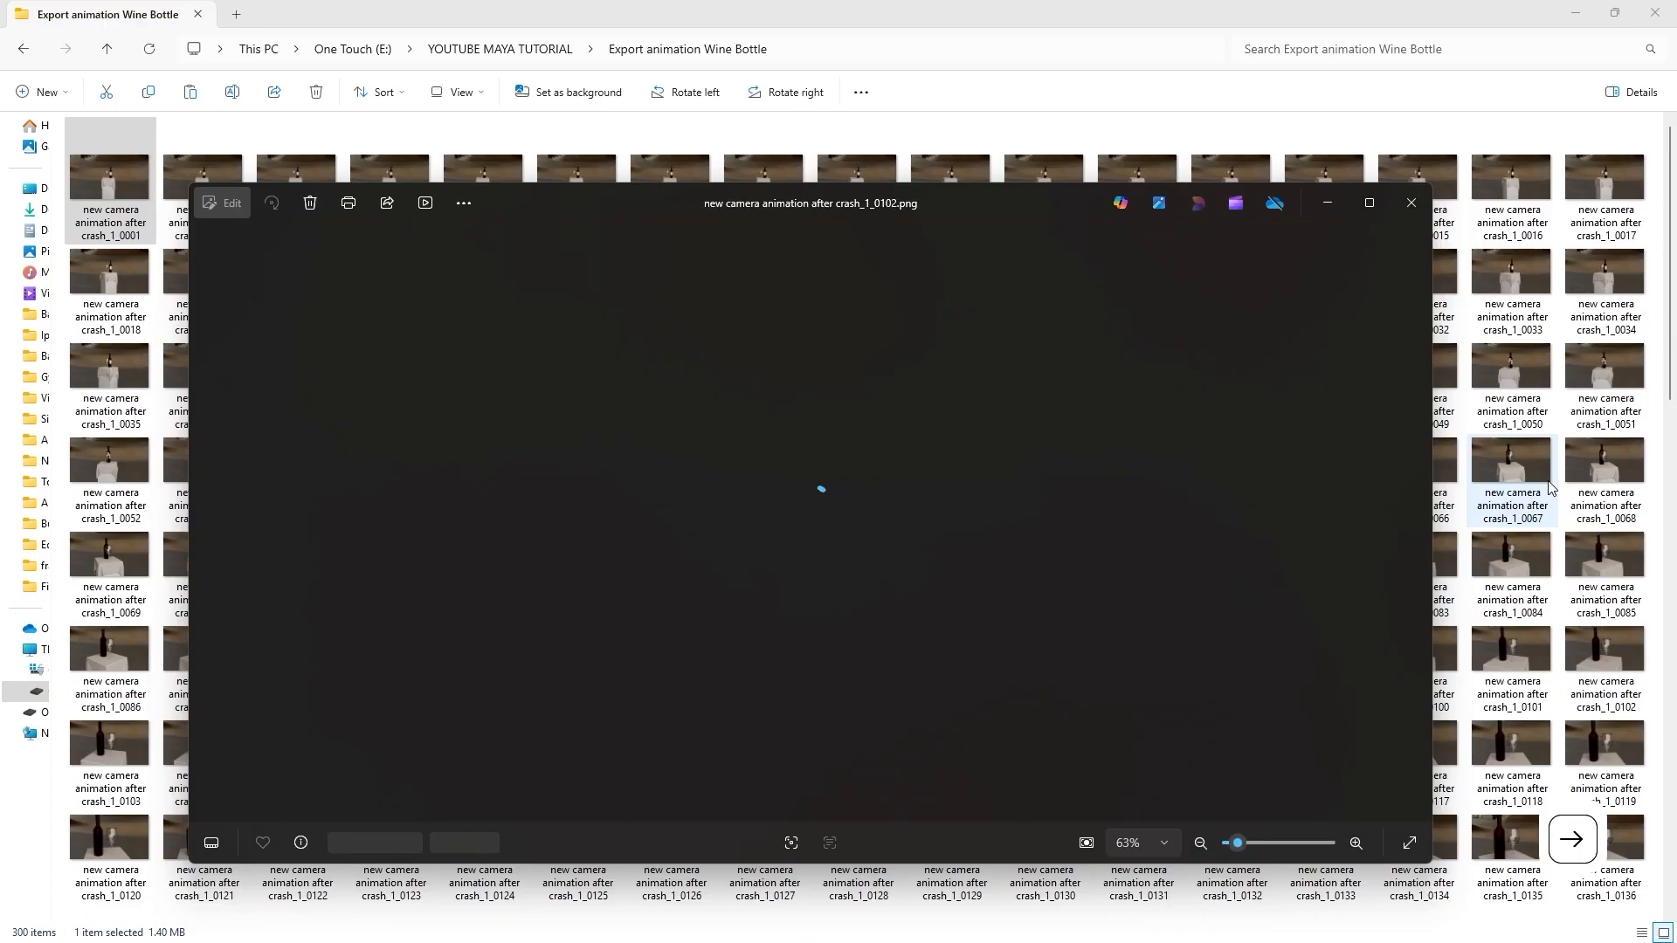
{"action": "key", "text": "Right"}
{"action": "key", "text": "Right"}
{"action": "key", "text": "Right"}
{"action": "key", "text": "Right"}
{"action": "key", "text": "Right"}
{"action": "key", "text": "Right"}
{"action": "key", "text": "Right"}
{"action": "key", "text": "Right"}
{"action": "key", "text": "Right"}
{"action": "key", "text": "Right"}
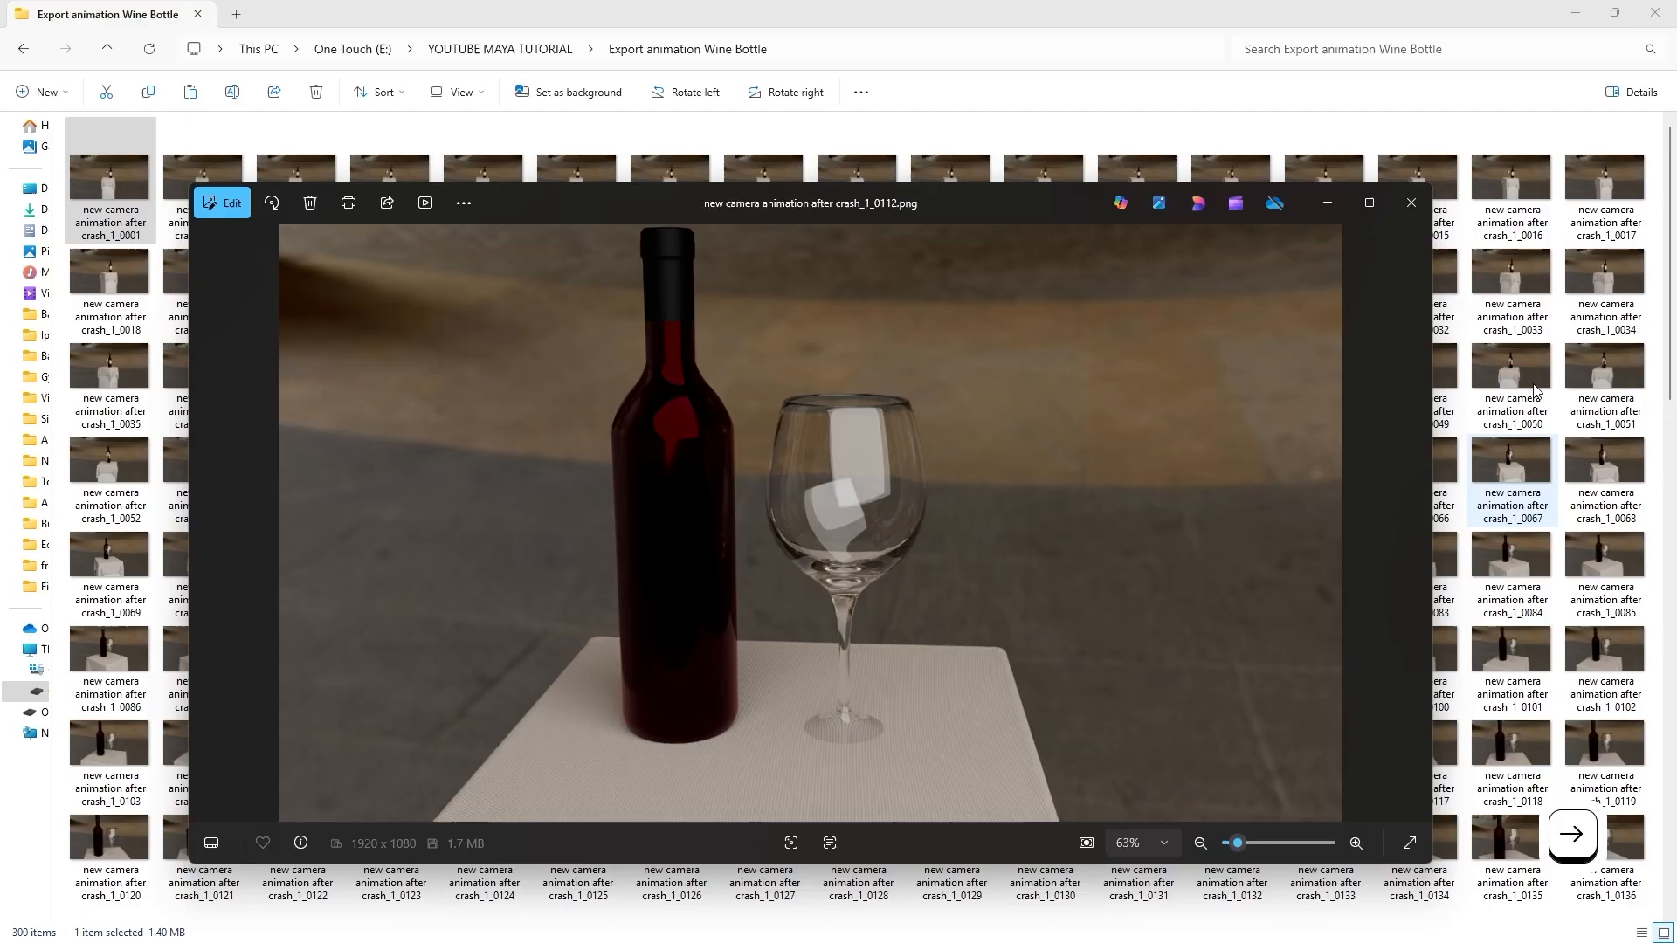
{"action": "left_click", "coordinate": [1410, 202]}
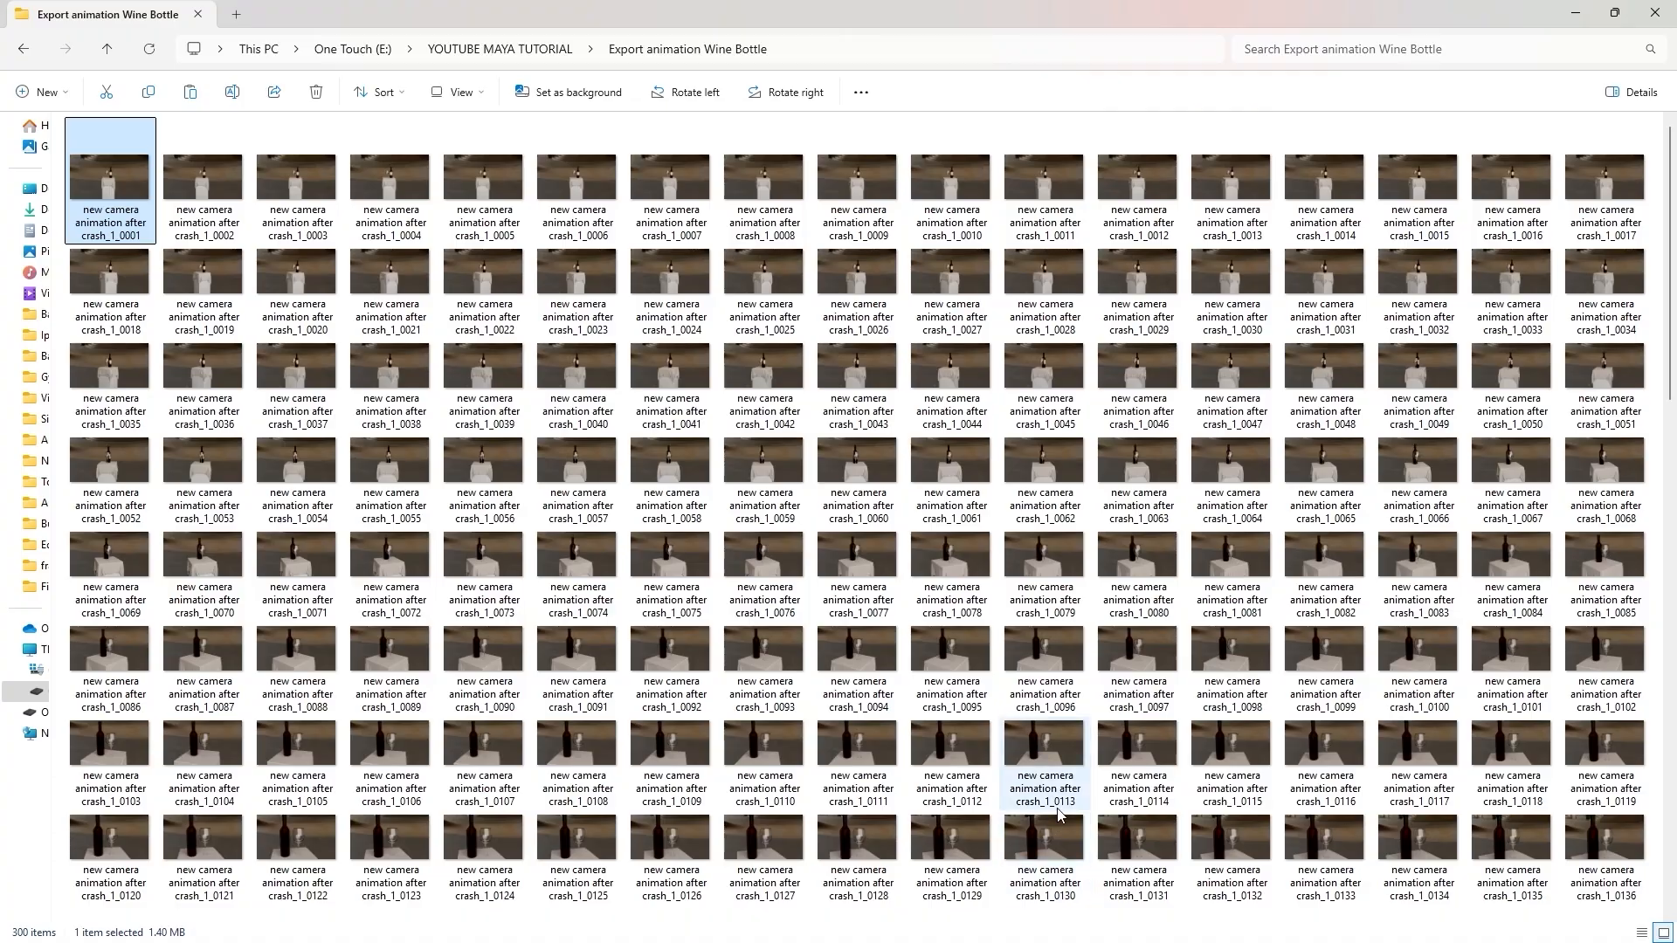
Switch to Premiere Pro and place the File Explorer window with the rendered frames over it, leaving the project's media area uncovered
{"action": "key", "text": "alt+Tab"}
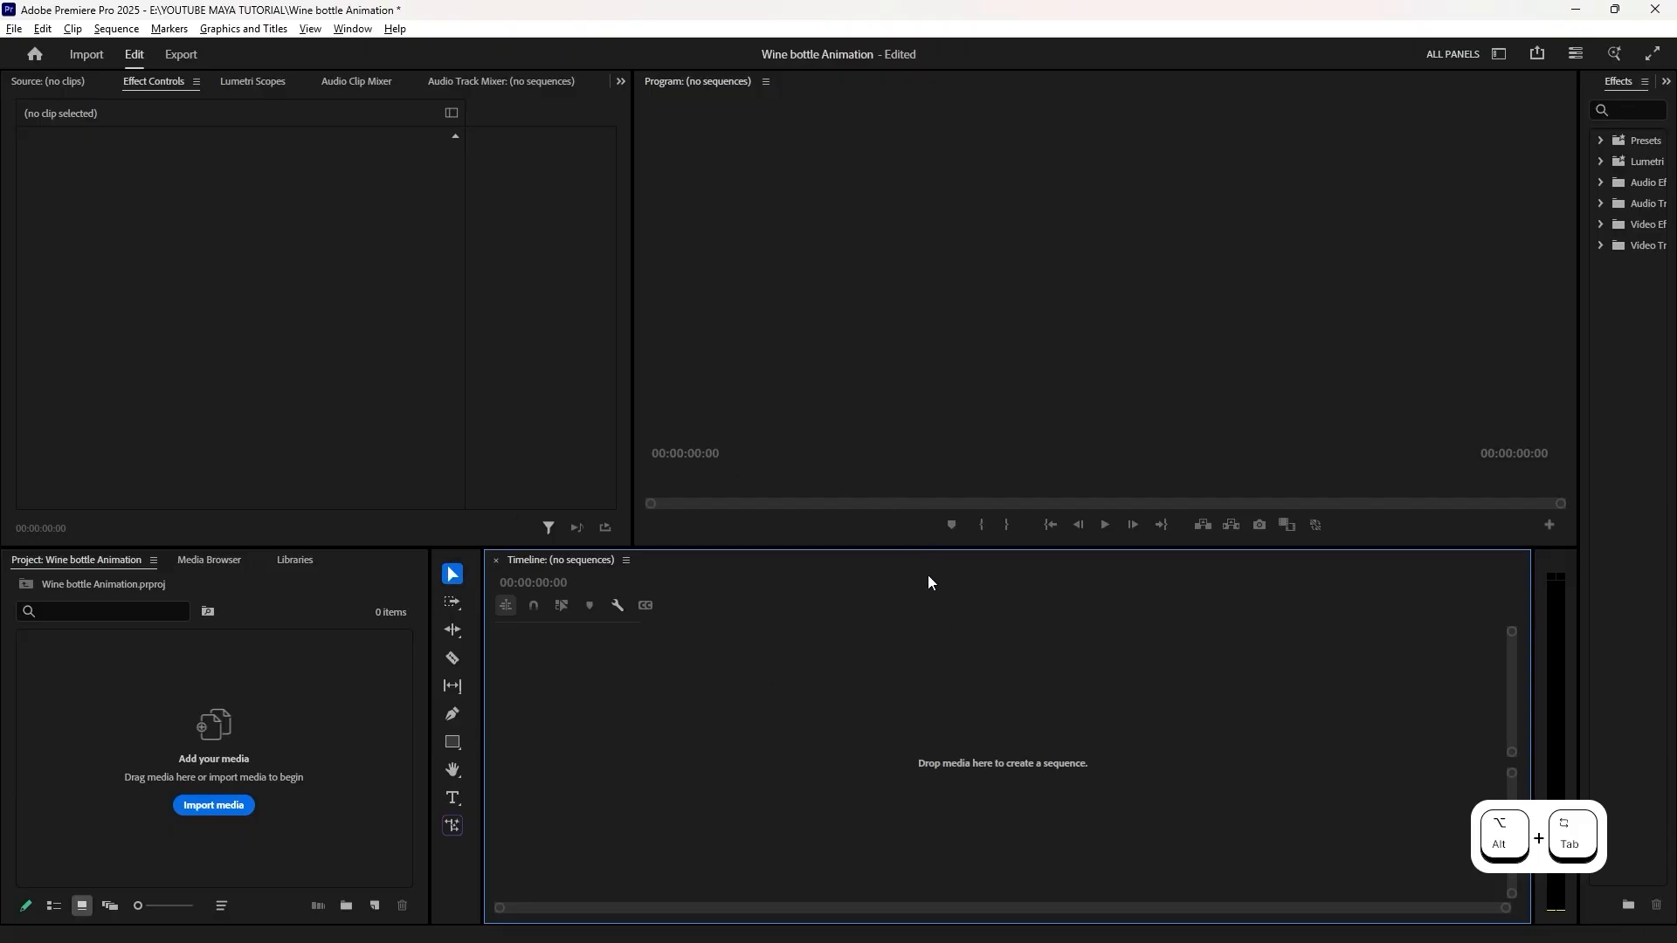
{"action": "left_click", "coordinate": [801, 922]}
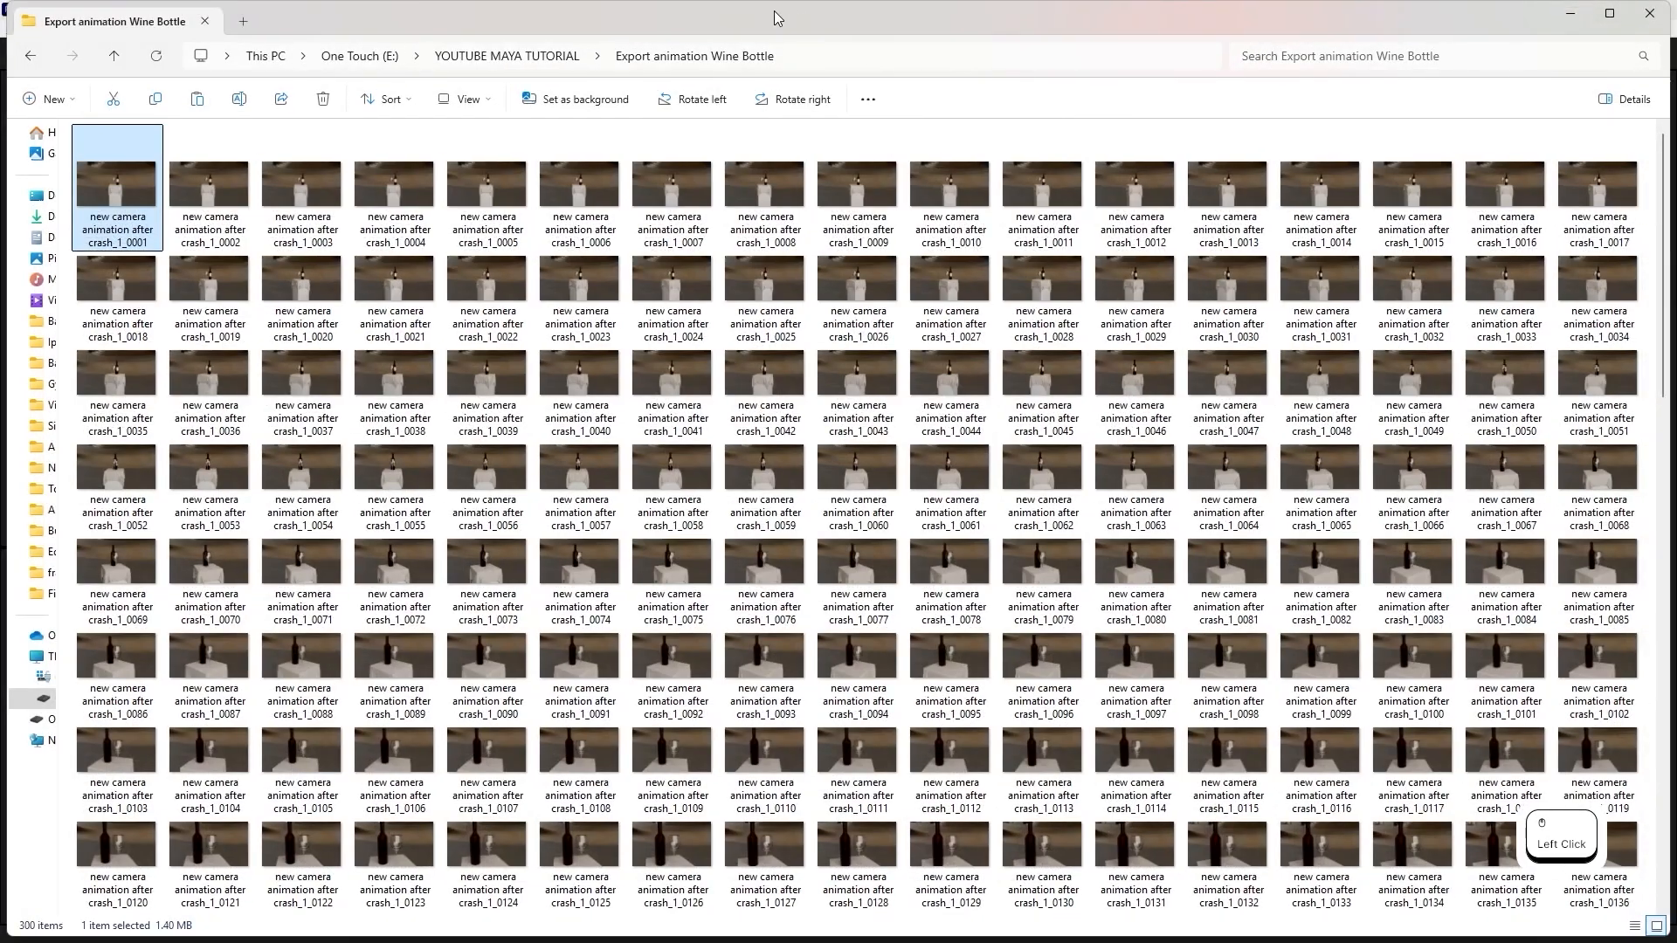
{"action": "left_click_drag", "start_coordinate": [1165, 13], "coordinate": [1242, 113]}
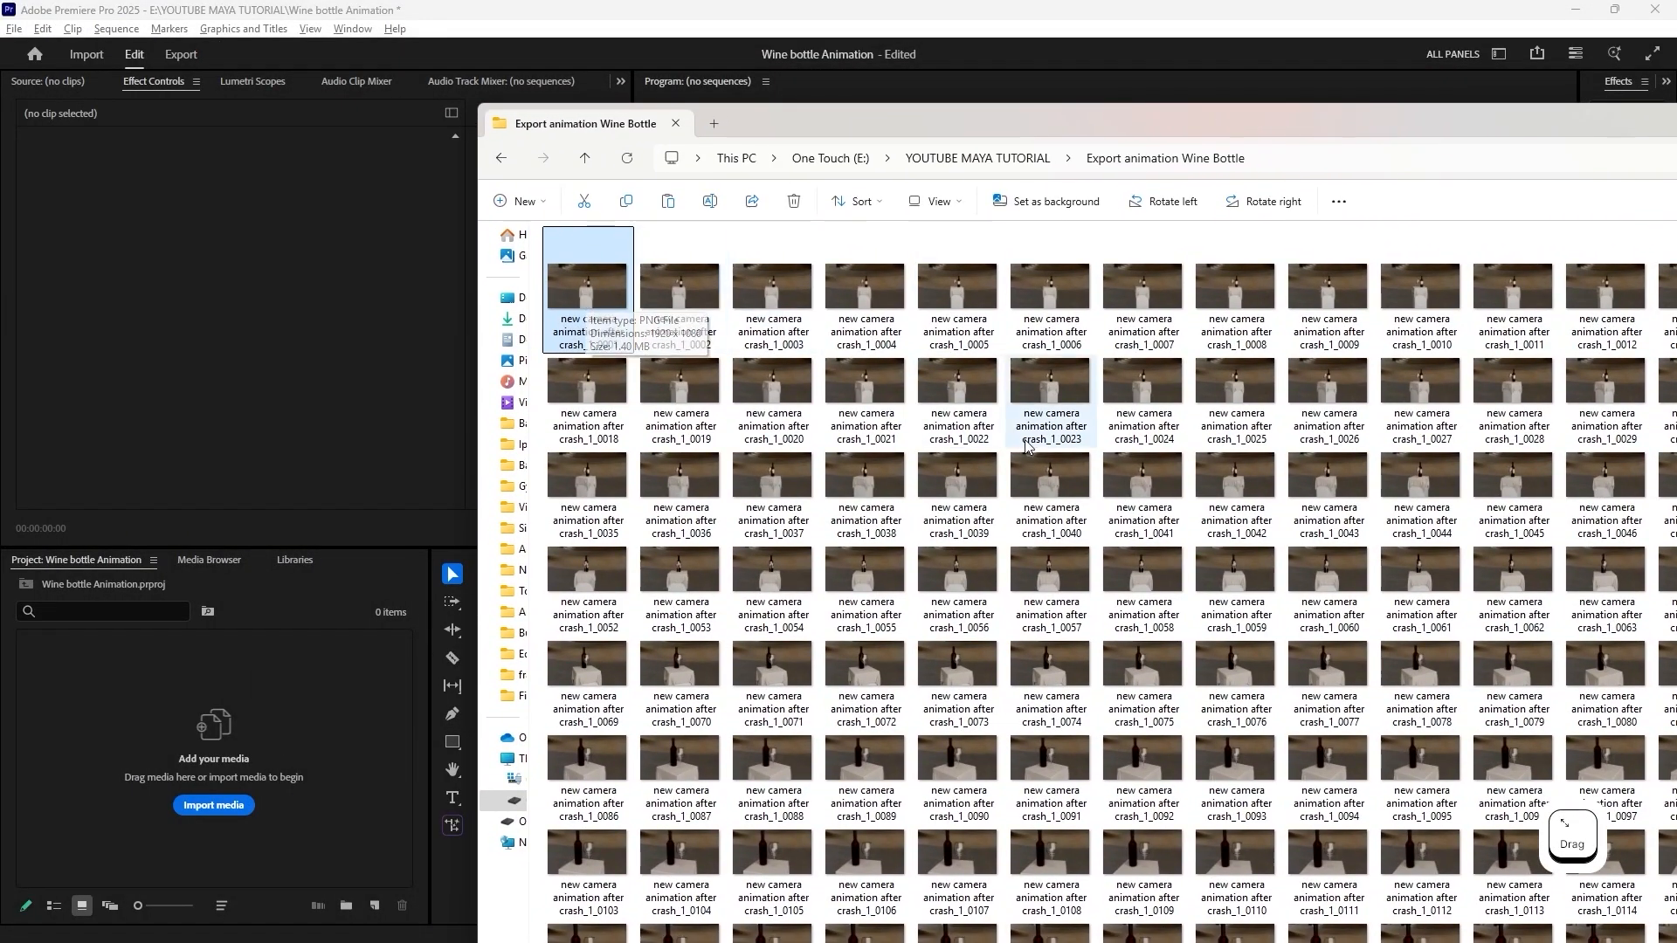
{"action": "scroll", "coordinate": [1328, 554], "scroll_direction": "down", "scroll_amount": 10}
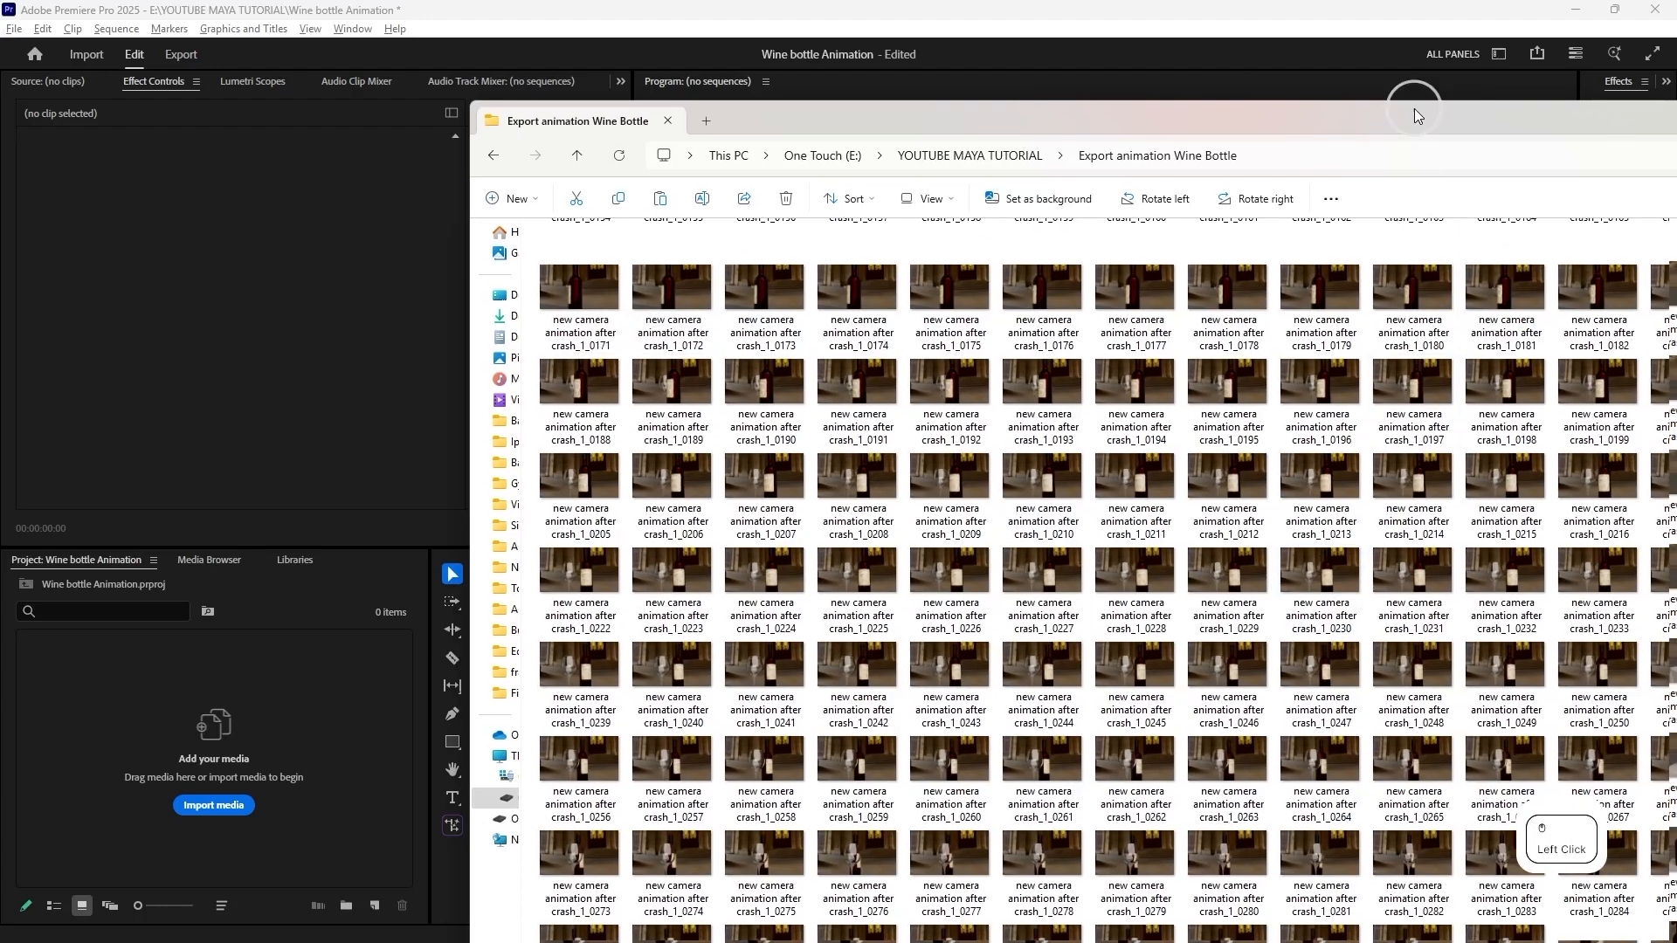
{"action": "mouse_move", "coordinate": [1415, 109]}
{"action": "left_mouse_down"}
{"action": "mouse_move", "coordinate": [1335, 70]}
{"action": "mouse_move", "coordinate": [1420, 140]}
{"action": "left_mouse_up"}
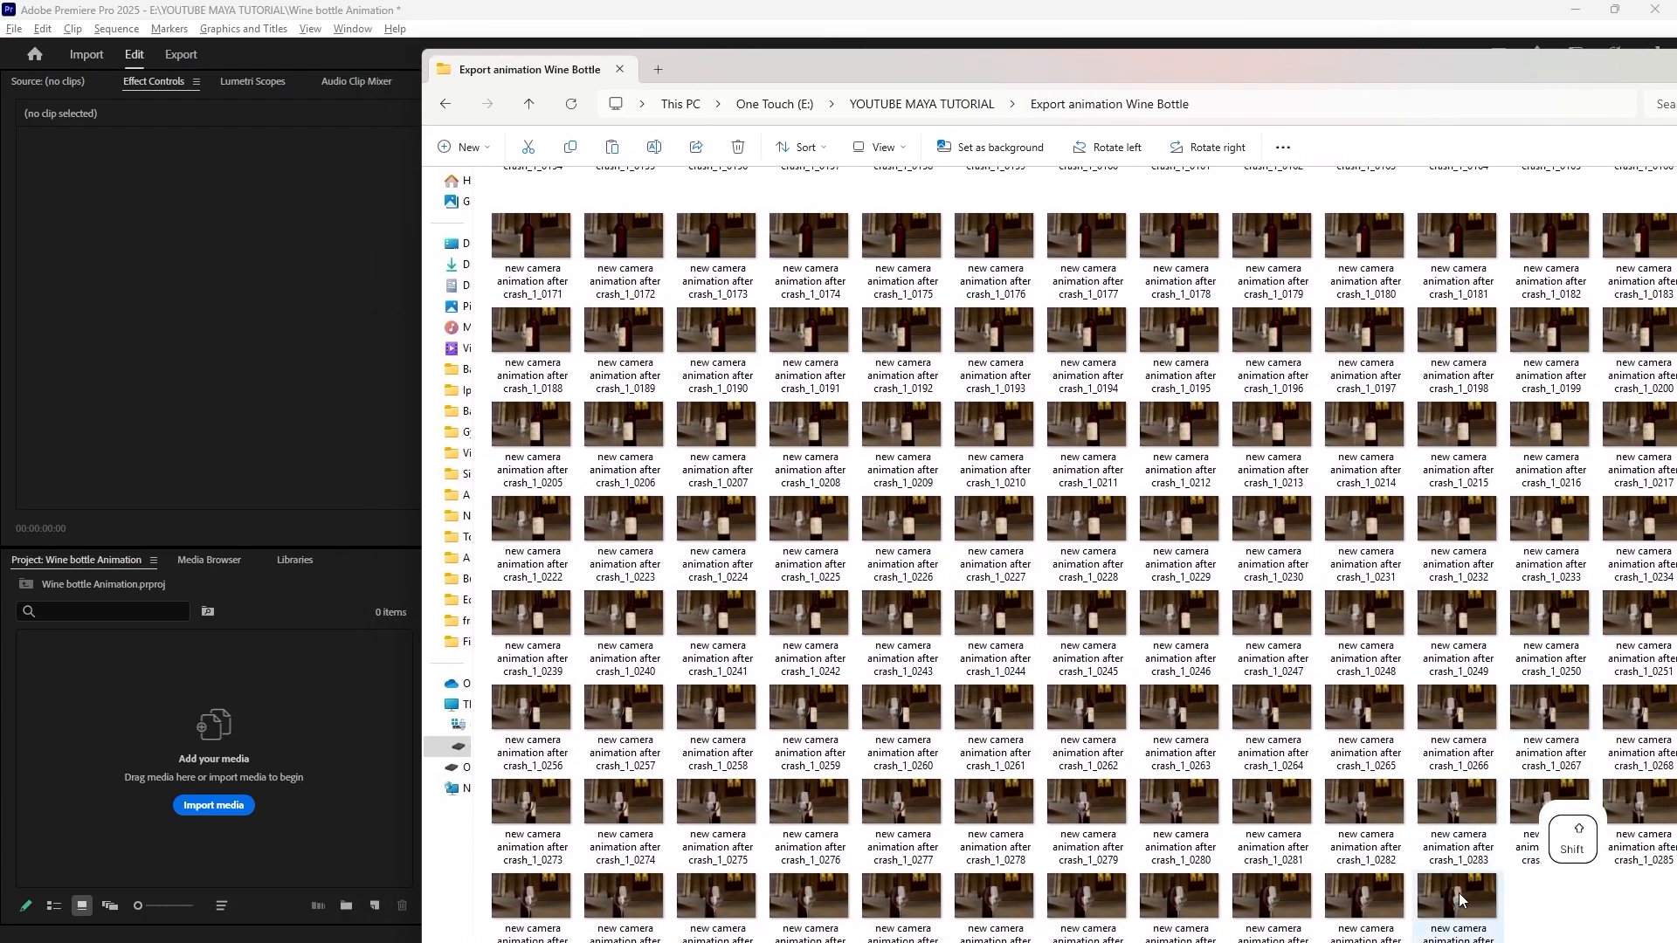
Import all 300 rendered png frames into the Wine bottle Animation project and minimize the File Explorer window
{"action": "left_click", "coordinate": [1458, 892], "text": "shift"}
{"action": "scroll", "coordinate": [1197, 762], "scroll_direction": "up", "scroll_amount": 10}
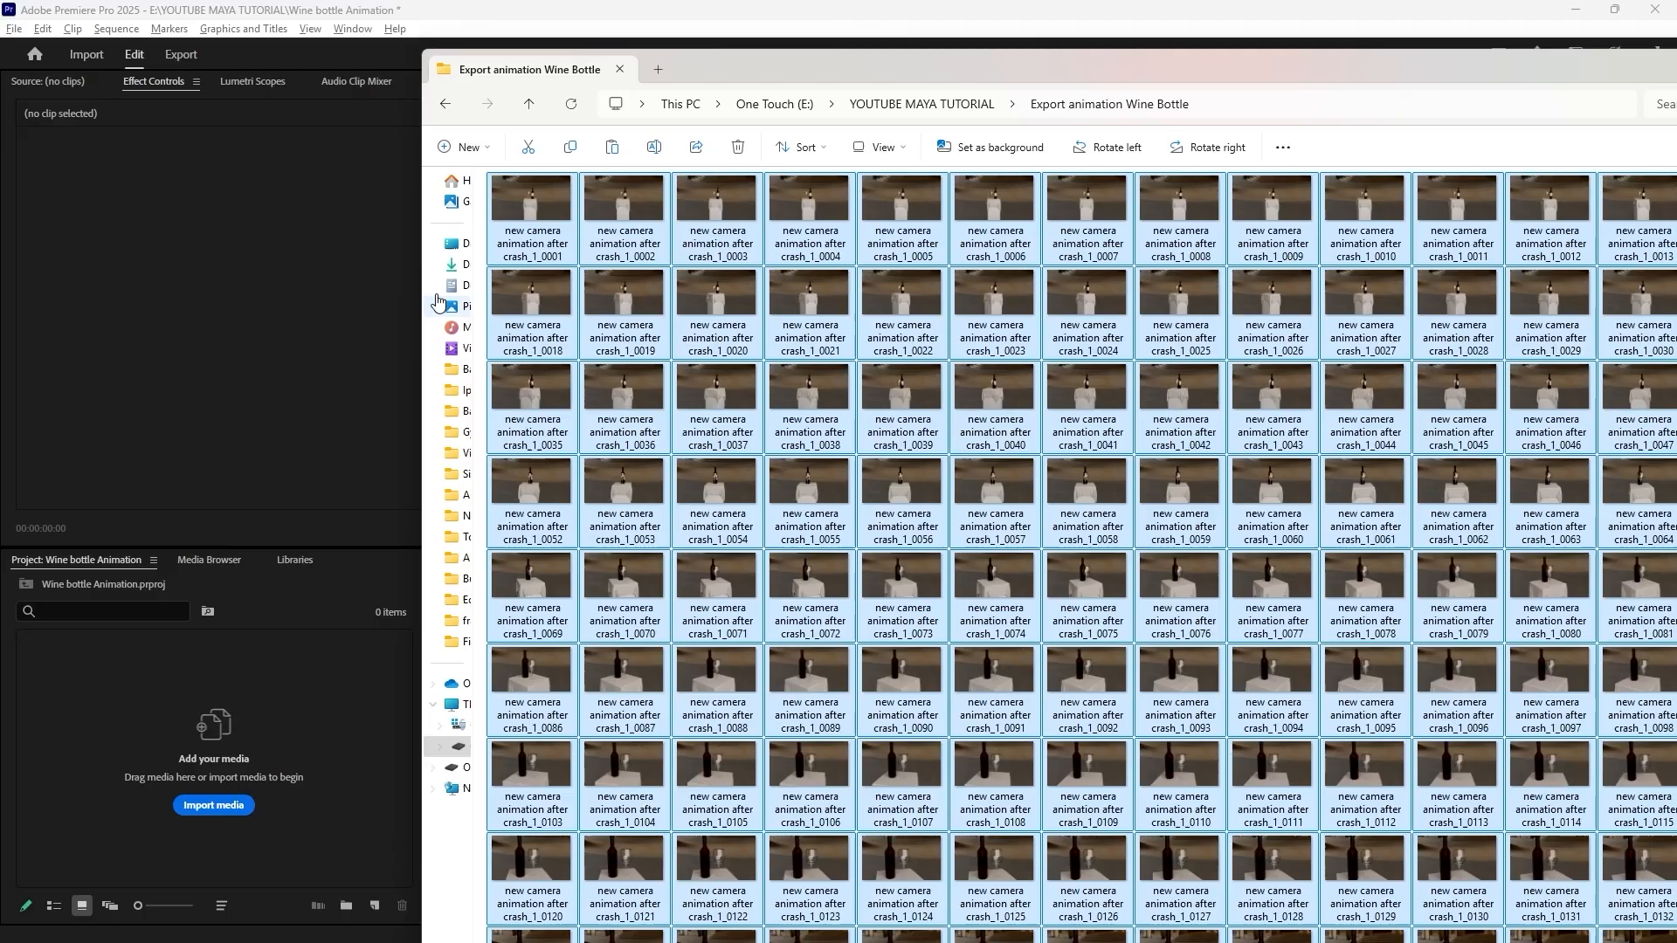
{"action": "left_click_drag", "start_coordinate": [533, 218], "coordinate": [87, 742]}
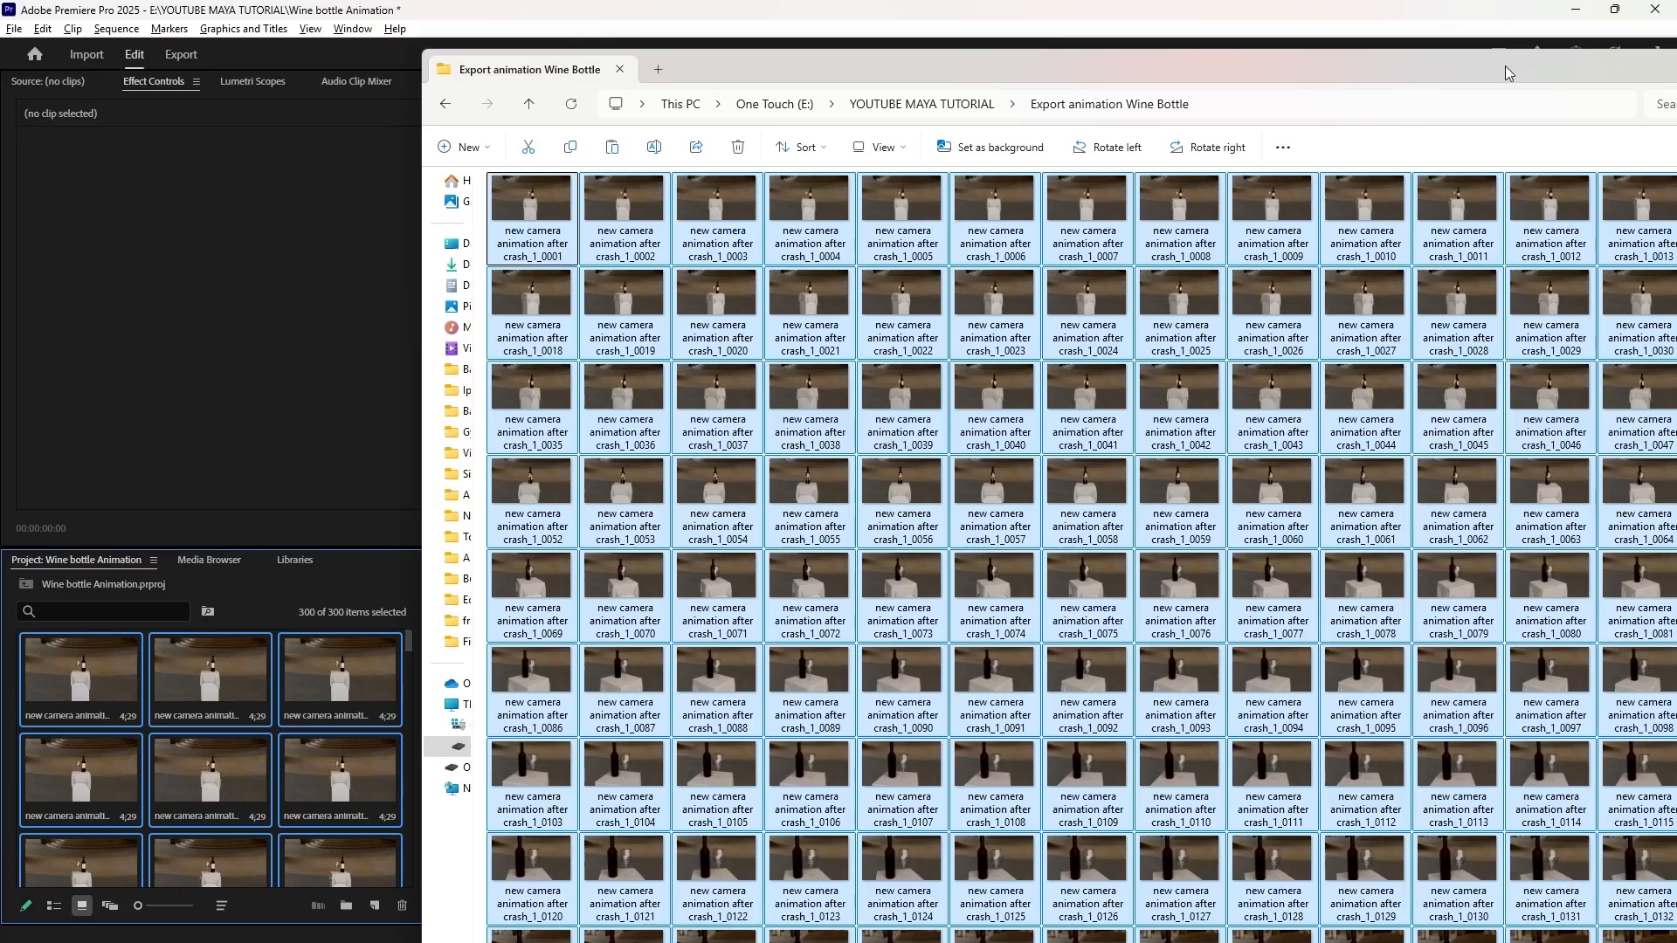
{"action": "left_click_drag", "start_coordinate": [1532, 65], "coordinate": [1112, 137]}
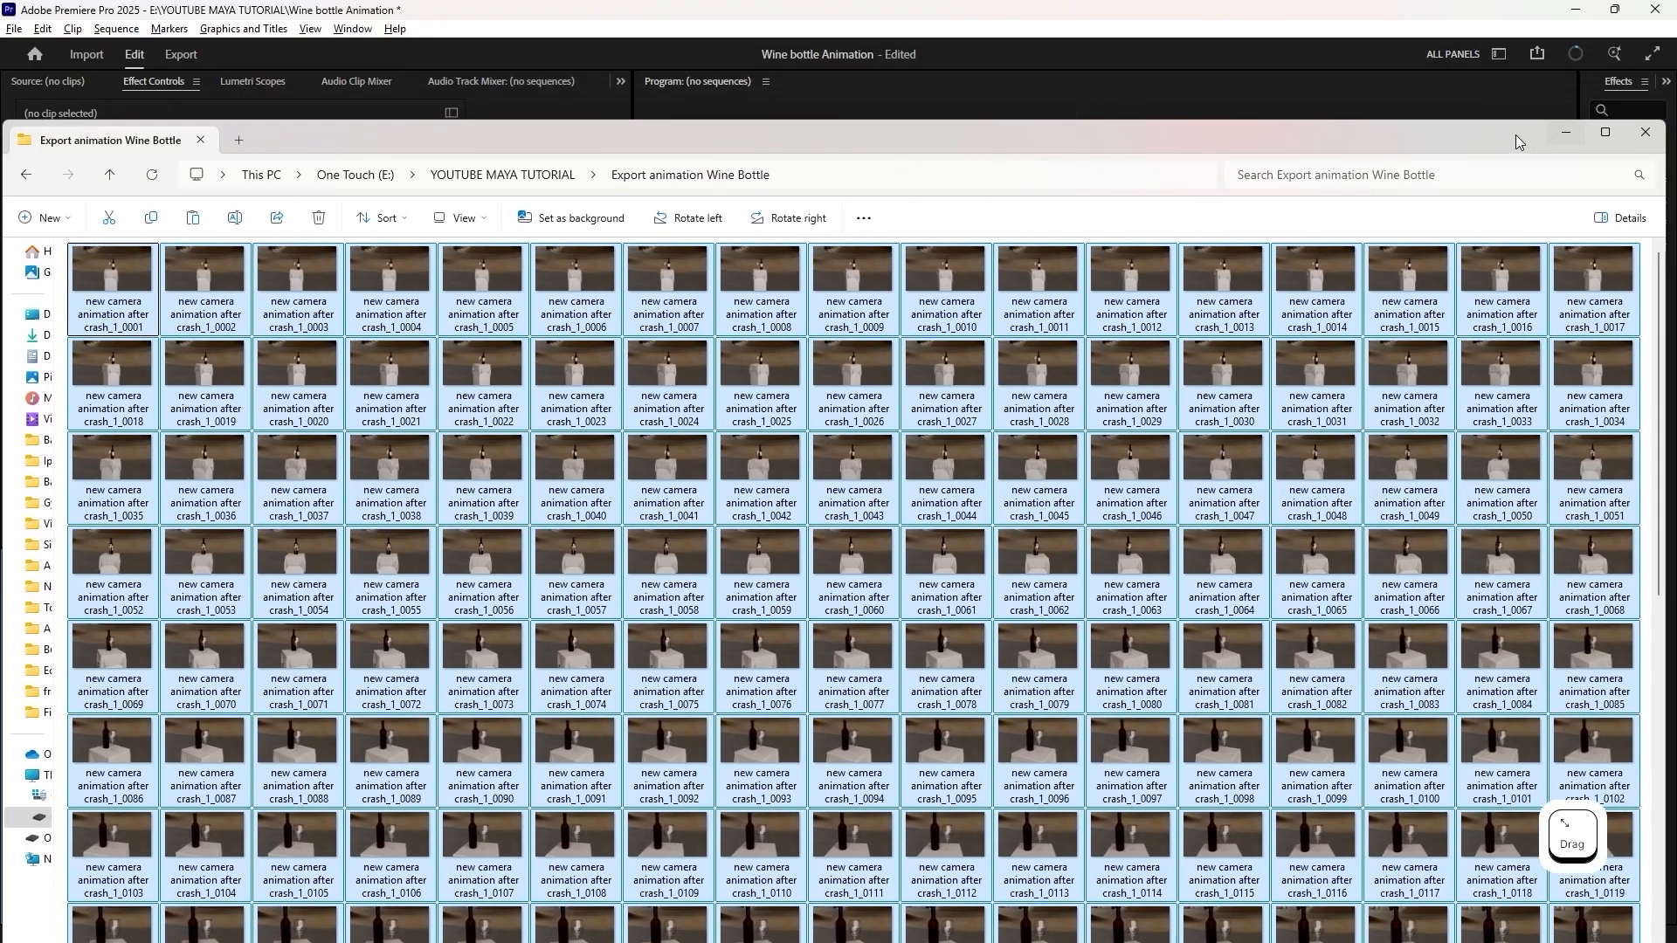
{"action": "left_click_drag", "start_coordinate": [1517, 141], "coordinate": [1565, 112]}
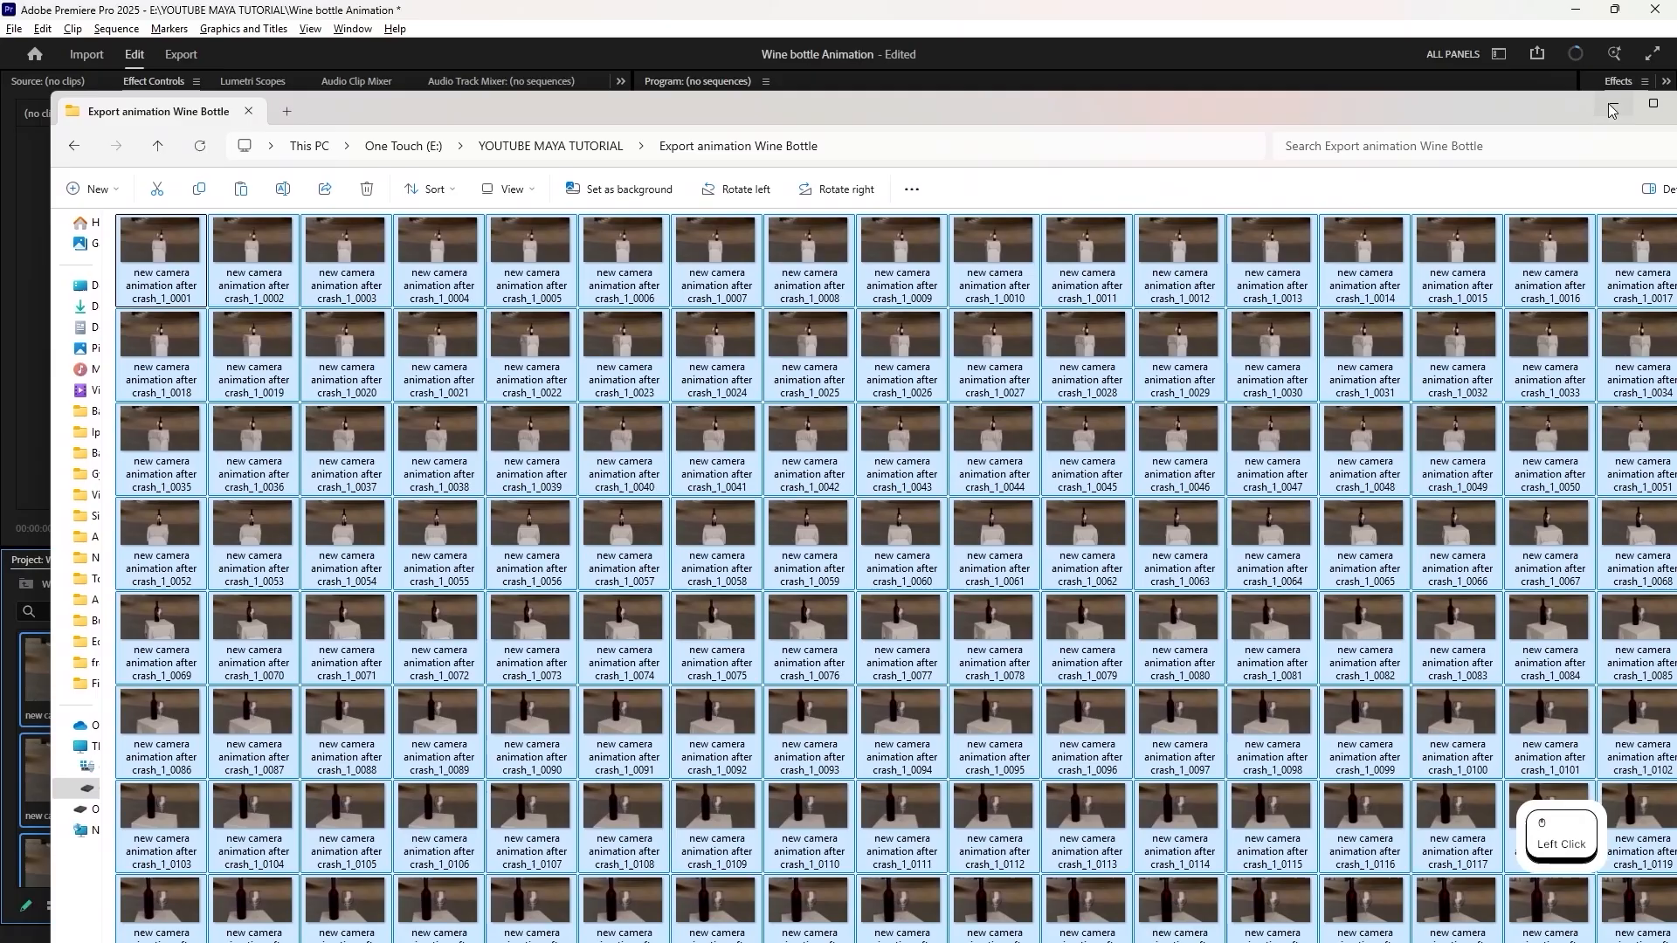
{"action": "left_click", "coordinate": [1612, 108]}
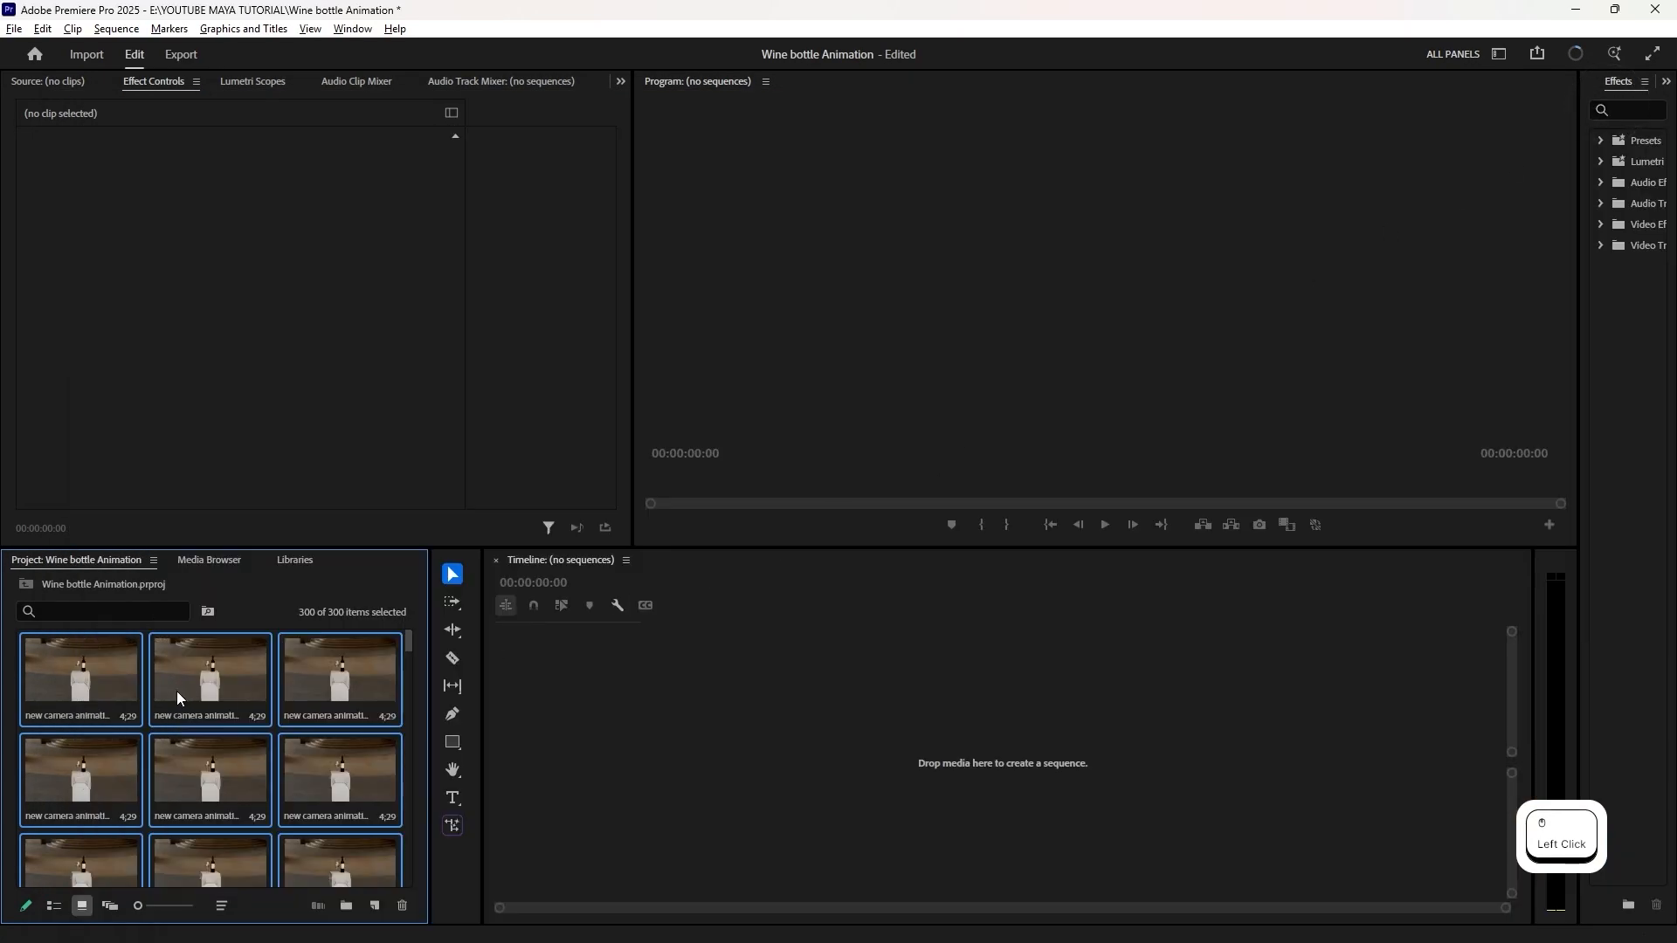
Set the duration of all 300 imported frames to 00;00;00;01
{"action": "right_click", "coordinate": [226, 678]}
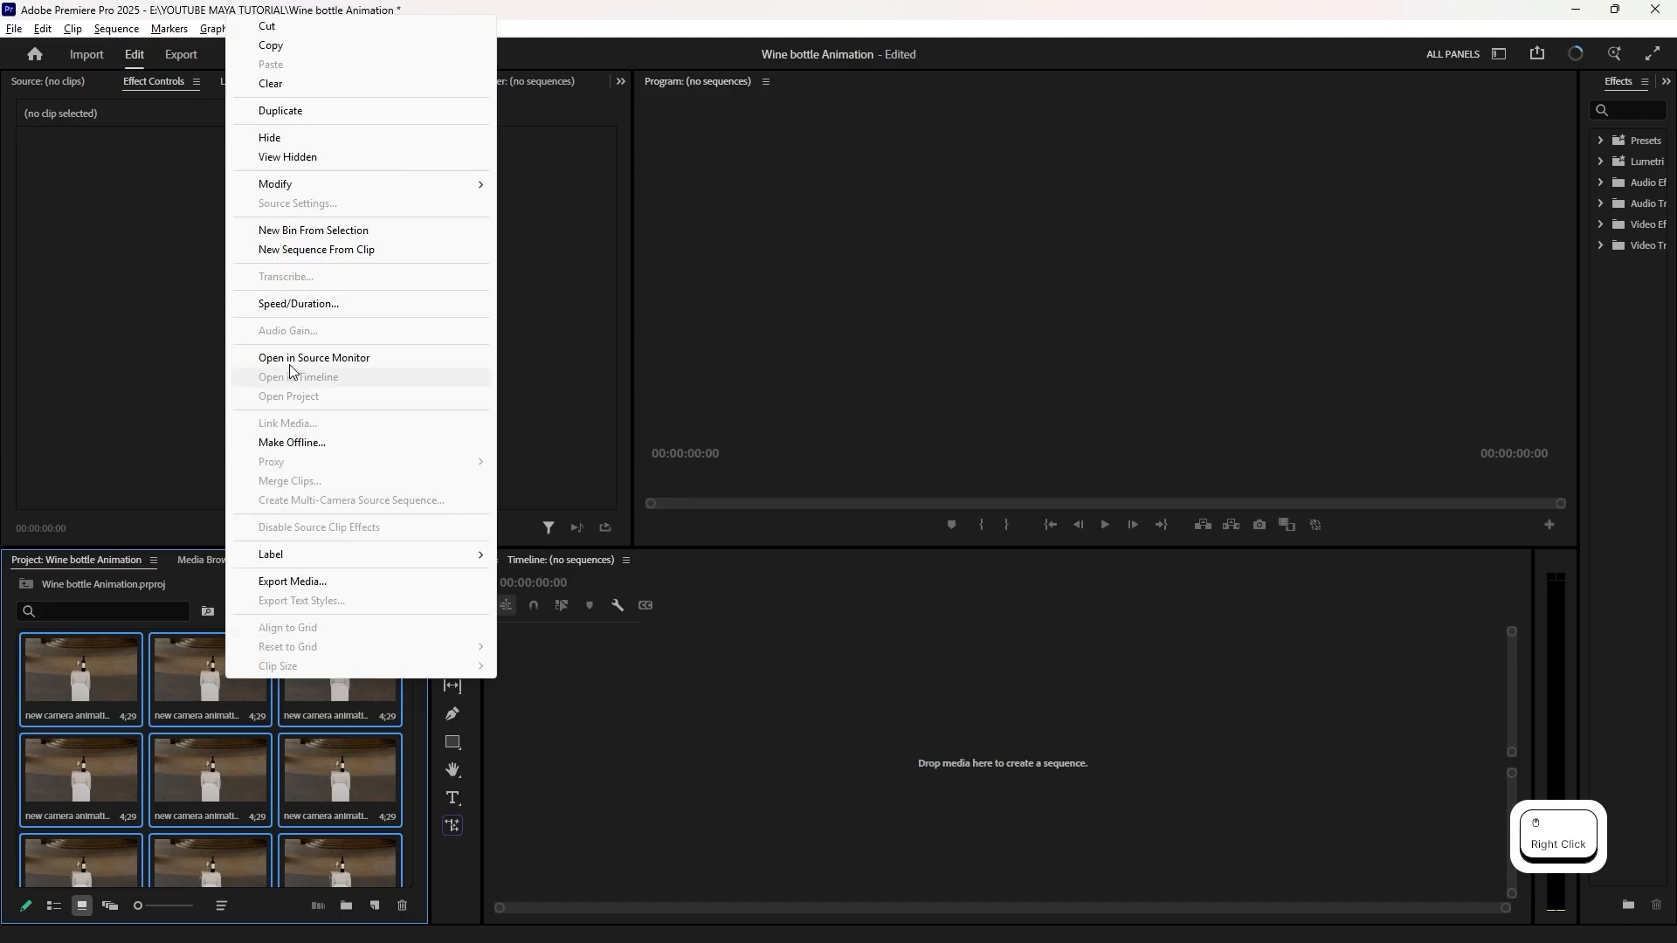
{"action": "left_click", "coordinate": [315, 304]}
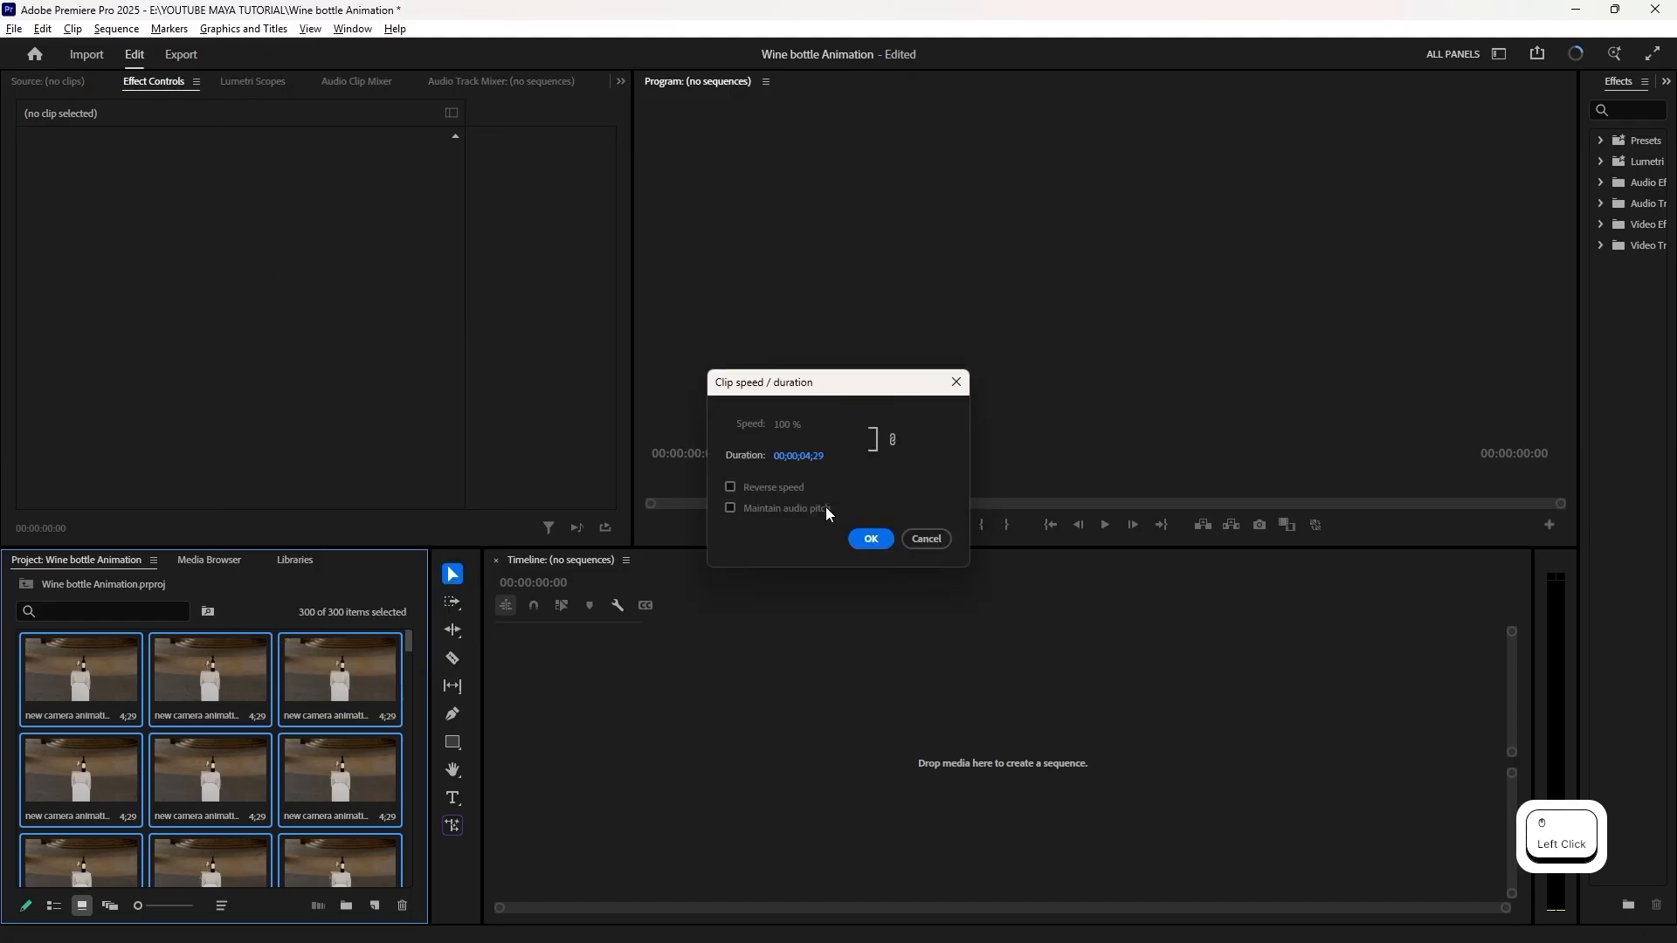
{"action": "left_click_drag", "start_coordinate": [790, 455], "coordinate": [533, 474]}
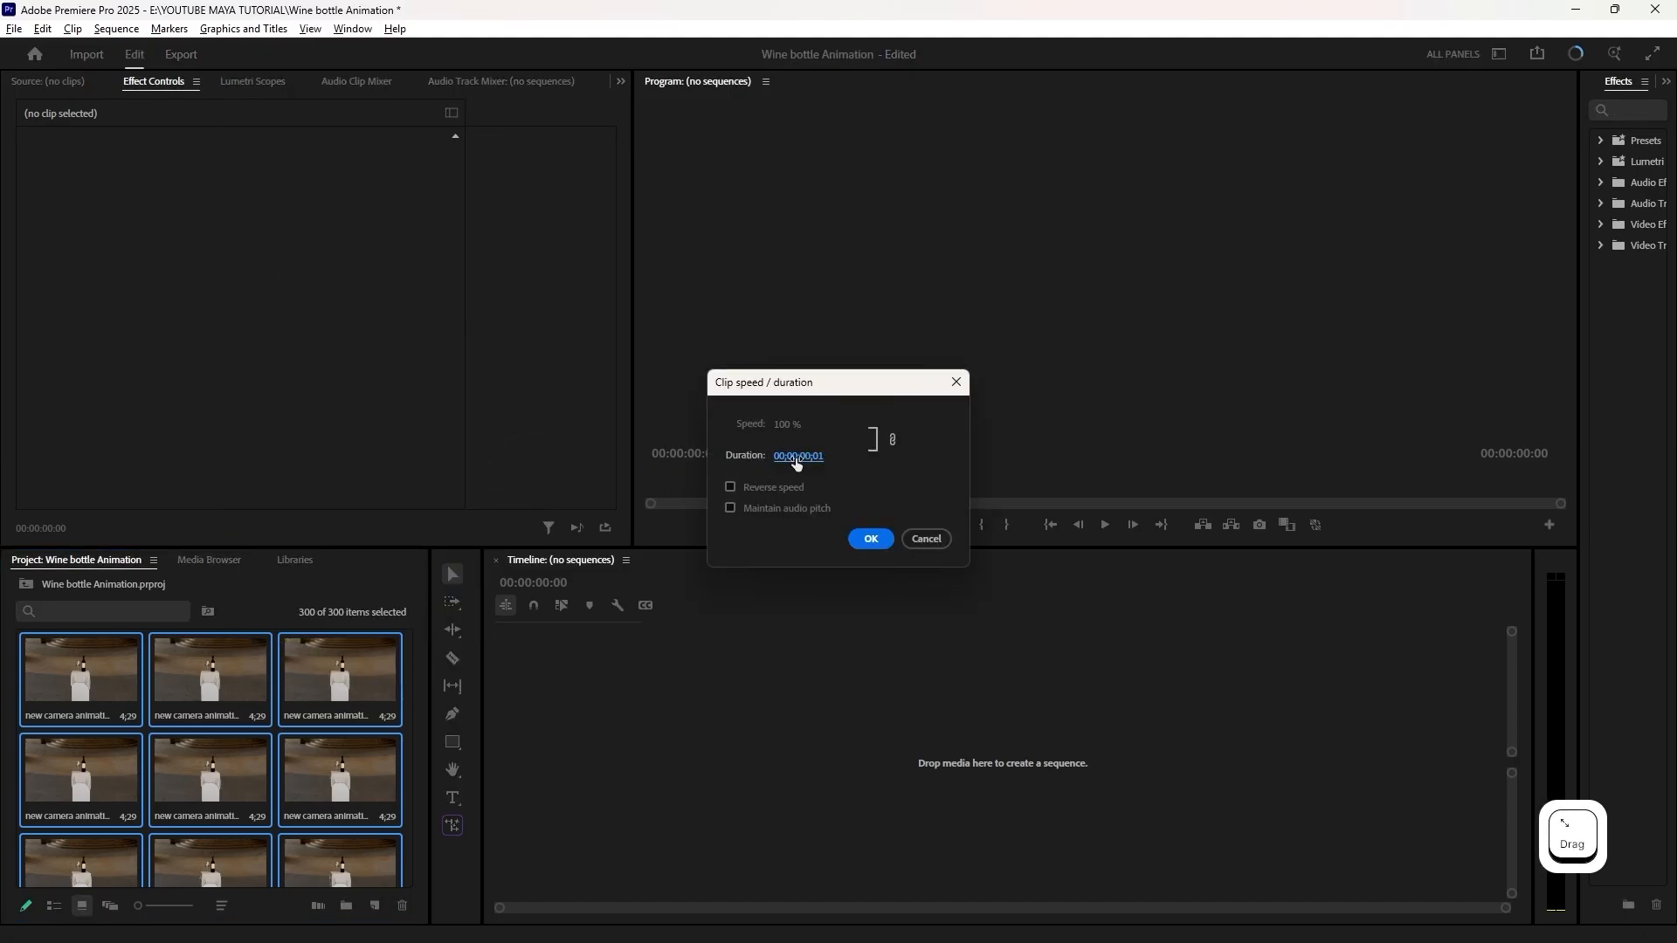
{"action": "left_click", "coordinate": [869, 540]}
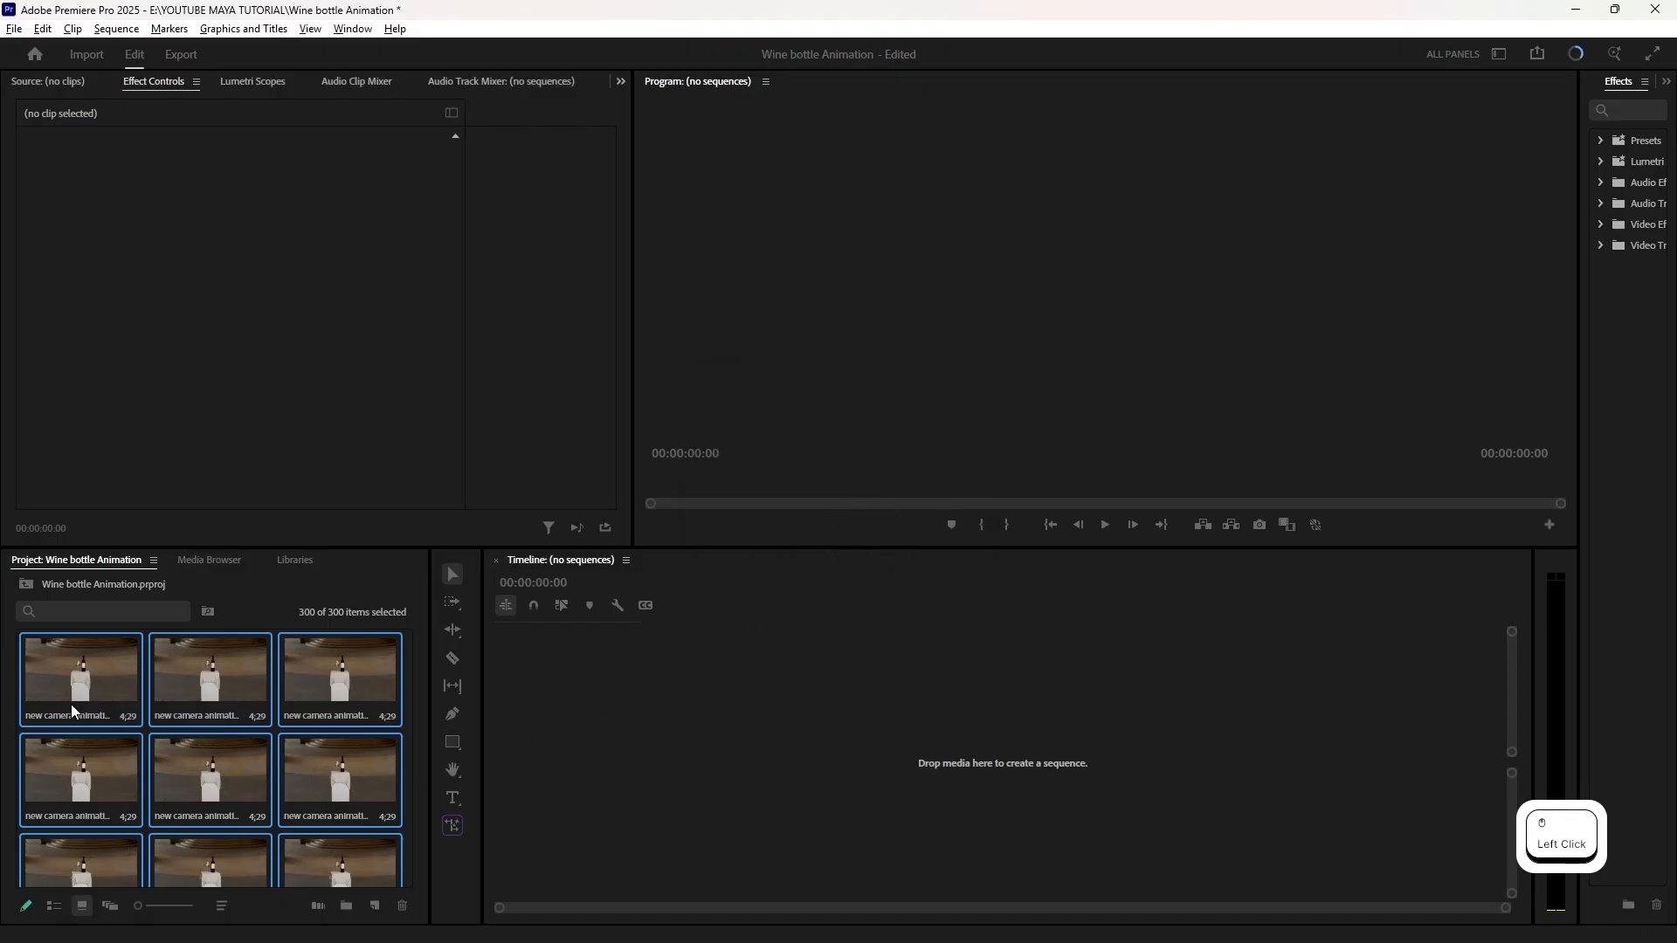
{"action": "scroll", "coordinate": [293, 766], "scroll_direction": "down", "scroll_amount": 2}
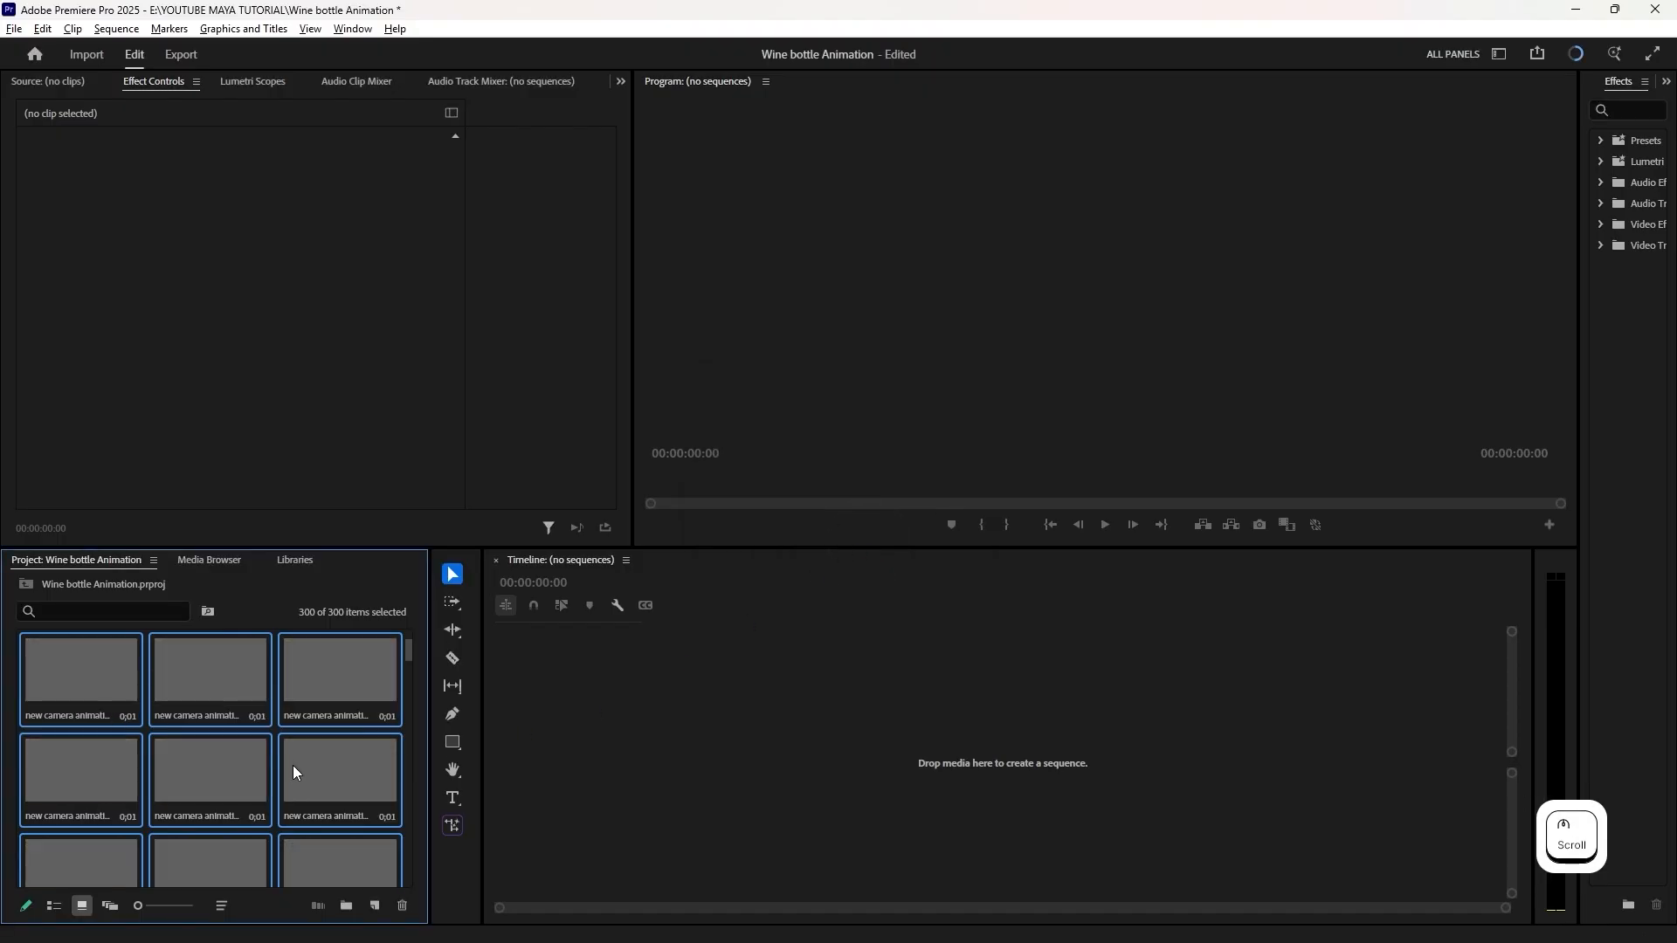
{"action": "scroll", "coordinate": [292, 766], "scroll_direction": "up", "scroll_amount": 4}
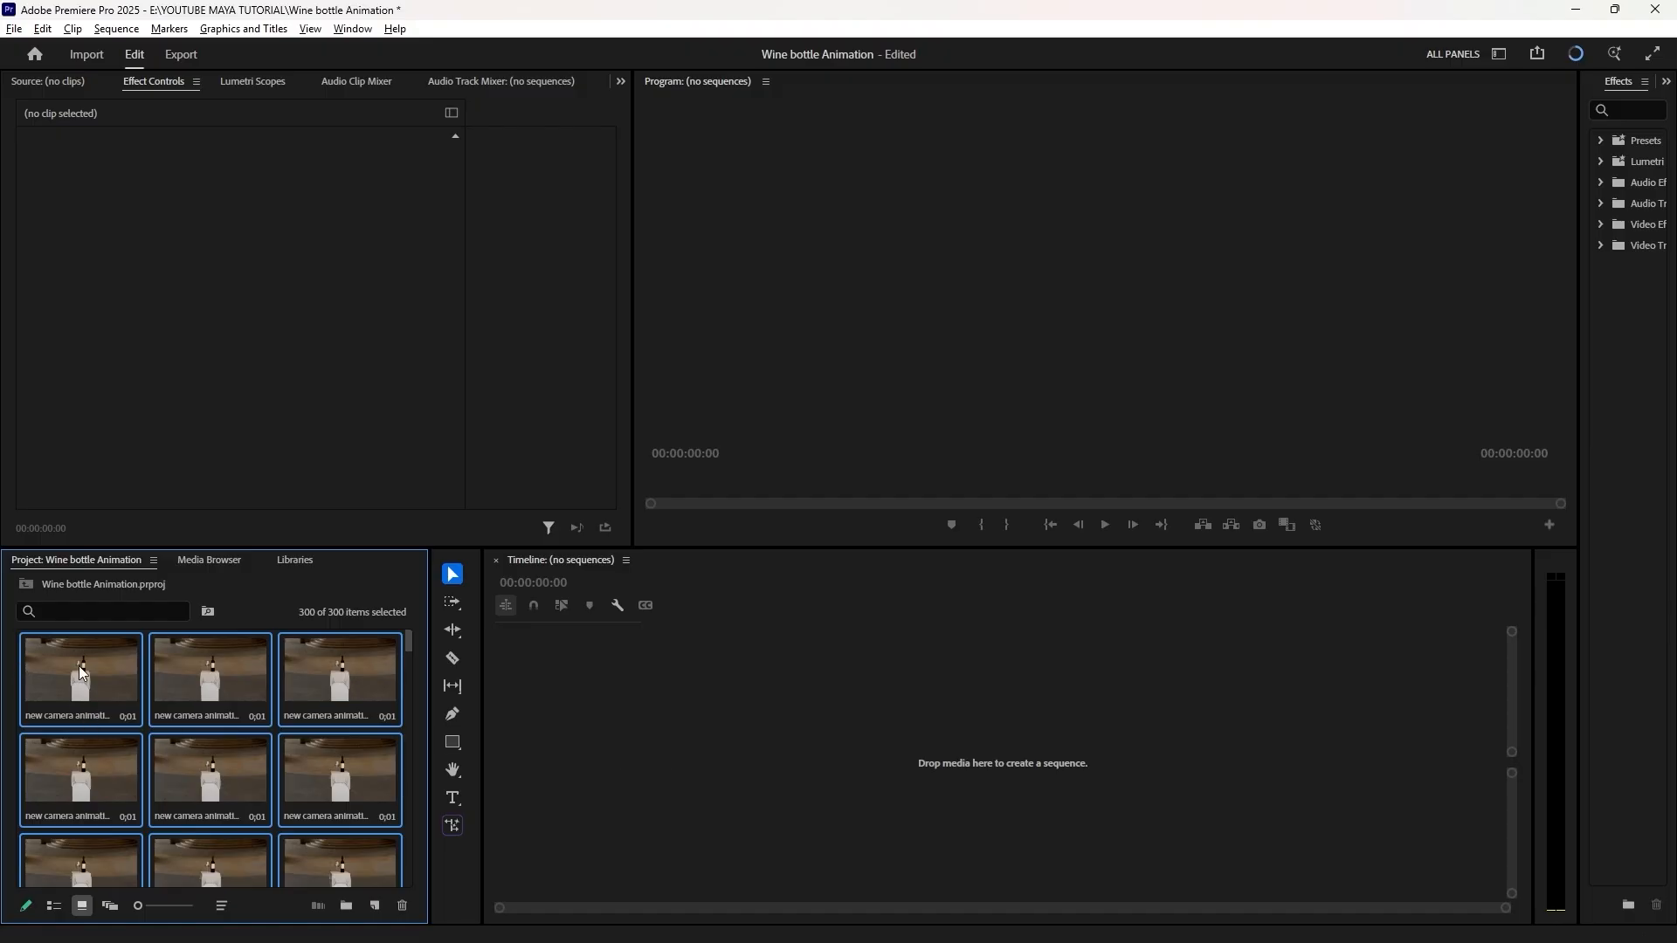
Create a sequence from all the selected frames, return the playhead to the start and fit the whole clip run in the timeline
{"action": "left_click_drag", "start_coordinate": [75, 676], "coordinate": [1271, 625]}
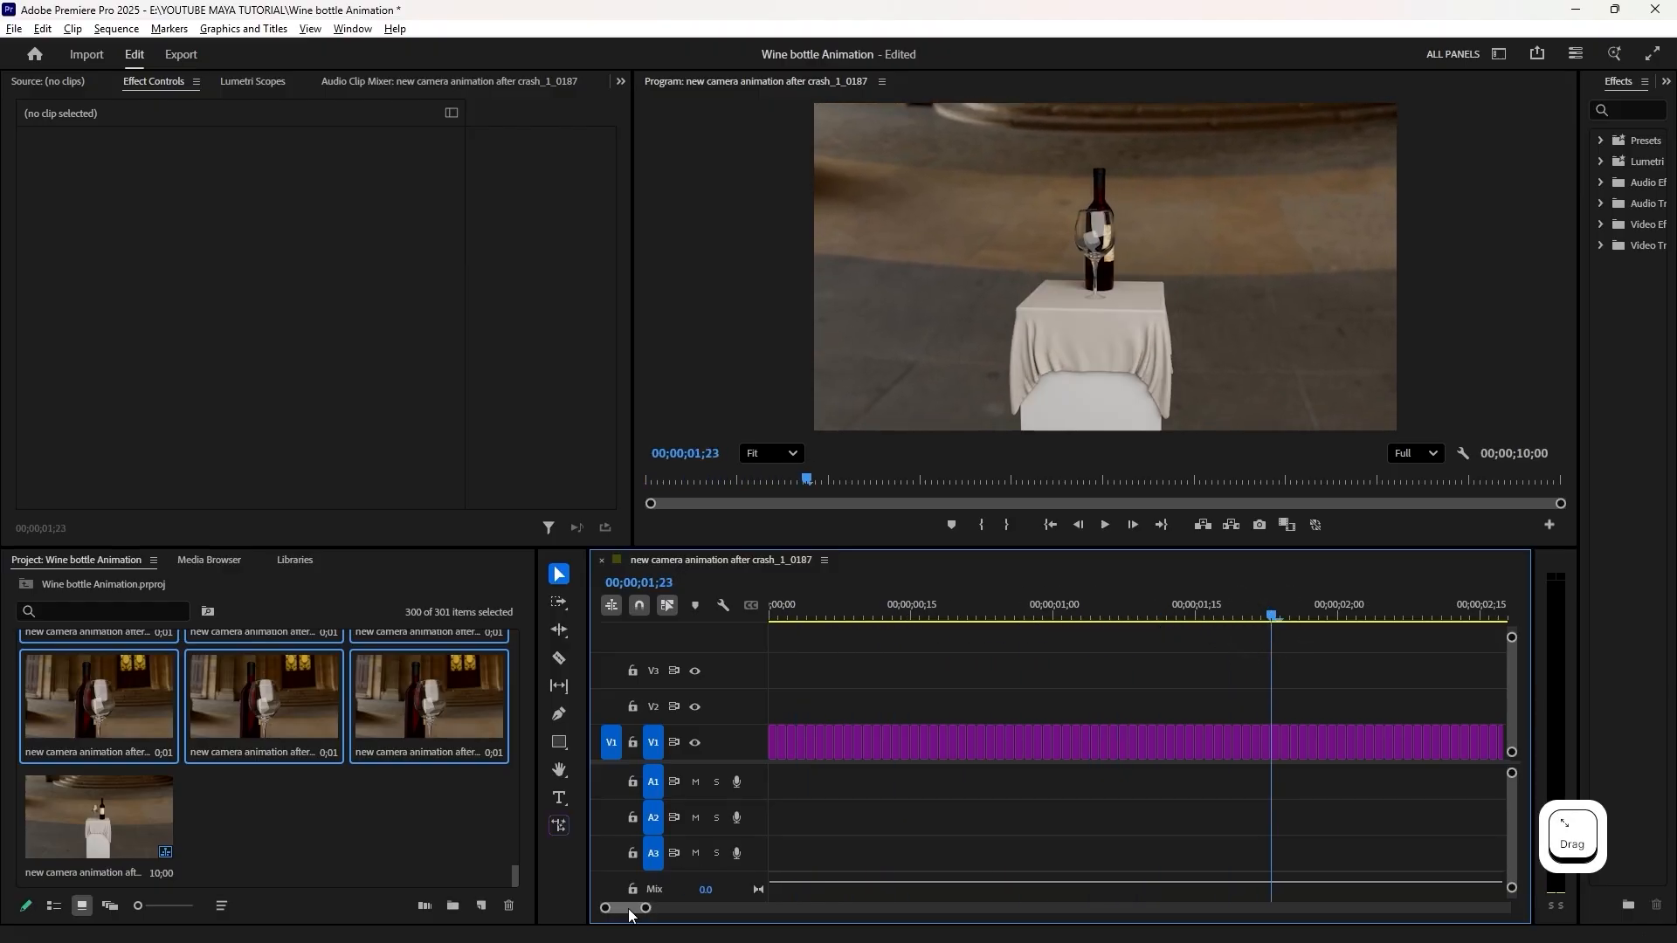
{"action": "left_click_drag", "start_coordinate": [645, 909], "coordinate": [890, 908]}
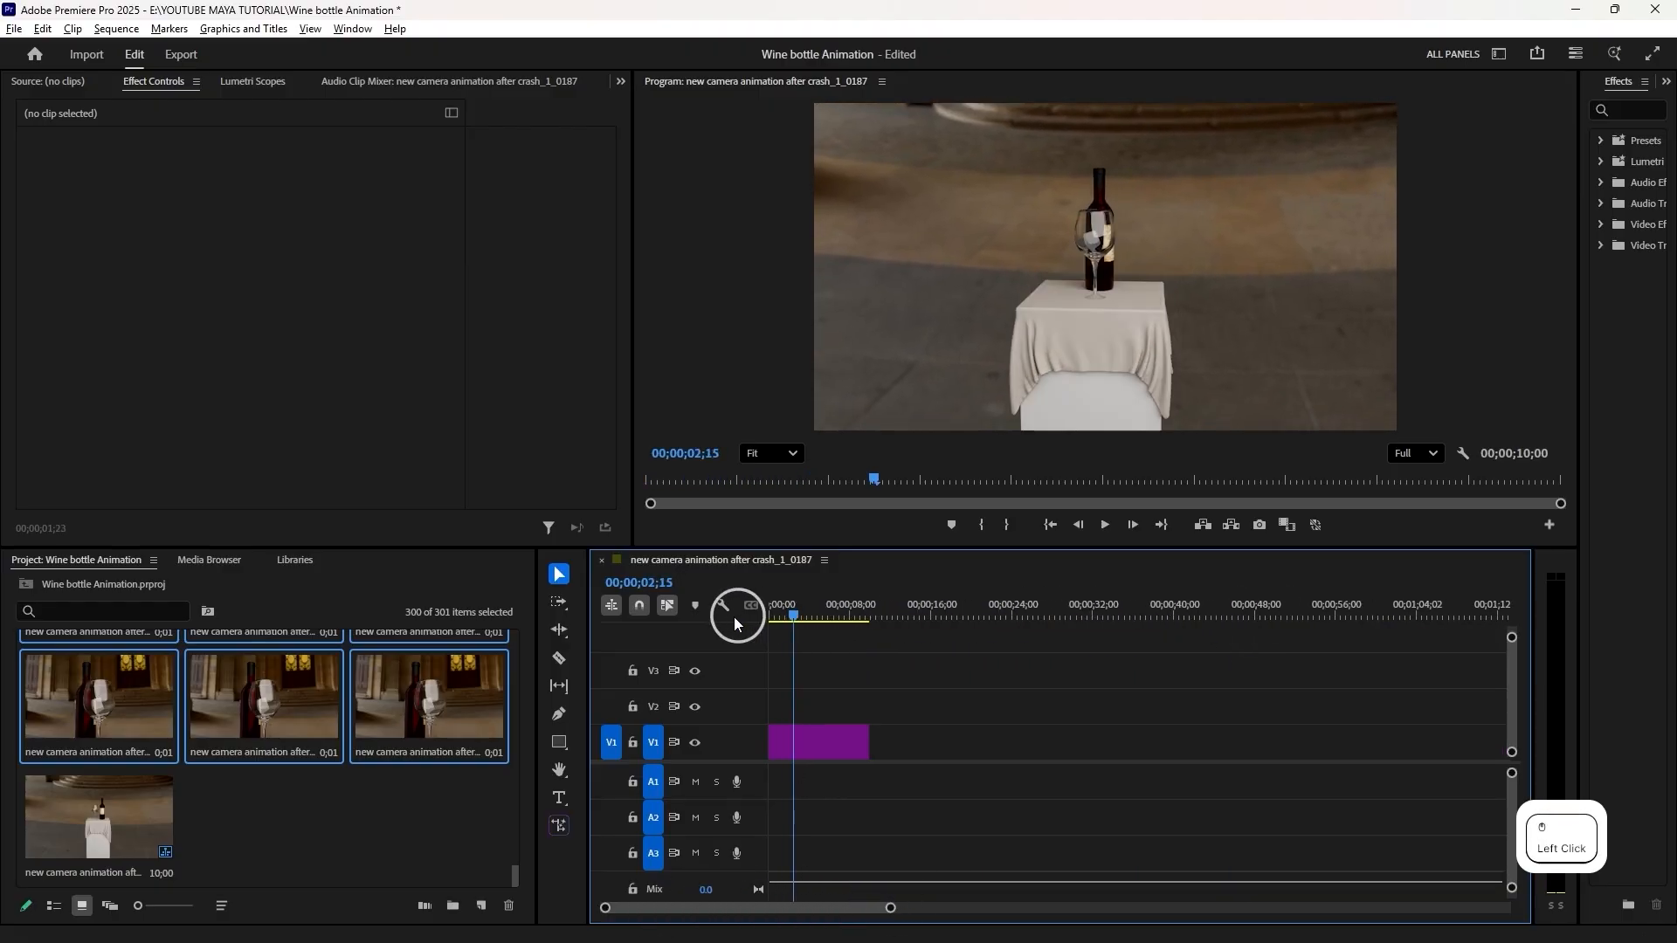
{"action": "left_click", "coordinate": [772, 615]}
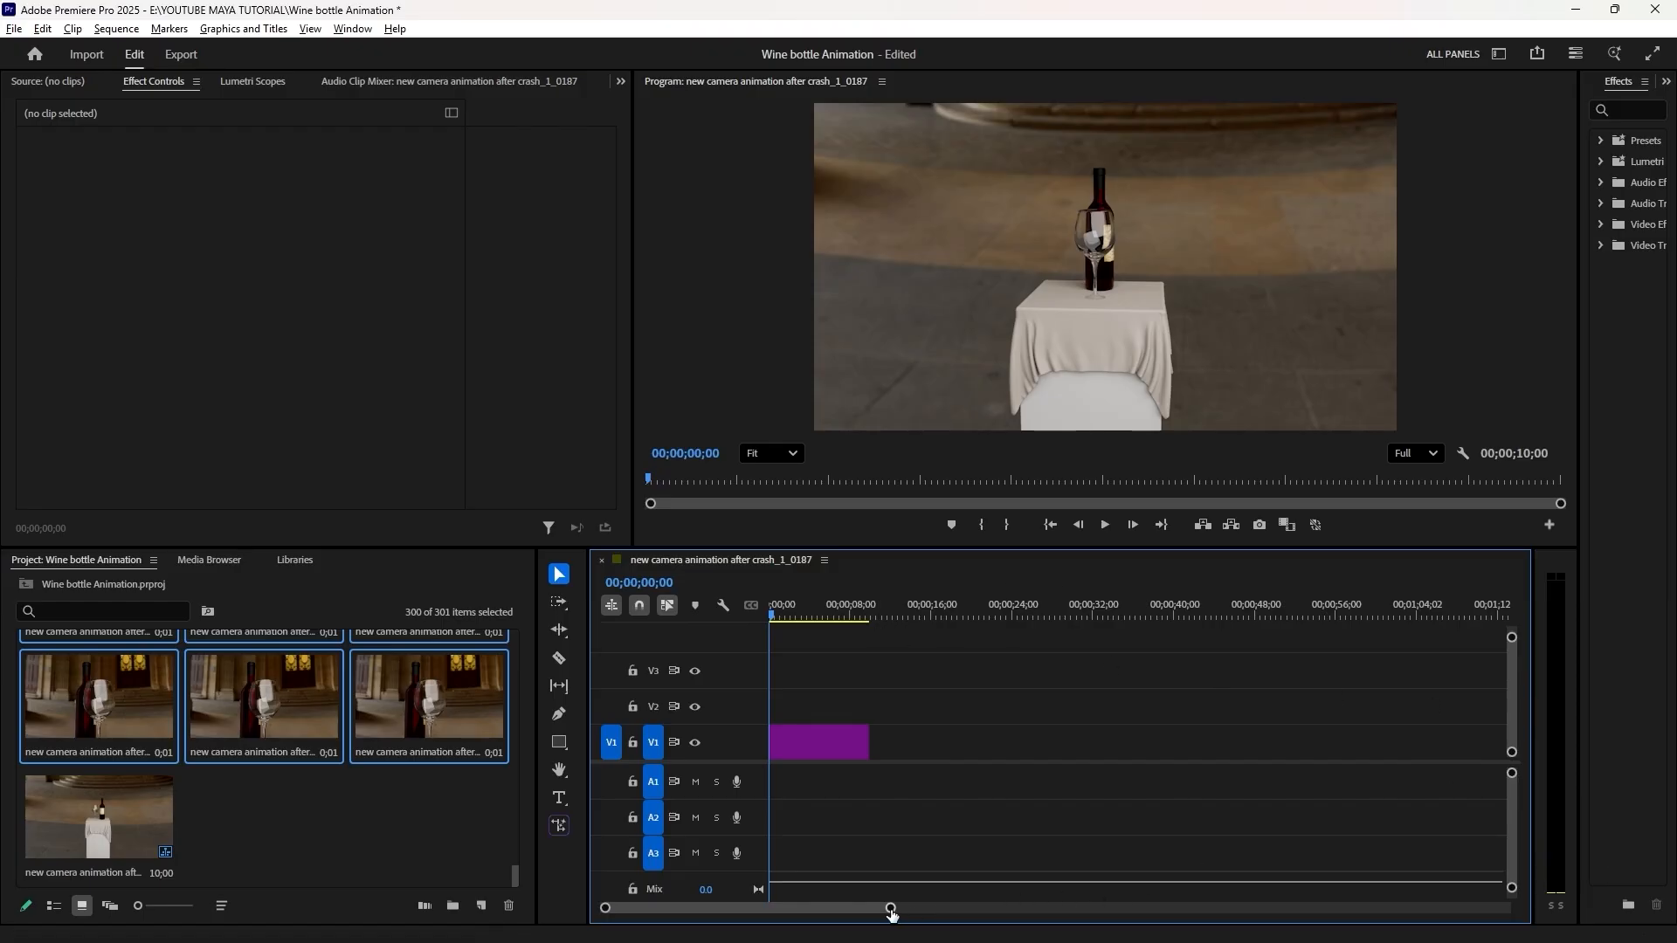
{"action": "left_click_drag", "start_coordinate": [888, 910], "coordinate": [791, 908]}
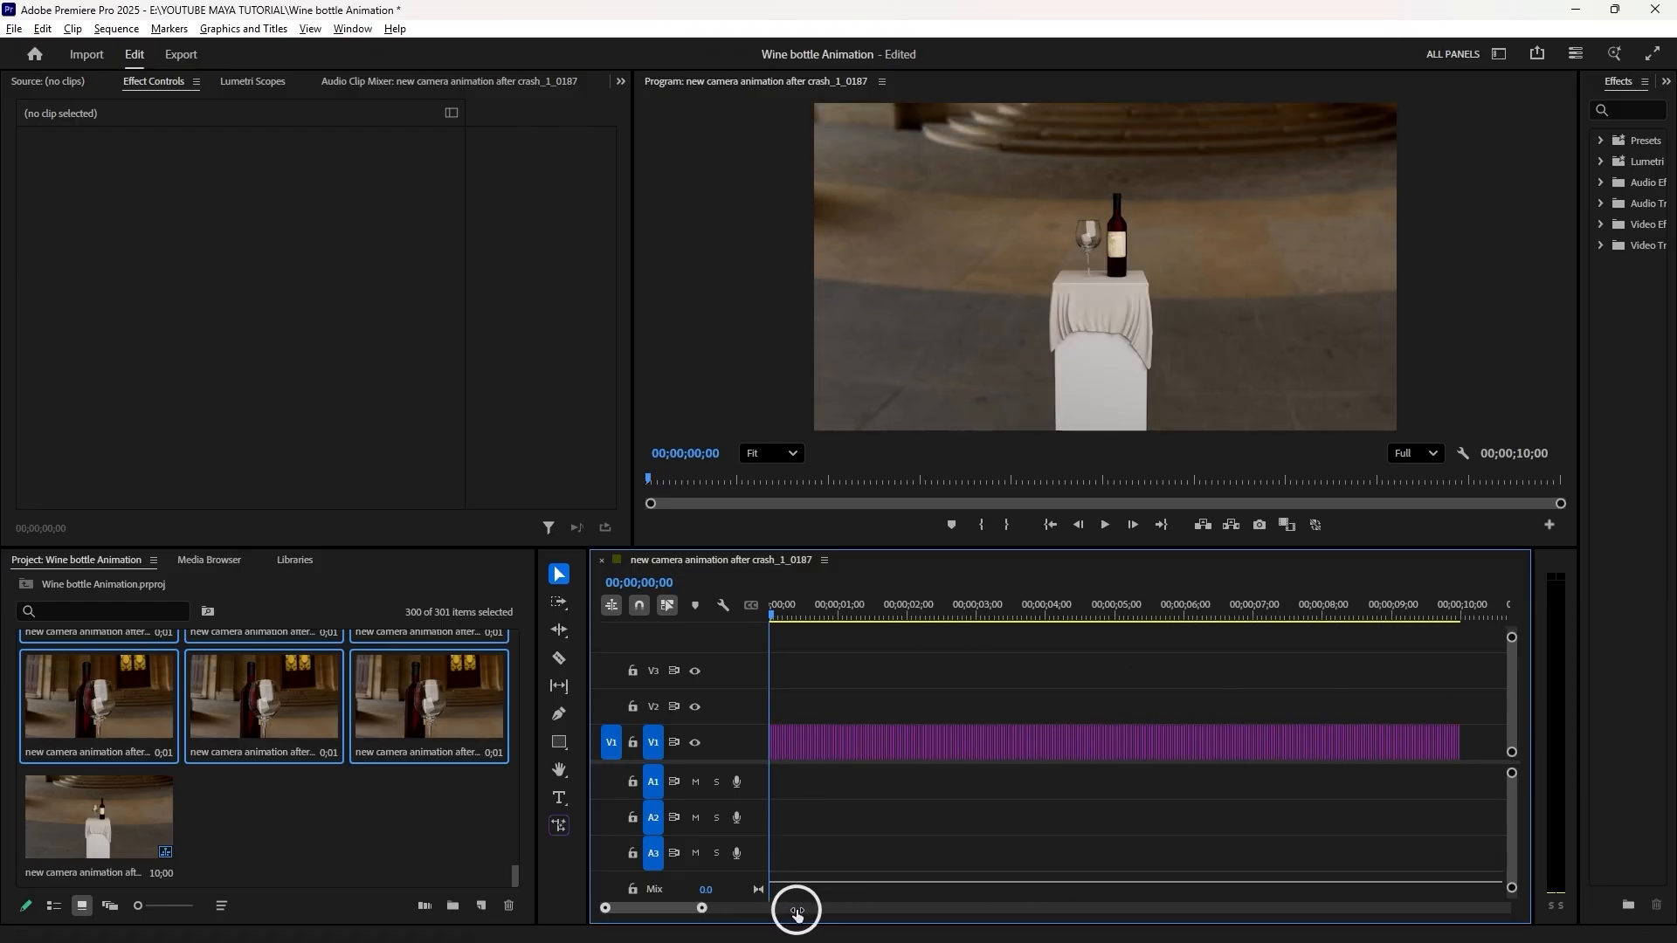
Play the wine bottle sequence from the start and scrub through it to check the animation
{"action": "left_click", "coordinate": [1106, 524]}
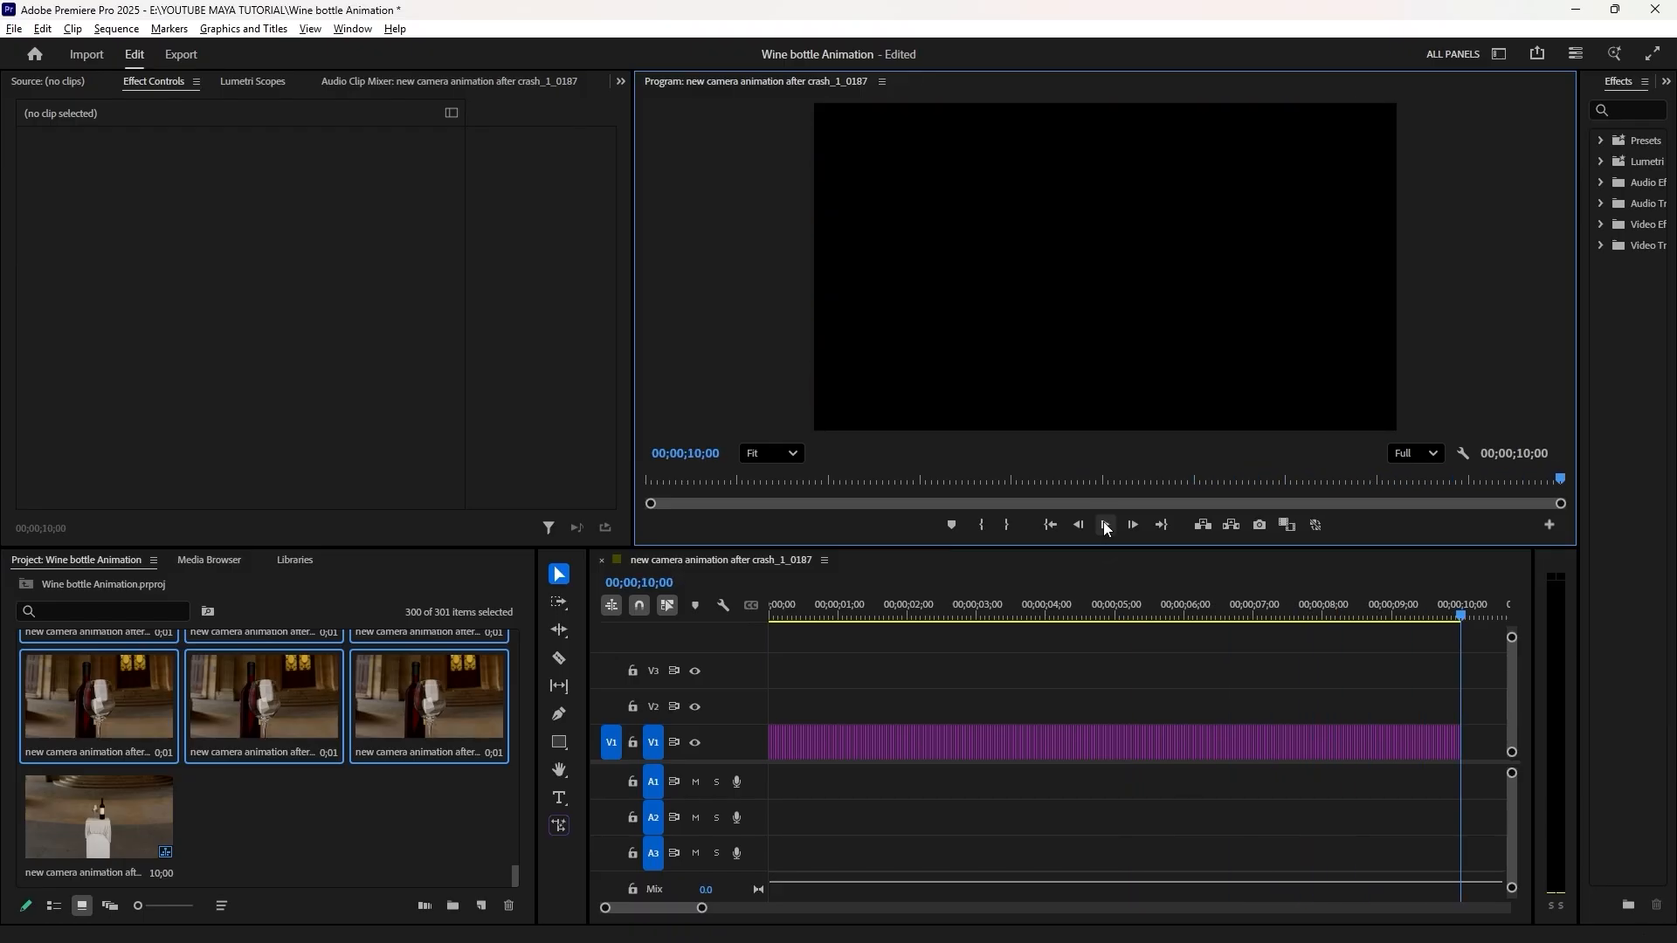
{"action": "left_click", "coordinate": [1105, 524]}
{"action": "left_click", "coordinate": [1103, 525]}
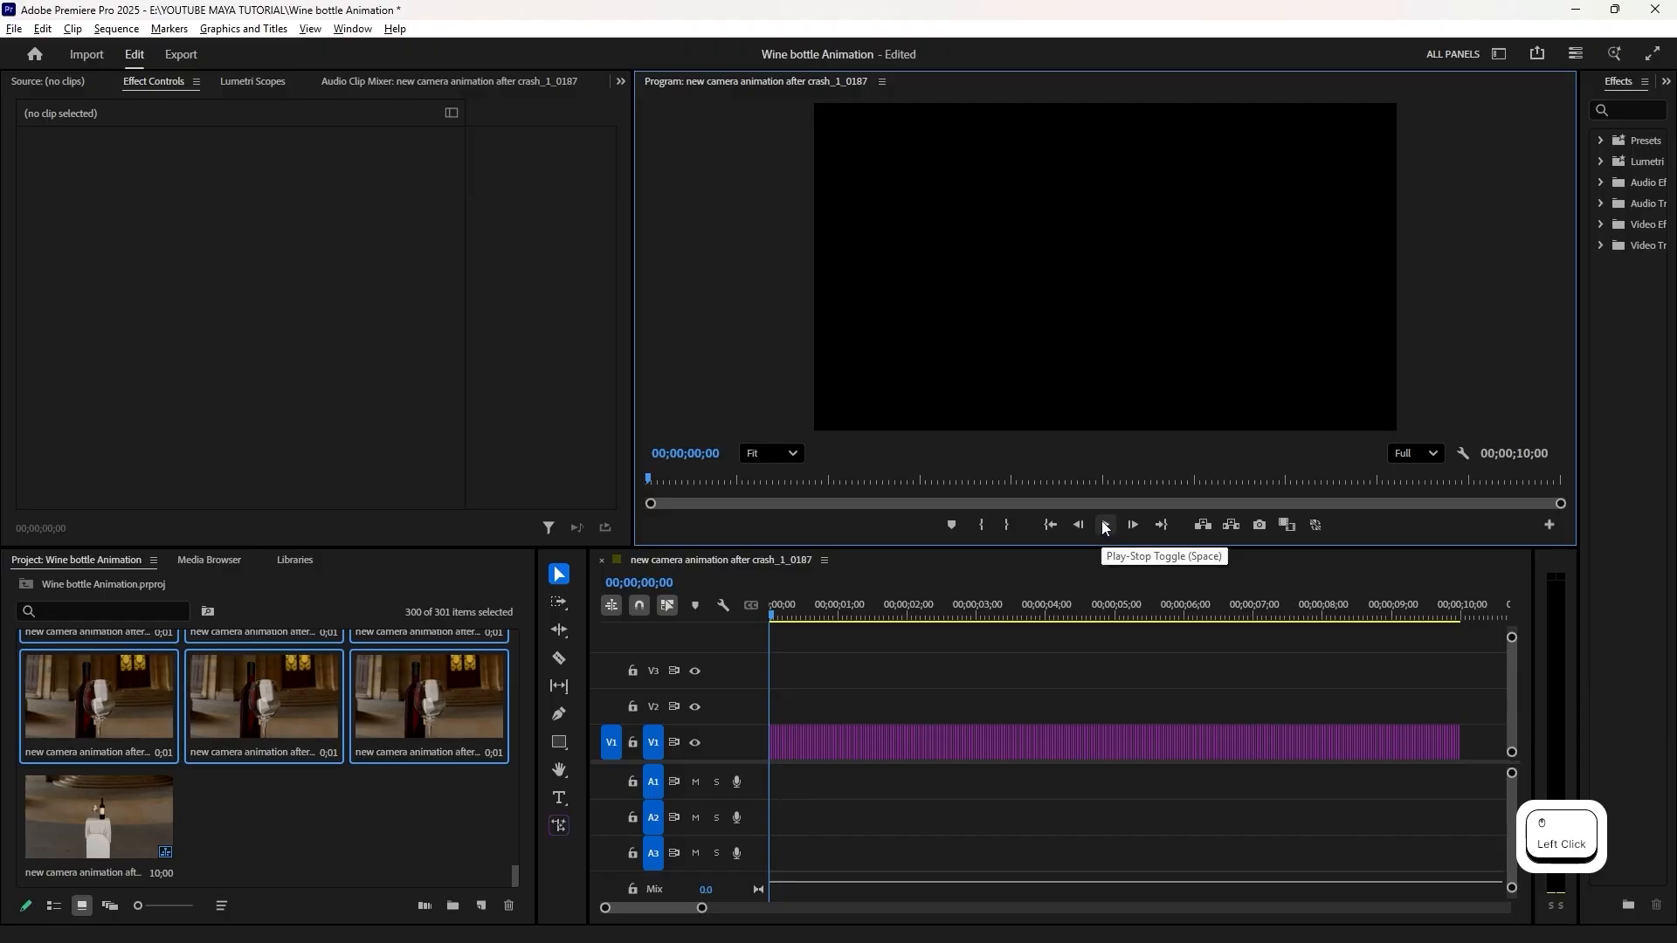
{"action": "left_click", "coordinate": [1104, 525]}
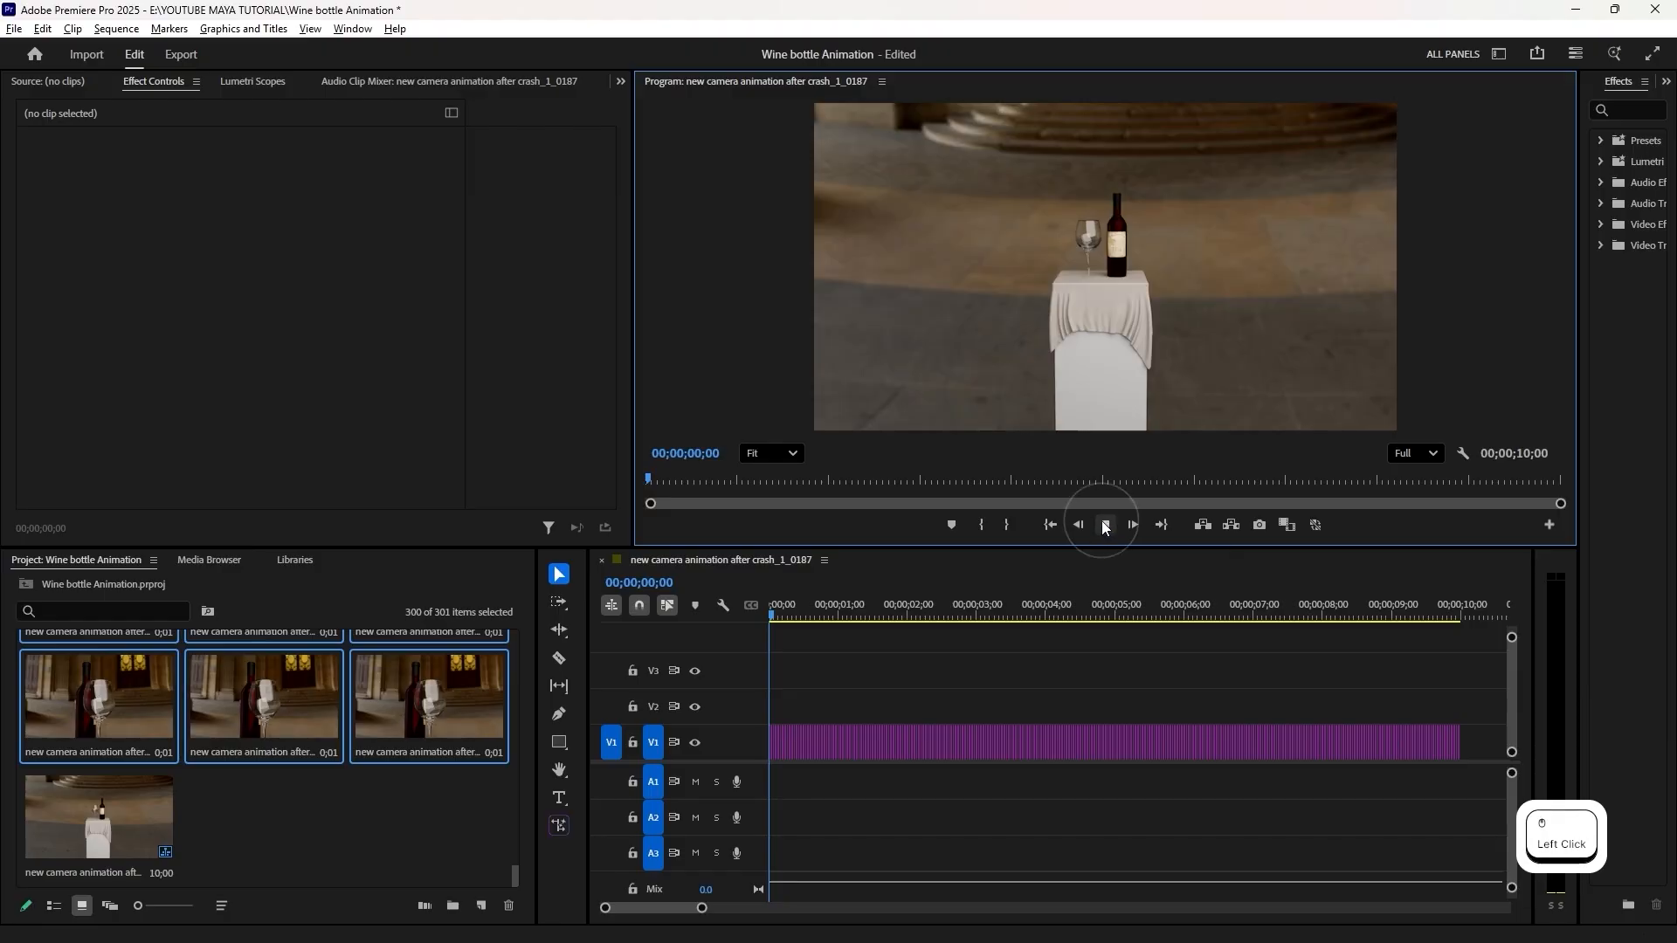
{"action": "left_click", "coordinate": [1105, 529]}
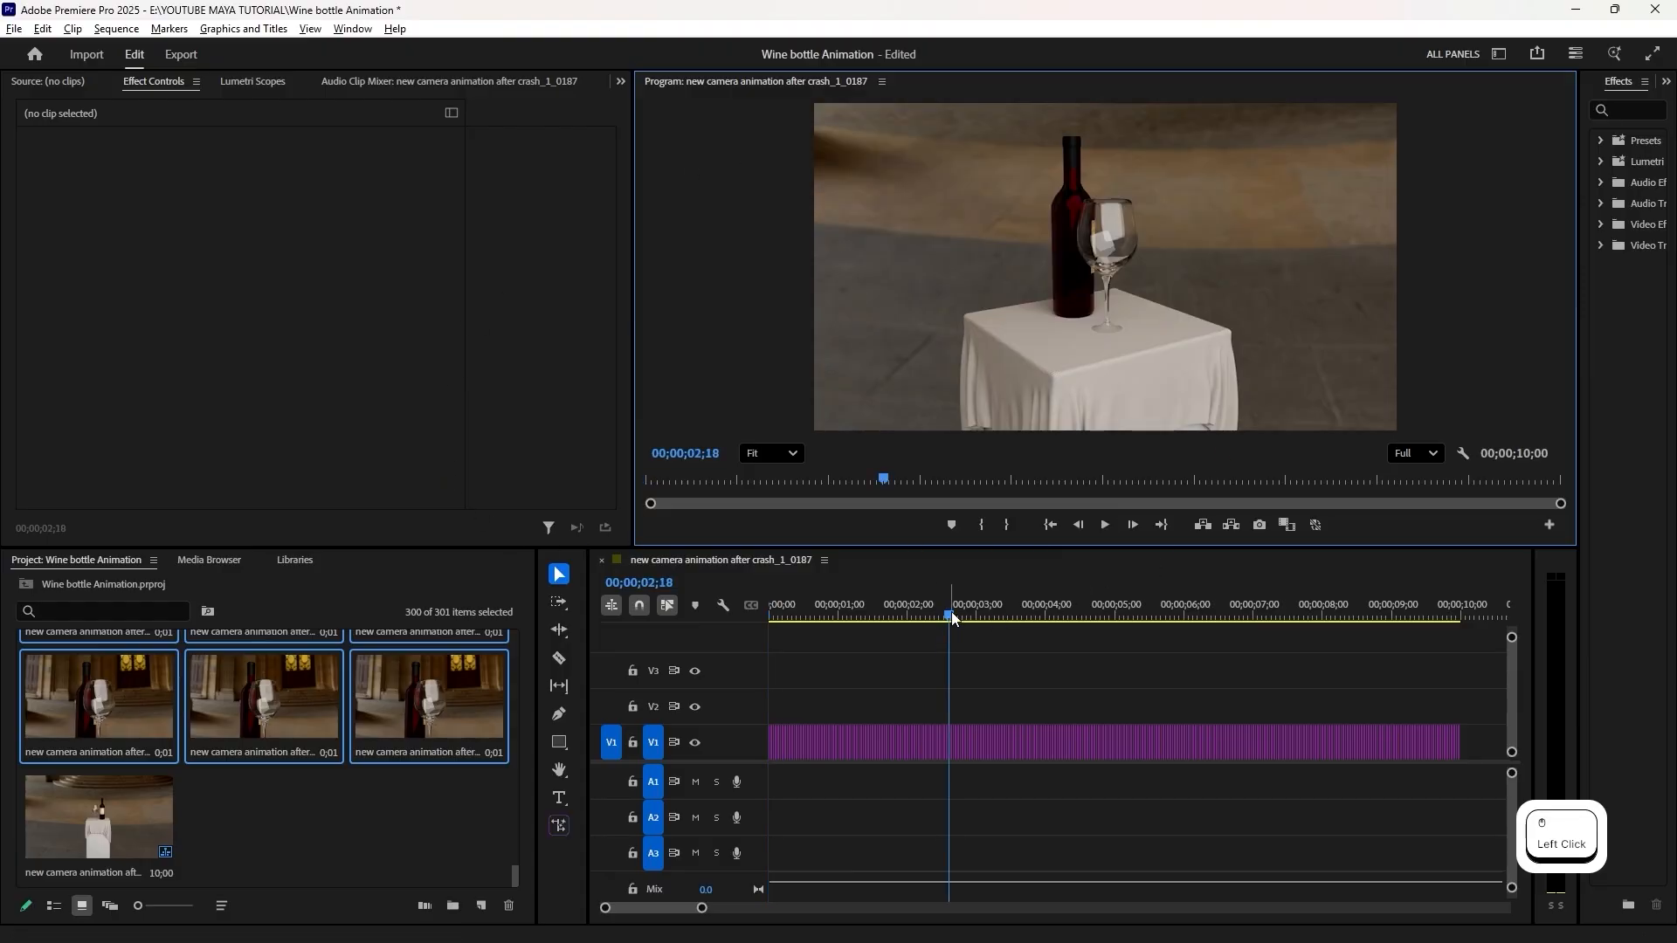
{"action": "left_click_drag", "start_coordinate": [951, 614], "coordinate": [1018, 611]}
{"action": "left_click", "coordinate": [1098, 612]}
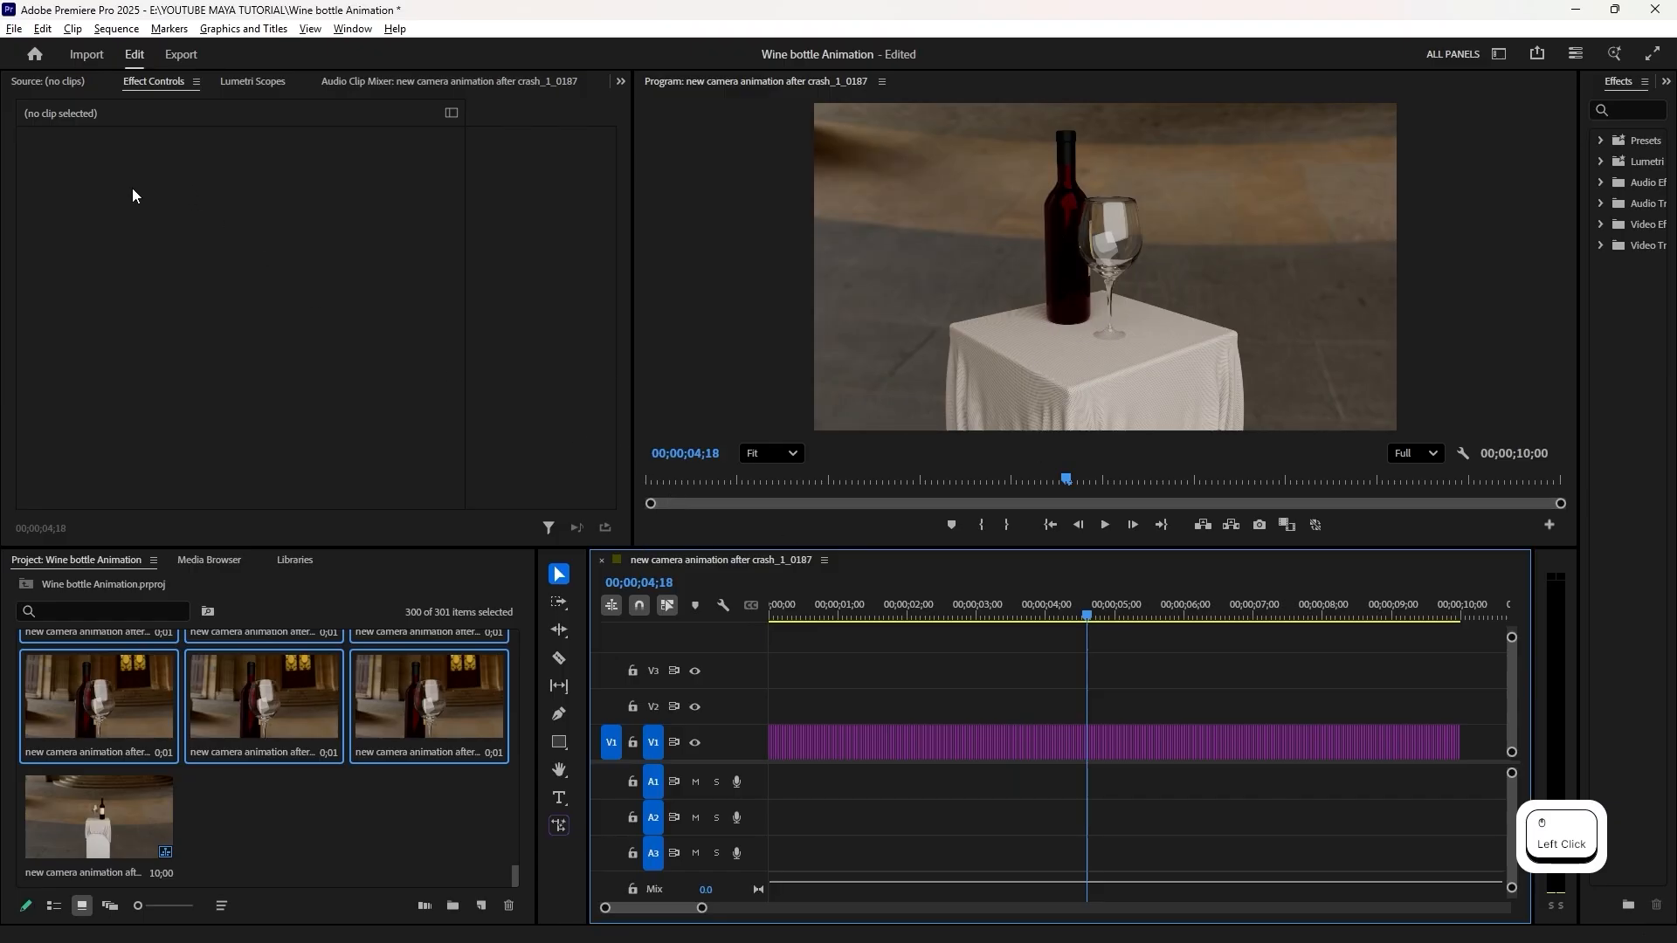
Open the media export settings for the sequence and name the output file Wine Bottle Animation.mp4
{"action": "left_click", "coordinate": [14, 29]}
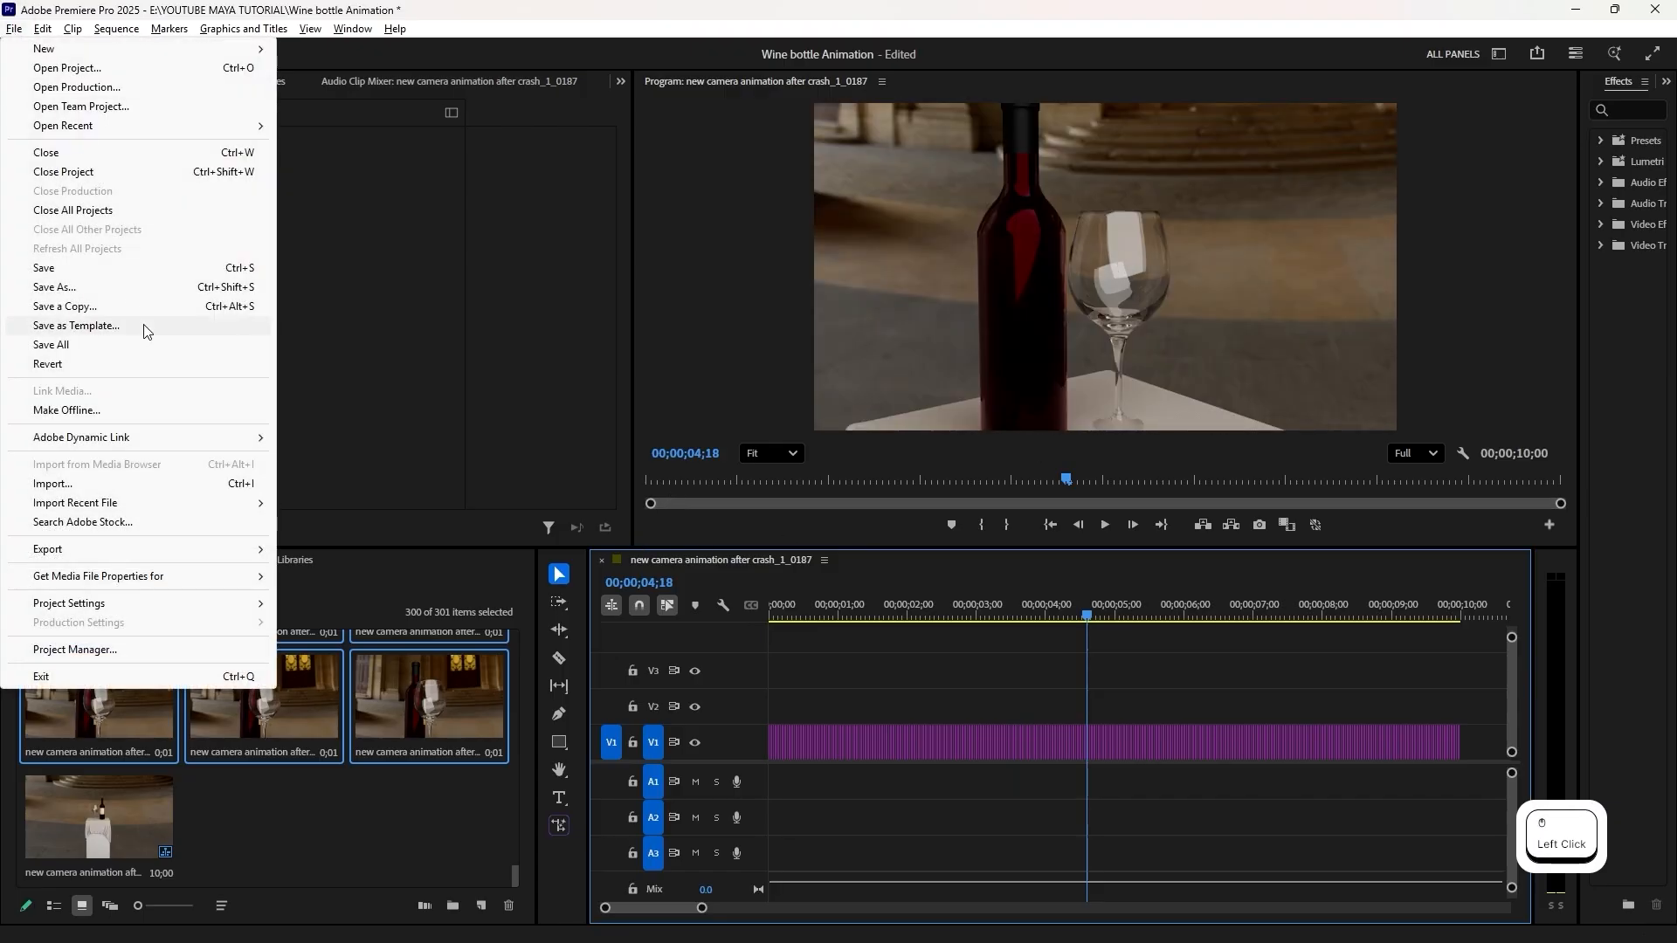
{"action": "mouse_move", "coordinate": [166, 549]}
{"action": "left_click", "coordinate": [356, 546]}
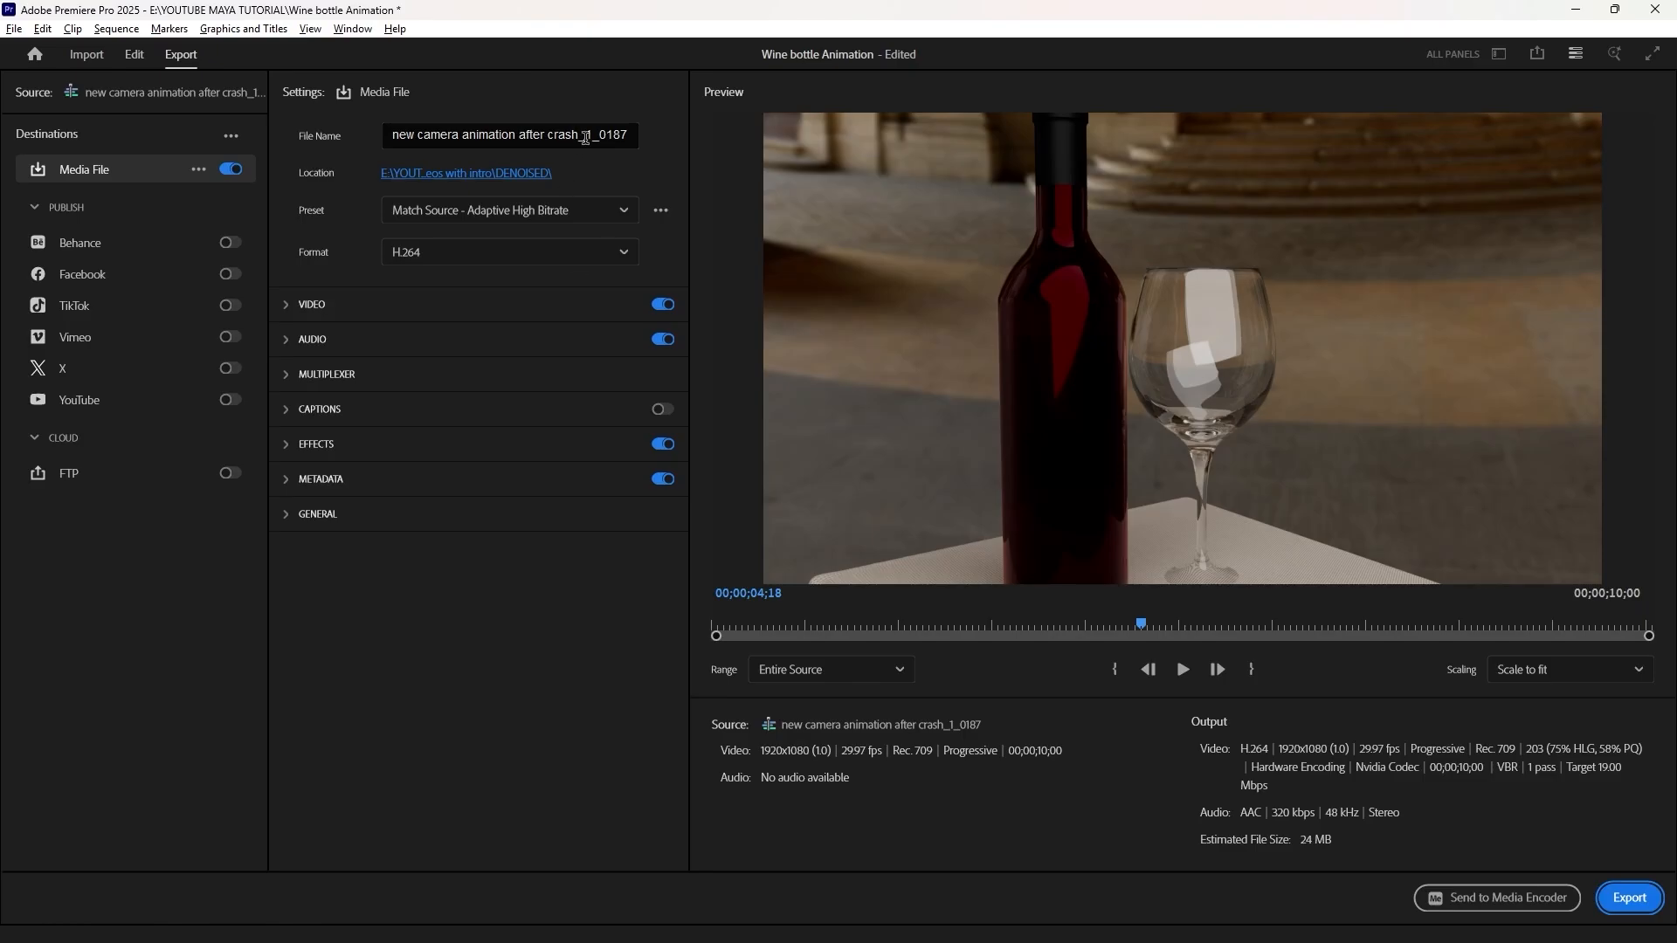
{"action": "left_click", "coordinate": [629, 136]}
{"action": "left_click_drag", "start_coordinate": [628, 136], "coordinate": [396, 136]}
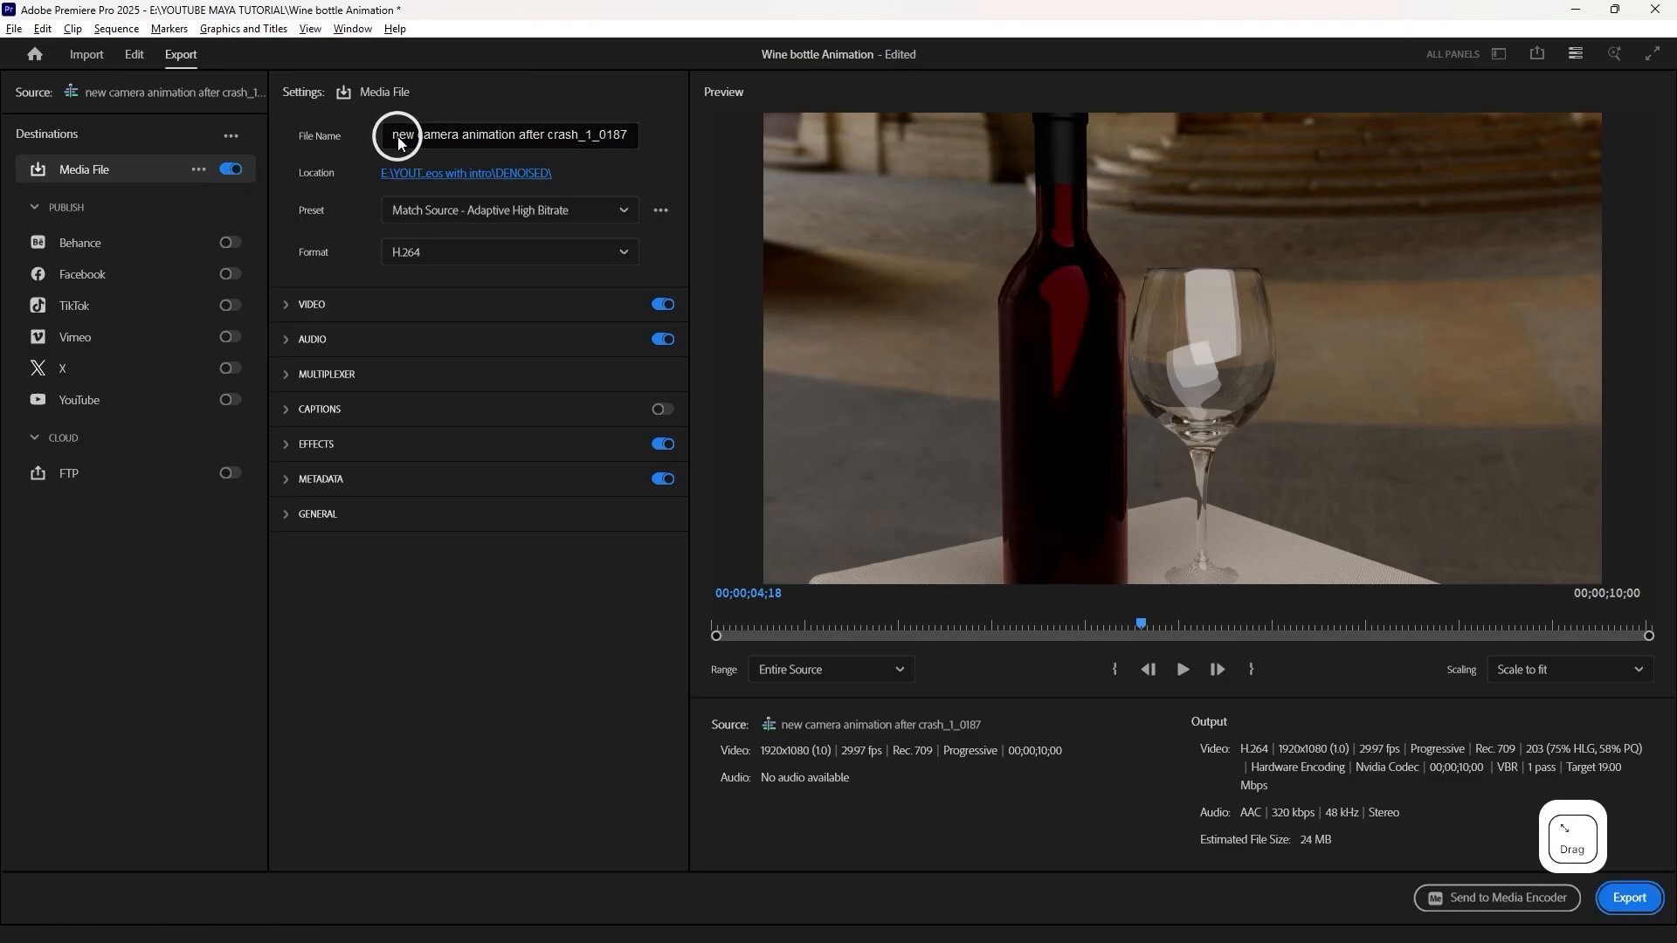
{"action": "key", "text": "BackSpace"}
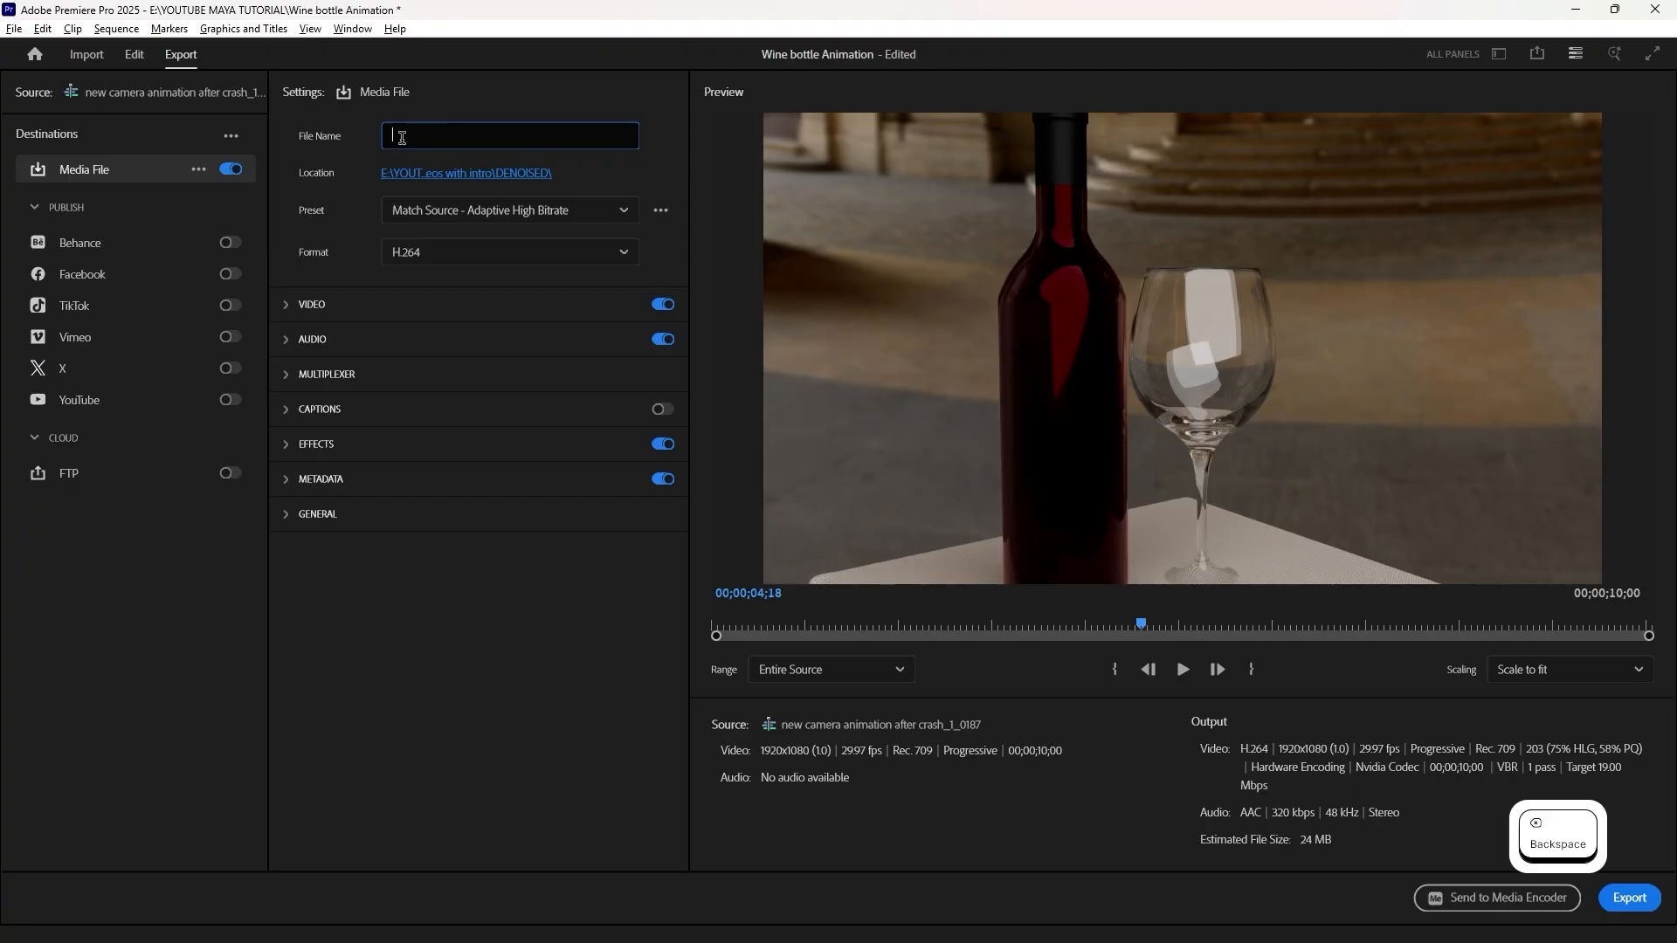
{"action": "type", "text": "Wine Bottle Animation.mp4"}
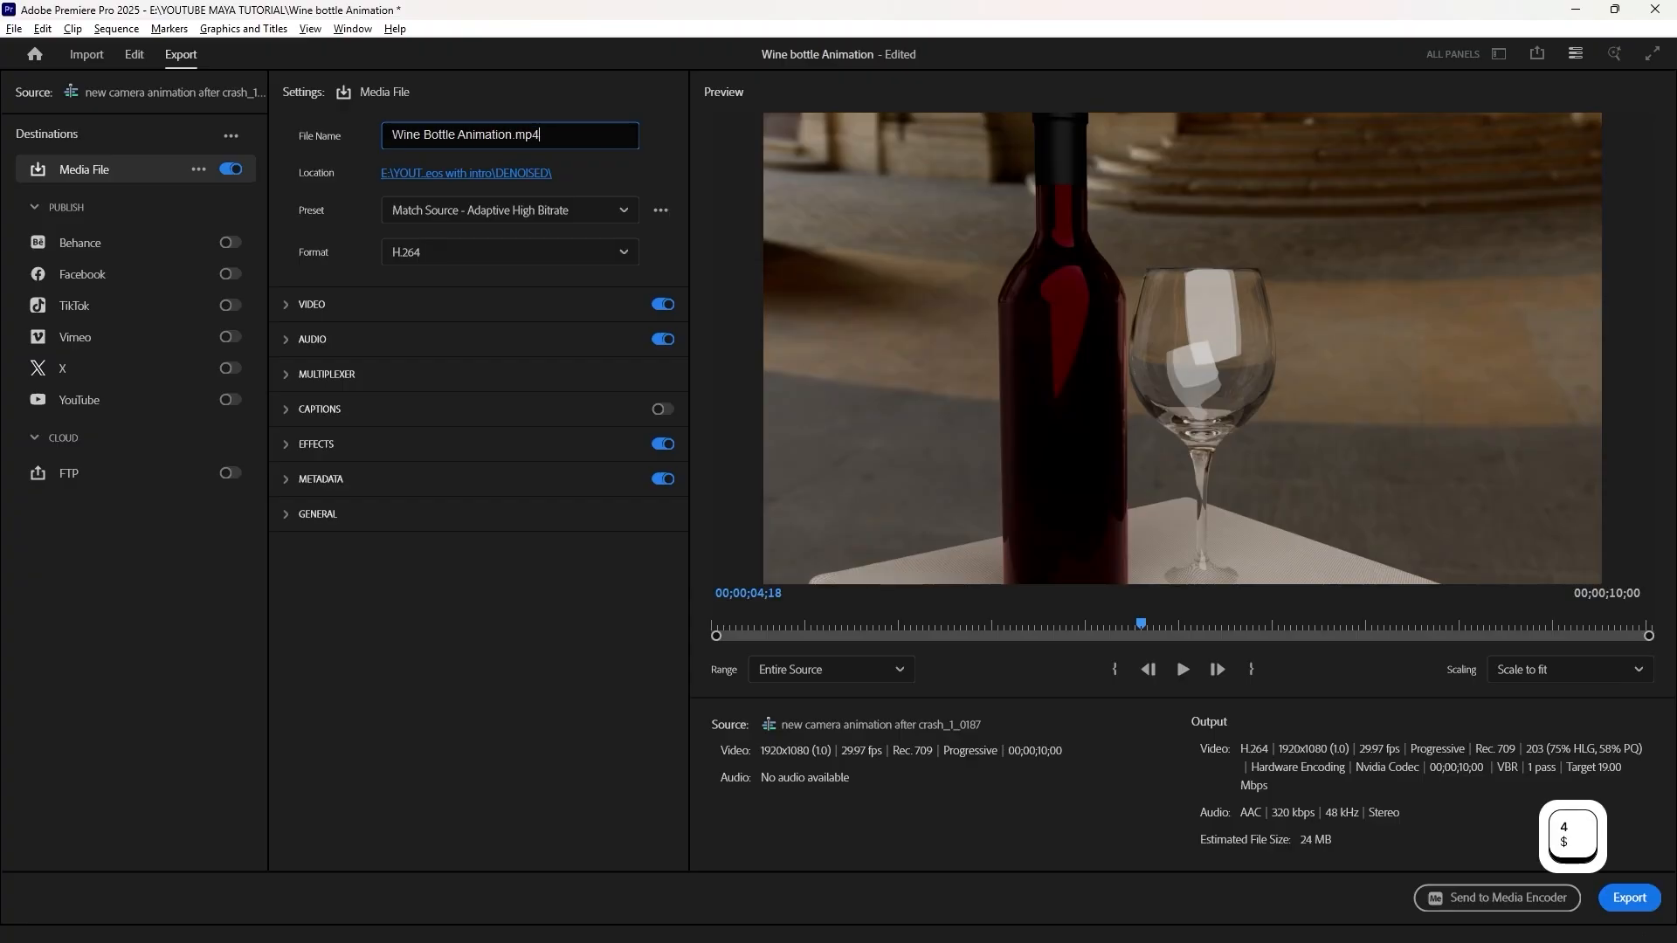
Set the Cropped videos folder as the output location and export the video in H.264 format
{"action": "left_click", "coordinate": [464, 173]}
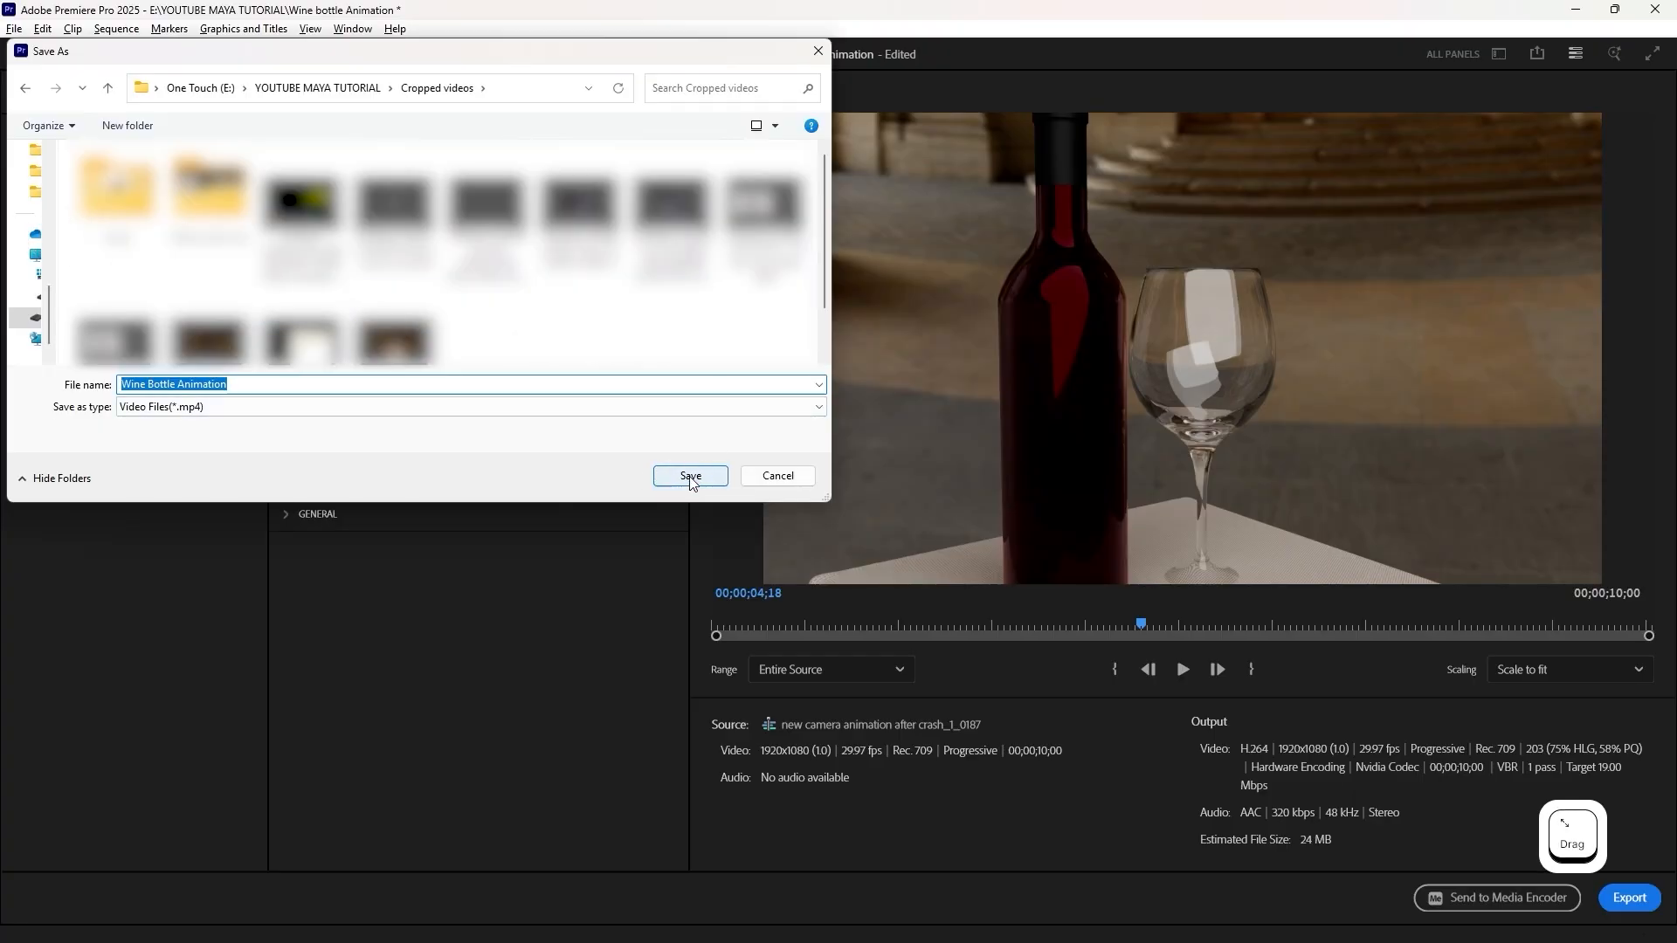
{"action": "left_click", "coordinate": [690, 479]}
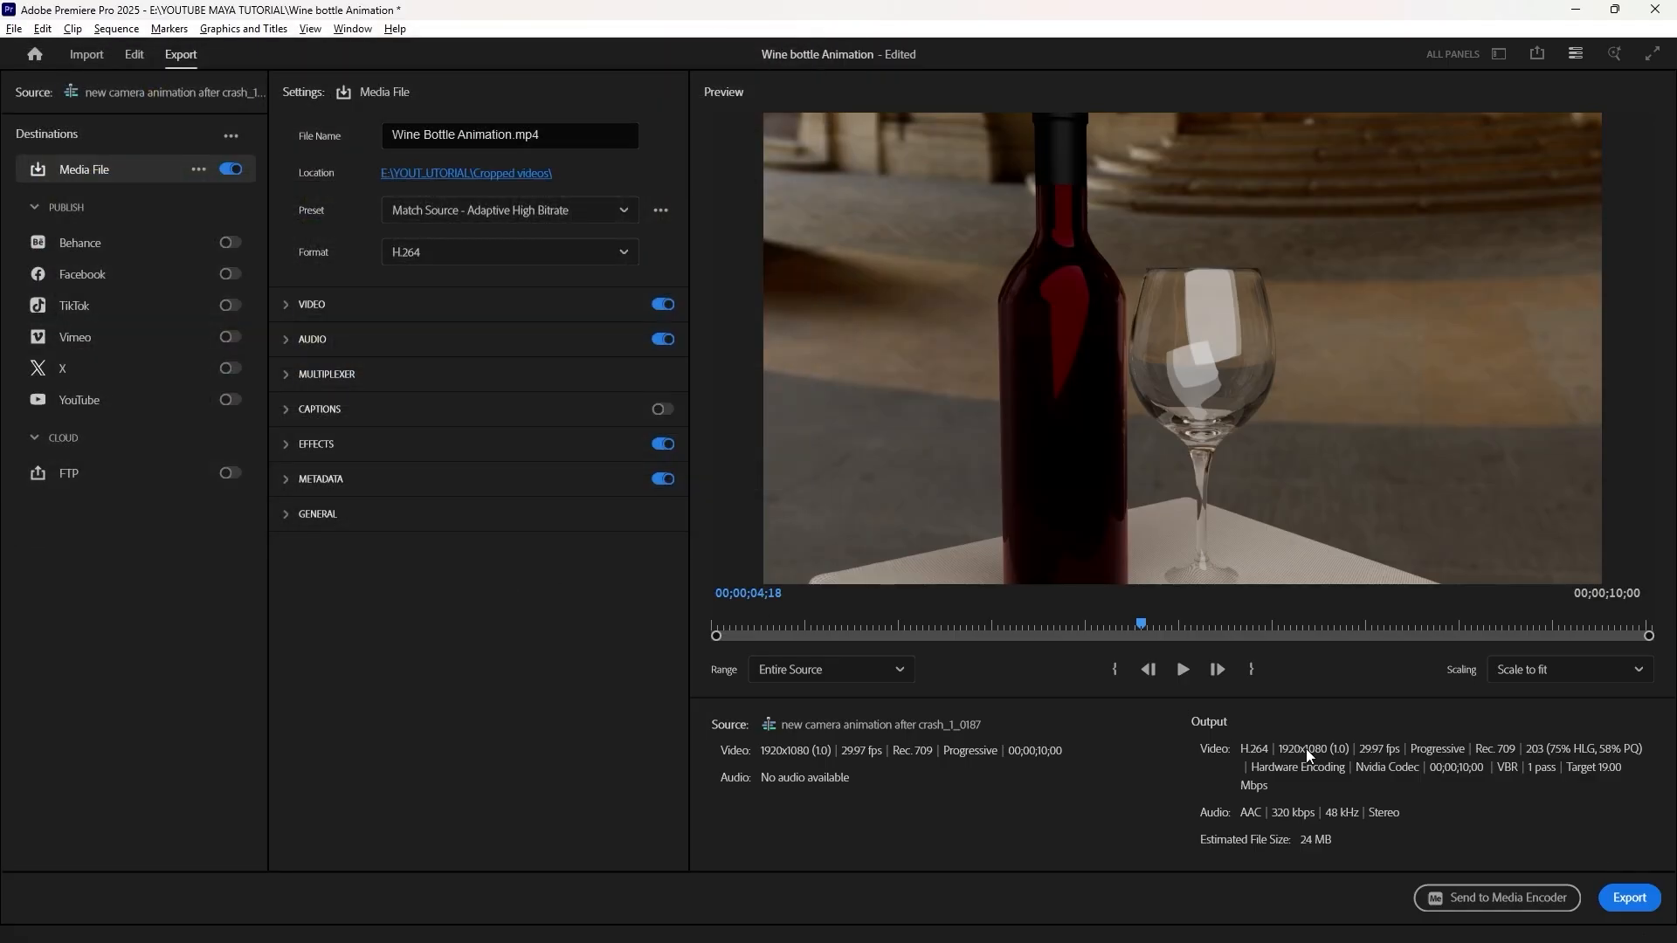
{"action": "left_click", "coordinate": [1626, 898]}
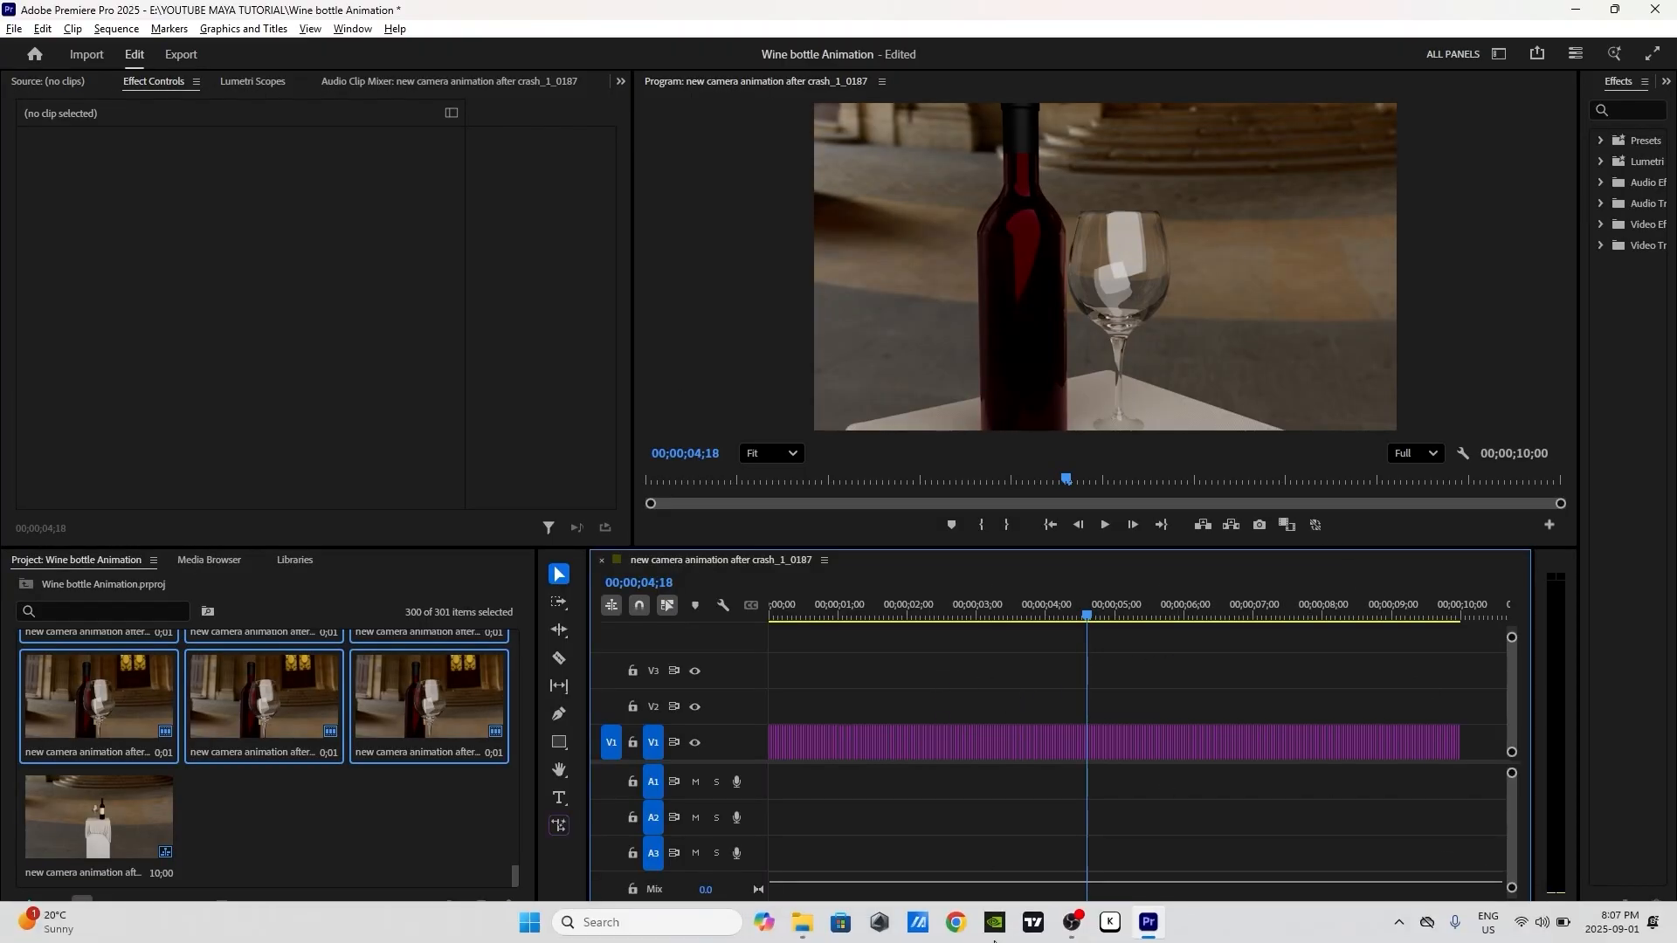
Switch to File Explorer, open the exported Wine Bottle Animation video in Media Player and play it with repeat turned on
{"action": "left_click", "coordinate": [800, 927]}
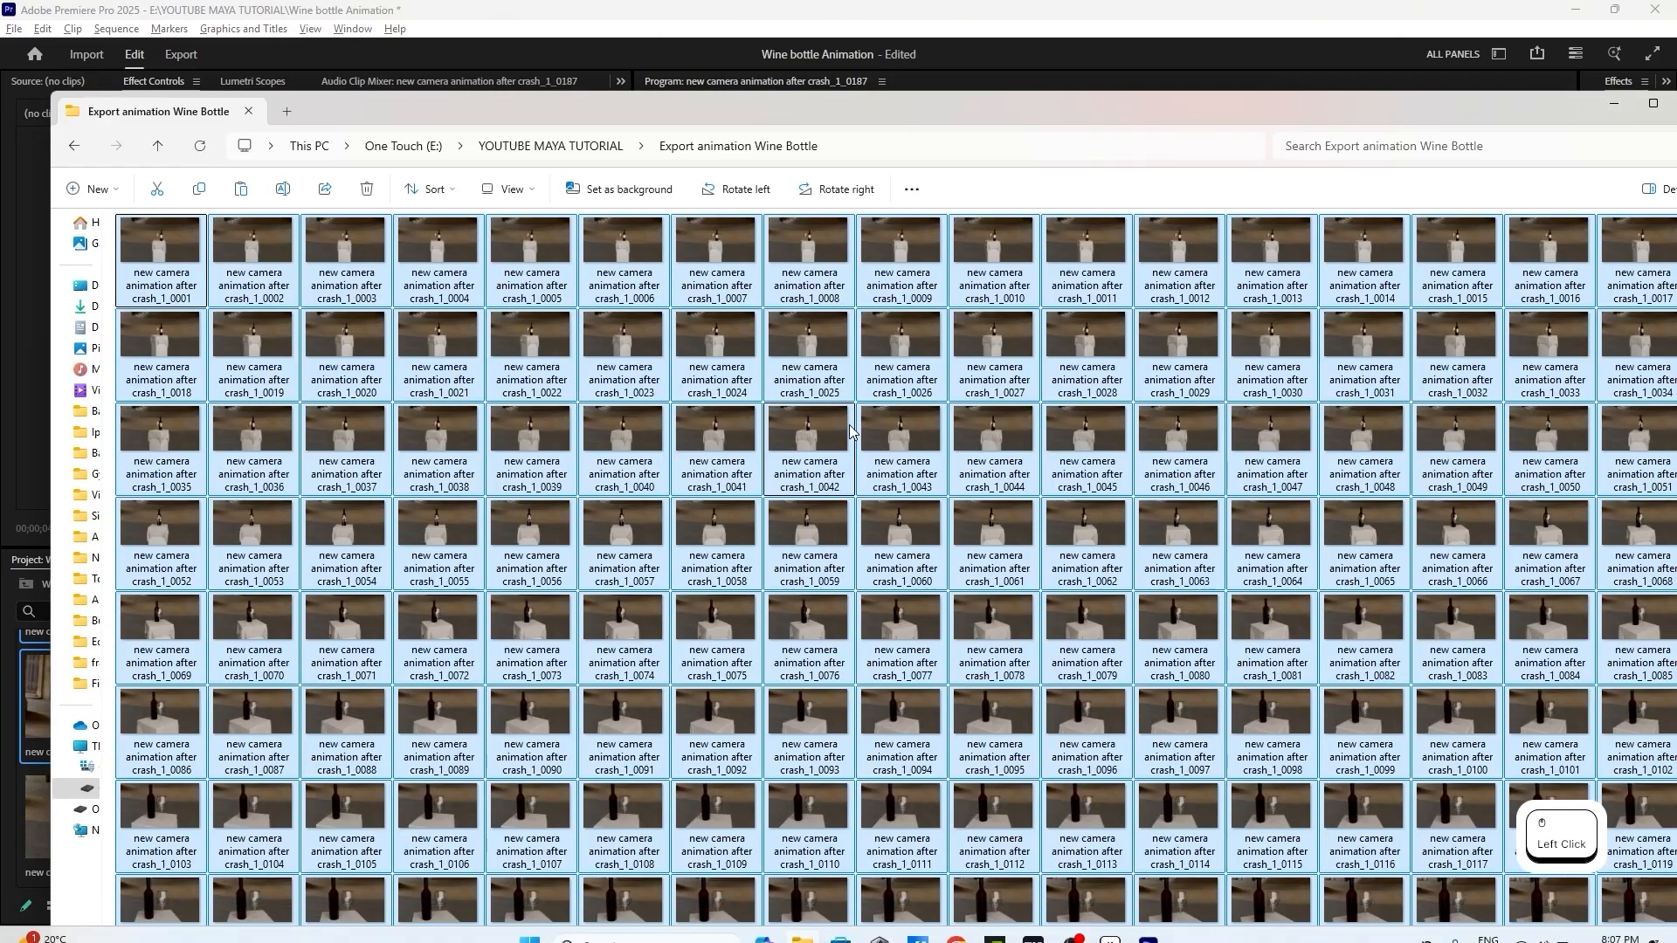
{"action": "double_click", "coordinate": [758, 350]}
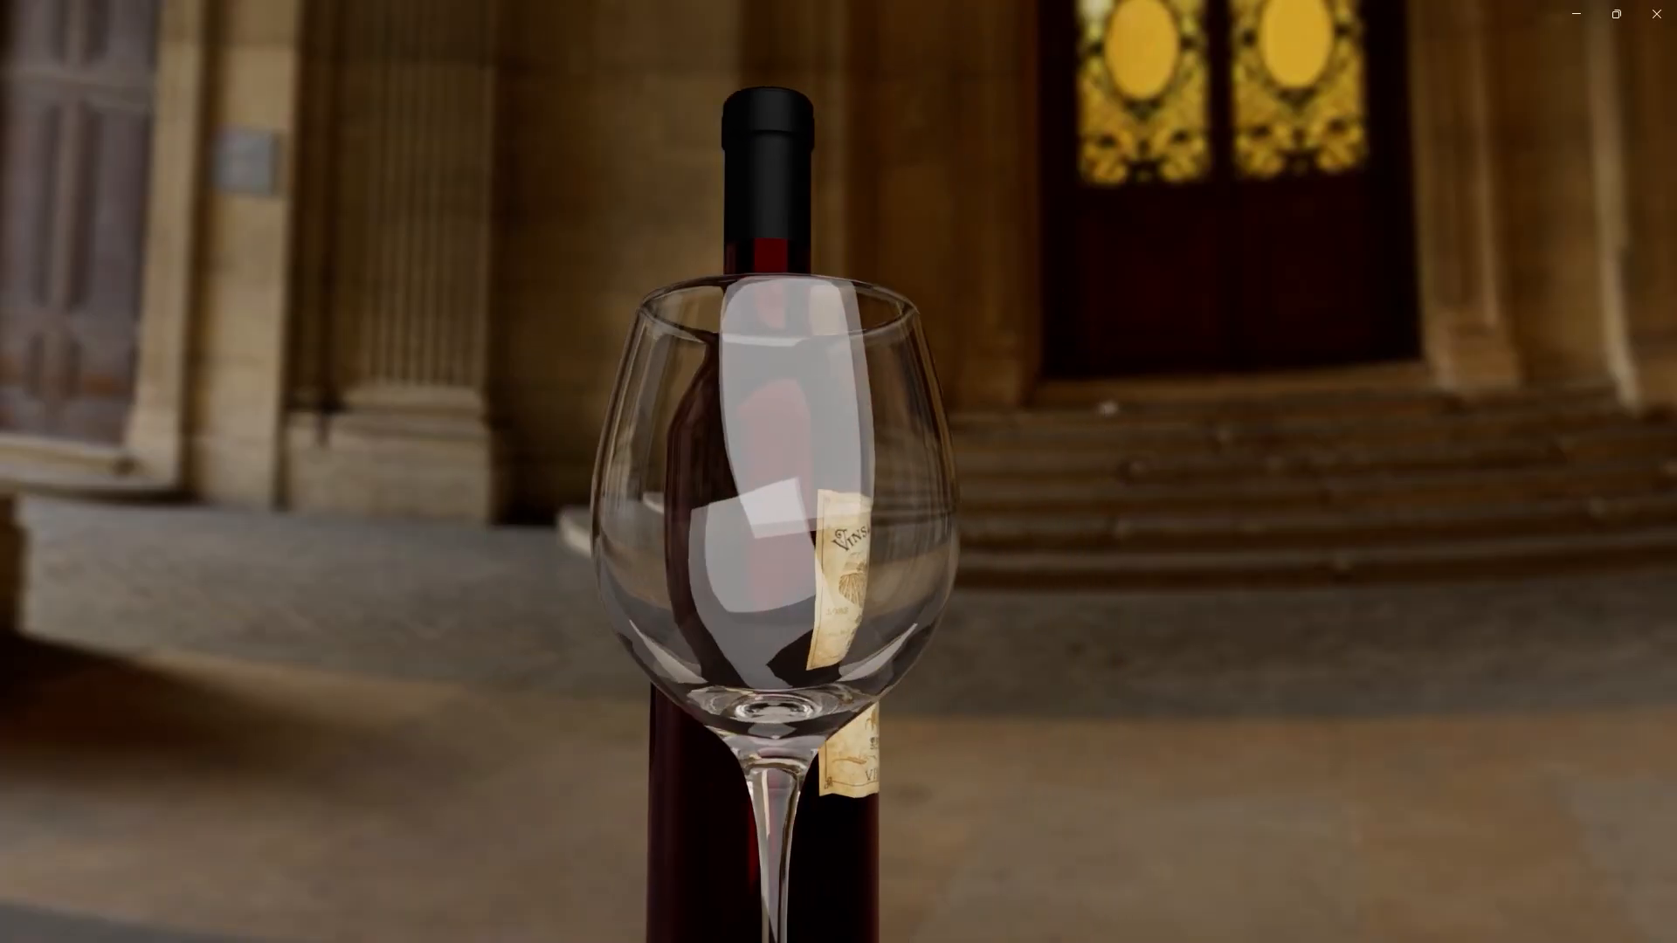
{"action": "left_click", "coordinate": [663, 595]}
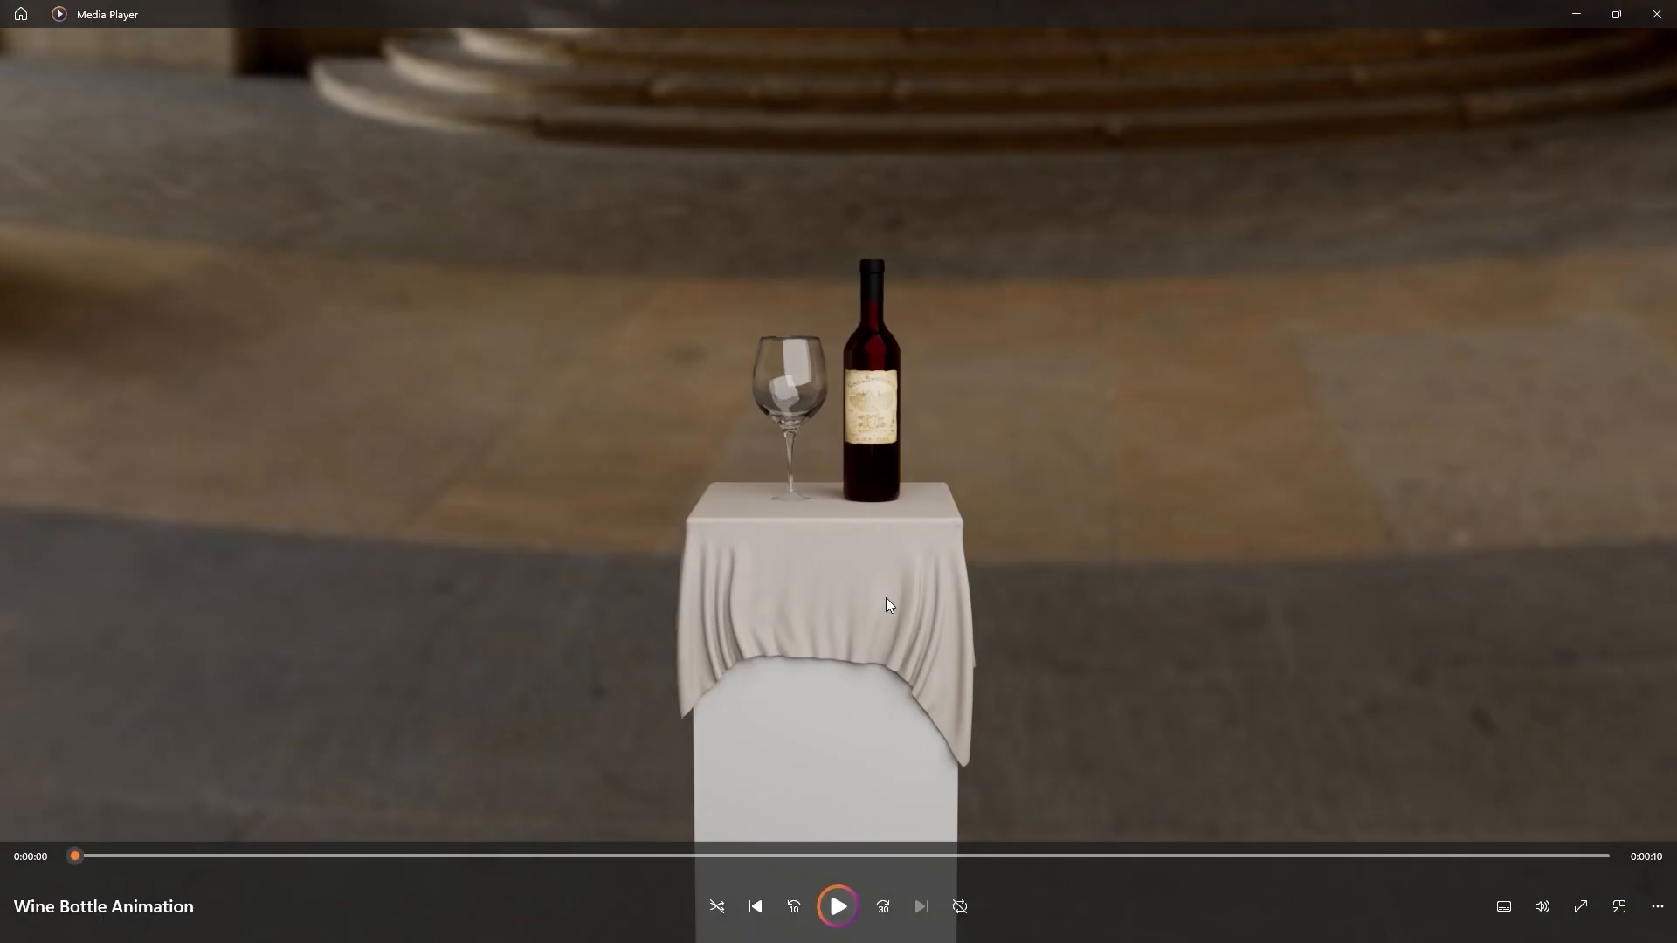
{"action": "left_click", "coordinate": [962, 908]}
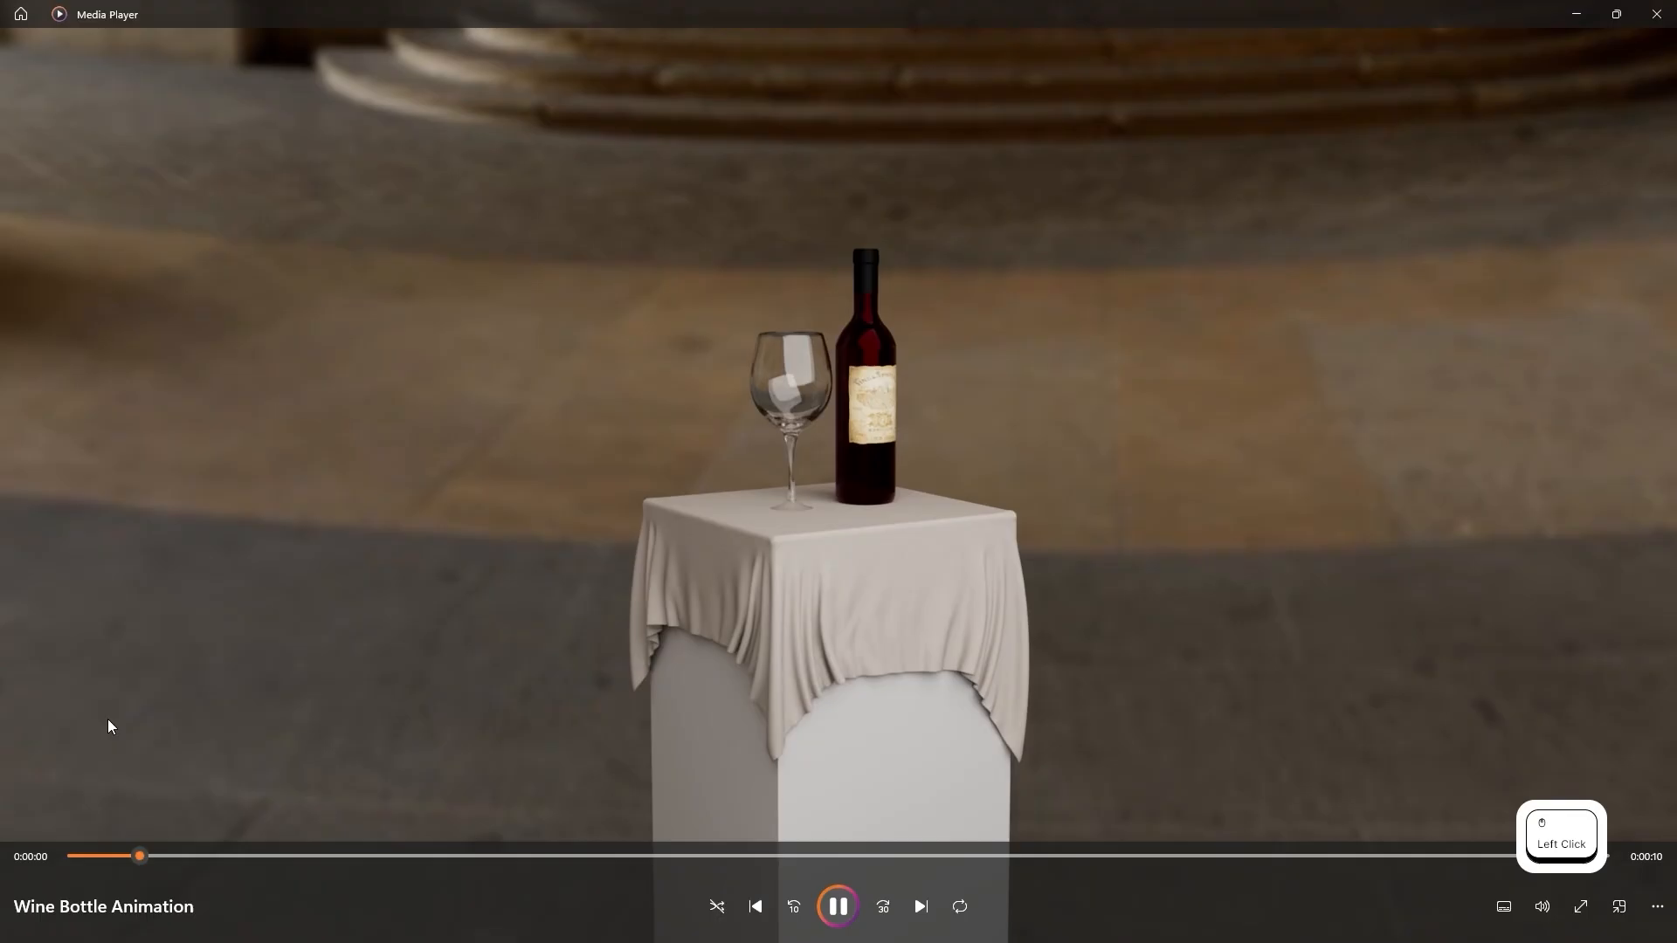